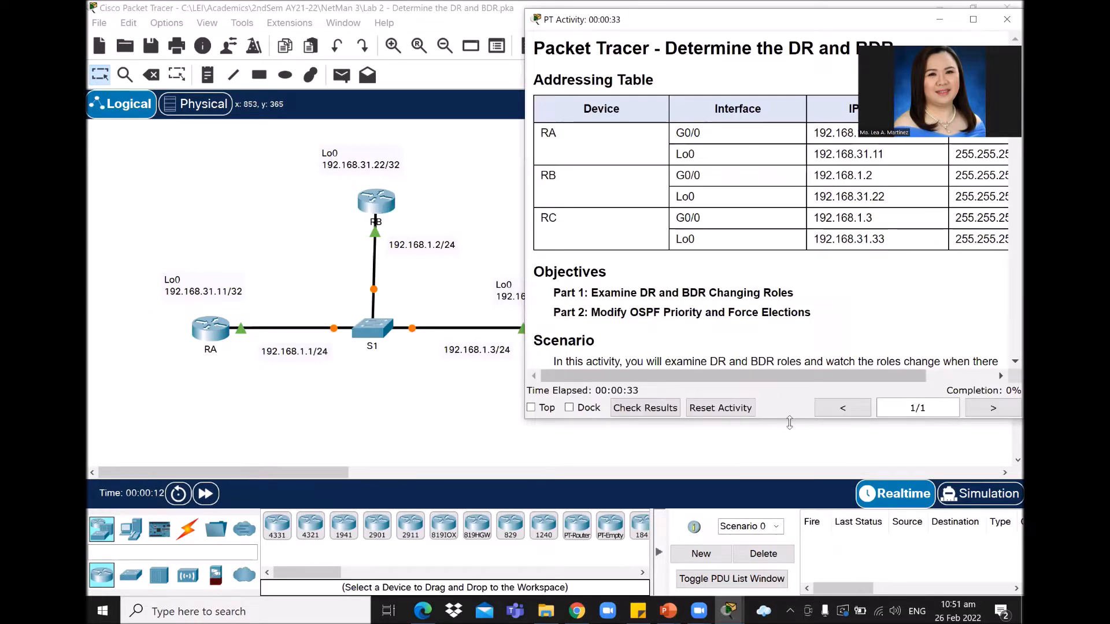
Step: Expand the activity instructions to full height and replace the Guest profile name with the student's full name
{"action": "double_click", "coordinate": [790, 423]}
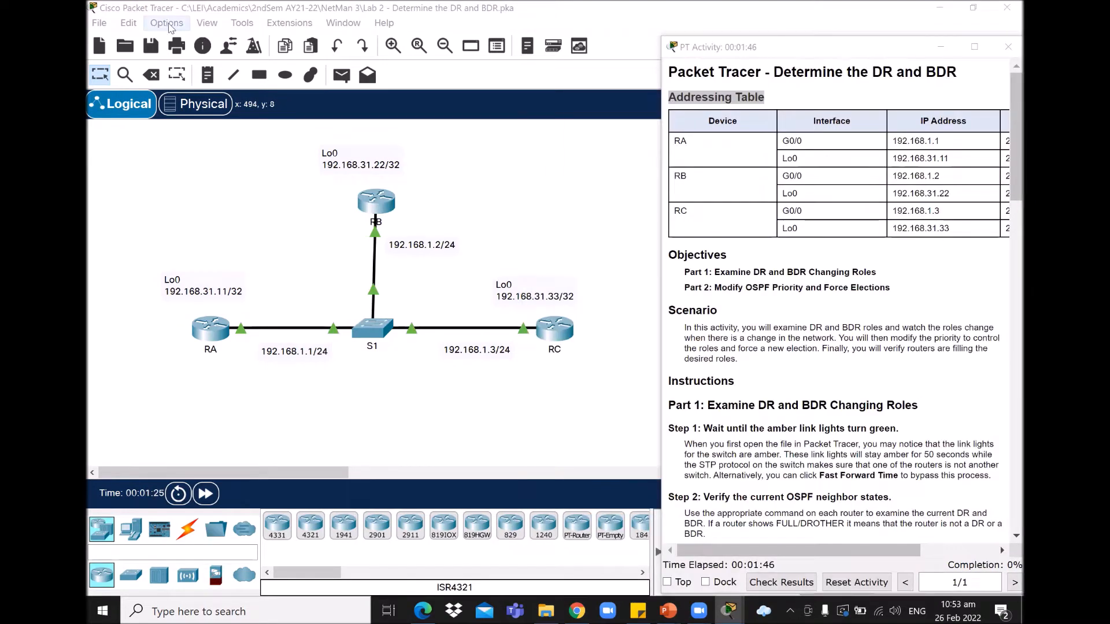
{"action": "left_click", "coordinate": [166, 22]}
{"action": "left_click", "coordinate": [166, 23]}
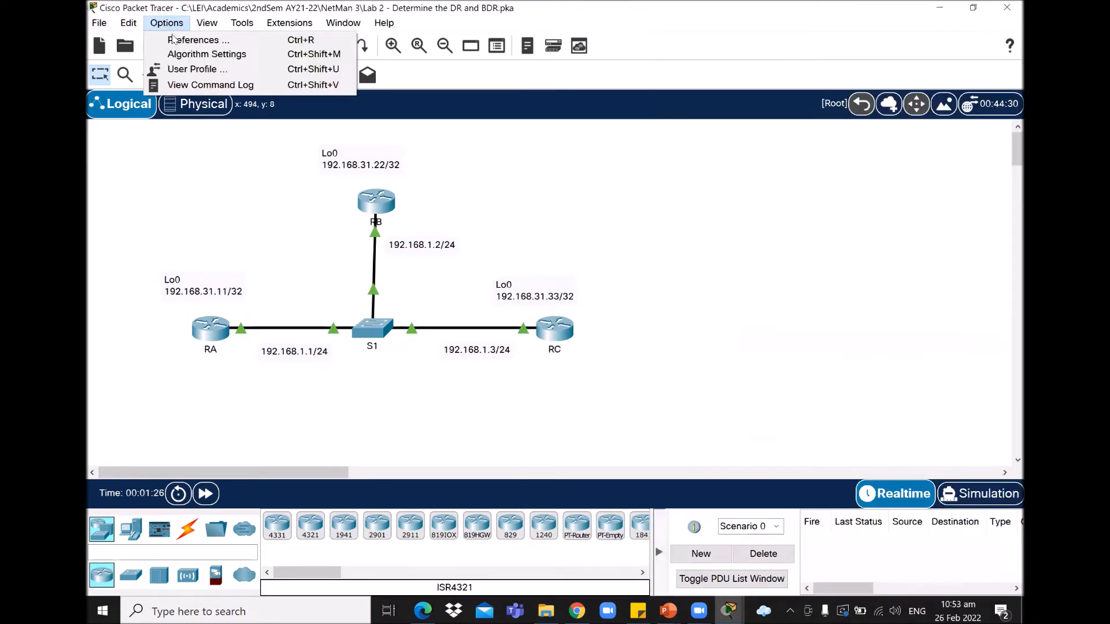
{"action": "left_click", "coordinate": [178, 75]}
{"action": "left_click_drag", "start_coordinate": [527, 183], "coordinate": [413, 185]}
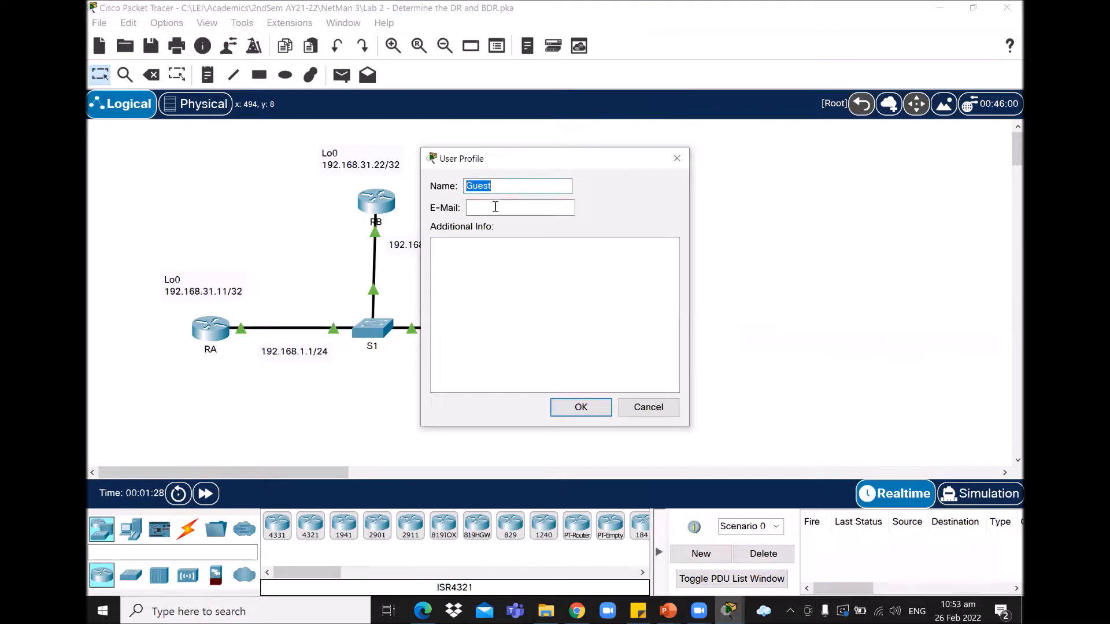
Step: Capitalize the surname, enter the student's e-mail address, and confirm the profile with an activity reset
{"action": "key", "text": "Tab"}
{"action": "left_click", "coordinate": [511, 187]}
{"action": "key", "text": "BackSpace"}
{"action": "type", "text": "M"}
{"action": "left_click", "coordinate": [543, 214]}
{"action": "key", "text": "Return"}
{"action": "left_click", "coordinate": [595, 317]}
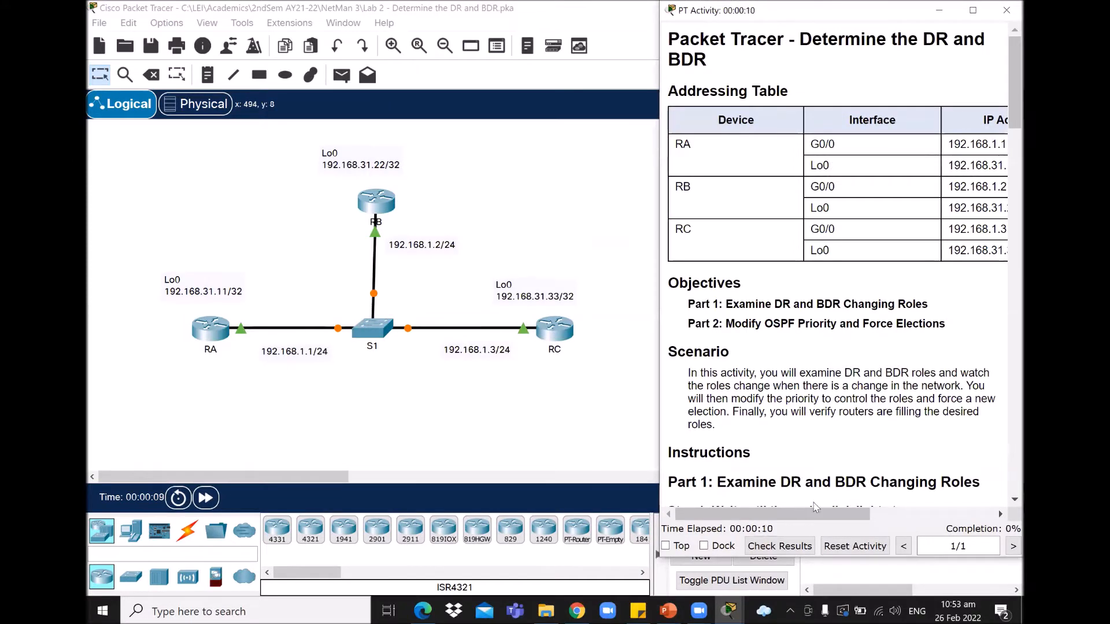
Step: Adjust the PT Activity window and scroll its instructions to read the addressing table and objectives
{"action": "left_click_drag", "start_coordinate": [796, 513], "coordinate": [828, 521]}
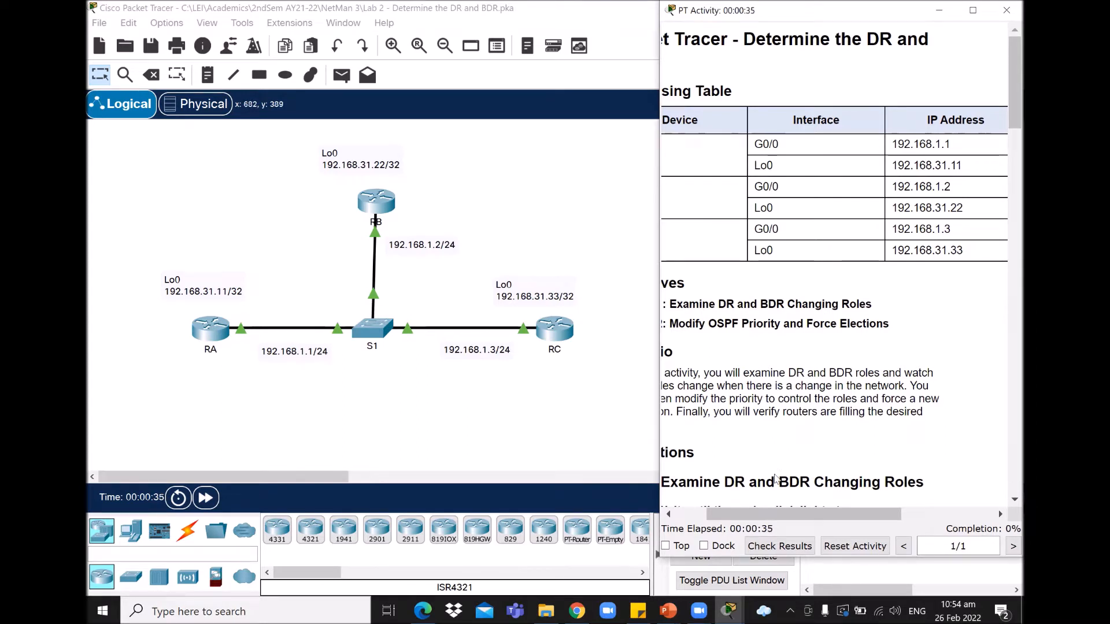
{"action": "left_click_drag", "start_coordinate": [783, 514], "coordinate": [718, 509]}
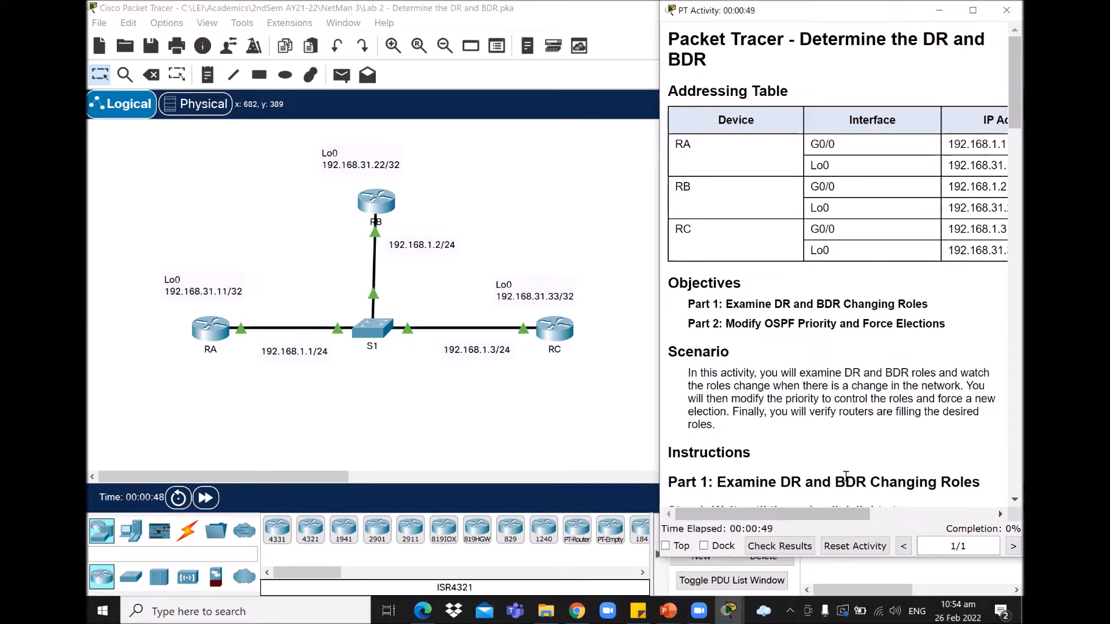
{"action": "left_click_drag", "start_coordinate": [856, 513], "coordinate": [833, 513]}
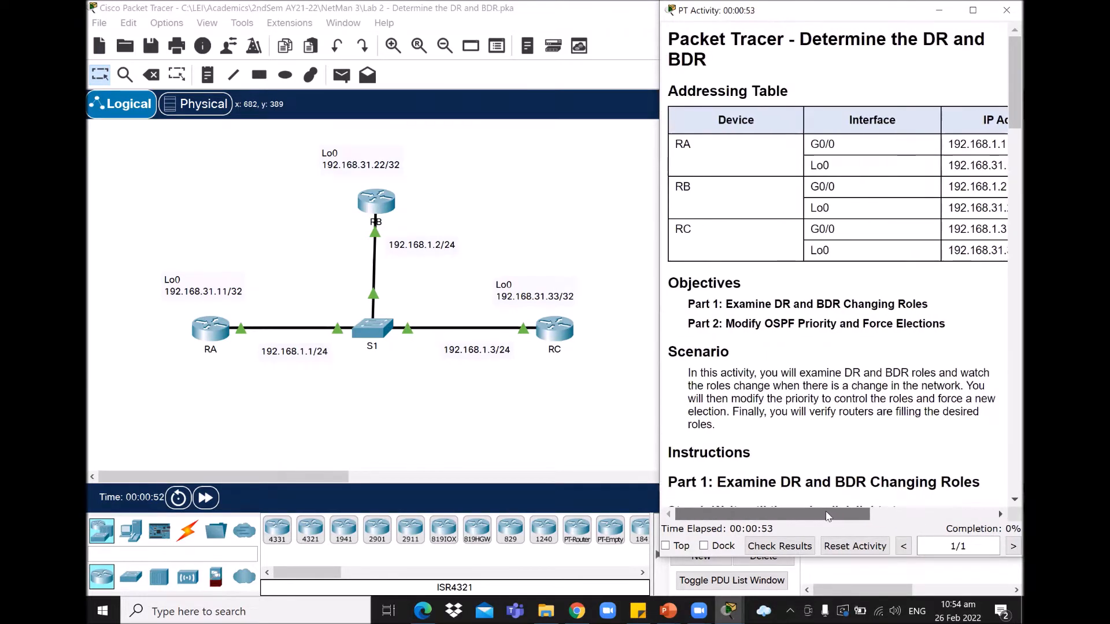
{"action": "left_click_drag", "start_coordinate": [1008, 103], "coordinate": [1008, 113]}
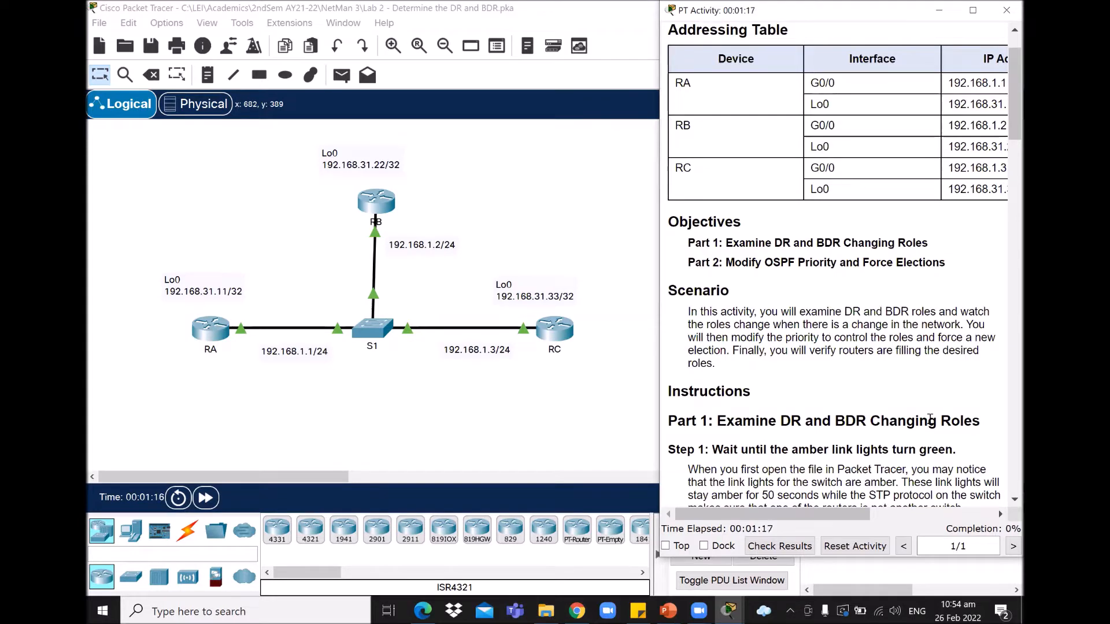
Step: Scroll the instructions to Part 1 Step 2 and its sample show ip ospf neighbor outputs
{"action": "scroll", "coordinate": [1006, 149], "scroll_direction": "down", "scroll_amount": 3}
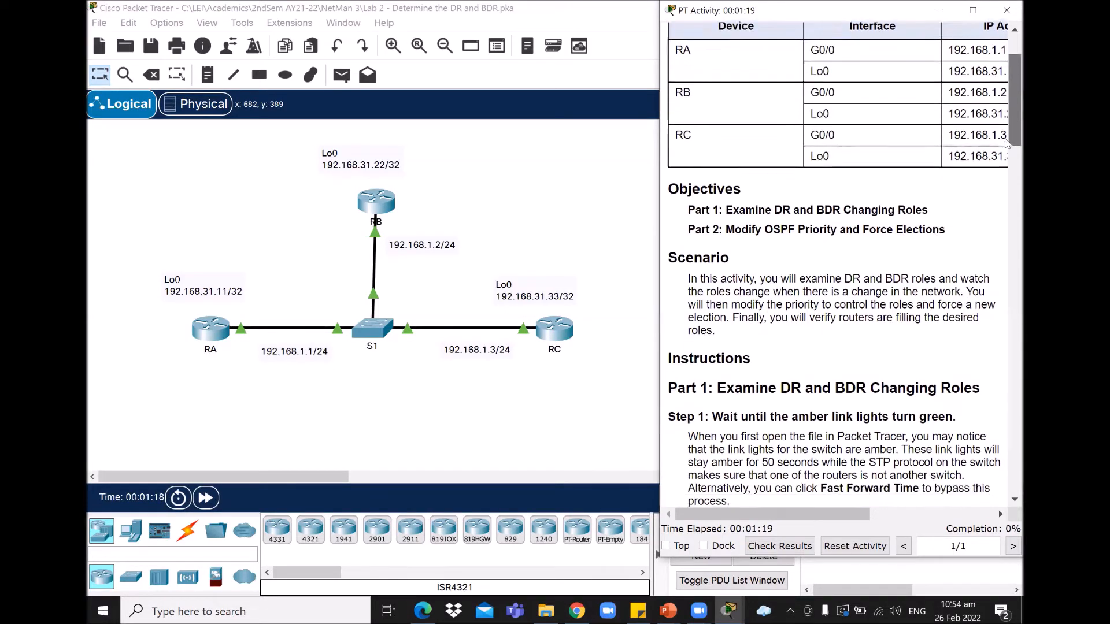
{"action": "left_click_drag", "start_coordinate": [1006, 153], "coordinate": [1007, 159]}
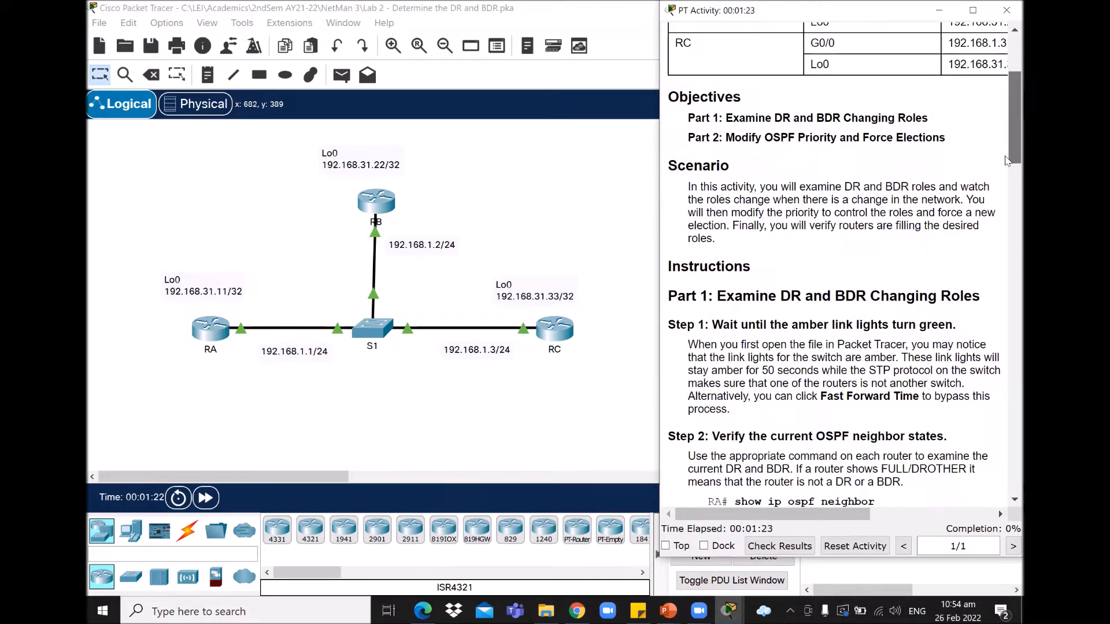
{"action": "left_click_drag", "start_coordinate": [1006, 160], "coordinate": [1006, 190]}
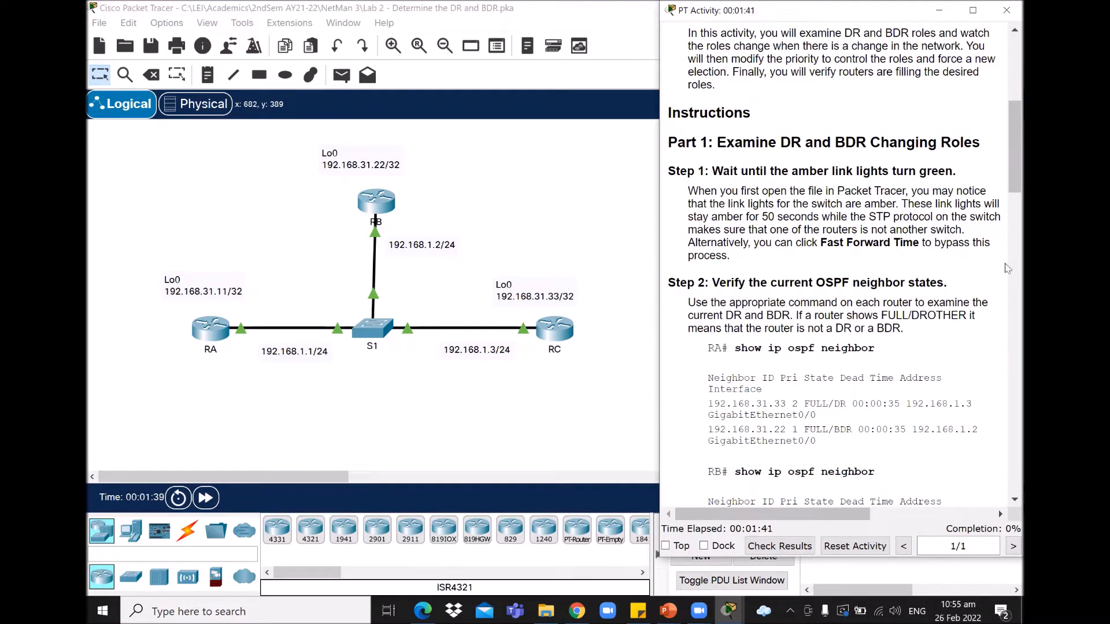
{"action": "left_click_drag", "start_coordinate": [1007, 150], "coordinate": [1006, 156]}
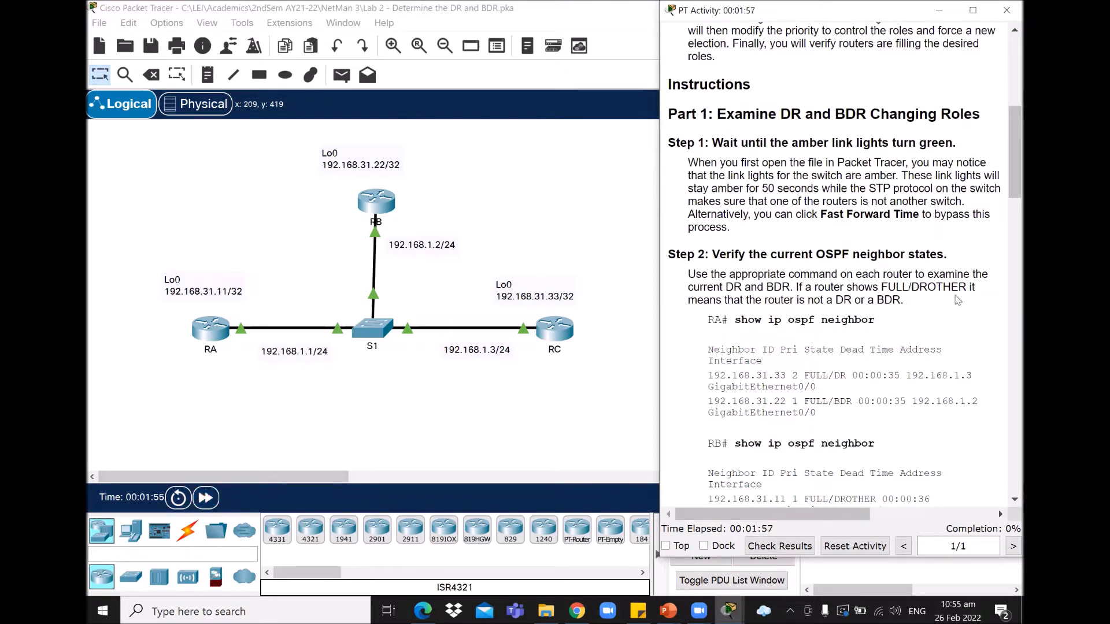
{"action": "scroll", "coordinate": [1006, 183], "scroll_direction": "down", "scroll_amount": 1}
{"action": "scroll", "coordinate": [1006, 183], "scroll_direction": "down", "scroll_amount": 3}
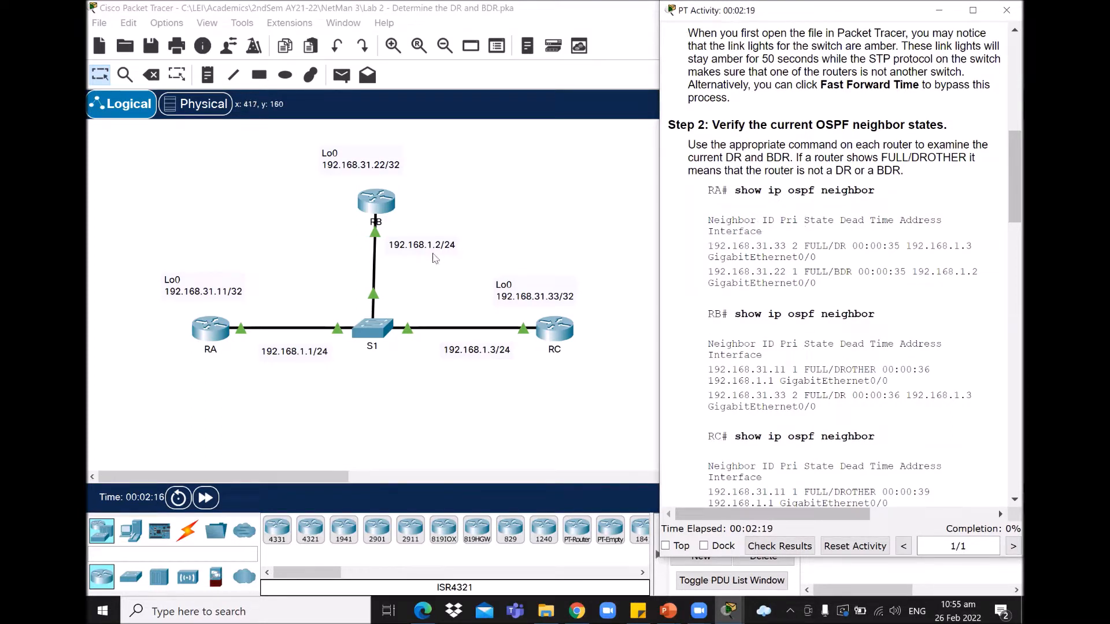
Step: On RA, enter privileged mode and run show ip ospf neighbor, listing RC as DR and RB as BDR
{"action": "left_click", "coordinate": [212, 331]}
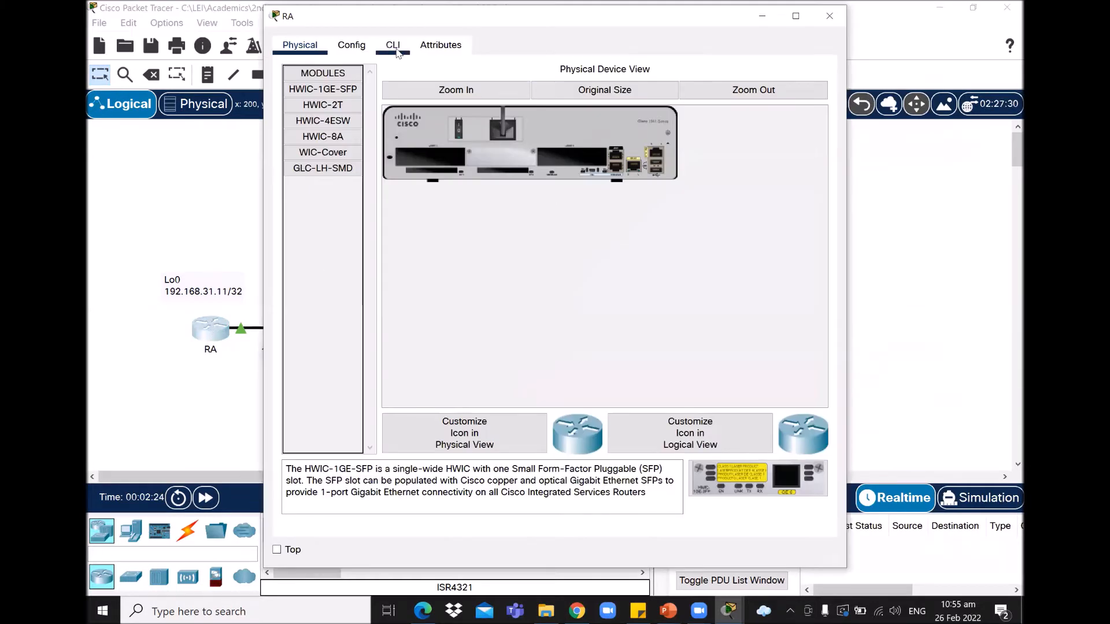
{"action": "left_click", "coordinate": [393, 47]}
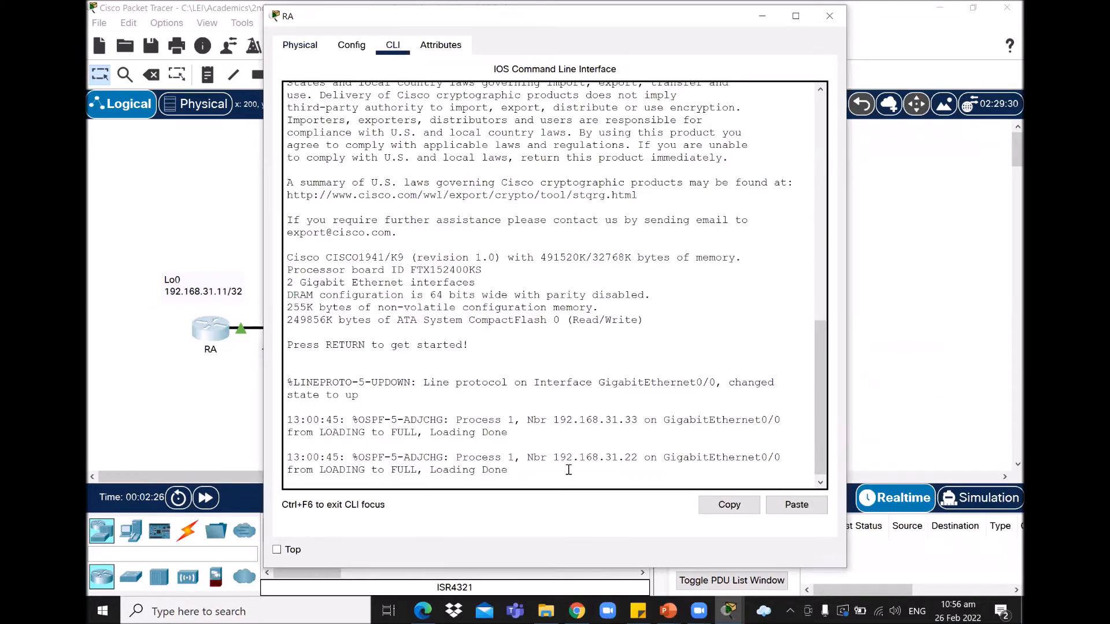
{"action": "key", "text": "Return"}
{"action": "type", "text": "en"}
{"action": "key", "text": "Return"}
{"action": "type", "text": "show ip osp"}
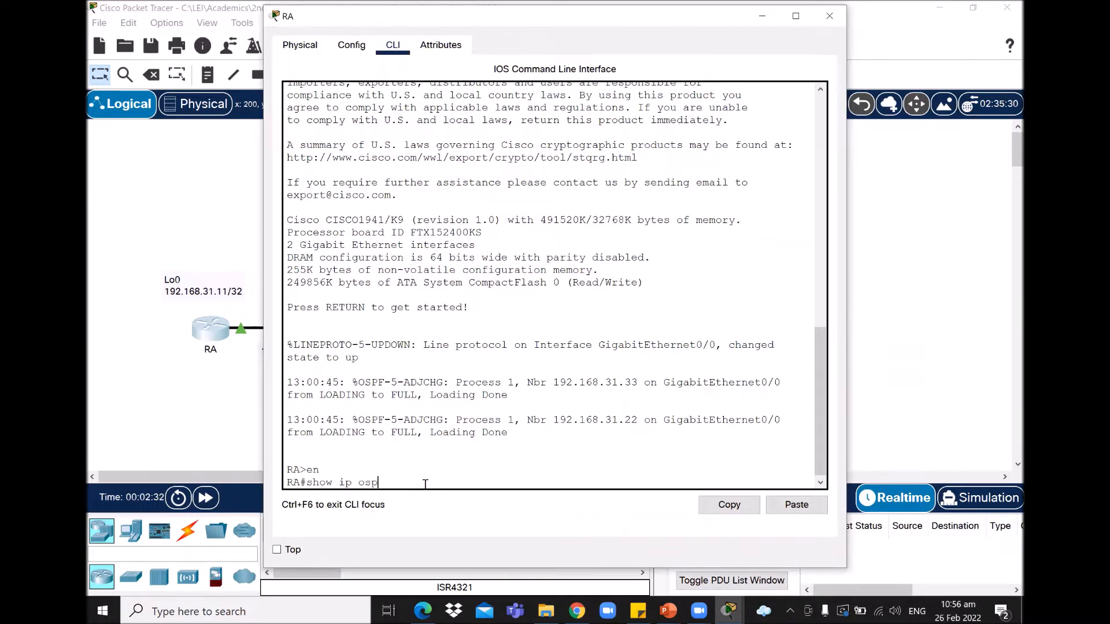
{"action": "type", "text": "f neighbor"}
{"action": "key", "text": "Return"}
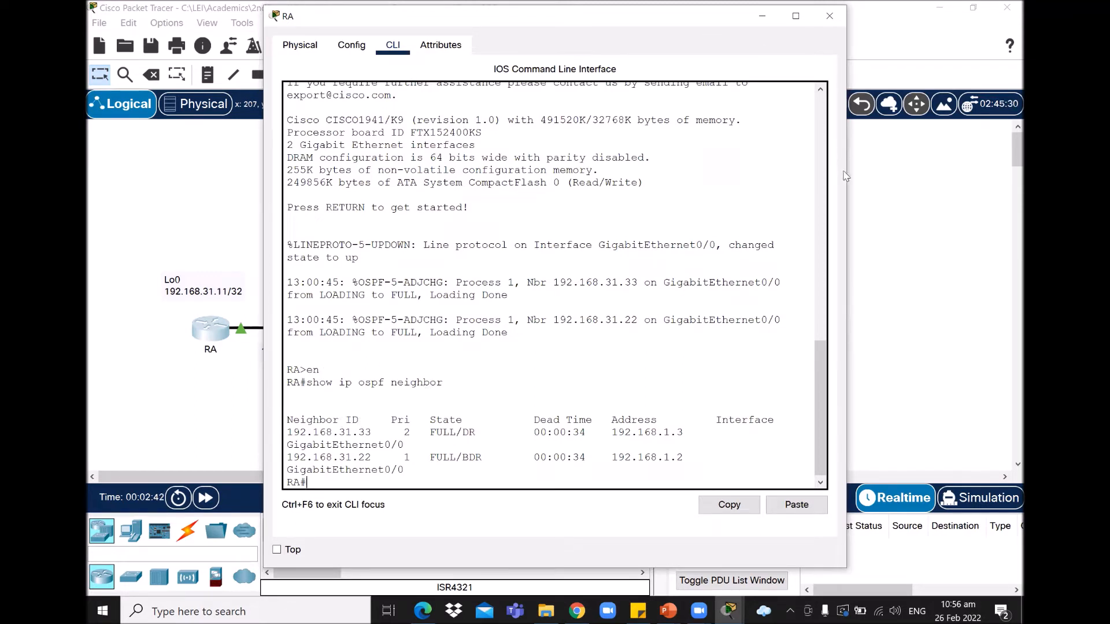
Step: Widen RA's window so the neighbor output fits, then return to the topology
{"action": "left_click_drag", "start_coordinate": [847, 177], "coordinate": [922, 177]}
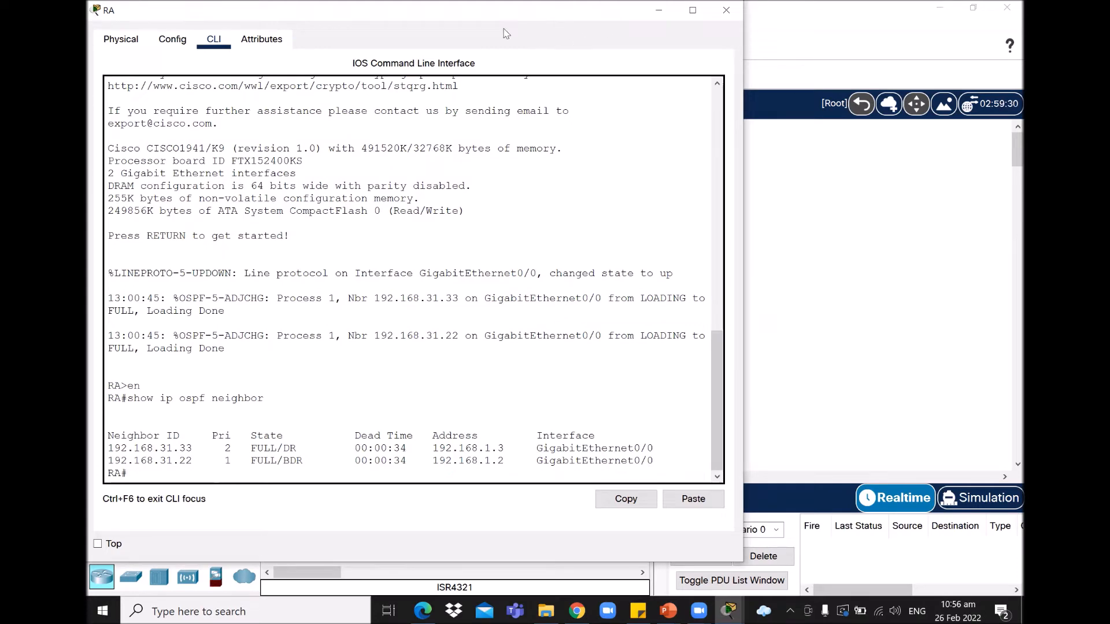
{"action": "double_click", "coordinate": [136, 12]}
{"action": "left_click", "coordinate": [979, 9]}
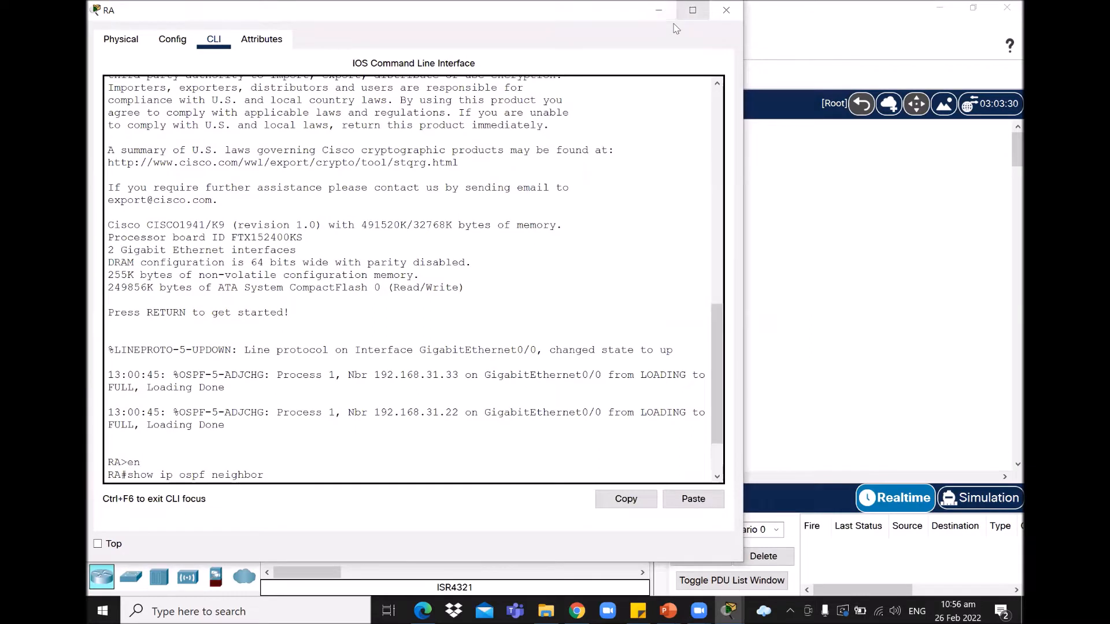
{"action": "left_click", "coordinate": [859, 179]}
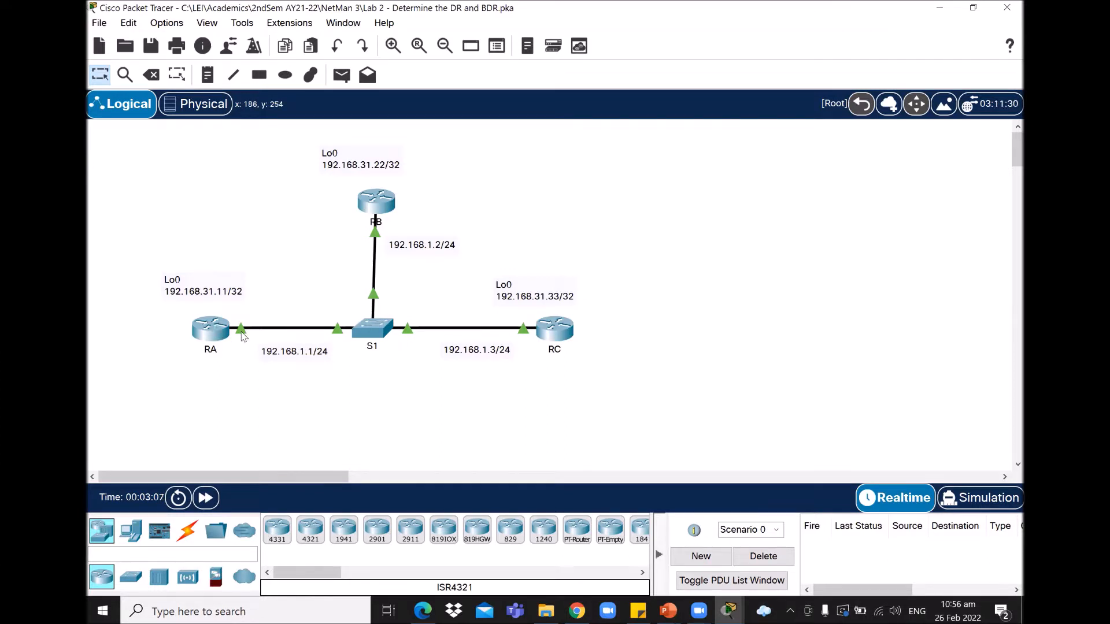
{"action": "mouse_move", "coordinate": [242, 335]}
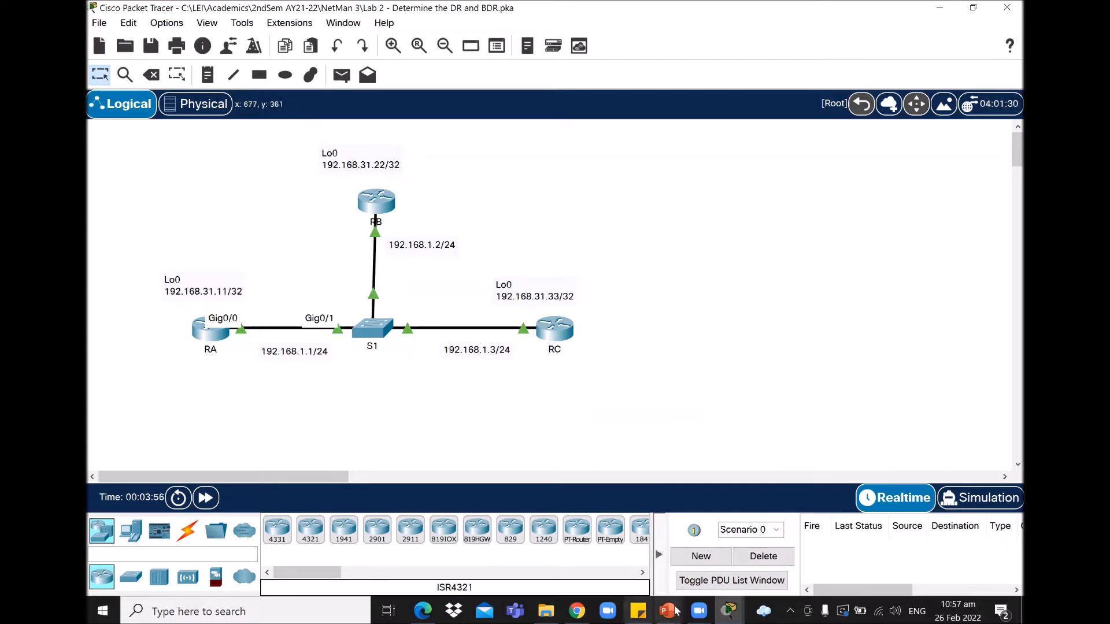
{"action": "left_click", "coordinate": [730, 611]}
Step: Rerun show ip ospf neighbor on RA and highlight neighbor IDs .33 and .22 and priority 2
{"action": "left_click", "coordinate": [814, 492]}
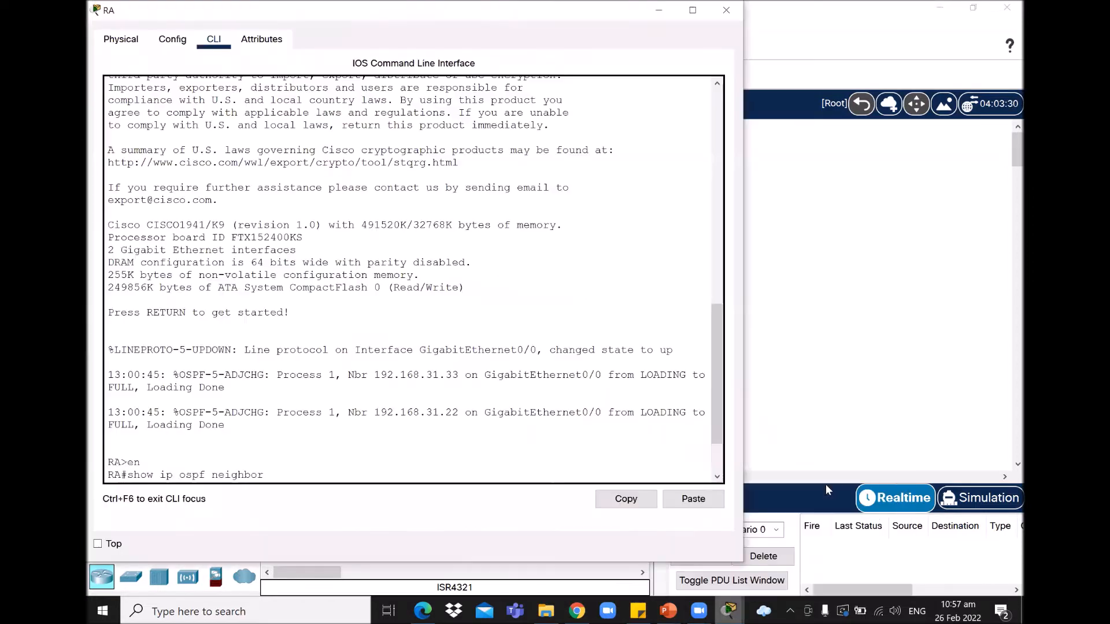
{"action": "key", "text": "Return"}
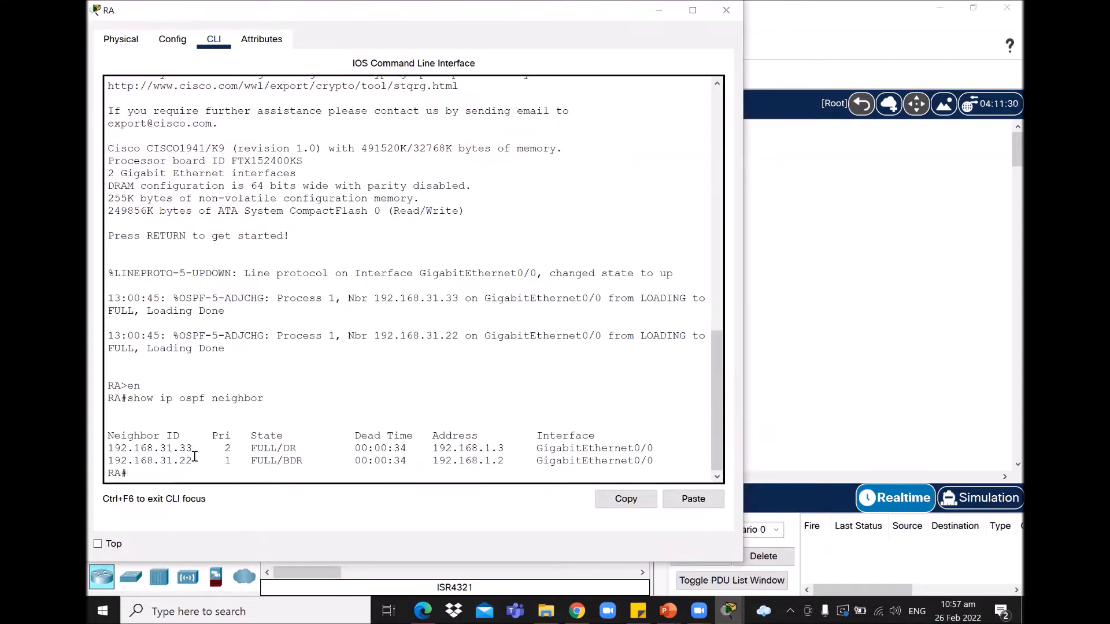
{"action": "left_click_drag", "start_coordinate": [193, 448], "coordinate": [180, 460]}
{"action": "left_click", "coordinate": [235, 449]}
{"action": "left_click_drag", "start_coordinate": [239, 449], "coordinate": [227, 449]}
{"action": "left_click", "coordinate": [230, 459]}
Step: Highlight priority 1 and the FULL/DR and FULL/BDR roles, then close RA's window
{"action": "double_click", "coordinate": [229, 459]}
{"action": "left_click_drag", "start_coordinate": [255, 448], "coordinate": [309, 464]}
{"action": "left_click", "coordinate": [309, 467]}
{"action": "double_click", "coordinate": [286, 449]}
{"action": "double_click", "coordinate": [289, 461]}
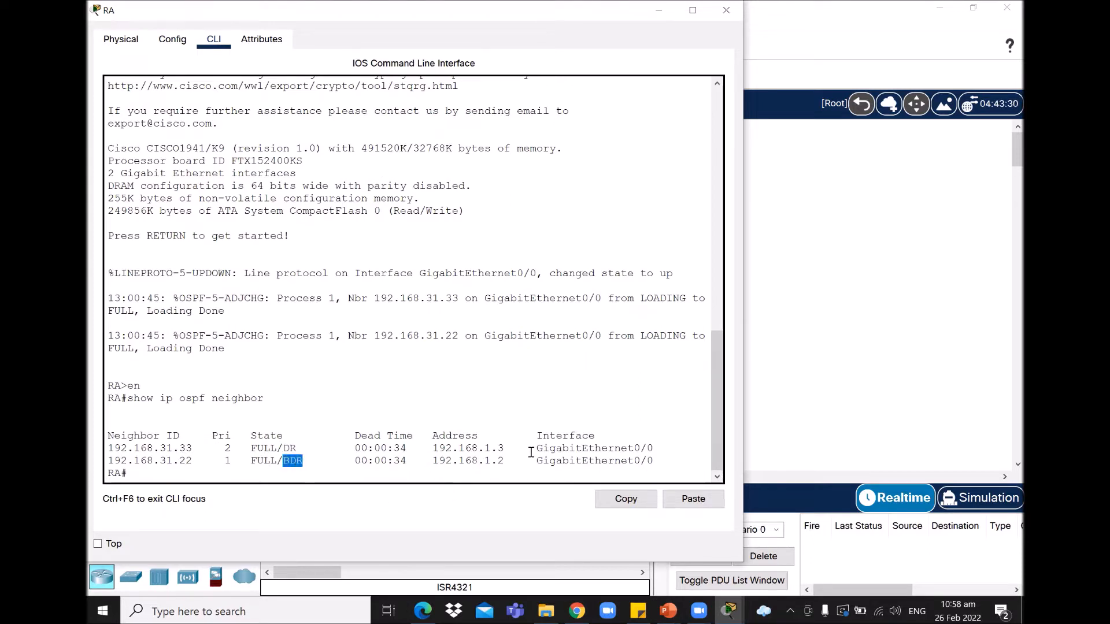
{"action": "left_click_drag", "start_coordinate": [458, 448], "coordinate": [497, 450]}
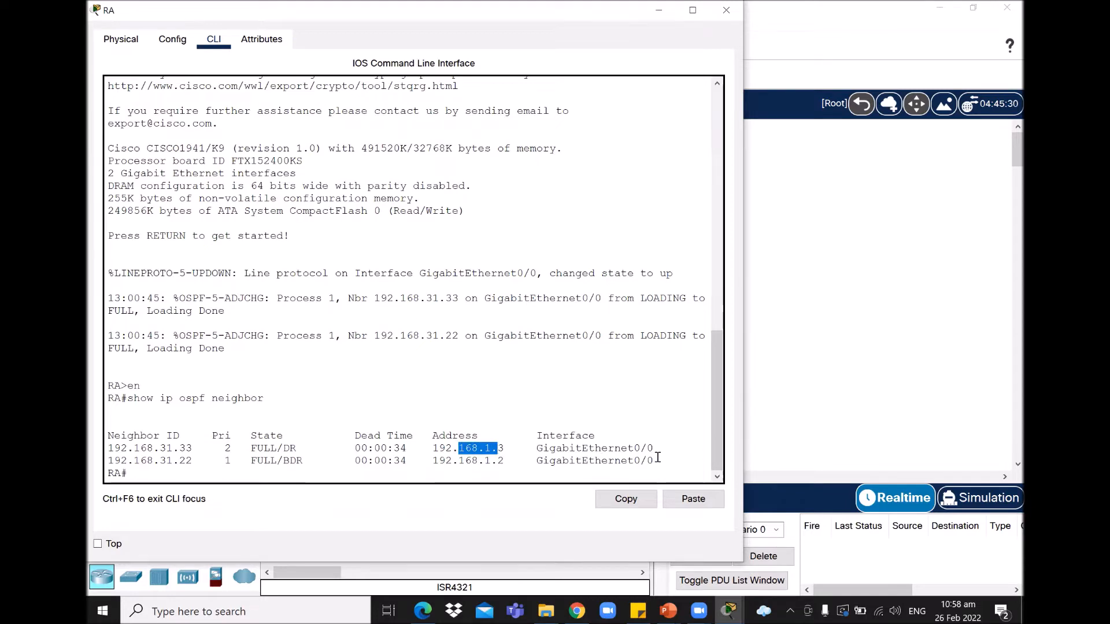
{"action": "left_click", "coordinate": [659, 10]}
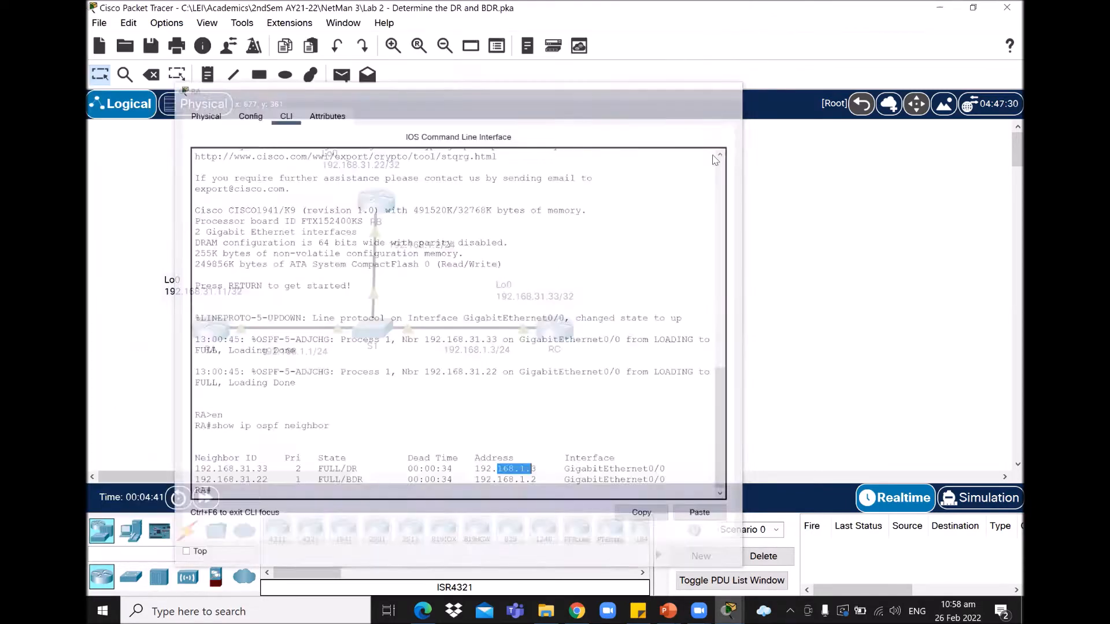
Step: On RB, enter privileged mode and run show ip ospf neighbor
{"action": "left_click", "coordinate": [386, 203]}
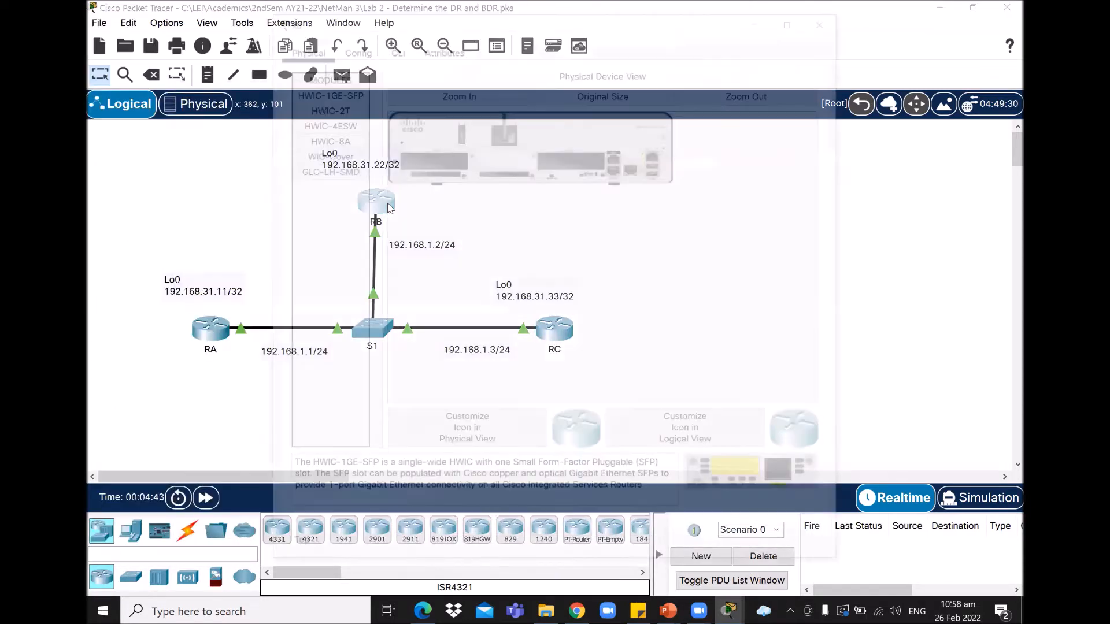
{"action": "left_click", "coordinate": [394, 48]}
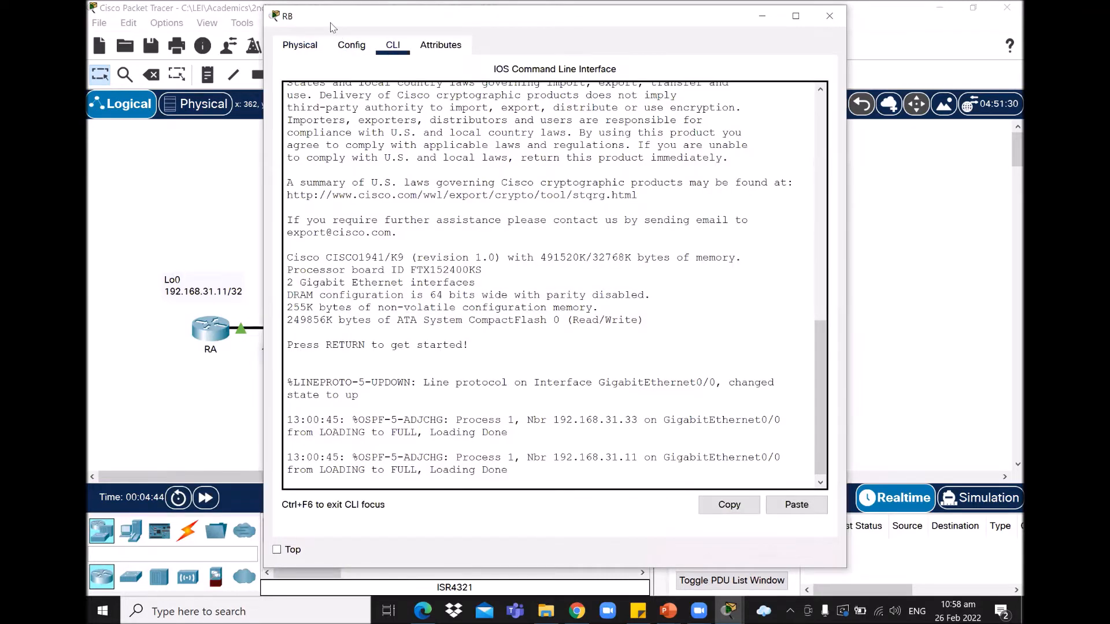
{"action": "key", "text": "Return"}
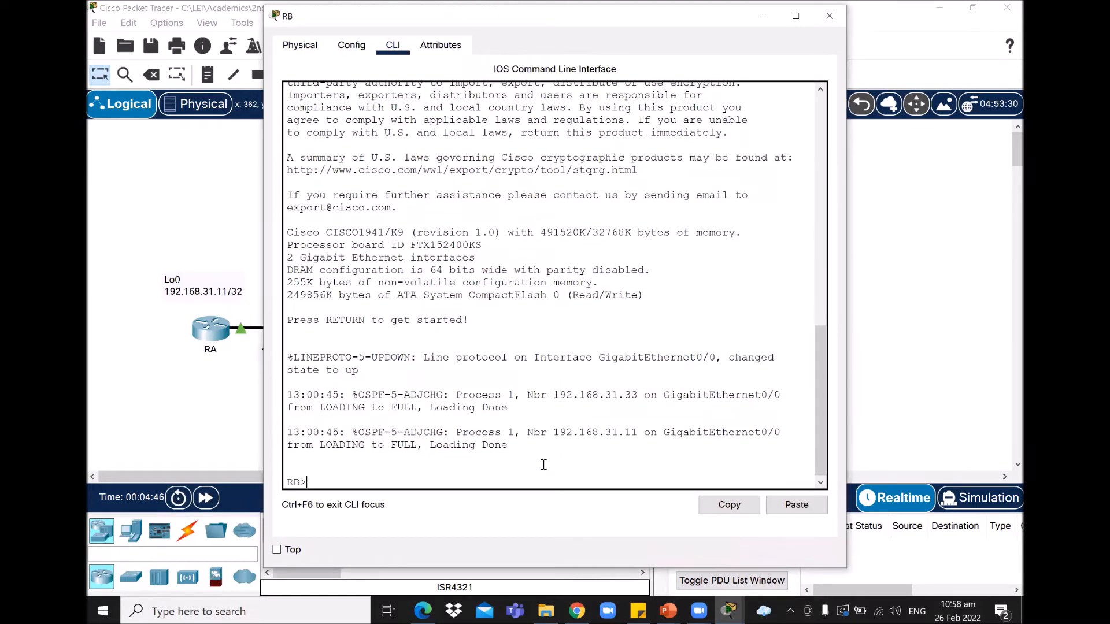
{"action": "type", "text": "en"}
{"action": "key", "text": "Return"}
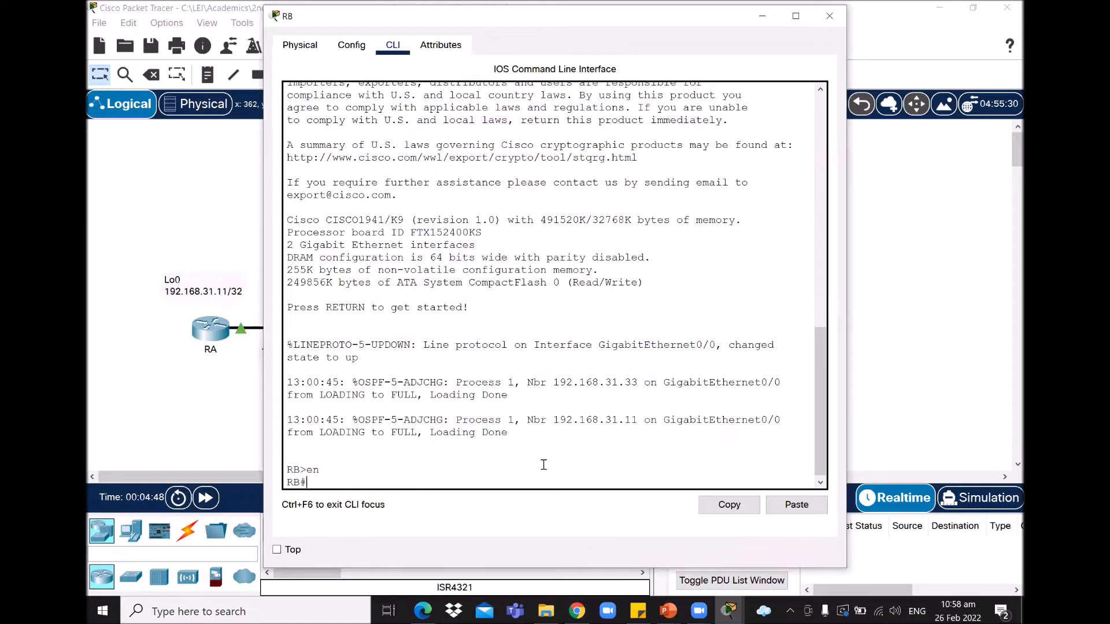
{"action": "type", "text": "show ip ospf neighbor"}
{"action": "key", "text": "Return"}
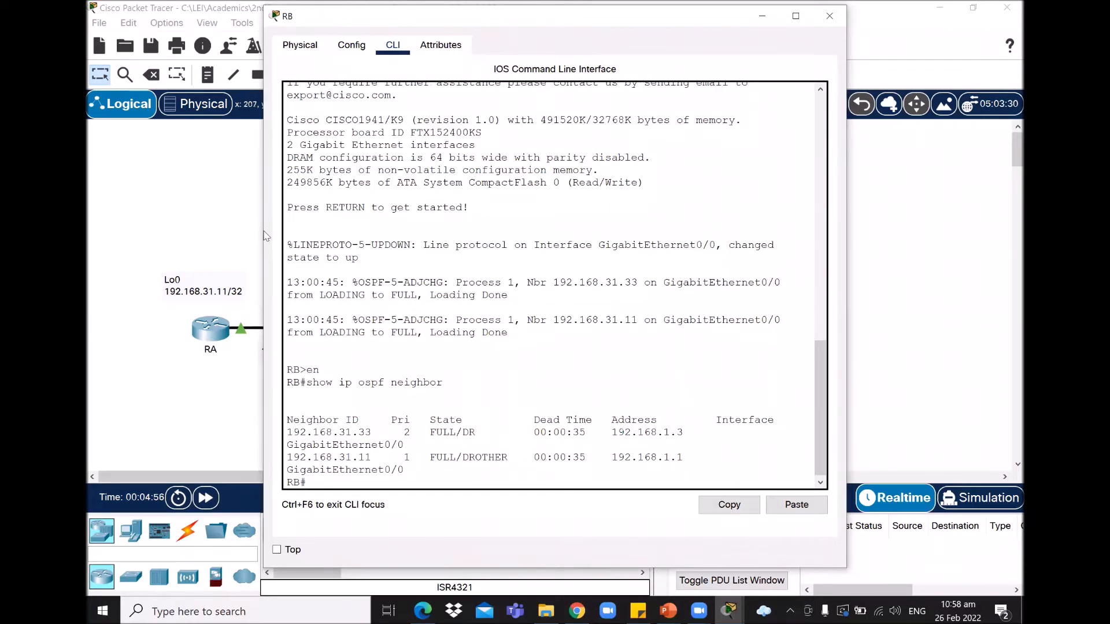
Step: Widen RB's console, highlight 192.168.31.33 as DR and 192.168.31.11 as DROTHER, then minimize it
{"action": "left_click_drag", "start_coordinate": [260, 227], "coordinate": [139, 227]}
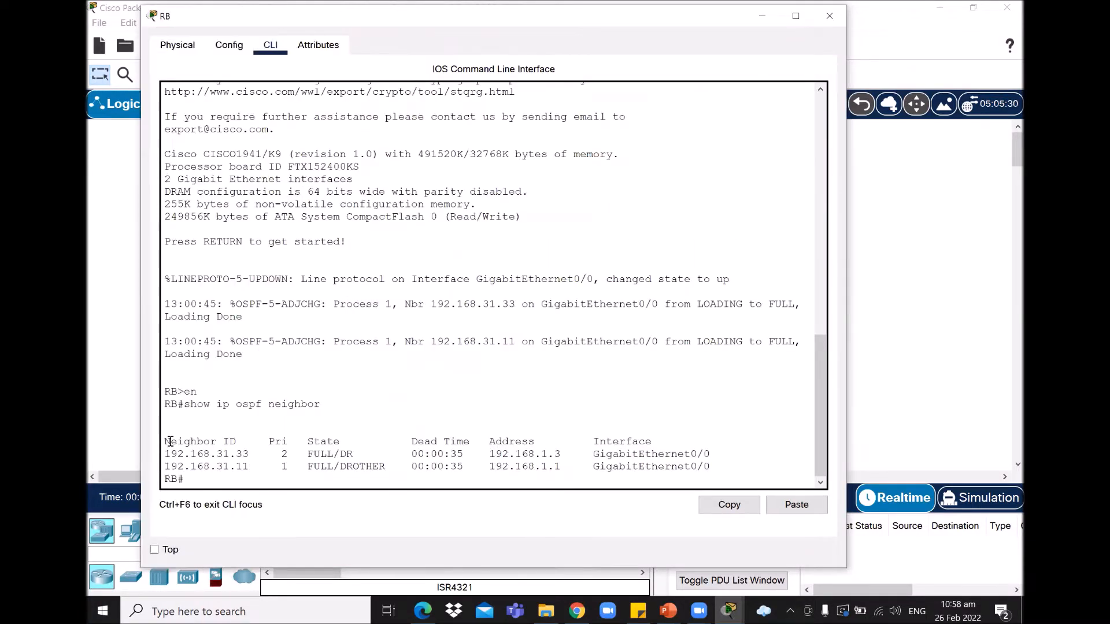
{"action": "double_click", "coordinate": [246, 454]}
{"action": "left_click_drag", "start_coordinate": [245, 454], "coordinate": [250, 467]}
{"action": "left_click_drag", "start_coordinate": [340, 455], "coordinate": [357, 455]}
{"action": "mouse_move", "coordinate": [340, 467]}
{"action": "left_mouse_down"}
{"action": "mouse_move", "coordinate": [371, 467]}
{"action": "mouse_move", "coordinate": [340, 467]}
{"action": "left_mouse_up"}
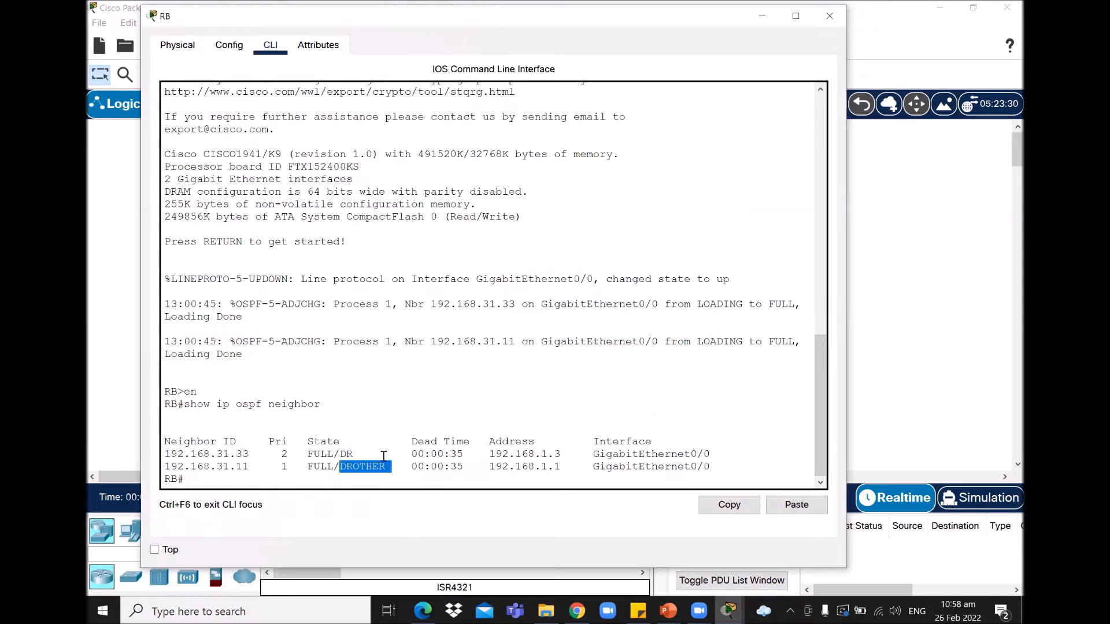
{"action": "left_click", "coordinate": [361, 467]}
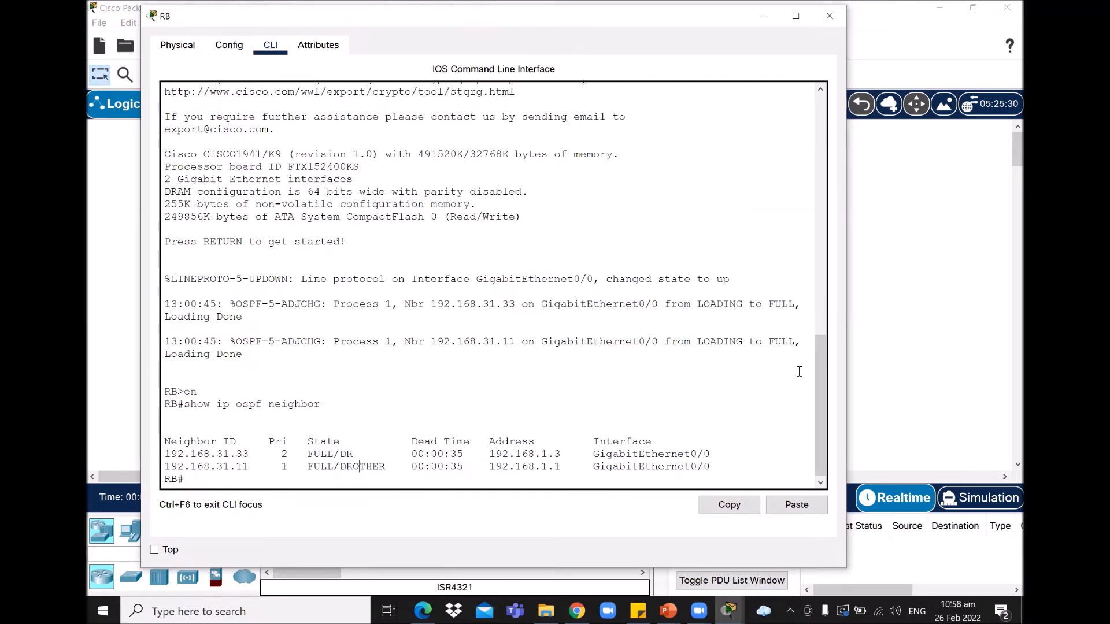
{"action": "left_click", "coordinate": [762, 15]}
Step: On RC, run show ip ospf neighbor, widen the console, and highlight 192.168.31.22 as BDR
{"action": "left_click", "coordinate": [562, 334]}
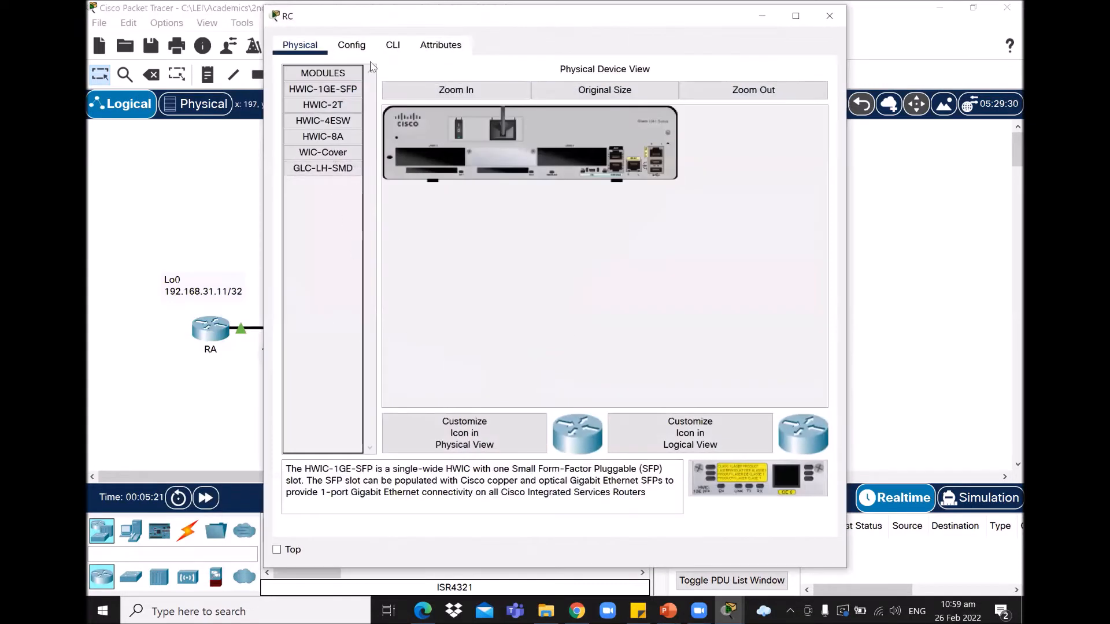
{"action": "left_click", "coordinate": [392, 45]}
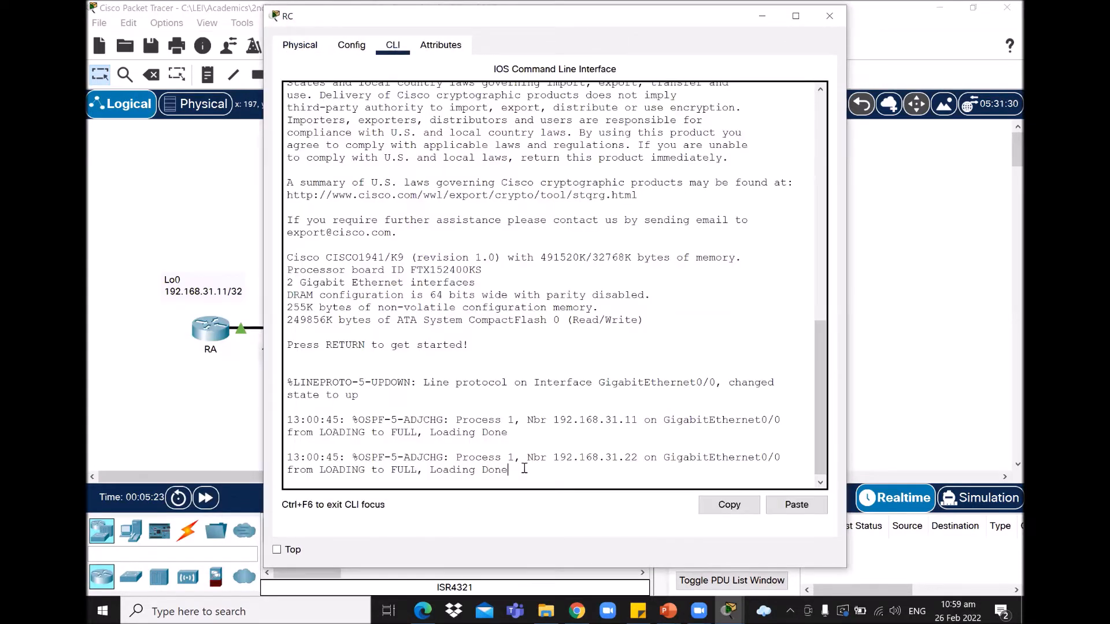
{"action": "key", "text": "Return"}
{"action": "type", "text": "en"}
{"action": "key", "text": "Return"}
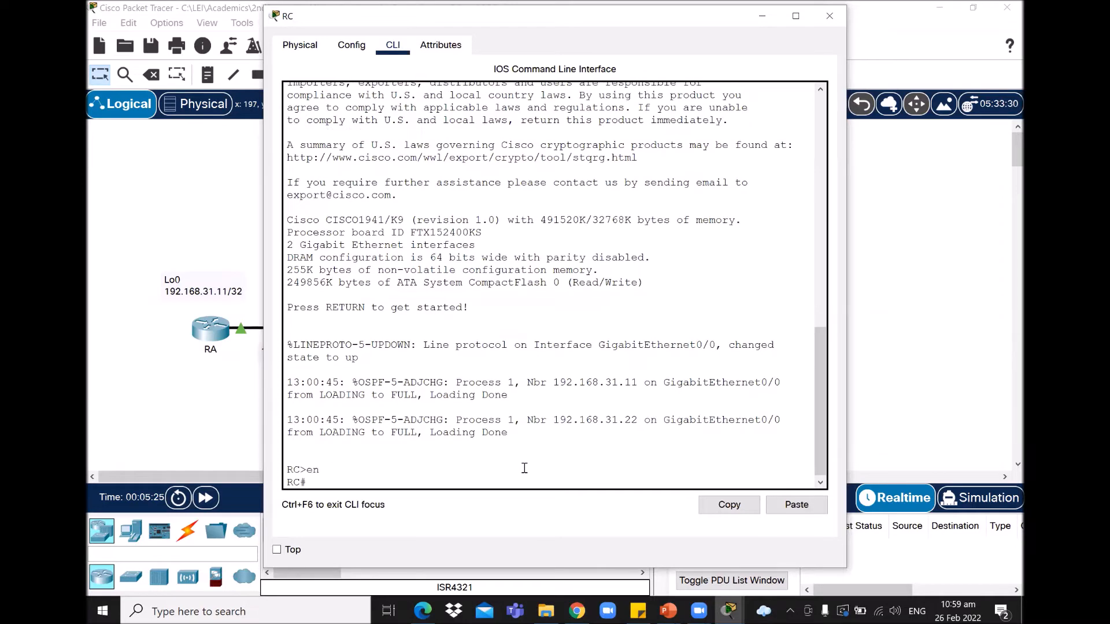
{"action": "type", "text": "show ip ospf neighbor"}
{"action": "key", "text": "Return"}
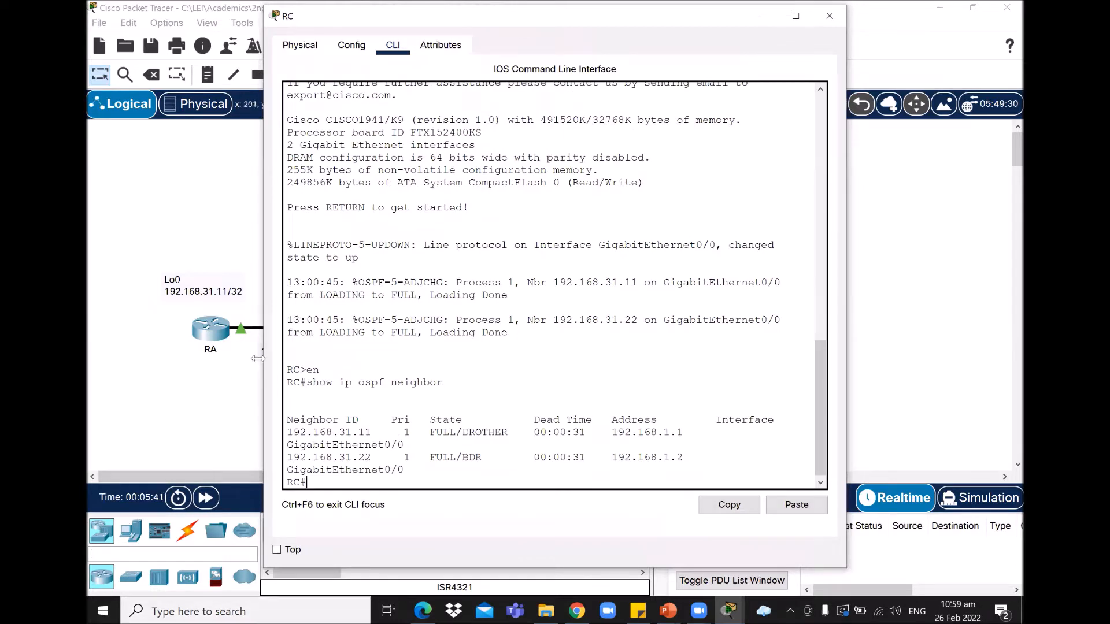
{"action": "left_click_drag", "start_coordinate": [259, 358], "coordinate": [173, 358]}
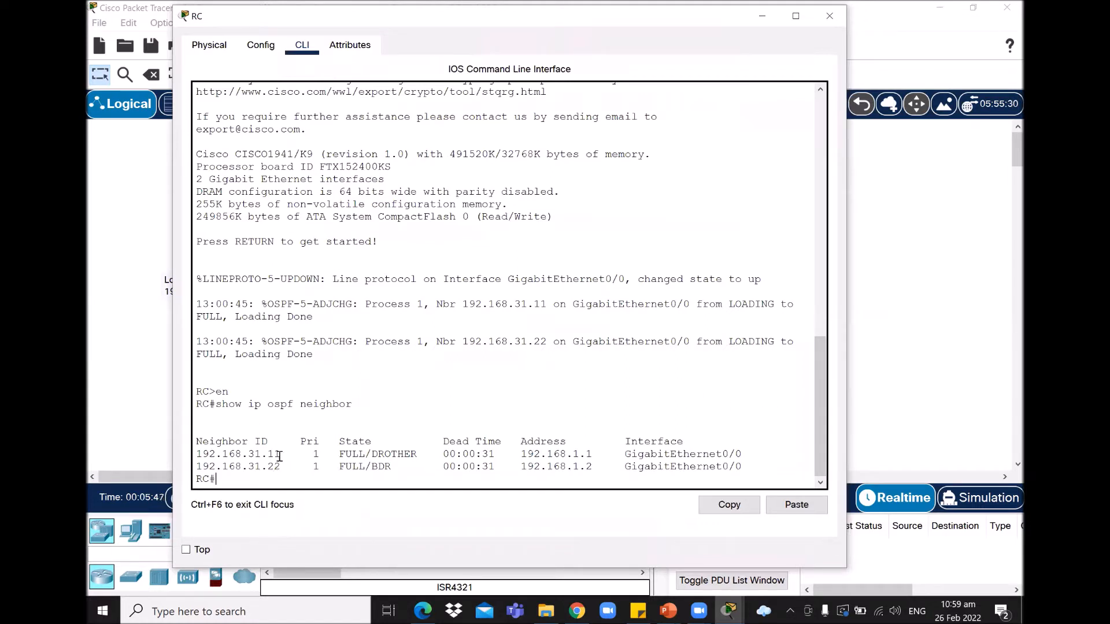
{"action": "left_click_drag", "start_coordinate": [281, 466], "coordinate": [267, 465]}
{"action": "left_click_drag", "start_coordinate": [370, 466], "coordinate": [417, 454]}
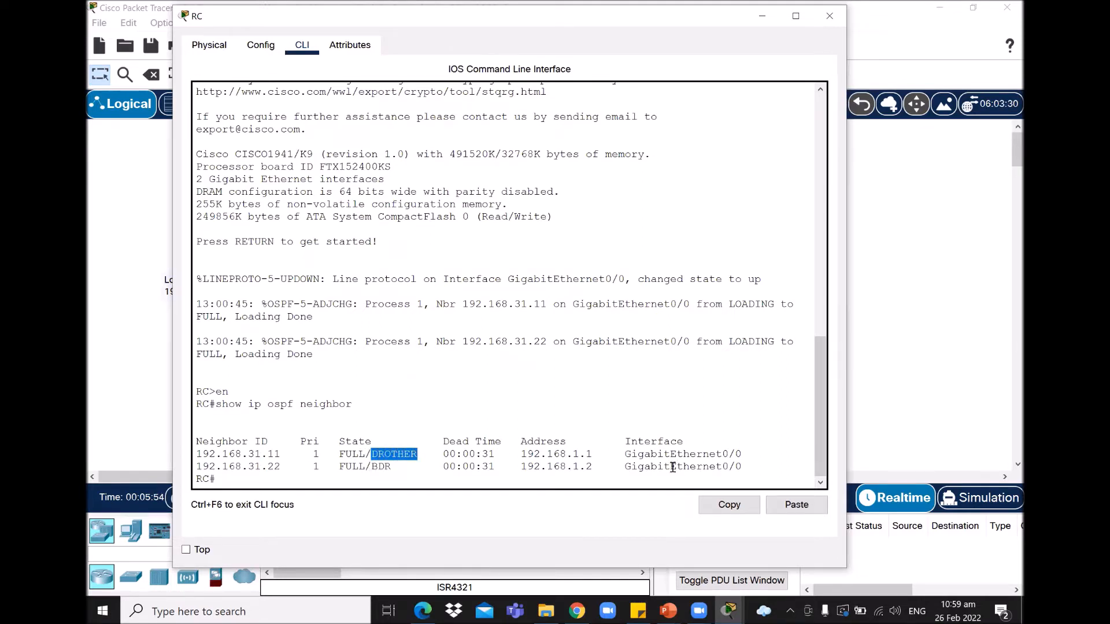
Step: Minimize RC's console and bring up the PT Activity instructions beside the topology
{"action": "left_click", "coordinate": [762, 16]}
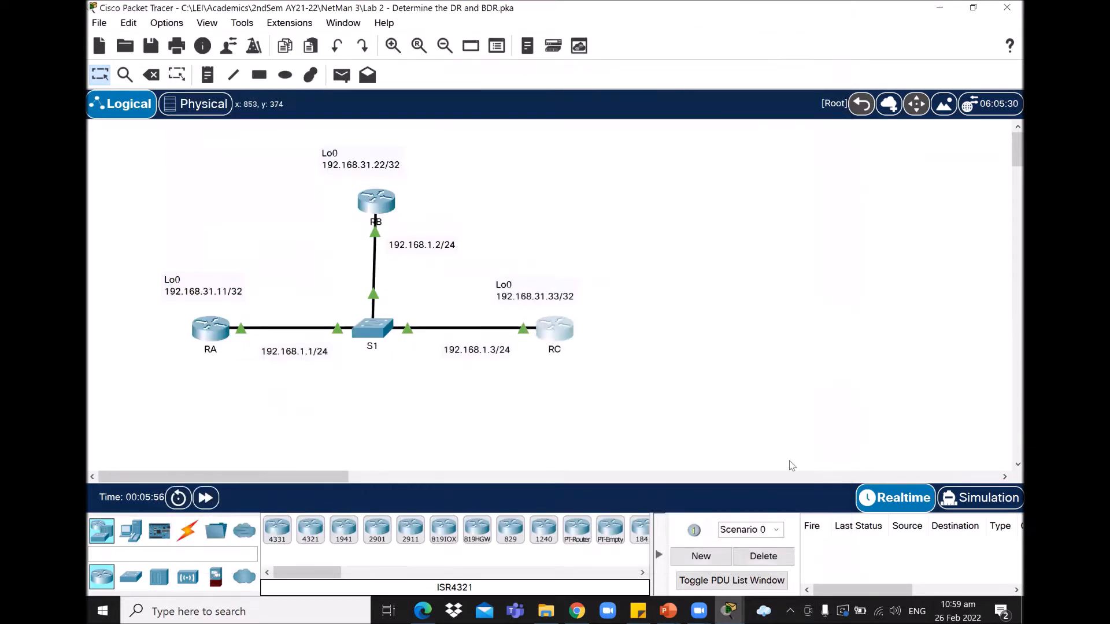
{"action": "mouse_move", "coordinate": [730, 611]}
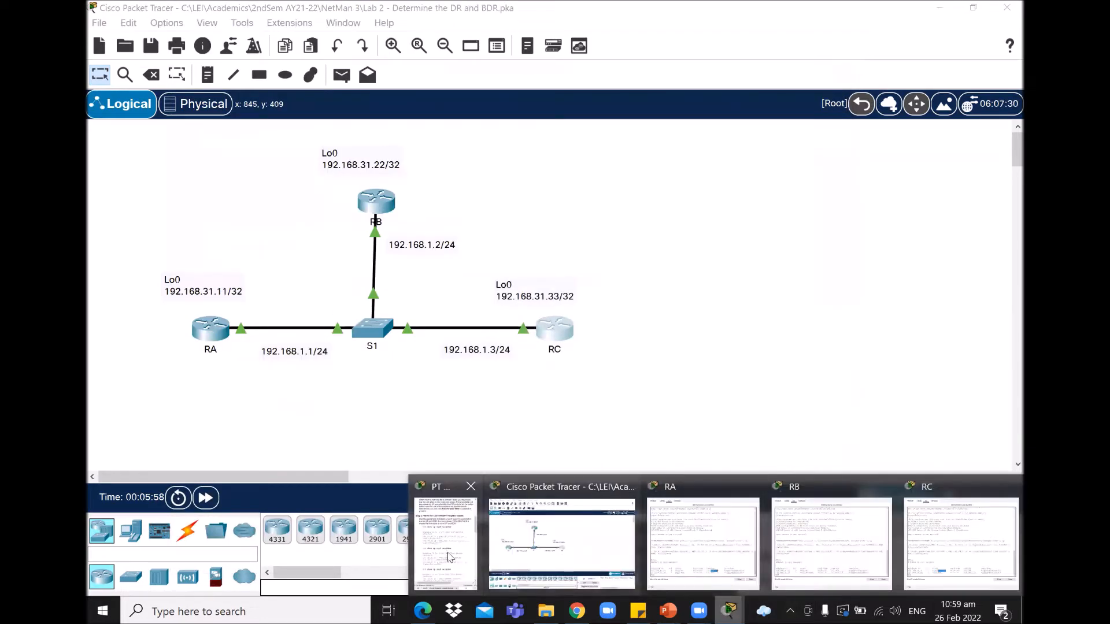
{"action": "left_click", "coordinate": [442, 532]}
{"action": "left_click_drag", "start_coordinate": [1007, 190], "coordinate": [1007, 209]}
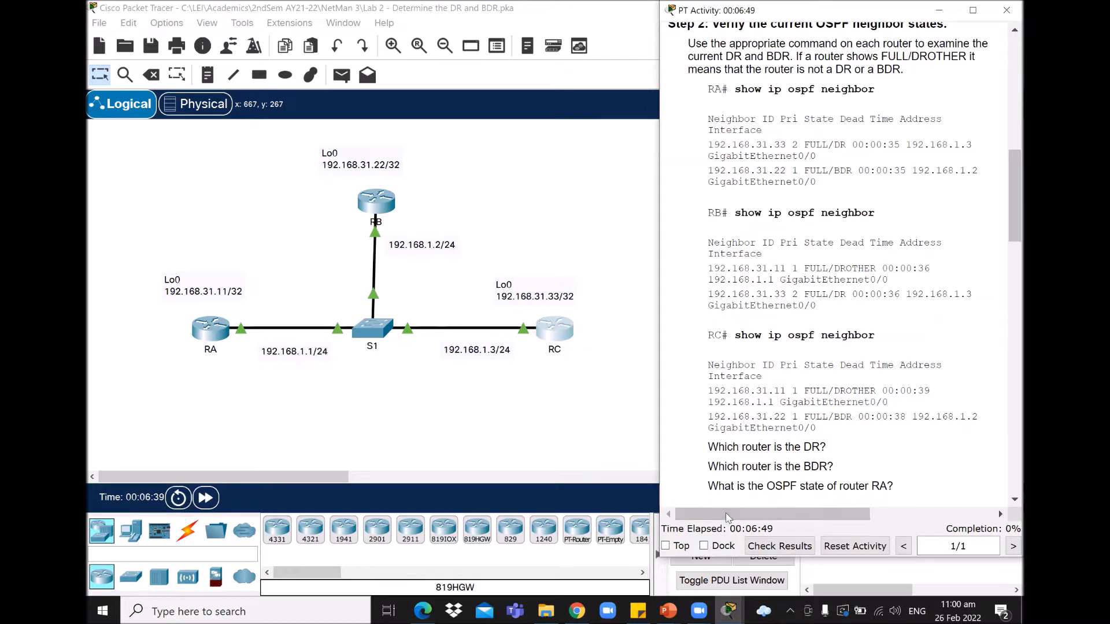
Step: Recheck RB's table for 192.168.31.11 as DROTHER, then scroll the instructions to Step 3
{"action": "left_click", "coordinate": [729, 611]}
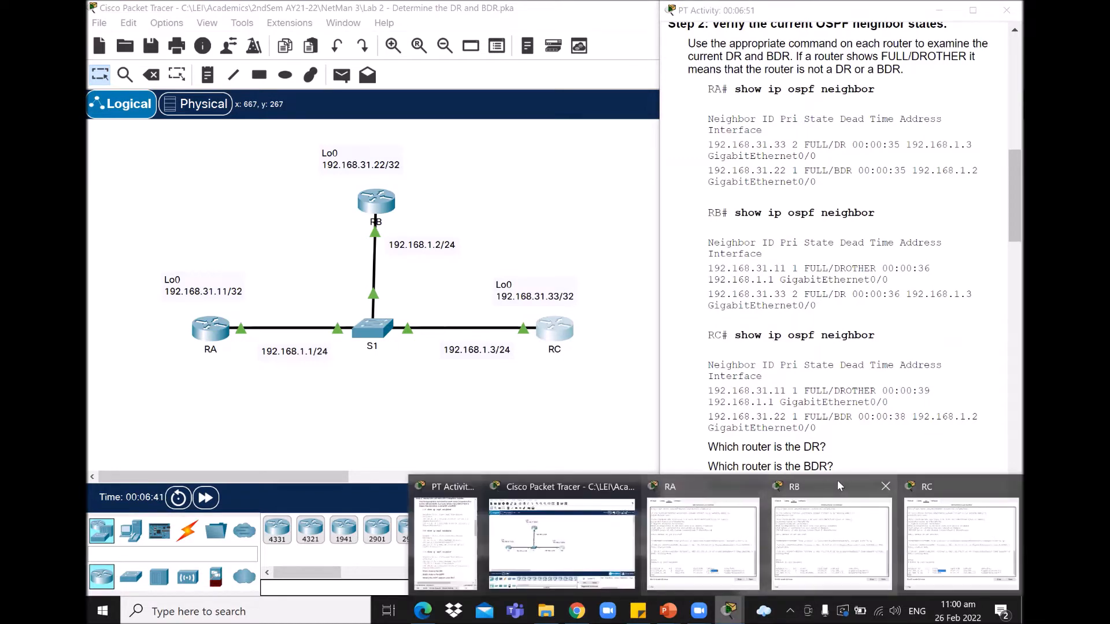
{"action": "left_click", "coordinate": [852, 480]}
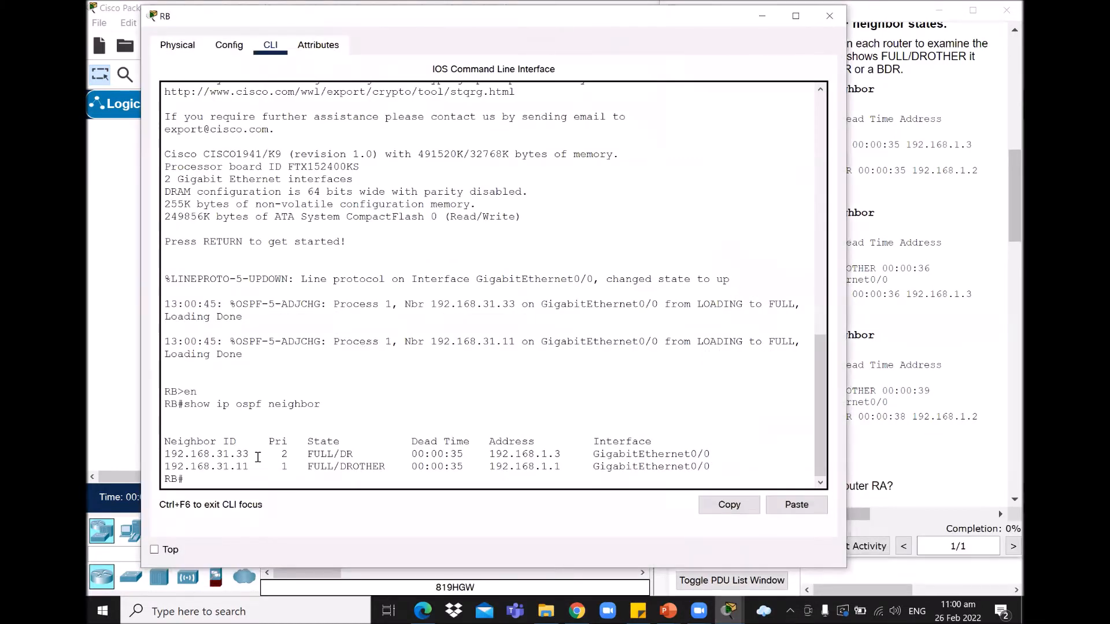
{"action": "double_click", "coordinate": [248, 466]}
{"action": "left_click_drag", "start_coordinate": [340, 467], "coordinate": [392, 466]}
{"action": "left_click", "coordinate": [763, 16]}
{"action": "left_click_drag", "start_coordinate": [1008, 191], "coordinate": [1008, 200]}
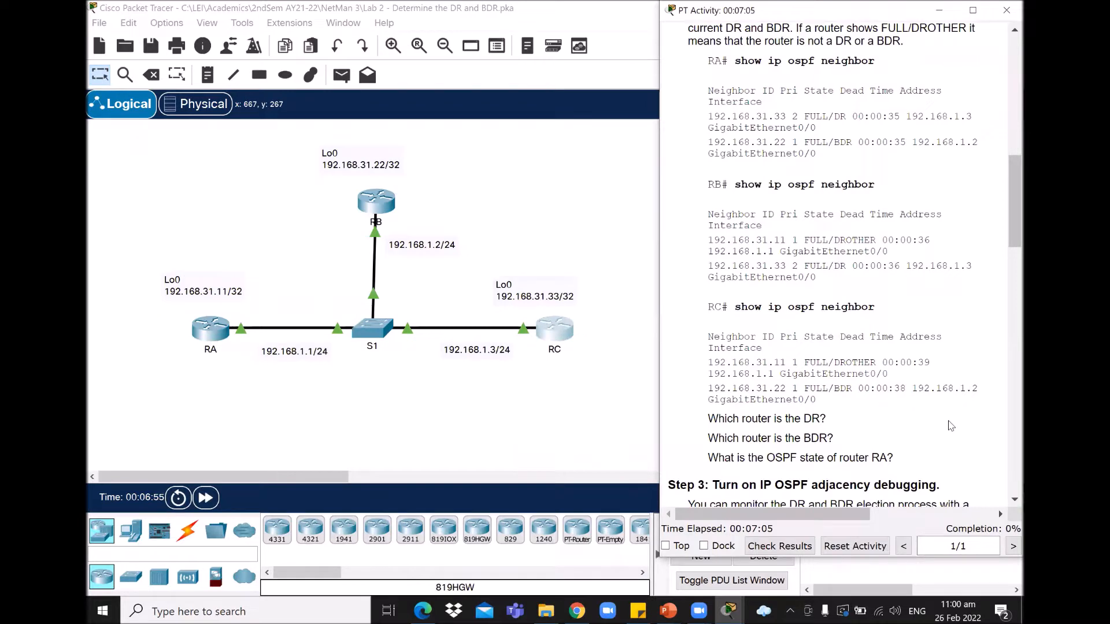
{"action": "left_click_drag", "start_coordinate": [1006, 205], "coordinate": [1007, 244]}
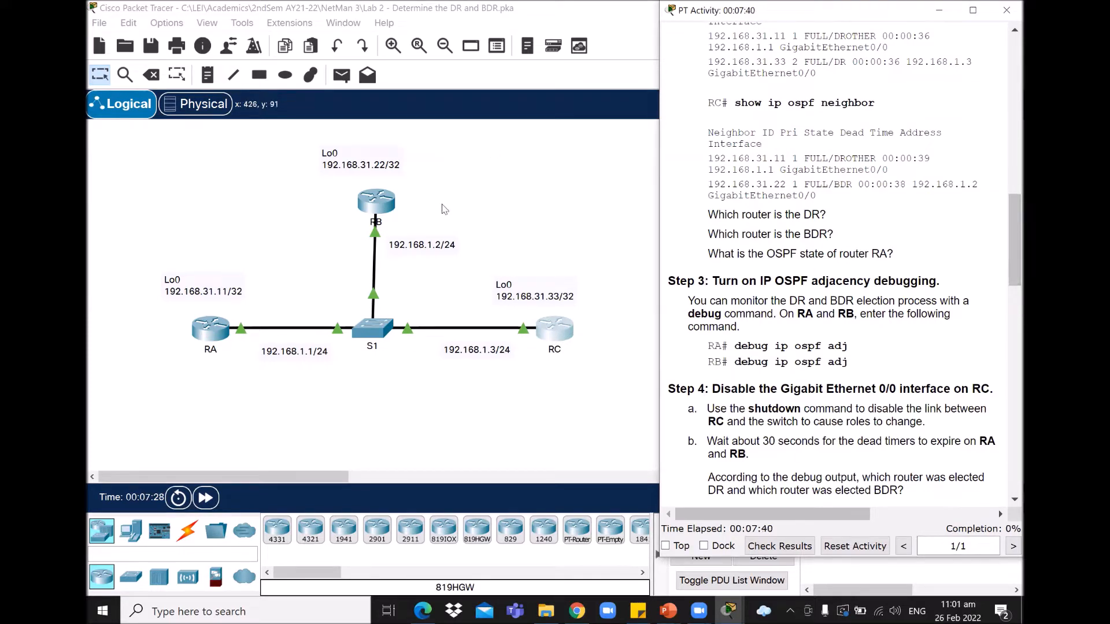
Step: Run debug ip ospf adj on RA to enable OSPF adjacency debugging
{"action": "left_click", "coordinate": [197, 330]}
{"action": "left_click", "coordinate": [197, 329]}
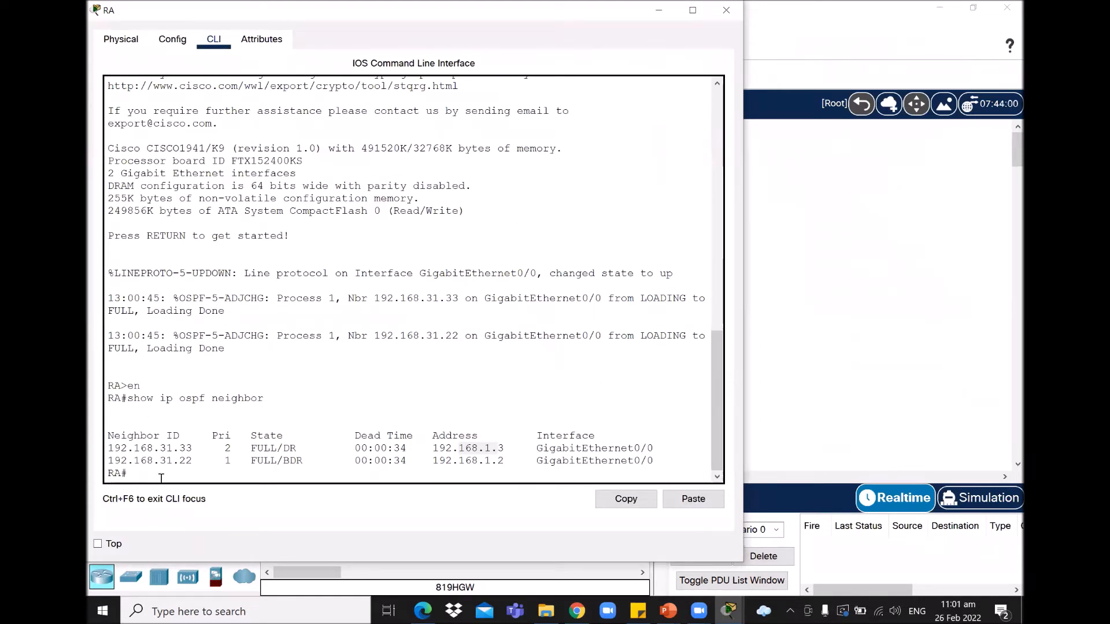
{"action": "key", "text": "Return"}
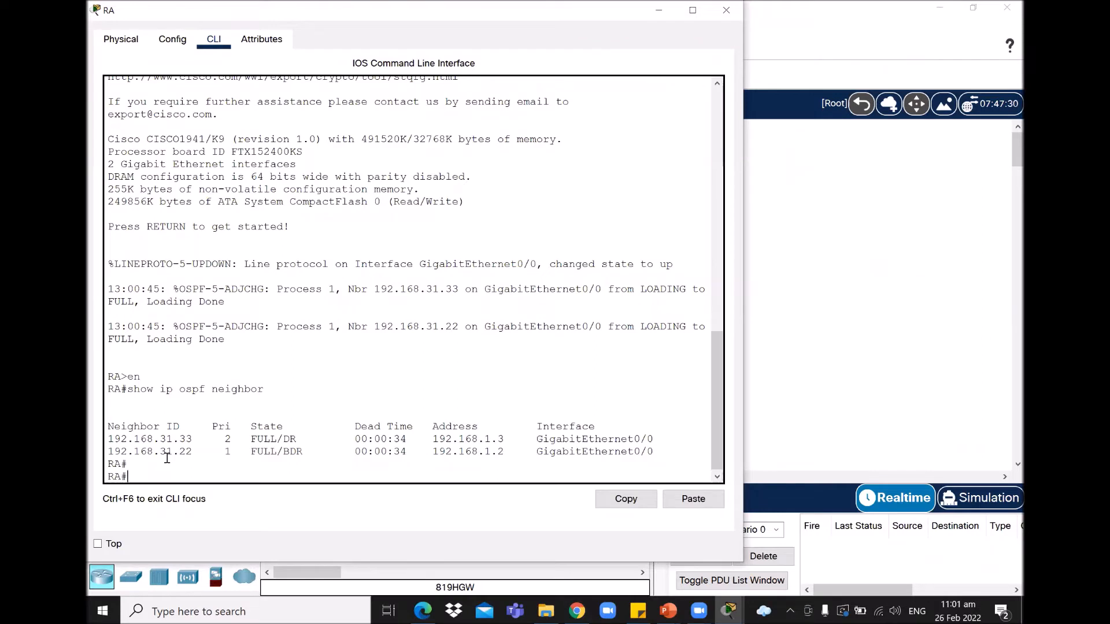
{"action": "type", "text": "debug "}
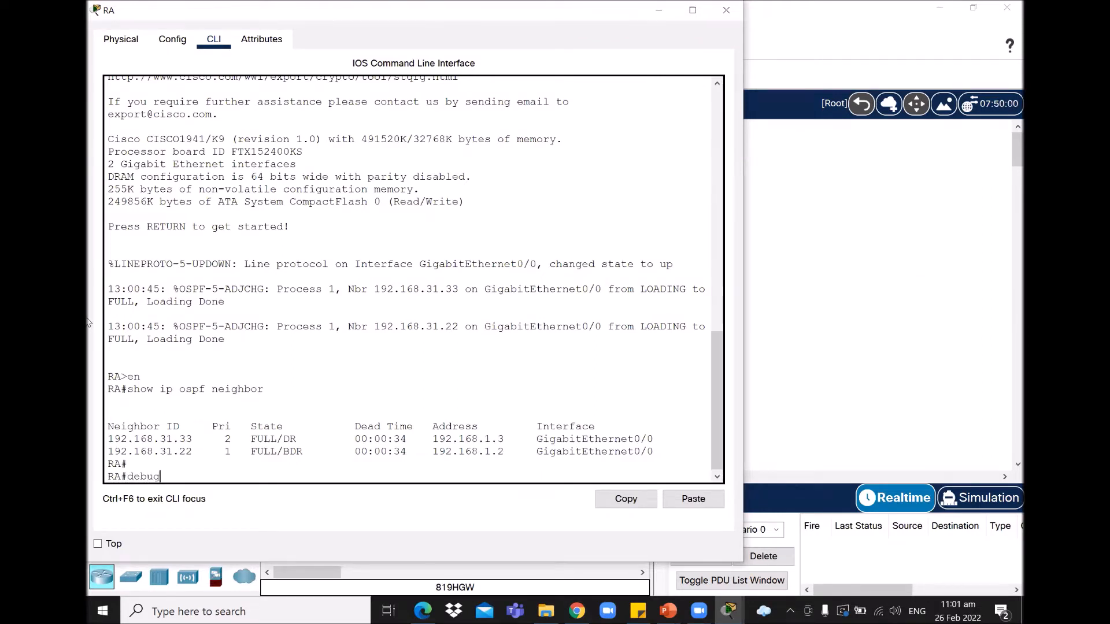
{"action": "type", "text": "ip ospf adj"}
{"action": "key", "text": "Return"}
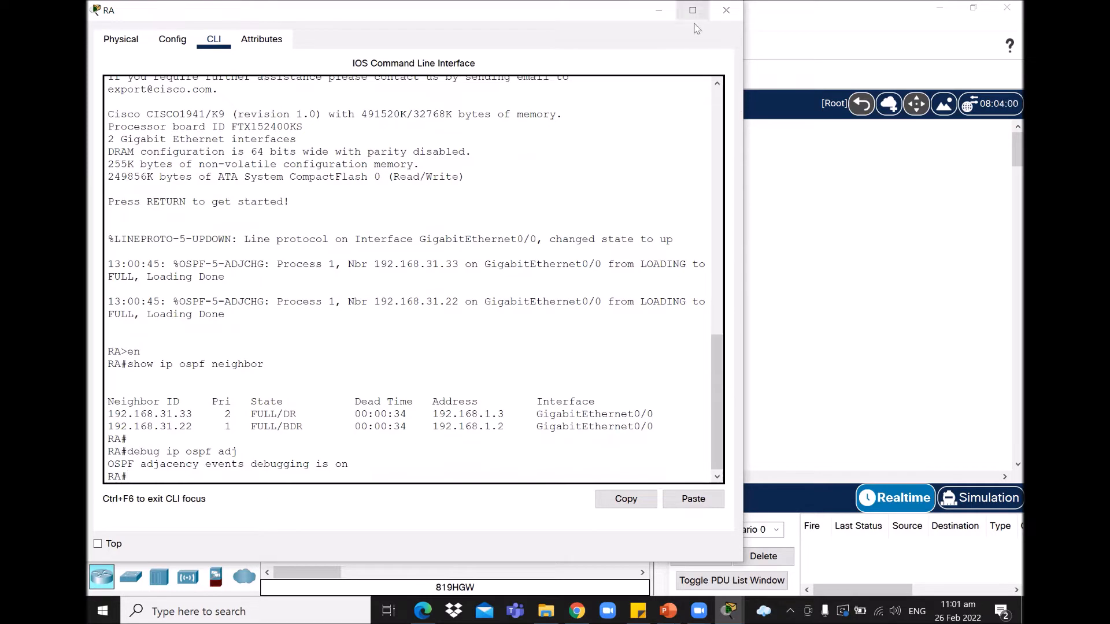
{"action": "left_click", "coordinate": [734, 611]}
{"action": "left_click", "coordinate": [841, 478]}
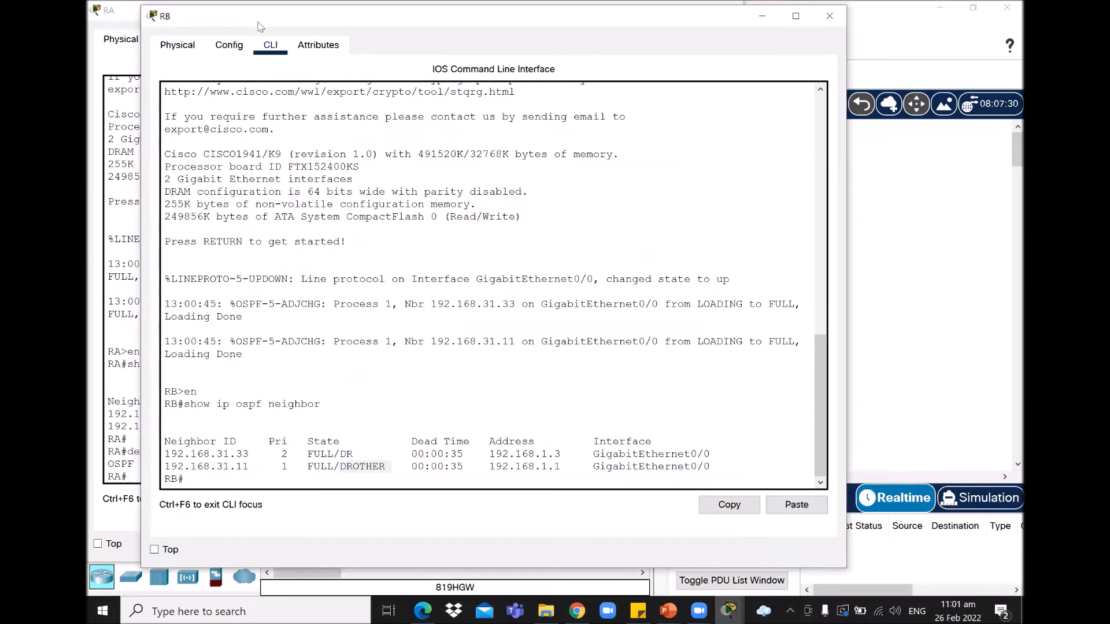
Step: Move RB's console left and run debug ip ospf adj on RB
{"action": "left_click_drag", "start_coordinate": [259, 26], "coordinate": [202, 20]}
{"action": "key", "text": "Return"}
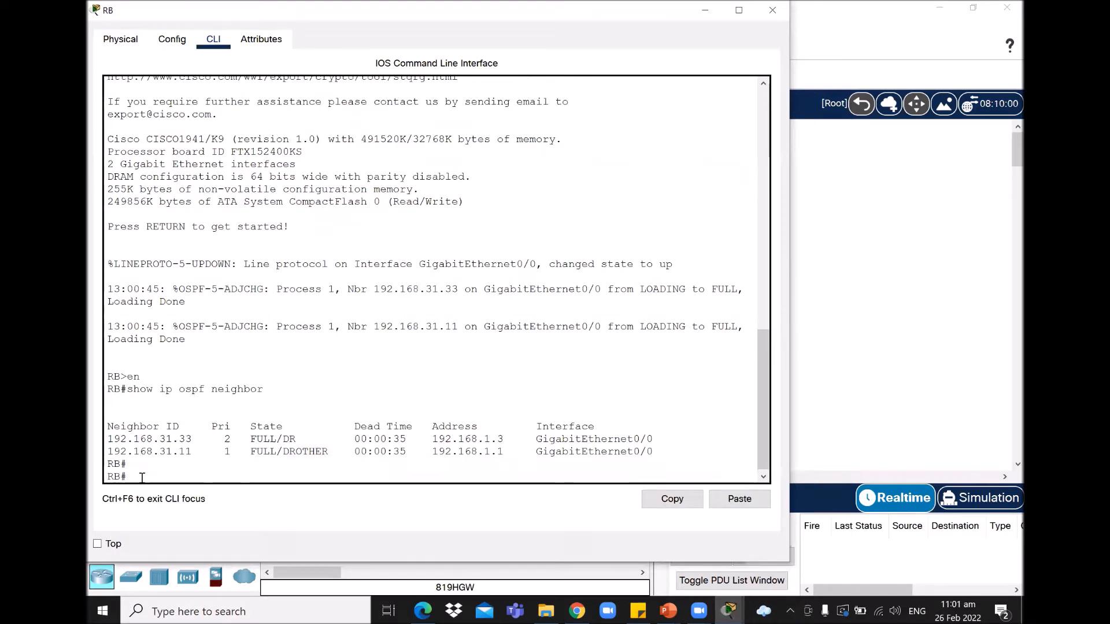
{"action": "type", "text": "debug ip ospf adj"}
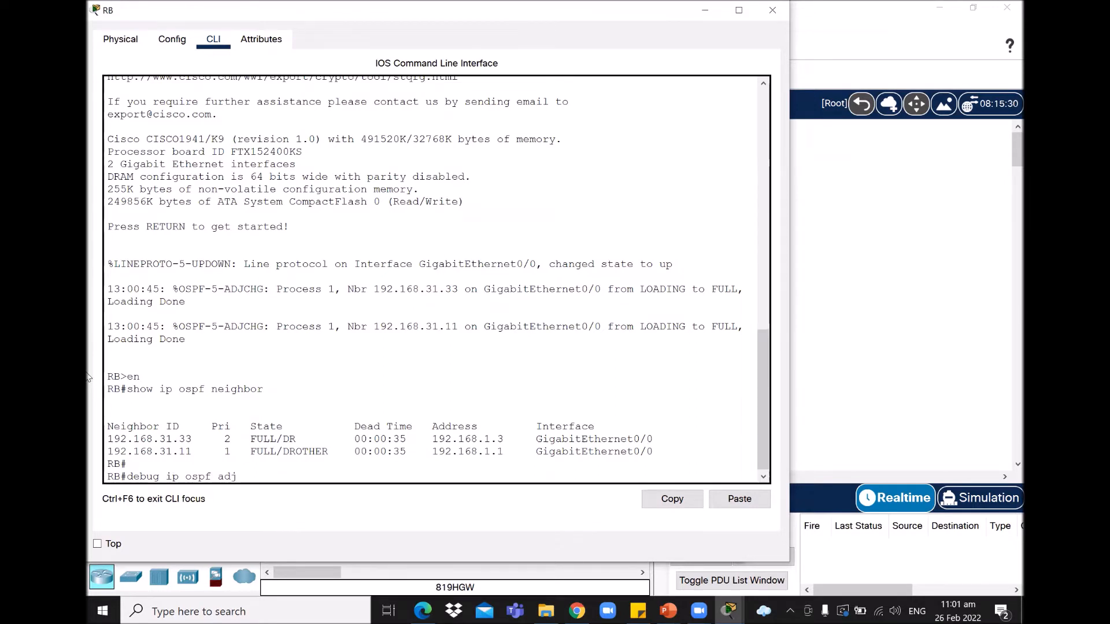
{"action": "key", "text": "Return"}
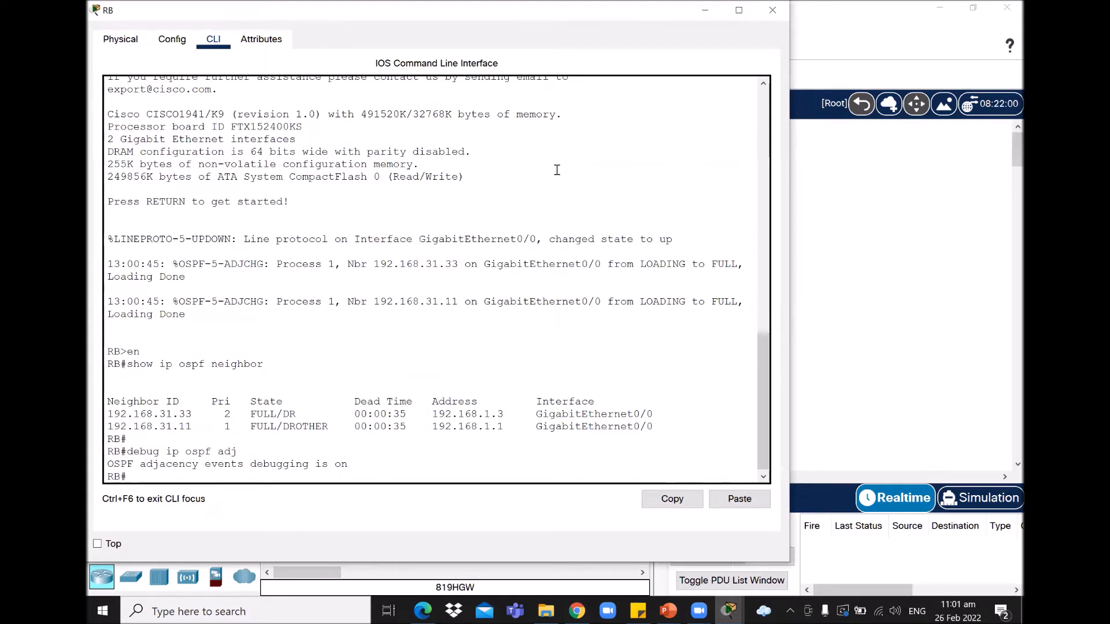
{"action": "left_click", "coordinate": [730, 610]}
{"action": "left_click", "coordinate": [450, 544]}
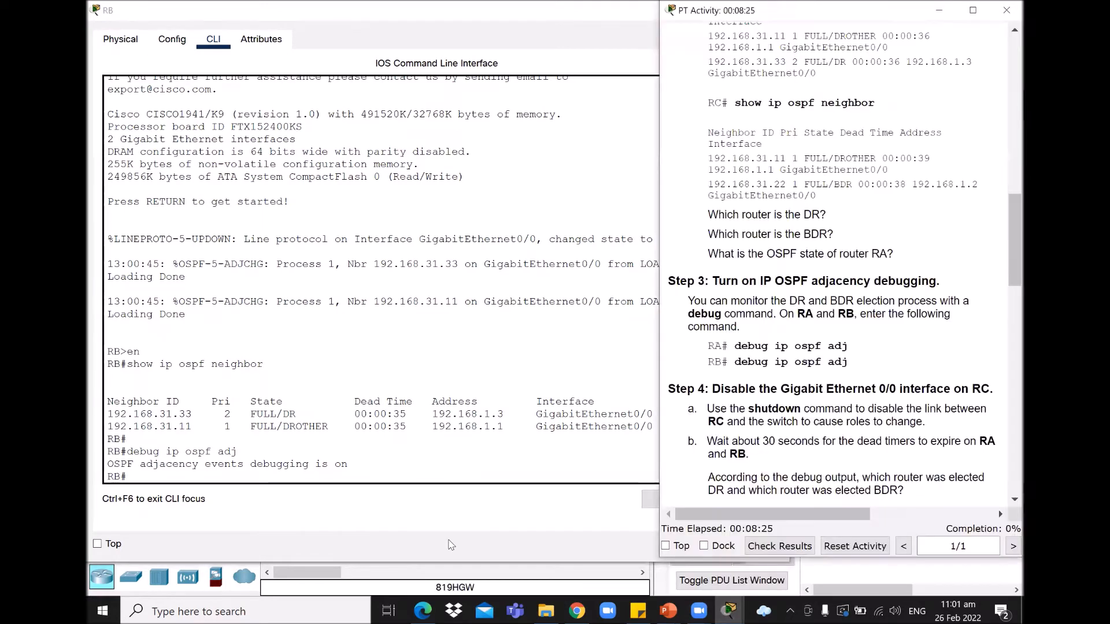
{"action": "left_click_drag", "start_coordinate": [1008, 269], "coordinate": [1008, 320]}
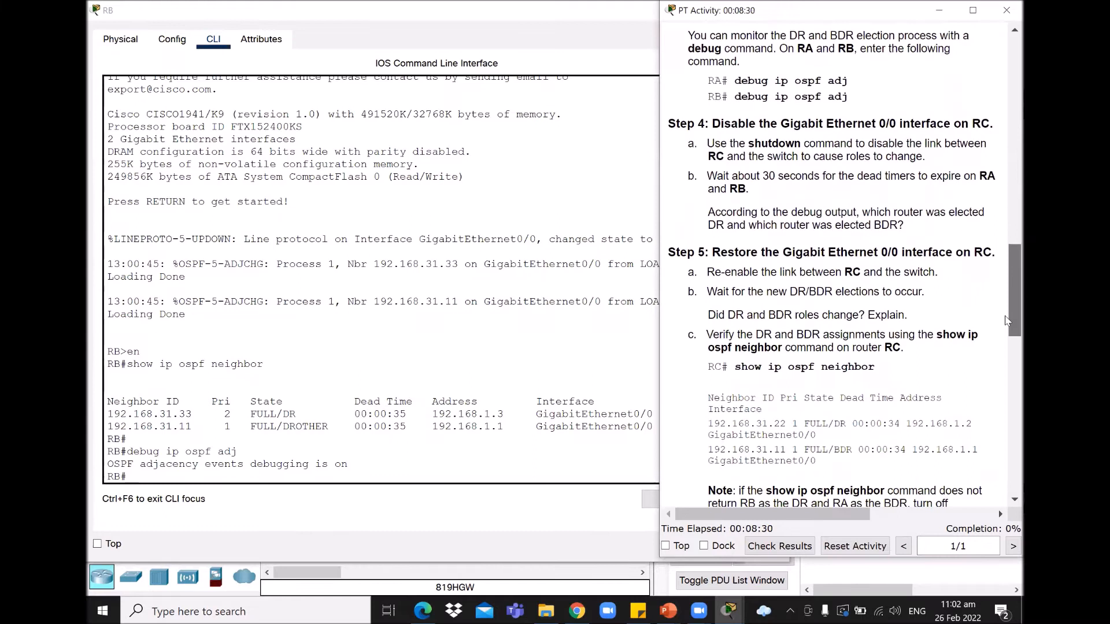
{"action": "left_click_drag", "start_coordinate": [675, 123], "coordinate": [985, 121]}
{"action": "left_click", "coordinate": [824, 152]}
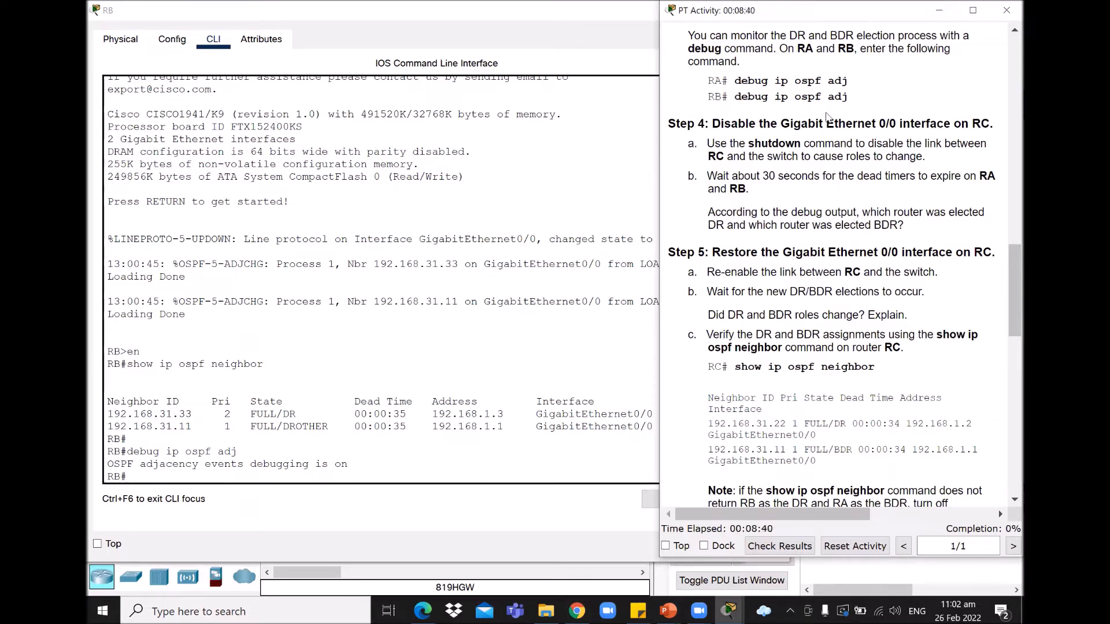
{"action": "left_click", "coordinate": [937, 14]}
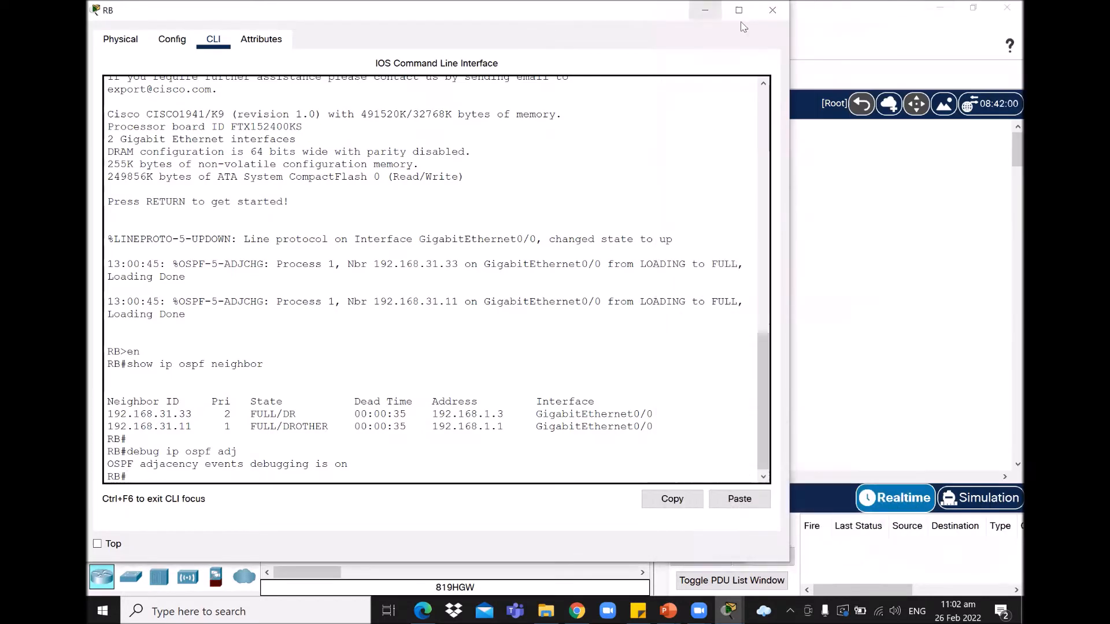
{"action": "left_click", "coordinate": [705, 10]}
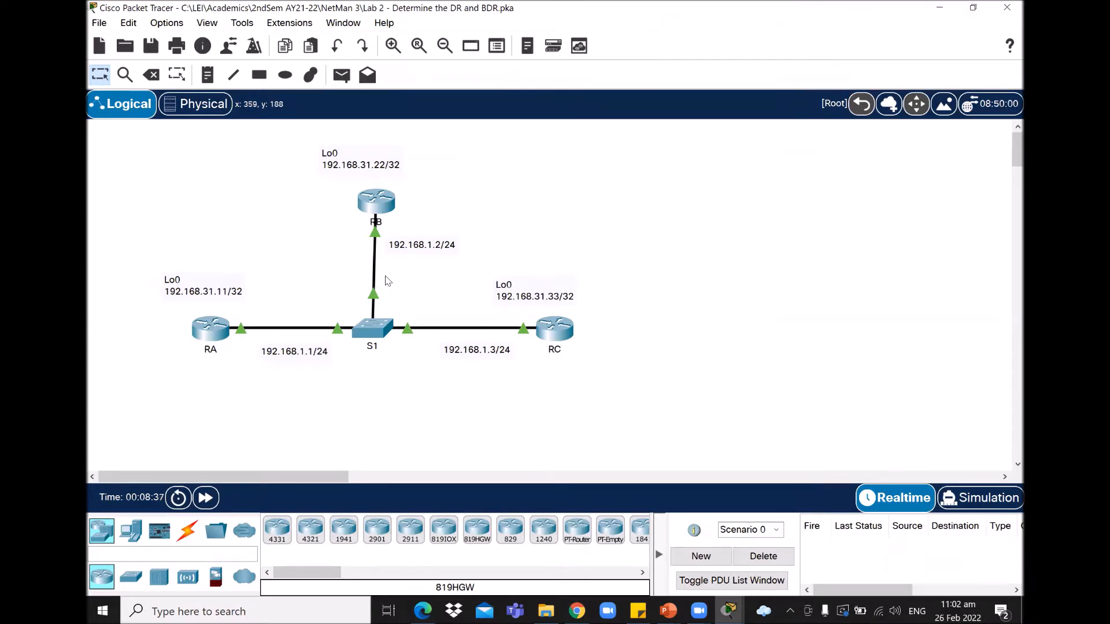
{"action": "left_click", "coordinate": [379, 206]}
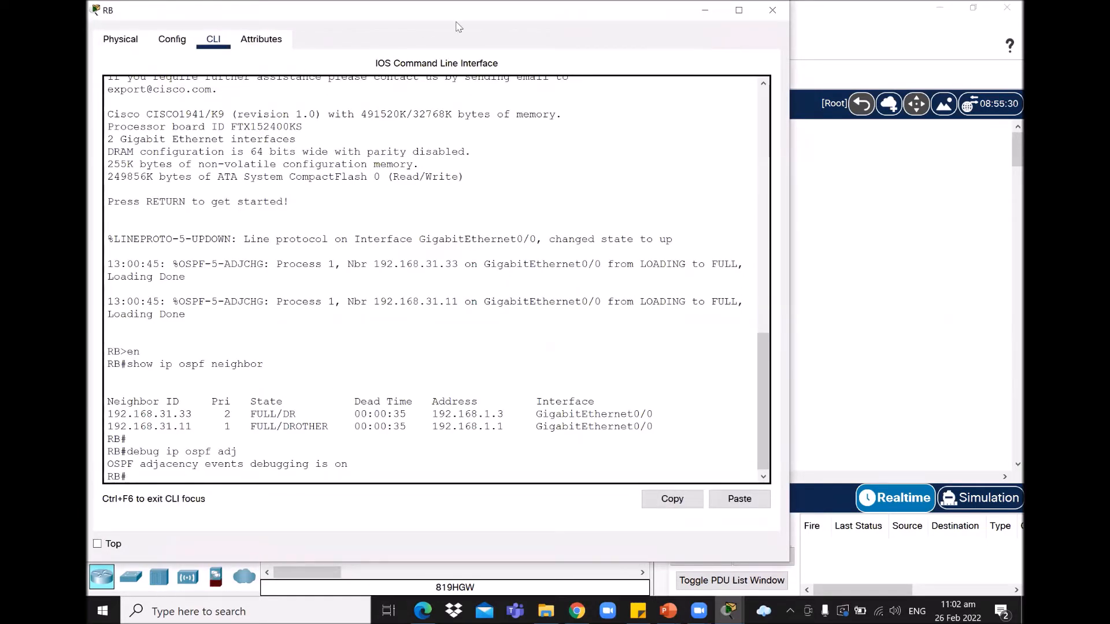
{"action": "left_click", "coordinate": [704, 10]}
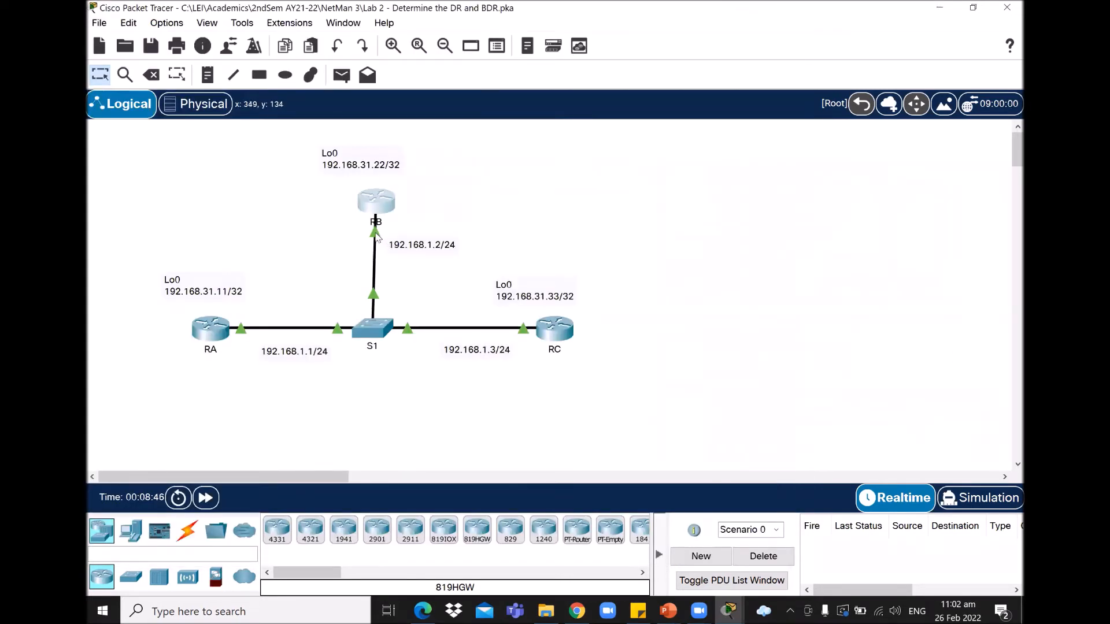
{"action": "mouse_move", "coordinate": [376, 238]}
{"action": "mouse_move", "coordinate": [526, 336]}
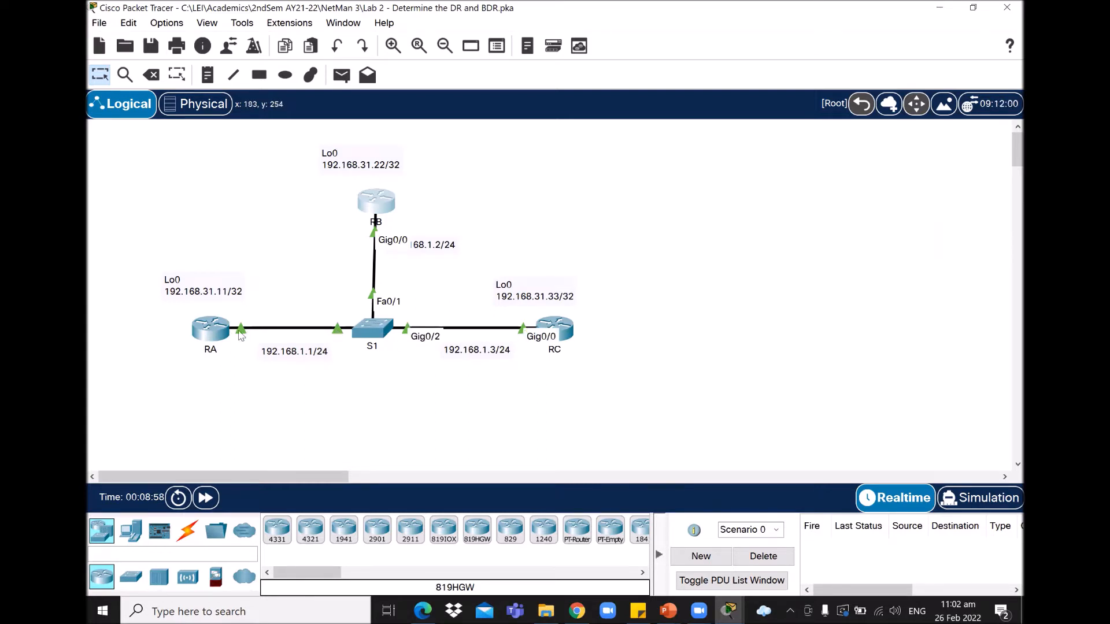
{"action": "mouse_move", "coordinate": [241, 335]}
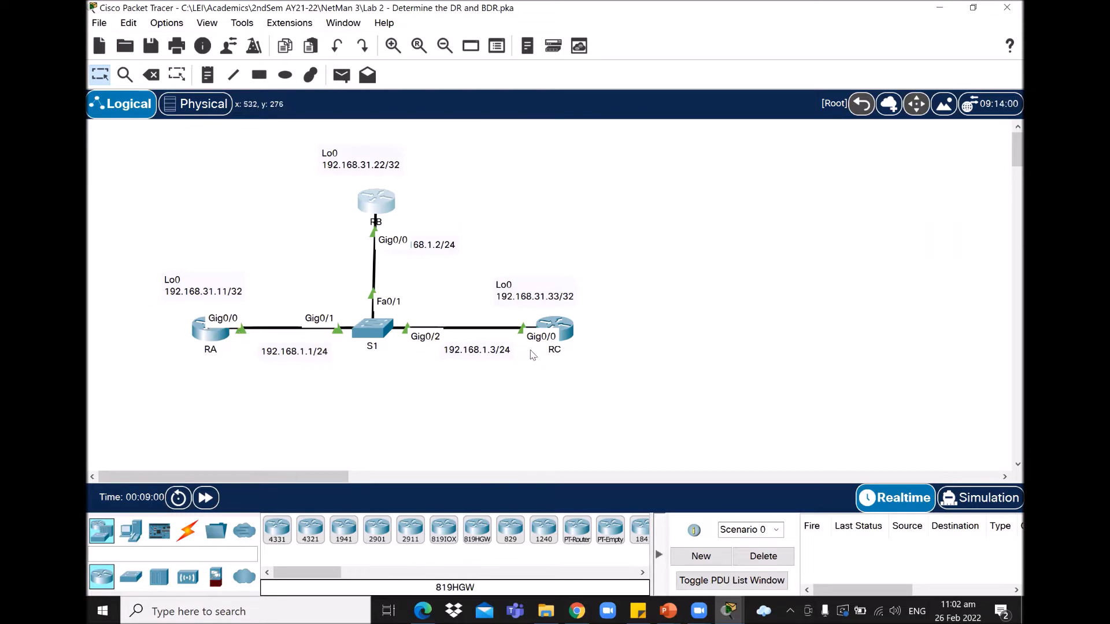
{"action": "left_click", "coordinate": [376, 203]}
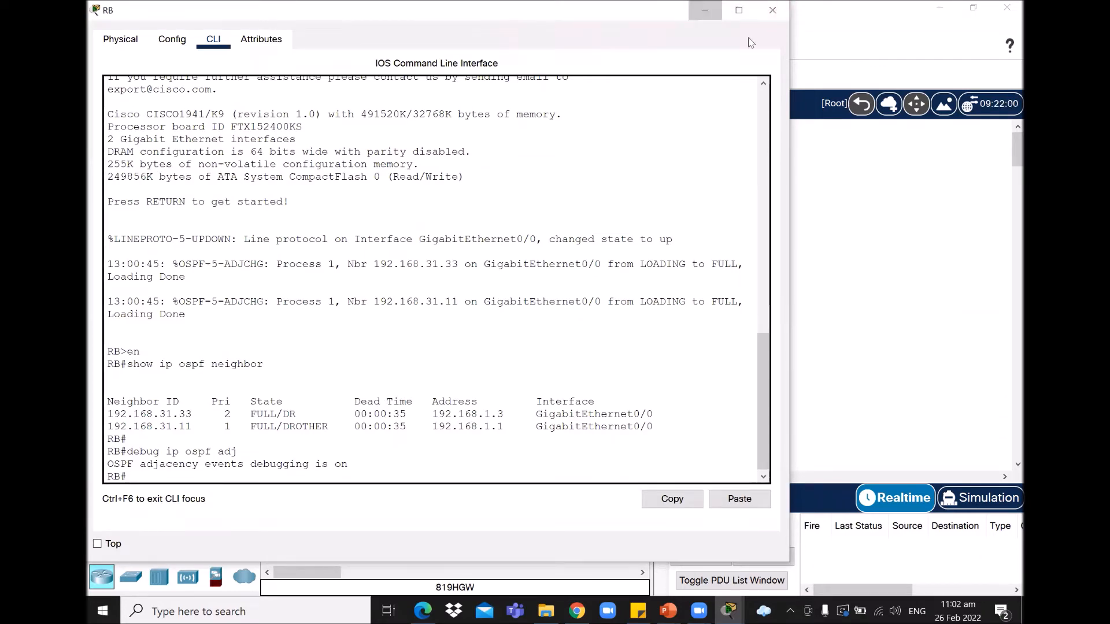
{"action": "left_click", "coordinate": [705, 10]}
Step: On router RC, enter config ter, select interface g0/0 and shut it down
{"action": "left_click", "coordinate": [555, 328]}
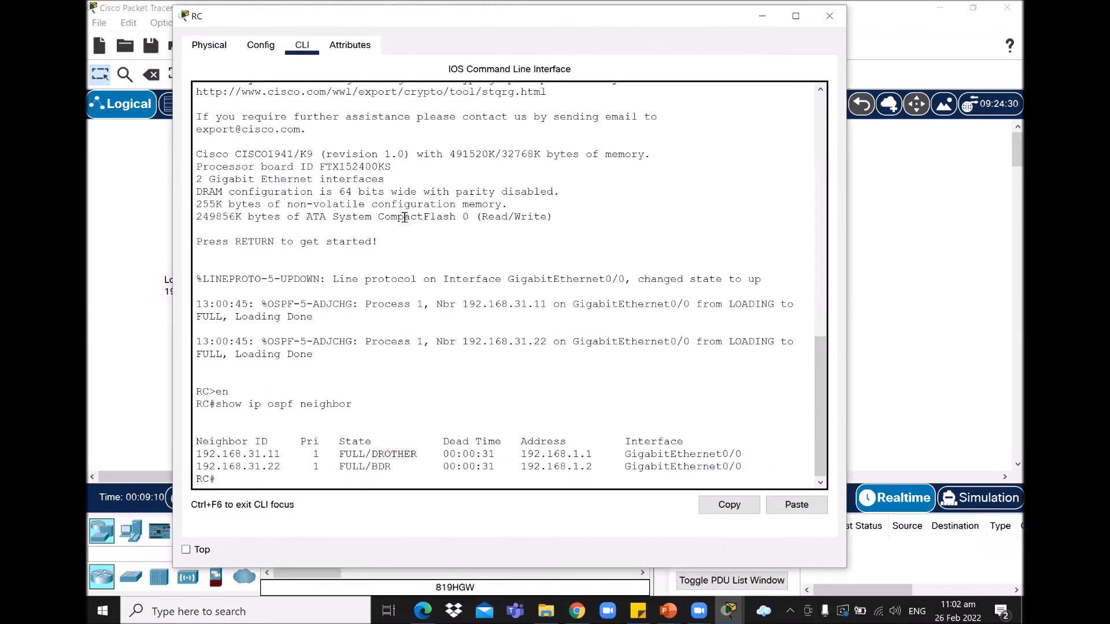
{"action": "key", "text": "Return"}
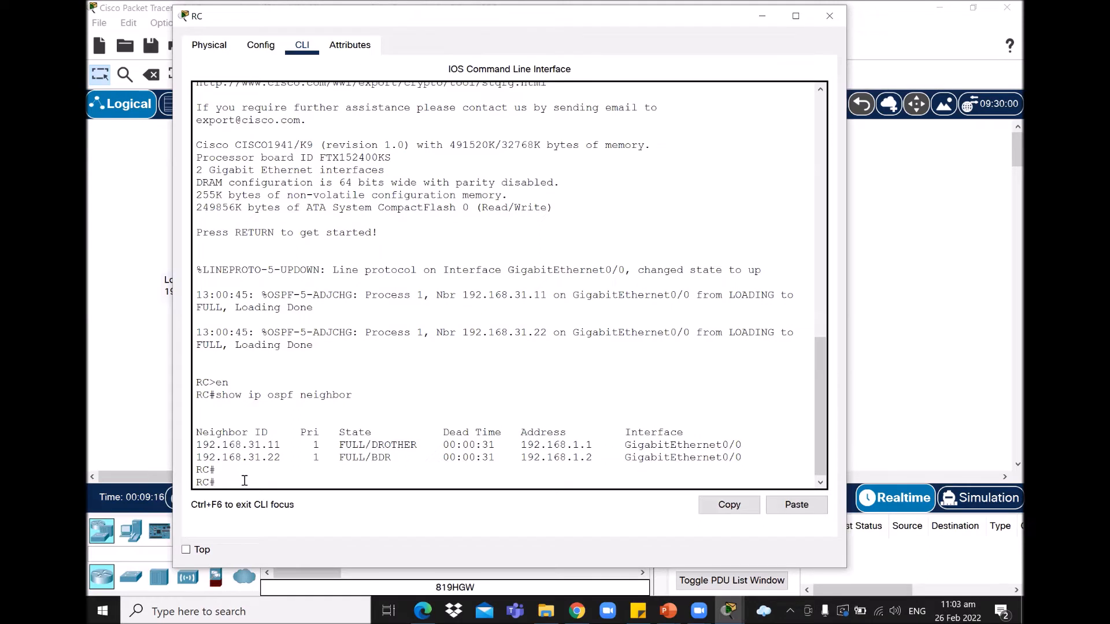
{"action": "type", "text": "config ter"}
{"action": "key", "text": "Return"}
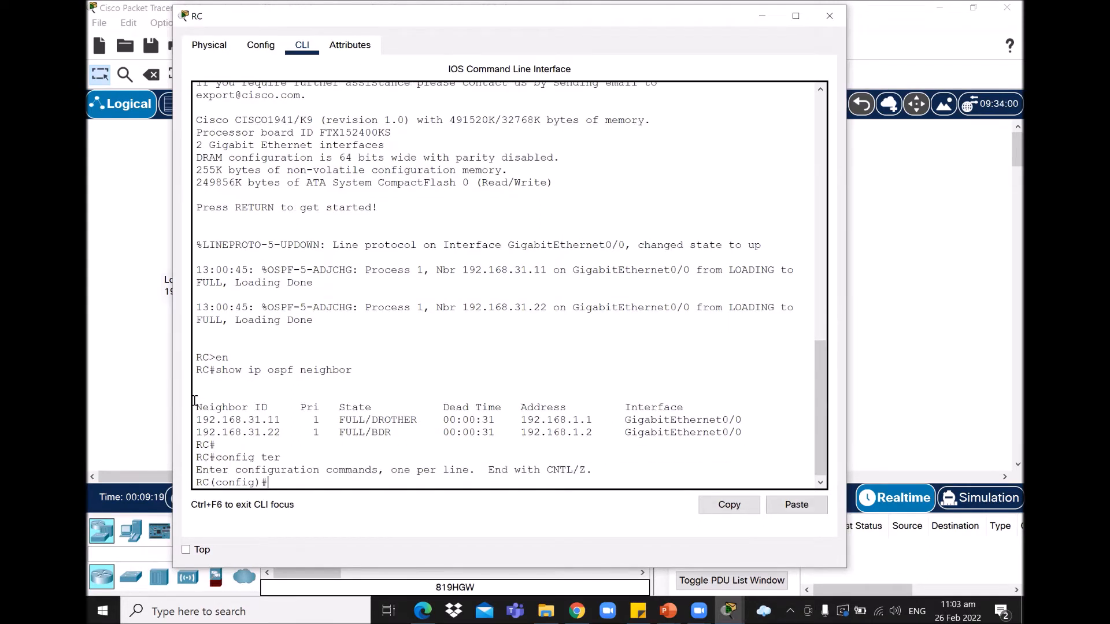
{"action": "type", "text": "interface g0/0"}
{"action": "key", "text": "Return"}
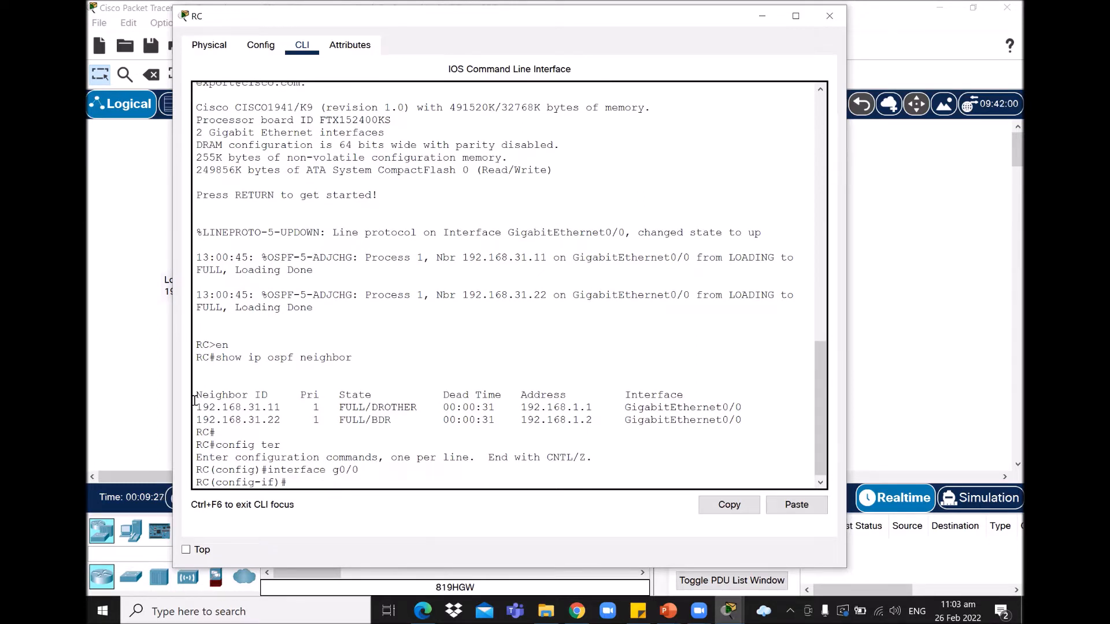
{"action": "type", "text": "shut"}
{"action": "key", "text": "Return"}
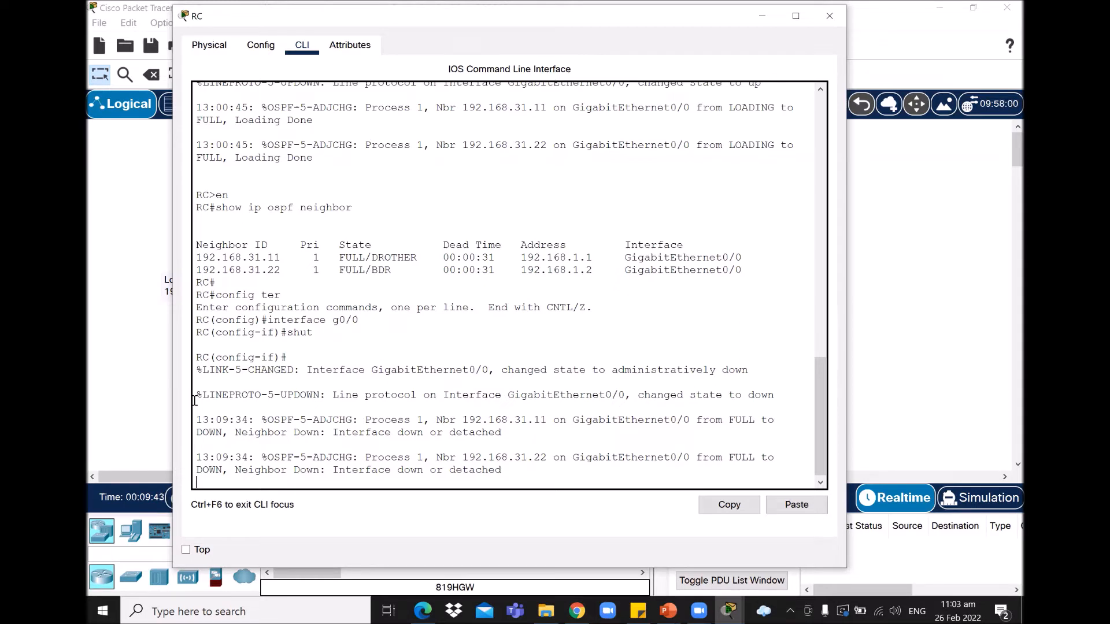
{"action": "key", "text": "Return"}
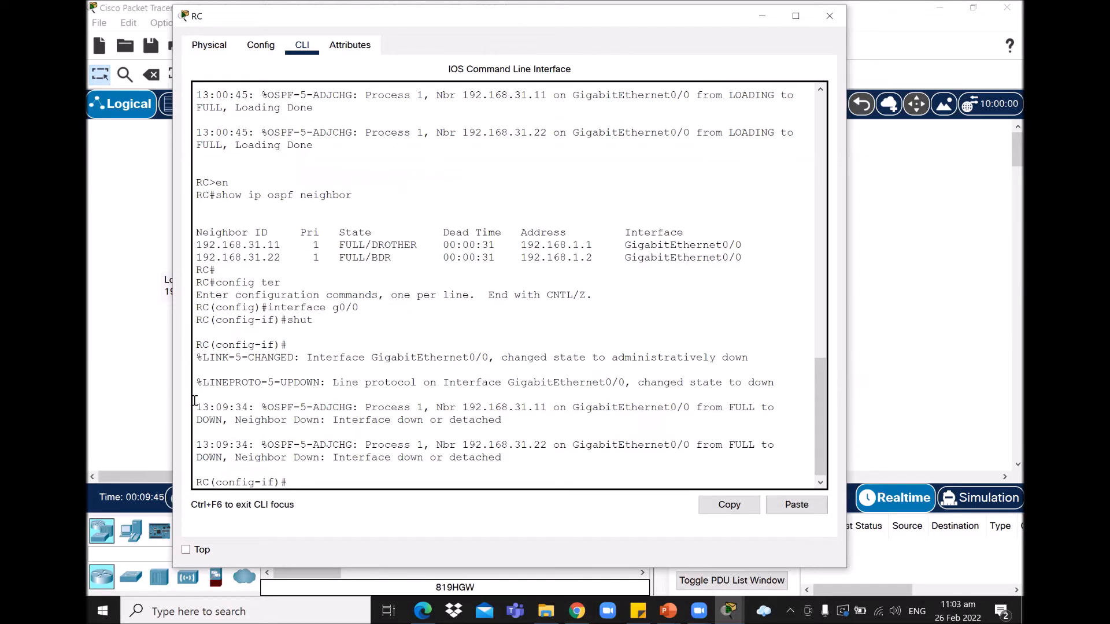
{"action": "left_click", "coordinate": [961, 218]}
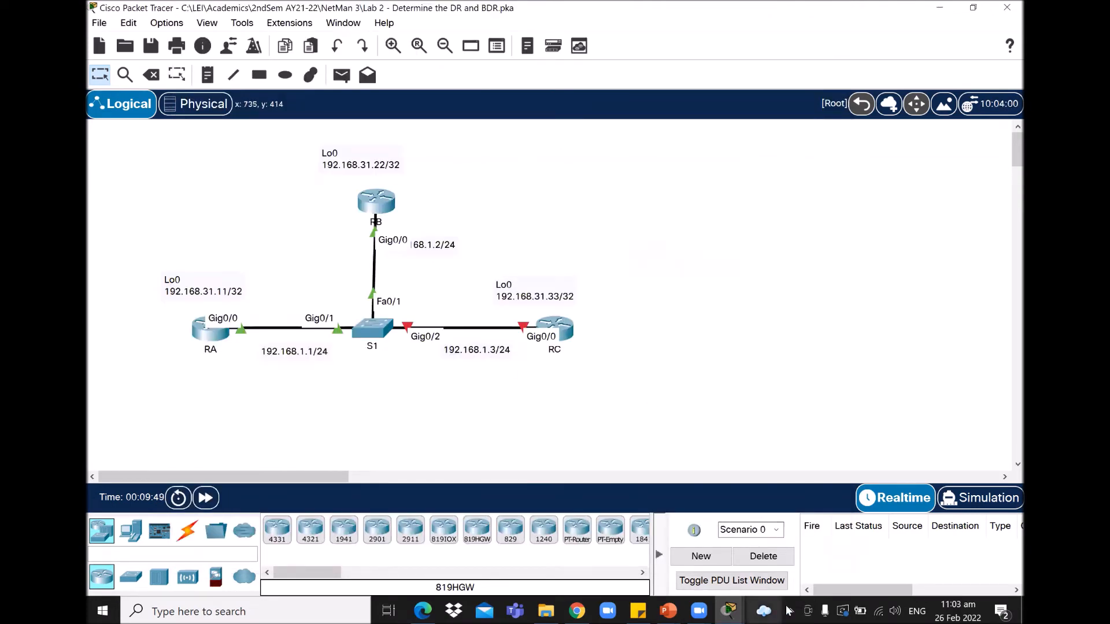
Step: Exit RC's interface configuration back to global configuration mode
{"action": "left_click", "coordinate": [727, 610]}
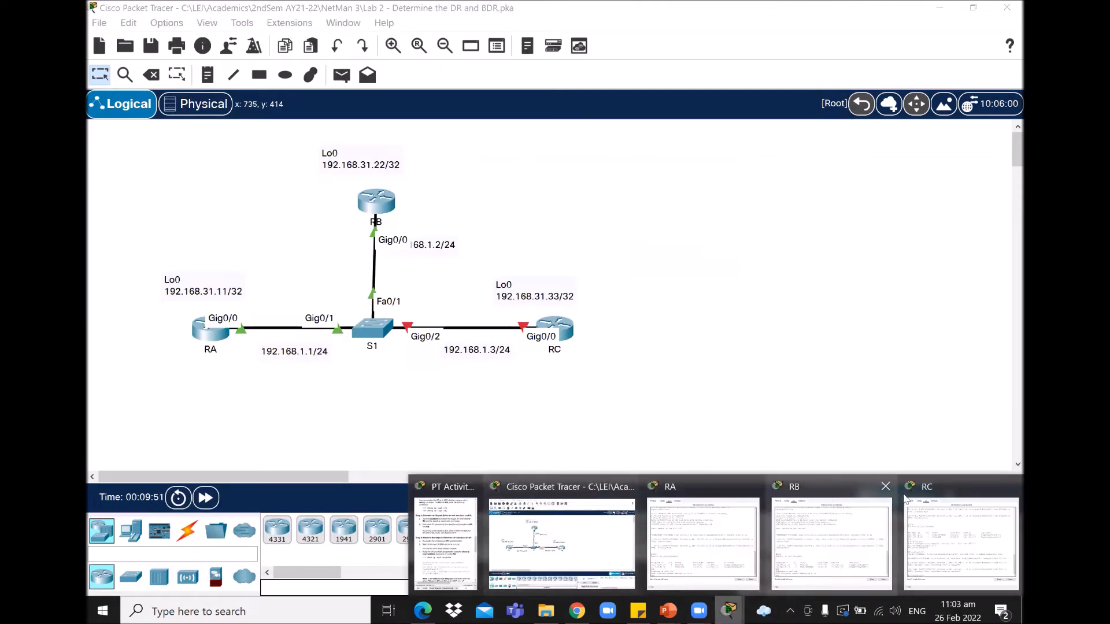
{"action": "left_click", "coordinate": [941, 487]}
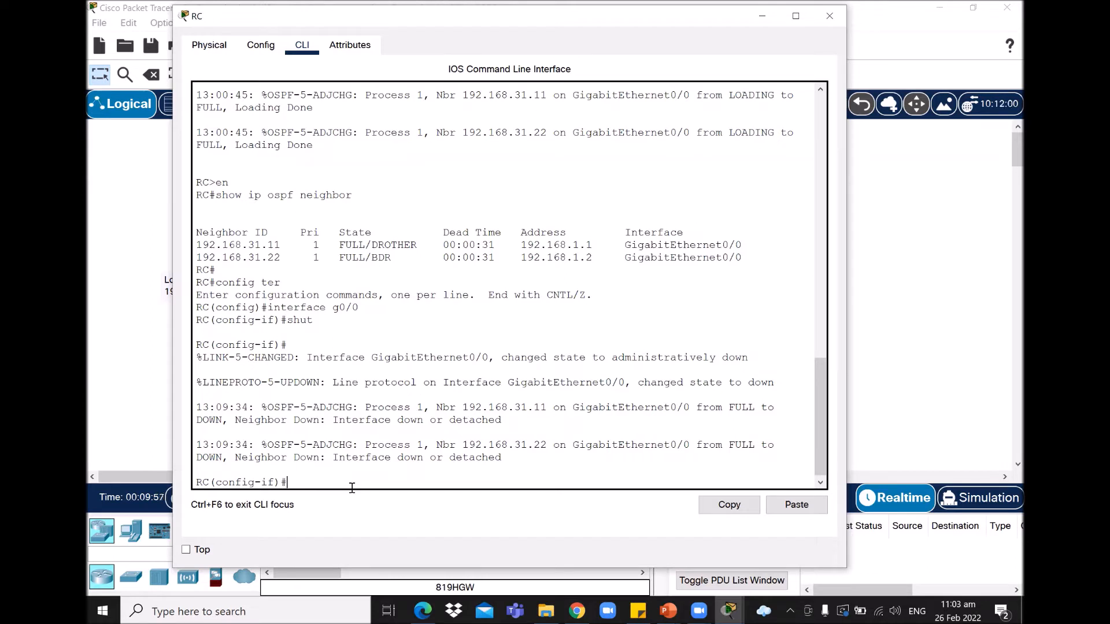
{"action": "type", "text": "it"}
{"action": "key", "text": "Return"}
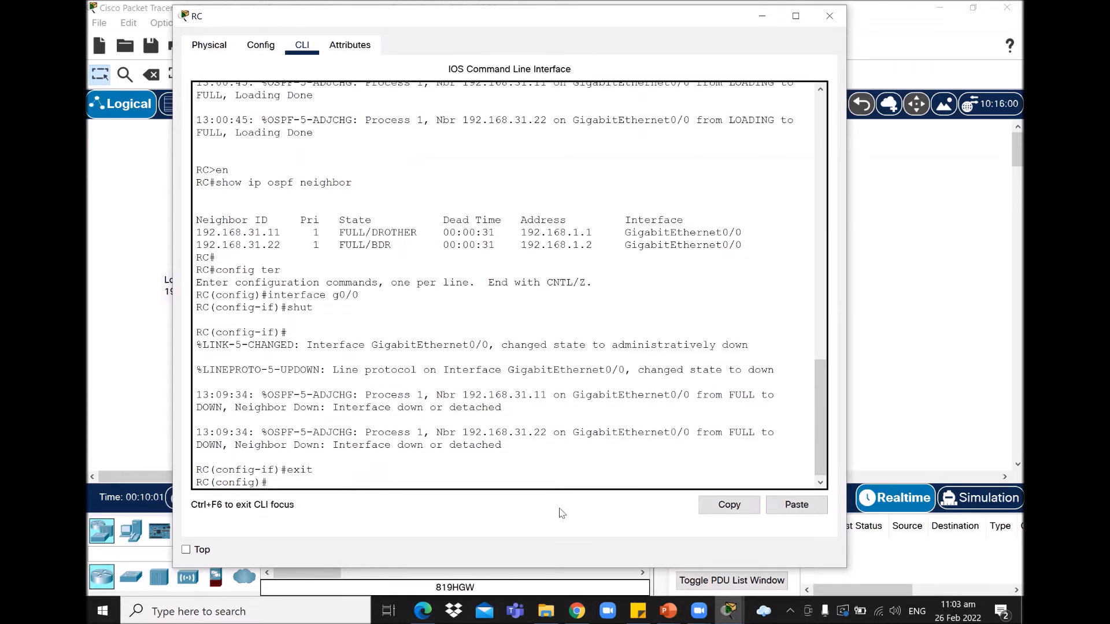
Step: Bring up the activity instructions and RA's console showing the new DR/BDR election
{"action": "mouse_move", "coordinate": [730, 610]}
{"action": "left_click", "coordinate": [455, 556]}
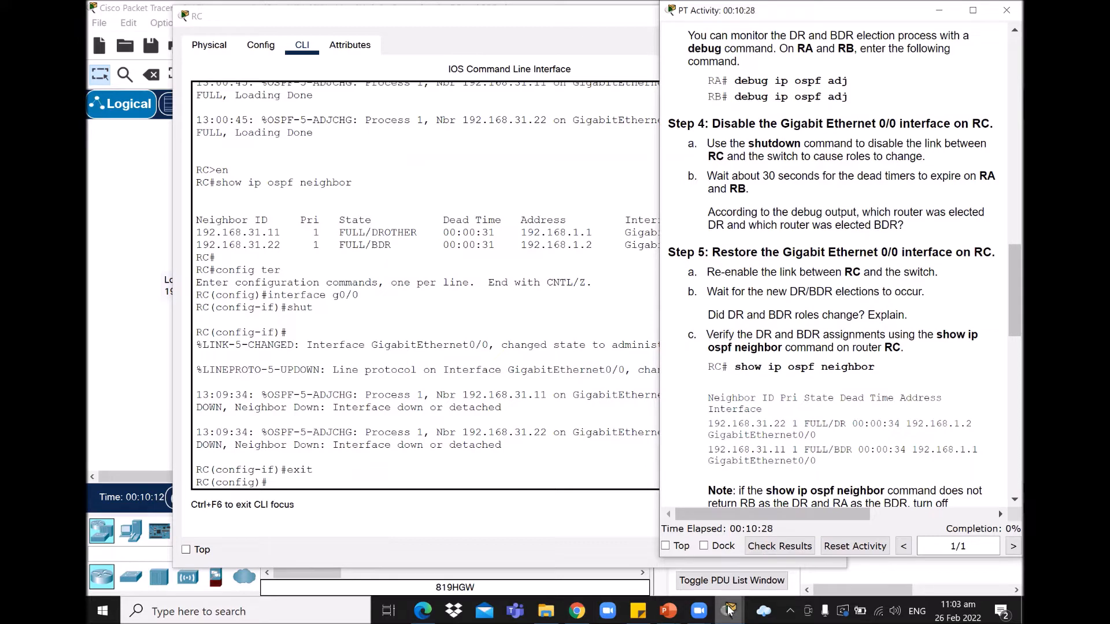
{"action": "mouse_move", "coordinate": [730, 611]}
{"action": "left_click", "coordinate": [703, 535]}
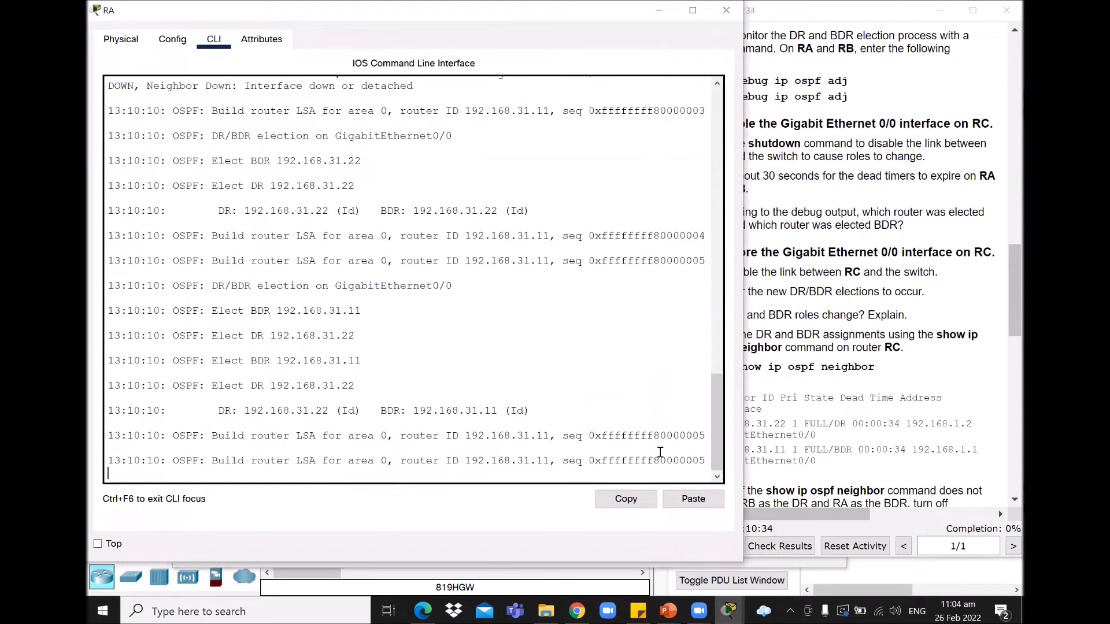
{"action": "key", "text": "Return"}
{"action": "key", "text": "Return"}
{"action": "key", "text": "Return"}
{"action": "key", "text": "Return"}
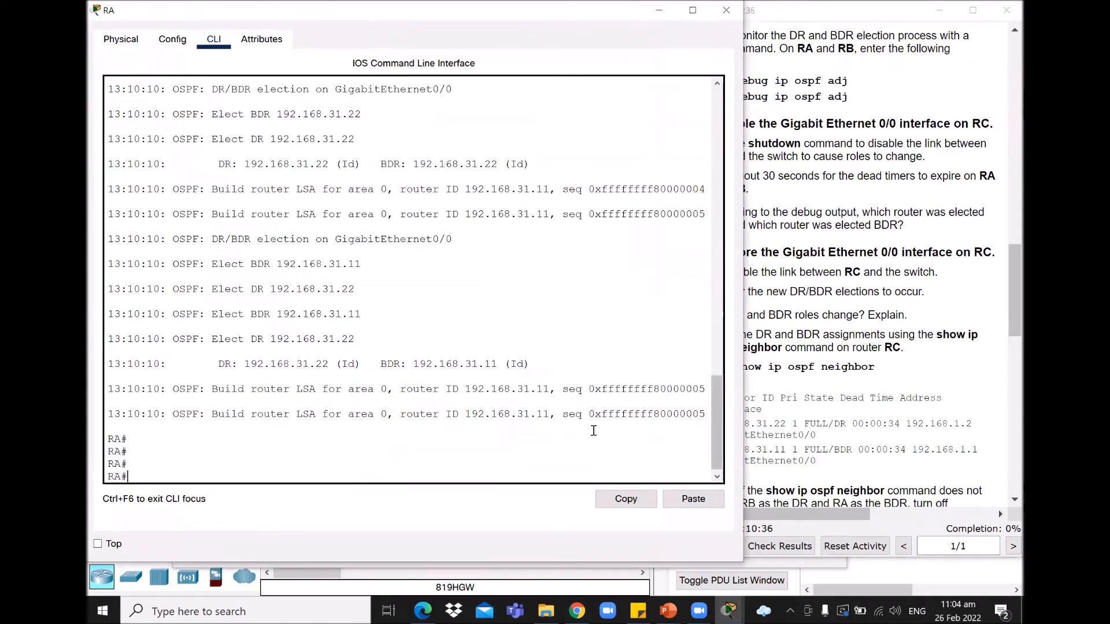
{"action": "left_click_drag", "start_coordinate": [717, 425], "coordinate": [727, 392]}
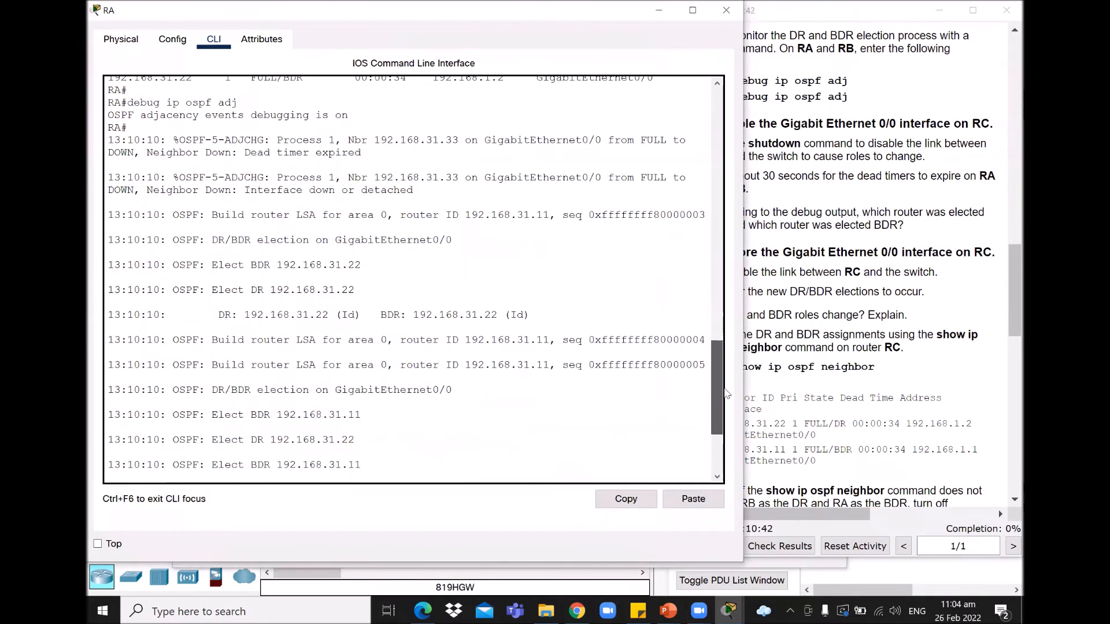
{"action": "left_click_drag", "start_coordinate": [146, 116], "coordinate": [257, 115]}
{"action": "left_click_drag", "start_coordinate": [114, 141], "coordinate": [719, 416]}
{"action": "scroll", "coordinate": [723, 434], "scroll_direction": "down", "scroll_amount": 5}
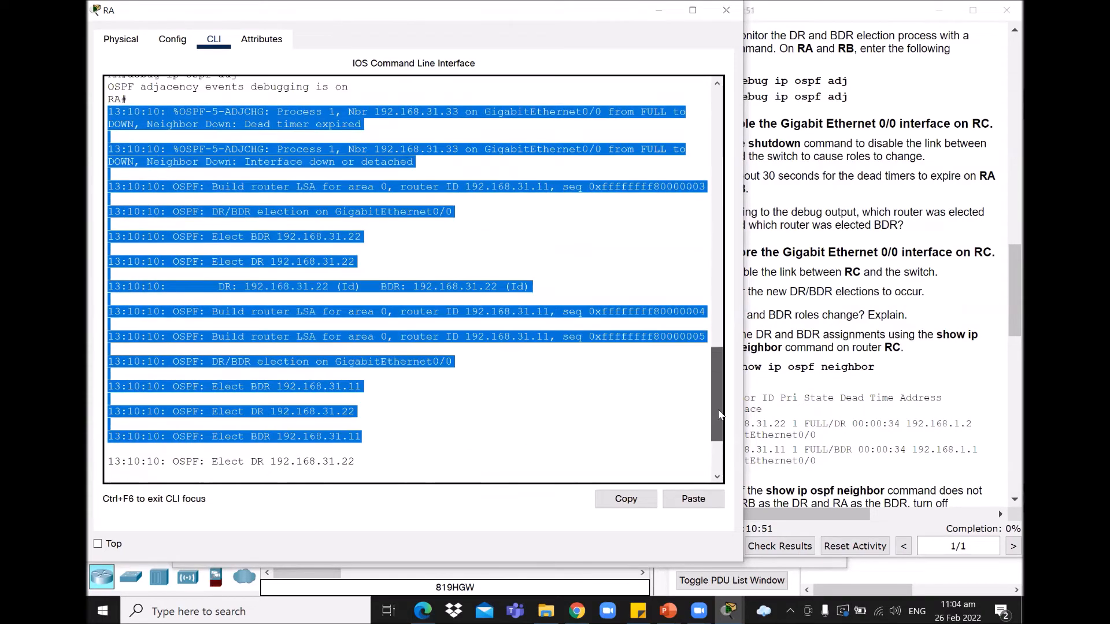
{"action": "left_click", "coordinate": [594, 299]}
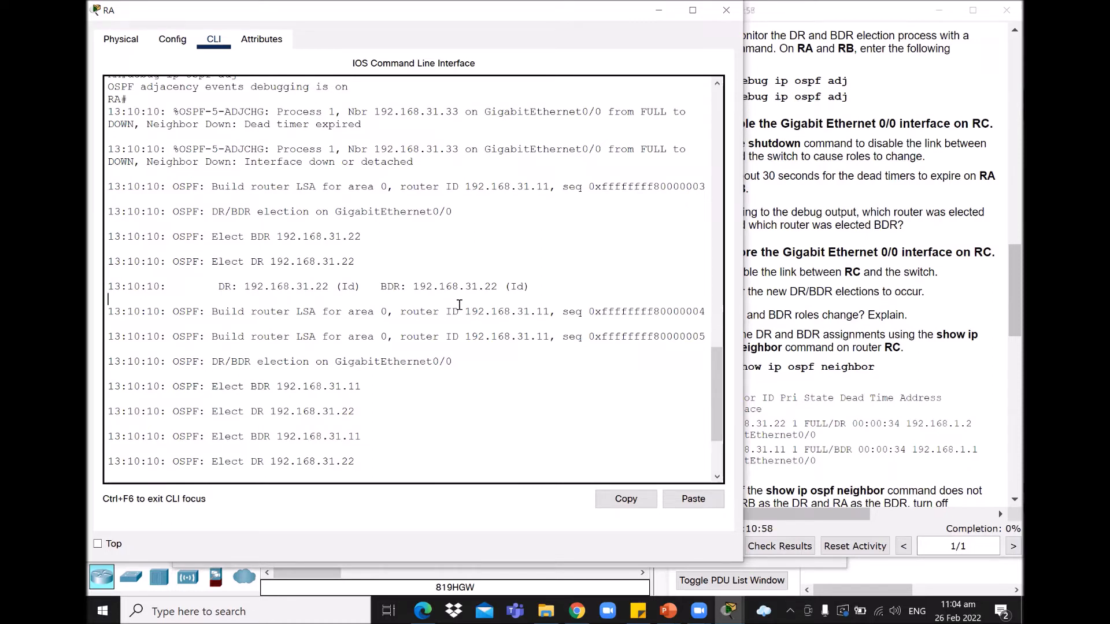
{"action": "left_click_drag", "start_coordinate": [209, 236], "coordinate": [372, 235]}
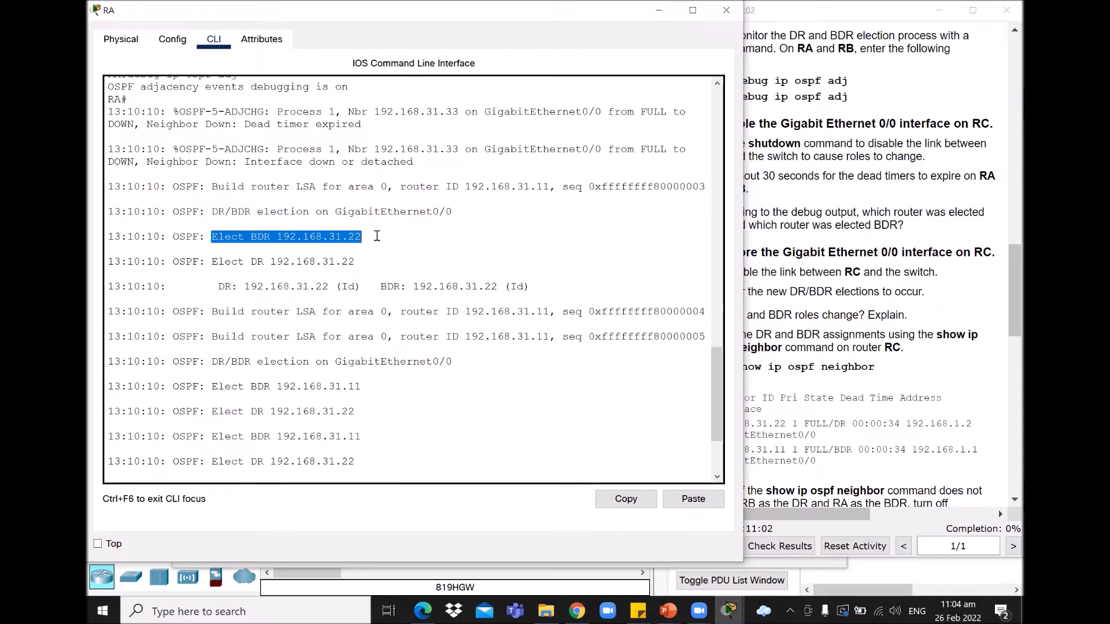
{"action": "left_click_drag", "start_coordinate": [212, 260], "coordinate": [374, 265]}
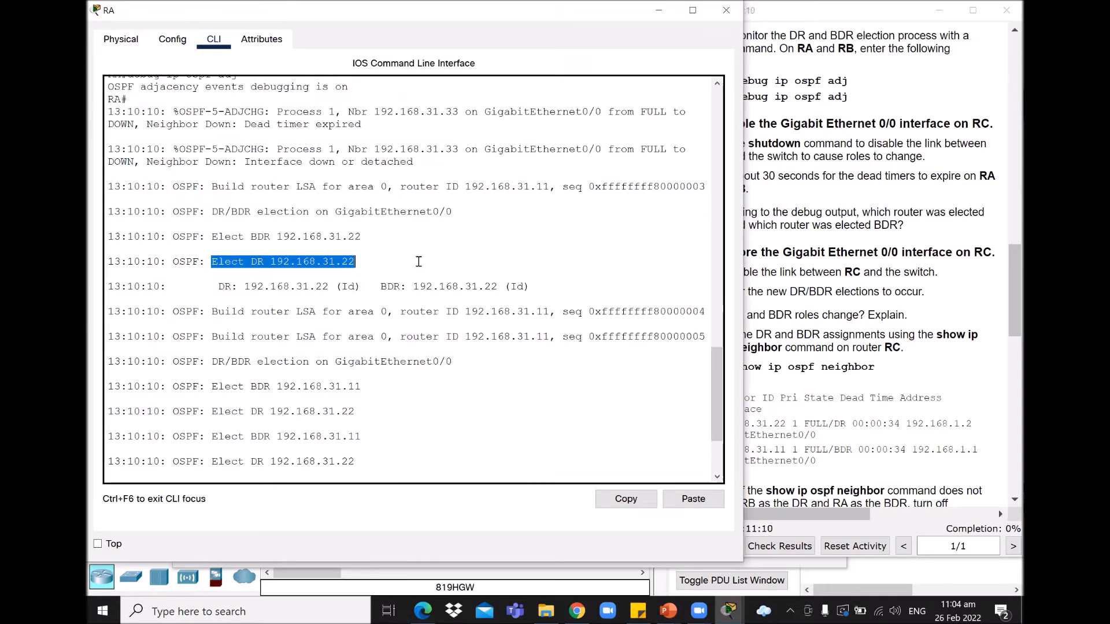
{"action": "left_click", "coordinate": [271, 262]}
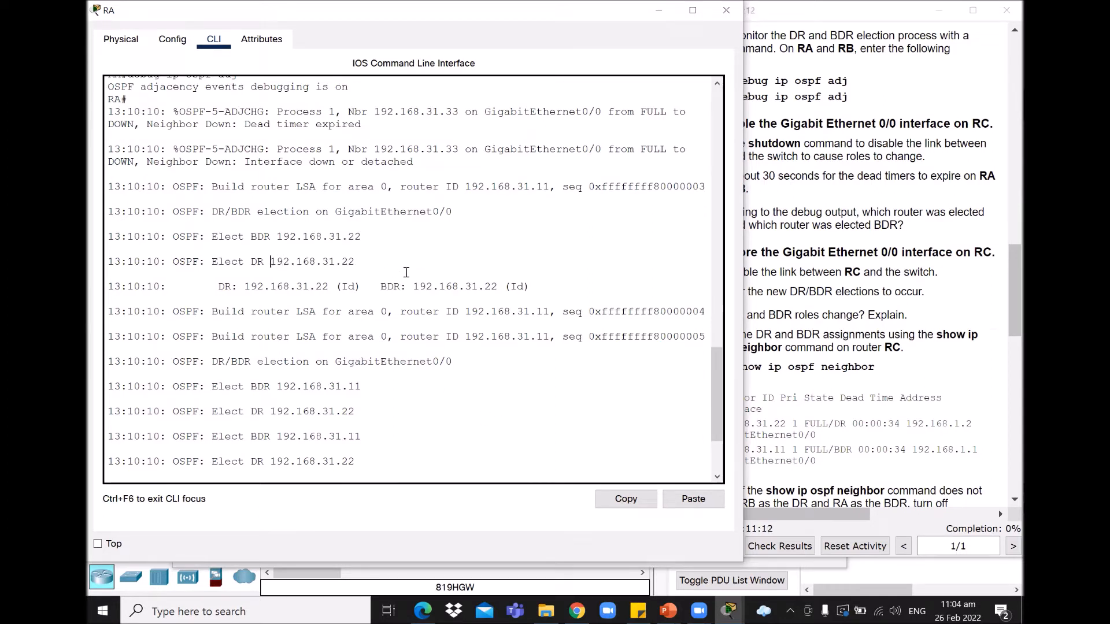
{"action": "scroll", "coordinate": [714, 367], "scroll_direction": "down", "scroll_amount": 2}
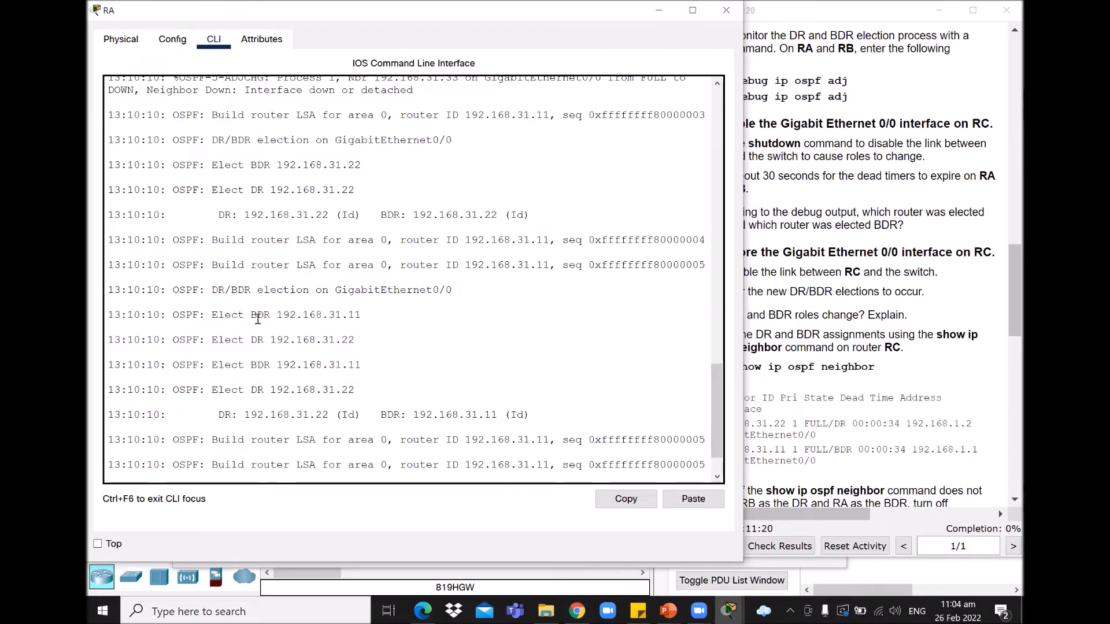
{"action": "left_click_drag", "start_coordinate": [250, 315], "coordinate": [383, 315]}
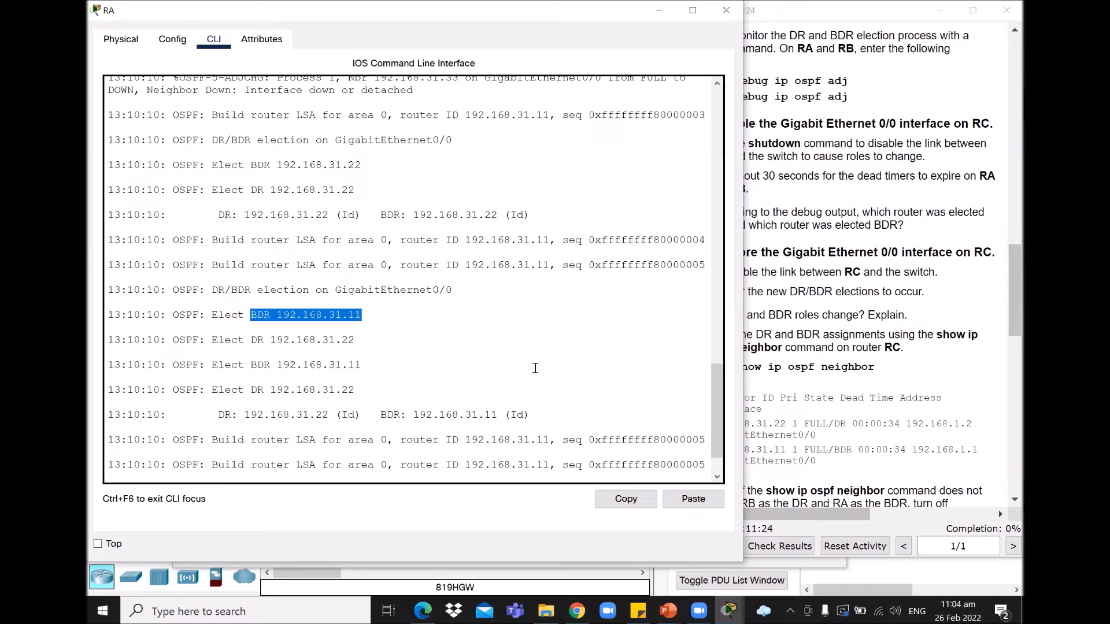
{"action": "left_click_drag", "start_coordinate": [253, 315], "coordinate": [372, 315]}
{"action": "left_click", "coordinate": [254, 339]}
{"action": "left_click_drag", "start_coordinate": [253, 340], "coordinate": [376, 346]}
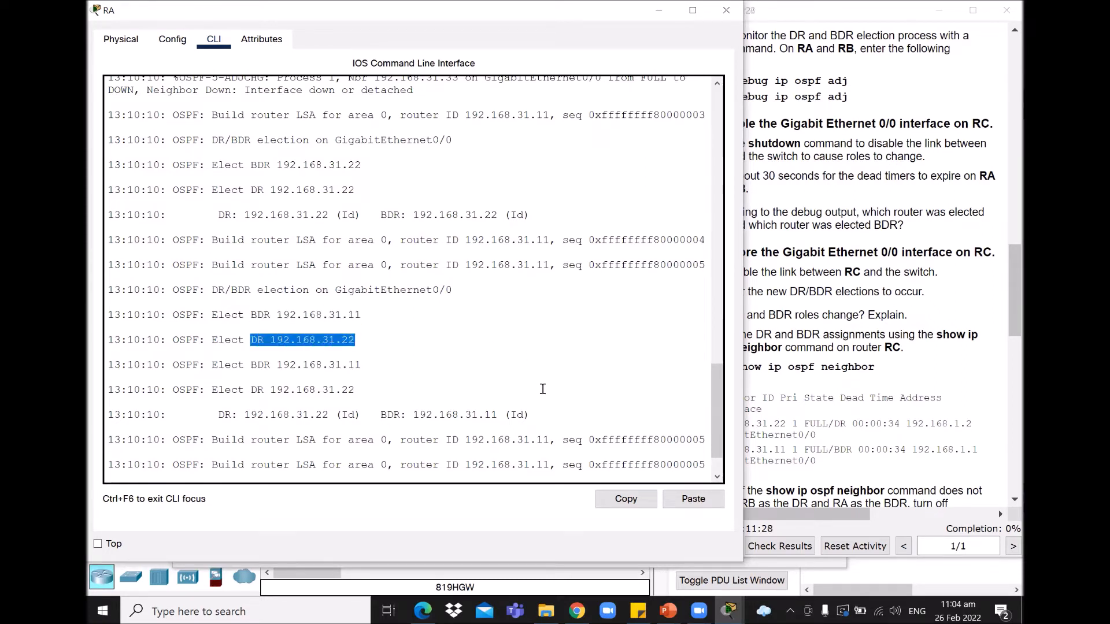
{"action": "left_click_drag", "start_coordinate": [717, 408], "coordinate": [719, 421]}
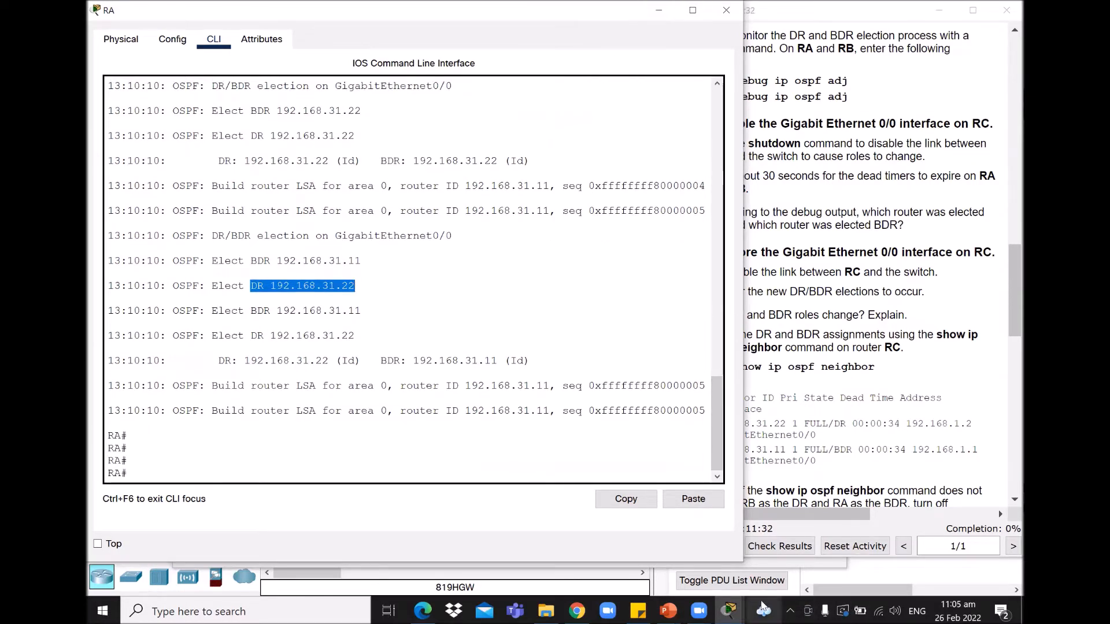
{"action": "left_click", "coordinate": [729, 611]}
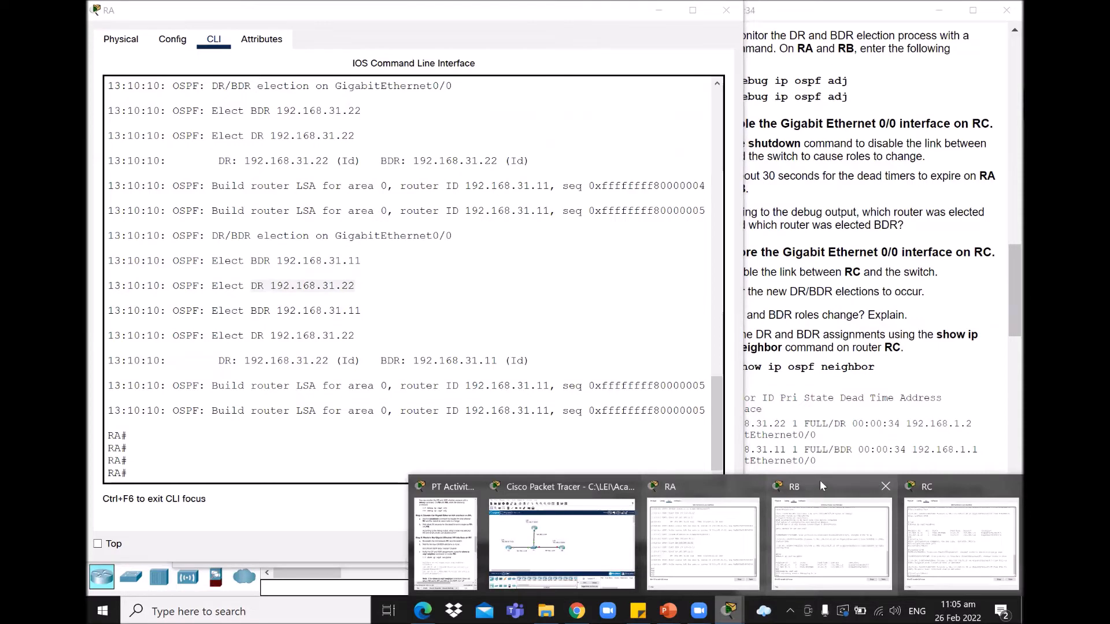
Step: Highlight RB's Elect DR/BDR debug lines showing DR 192.168.31.22 and BDR 192.168.31.11
{"action": "left_click", "coordinate": [820, 480]}
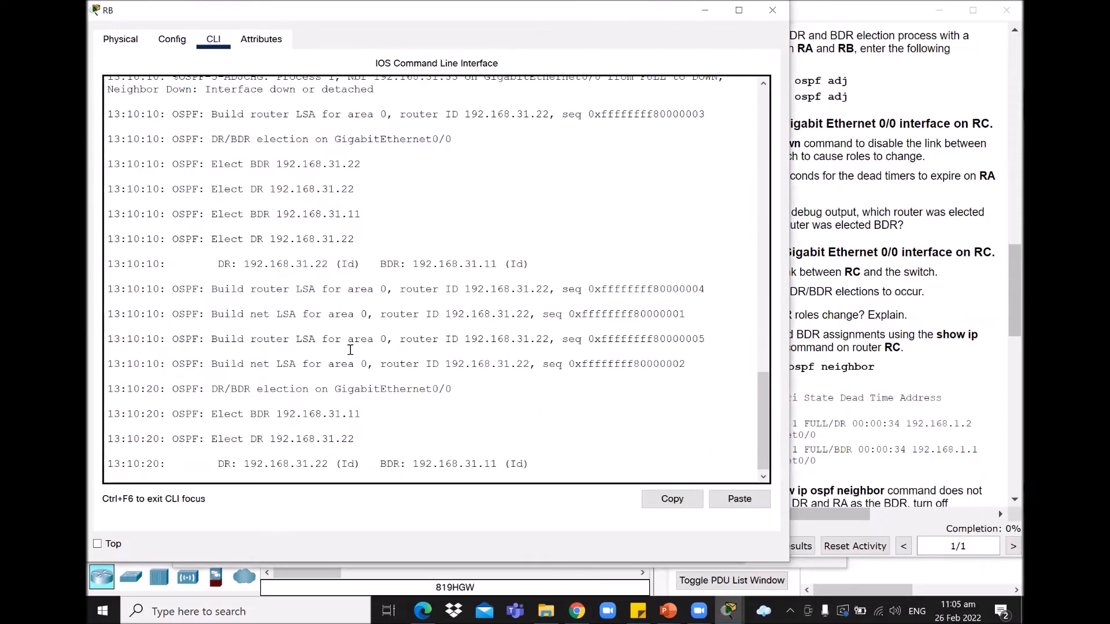
{"action": "left_click", "coordinate": [641, 414]}
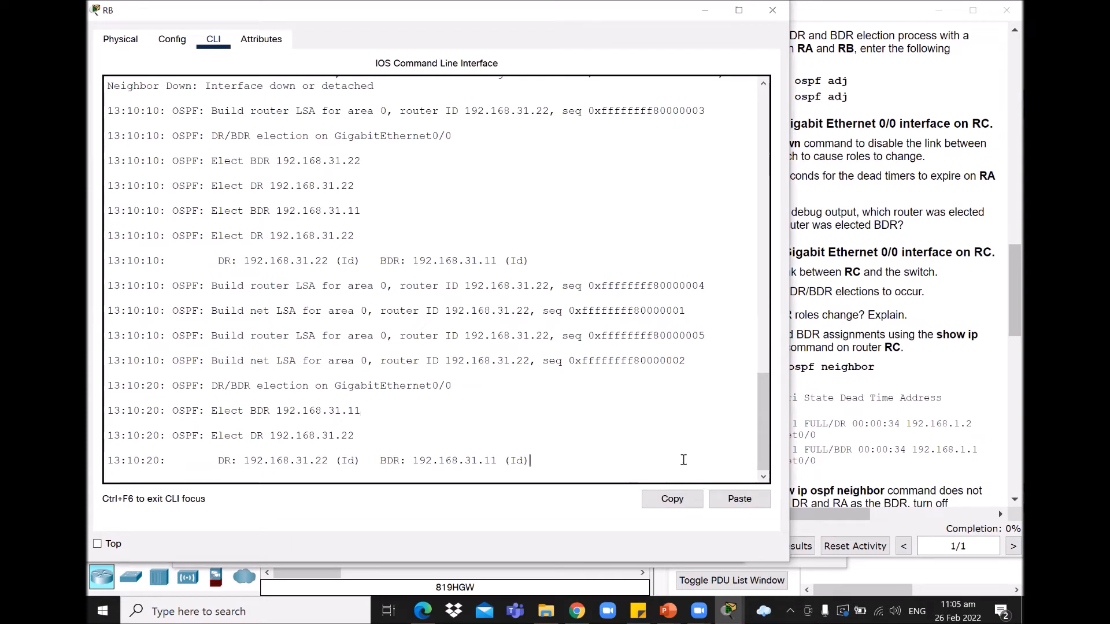
{"action": "key", "text": "Return"}
{"action": "key", "text": "Return"}
{"action": "key", "text": "Return"}
{"action": "key", "text": "Return"}
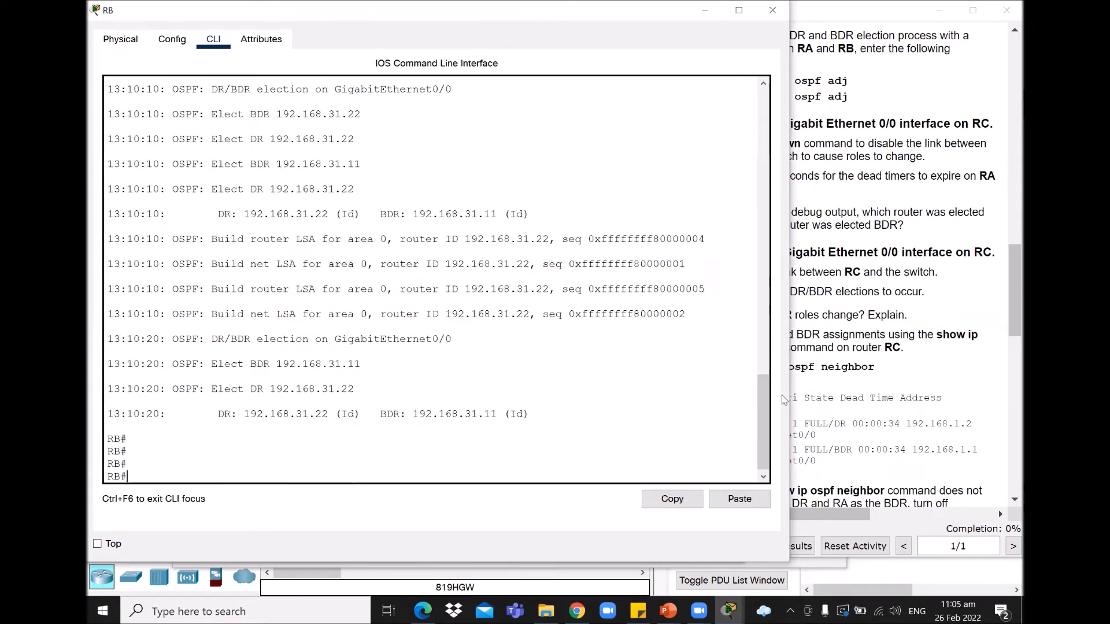
{"action": "left_click_drag", "start_coordinate": [764, 396], "coordinate": [781, 370]}
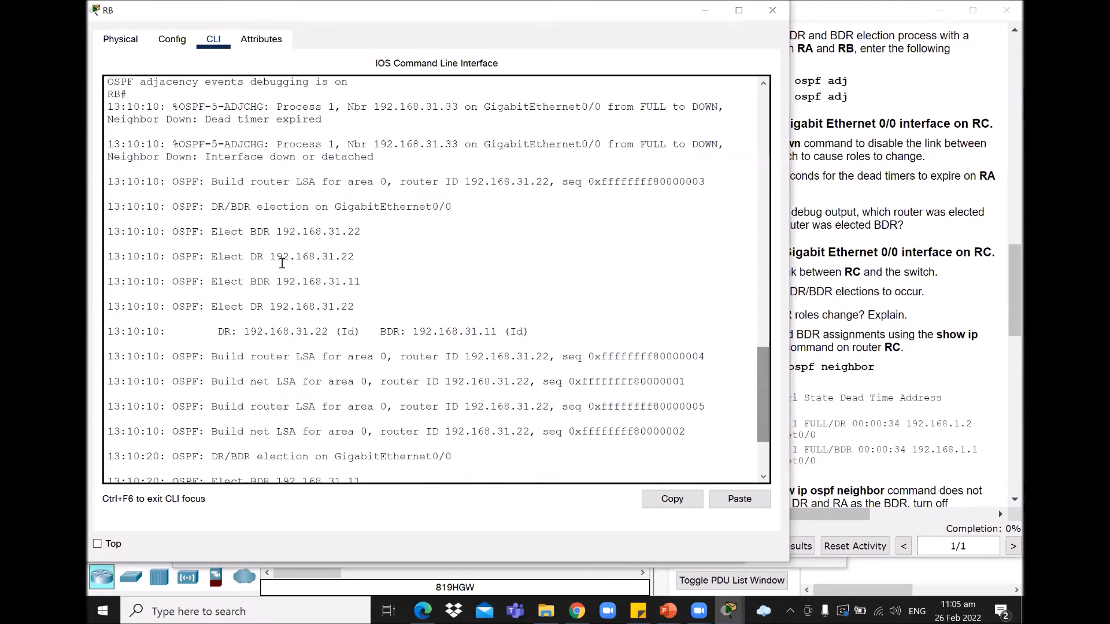
{"action": "left_click_drag", "start_coordinate": [250, 232], "coordinate": [370, 232]}
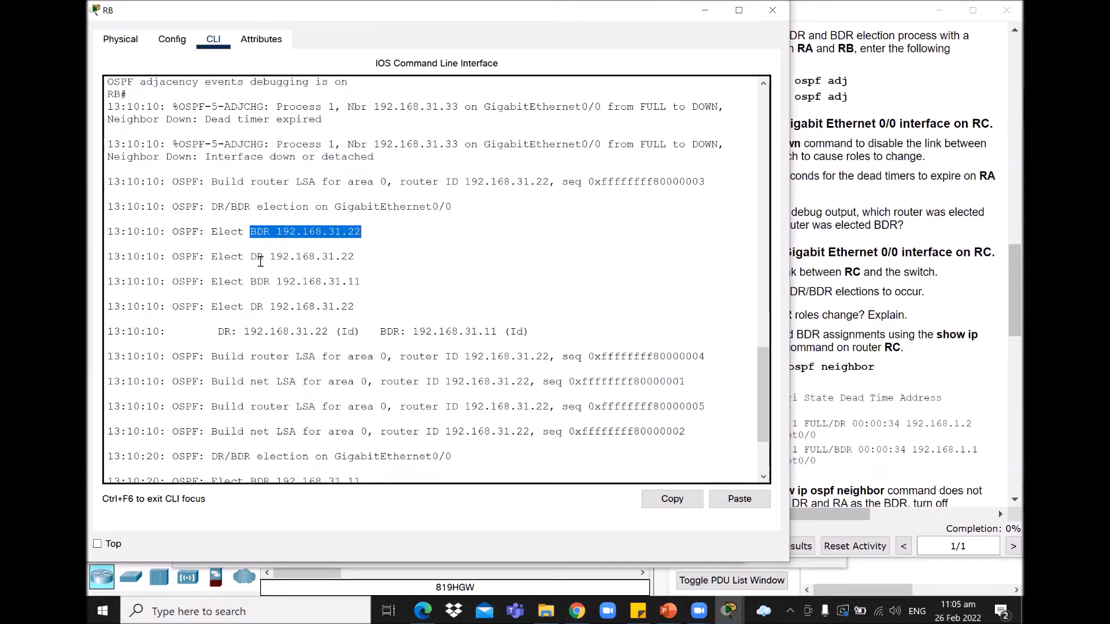
{"action": "left_click_drag", "start_coordinate": [249, 307], "coordinate": [377, 305]}
{"action": "left_click_drag", "start_coordinate": [250, 282], "coordinate": [362, 282]}
{"action": "left_click_drag", "start_coordinate": [762, 373], "coordinate": [762, 401]}
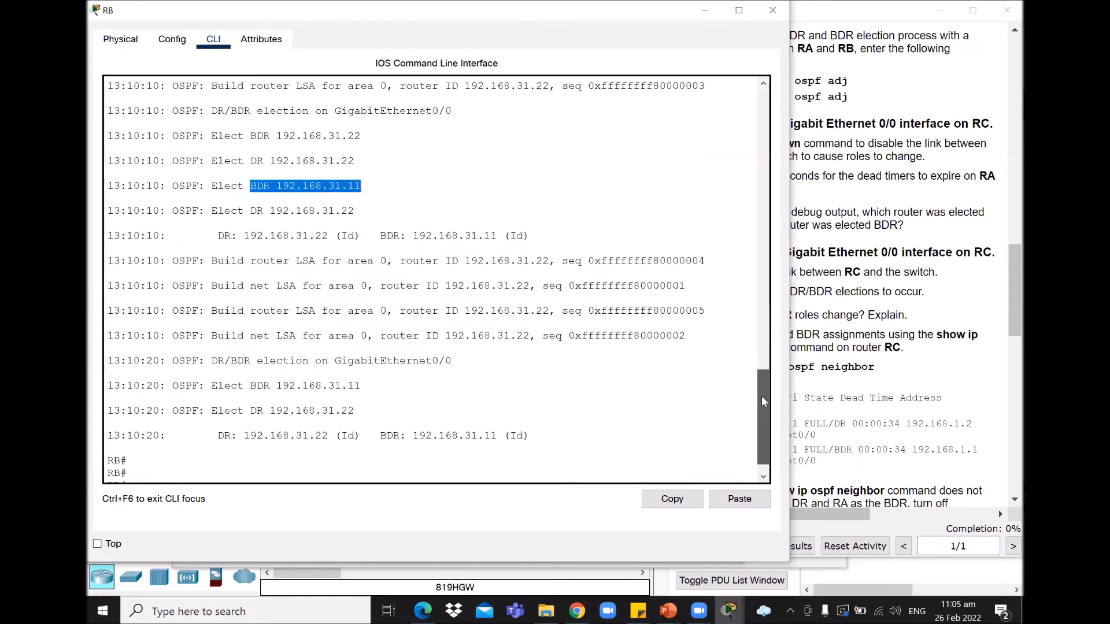
{"action": "left_click", "coordinate": [701, 19]}
Step: Minimize the RB and RA console windows
{"action": "left_click", "coordinate": [696, 18]}
{"action": "left_click", "coordinate": [694, 17]}
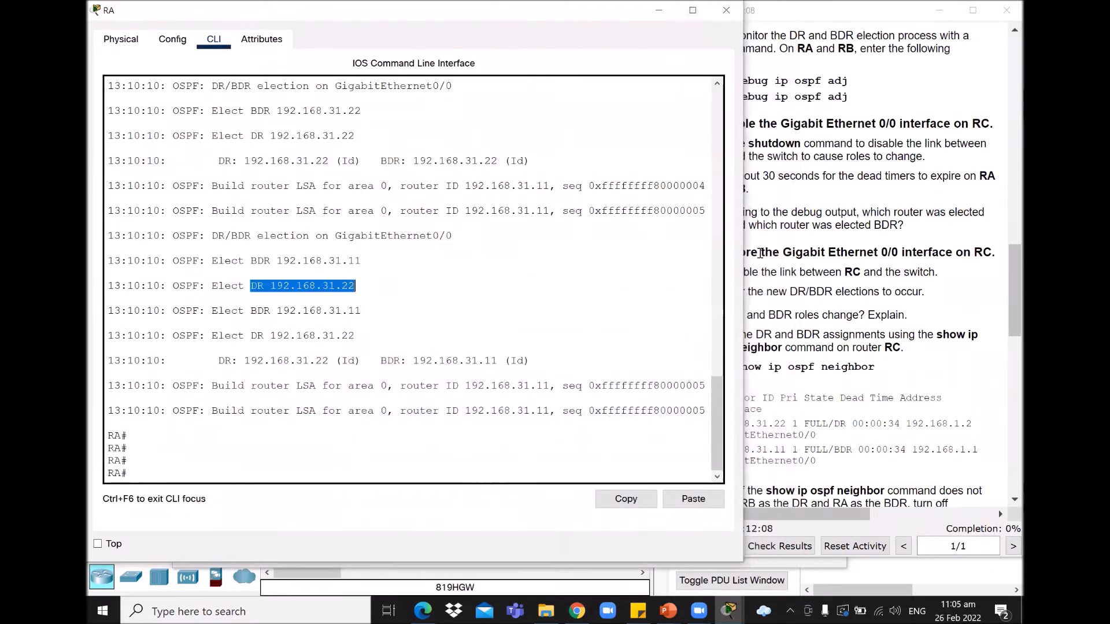
{"action": "left_click", "coordinate": [658, 10]}
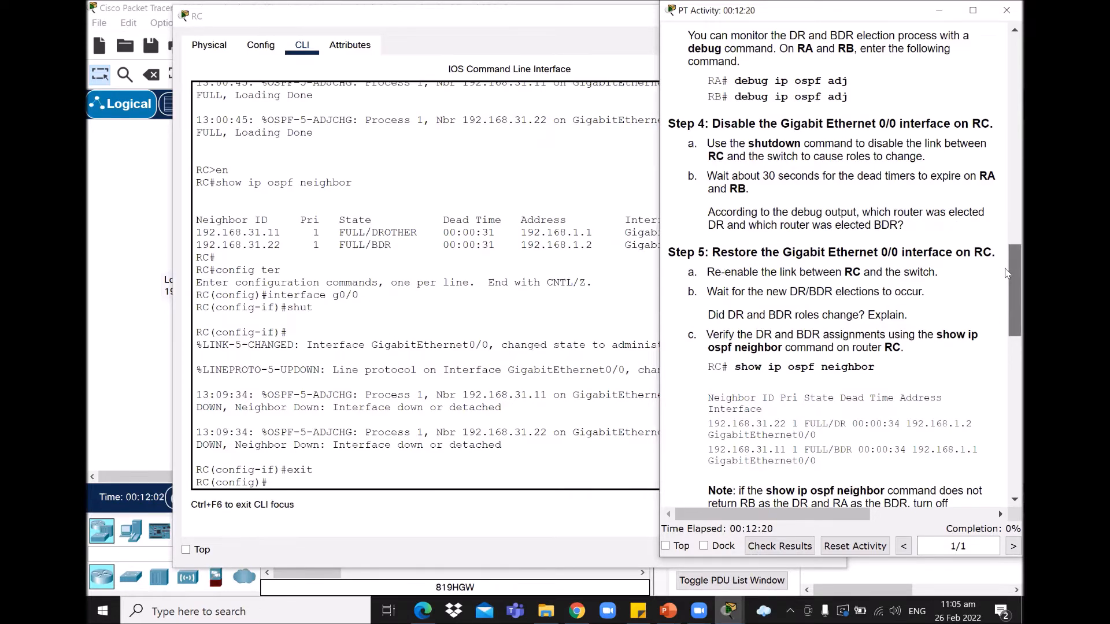
Step: Scroll the activity instructions to Step 5 on restoring RC's GigabitEthernet0/0, with RC's console alongside
{"action": "scroll", "coordinate": [1006, 283], "scroll_direction": "down", "scroll_amount": 2}
{"action": "left_click_drag", "start_coordinate": [1006, 284], "coordinate": [1006, 297]}
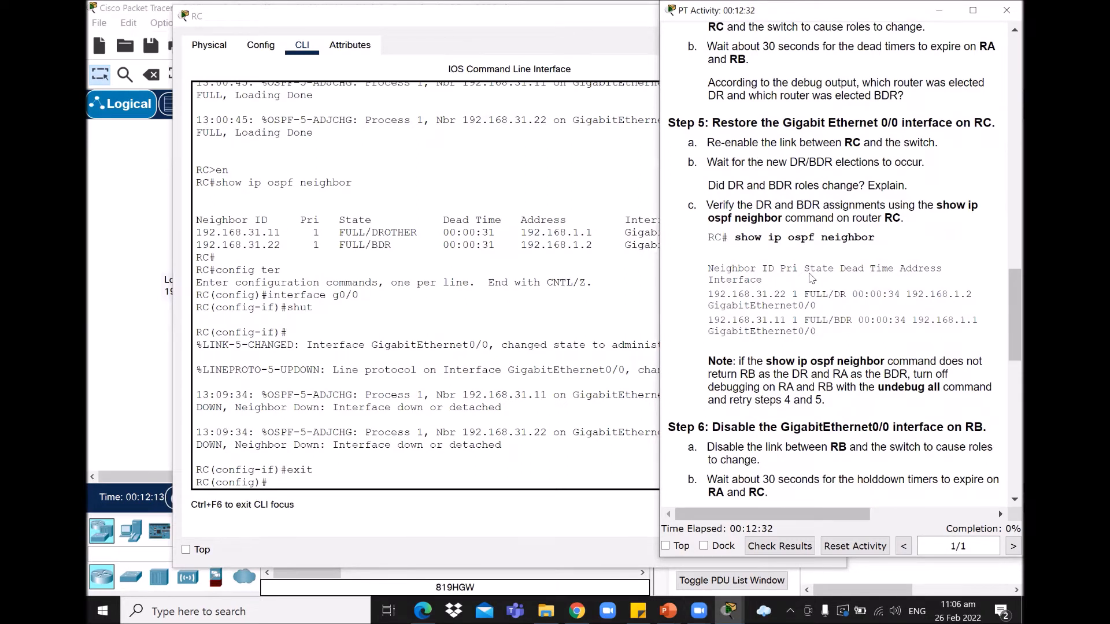
{"action": "left_click", "coordinate": [729, 610]}
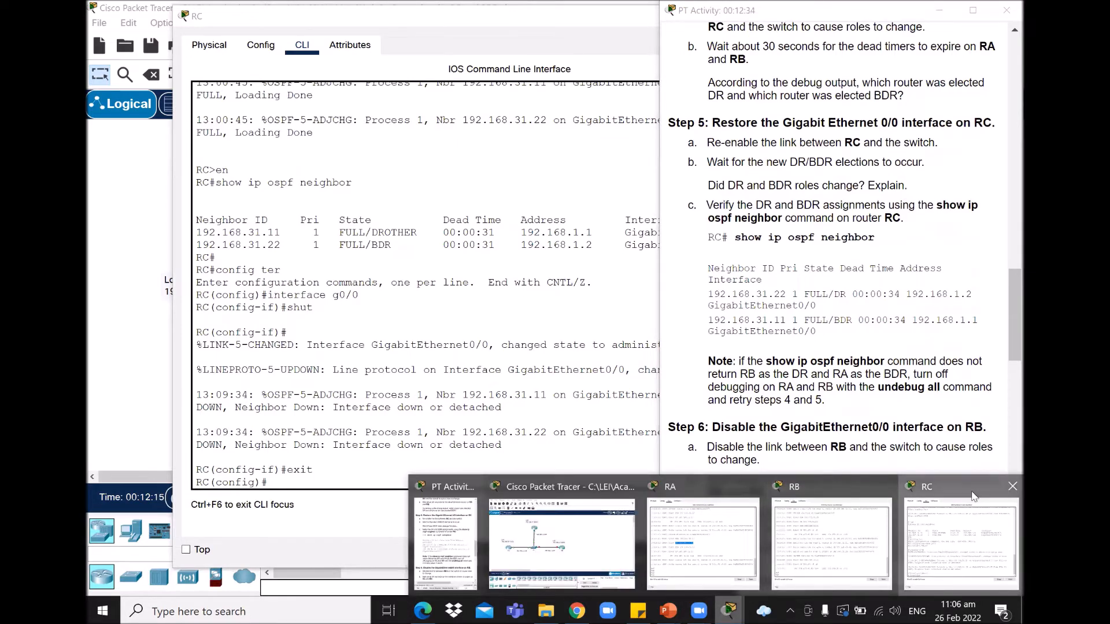
{"action": "left_click", "coordinate": [963, 500]}
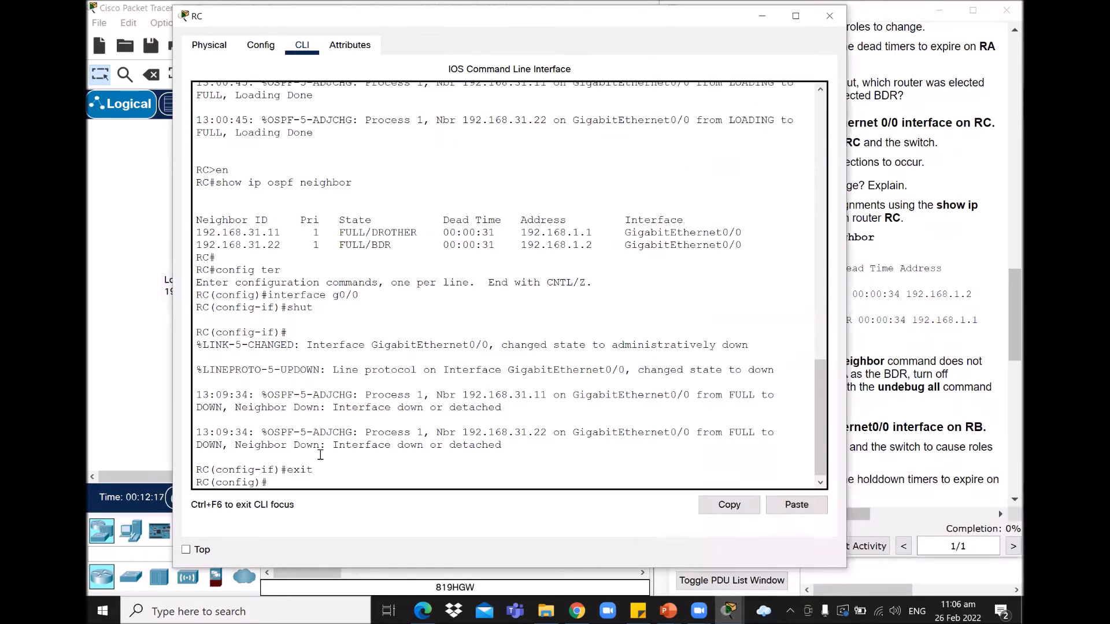
Step: Recall interface g0/0 on RC and issue no shut to bring the link back up
{"action": "key", "text": "Return"}
{"action": "key", "text": "Up"}
{"action": "key", "text": "Up"}
{"action": "key", "text": "Up"}
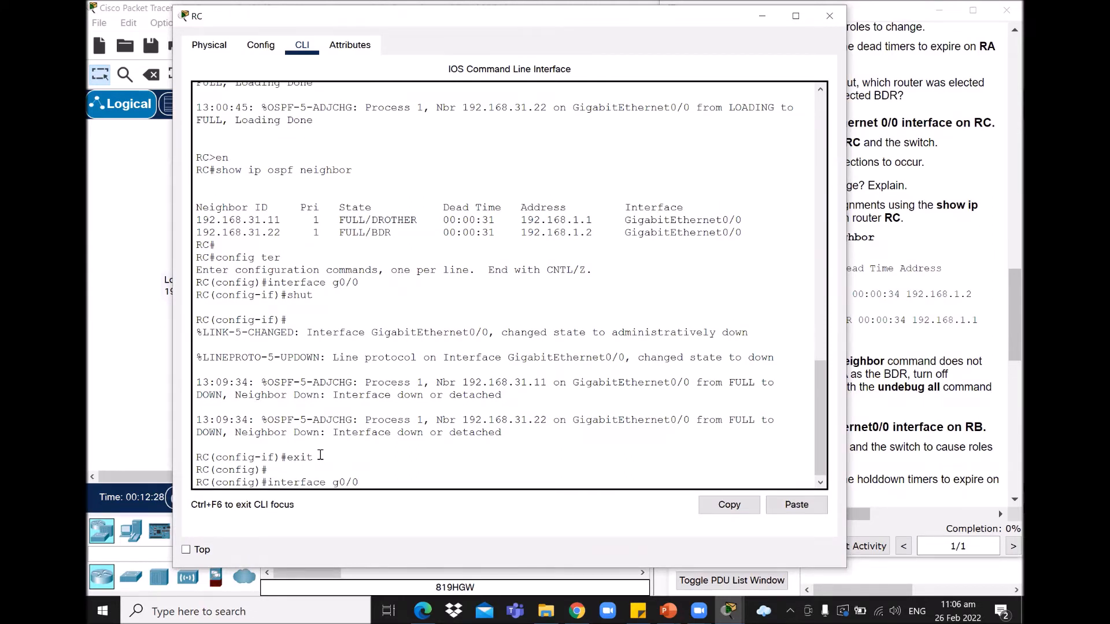
{"action": "key", "text": "Return"}
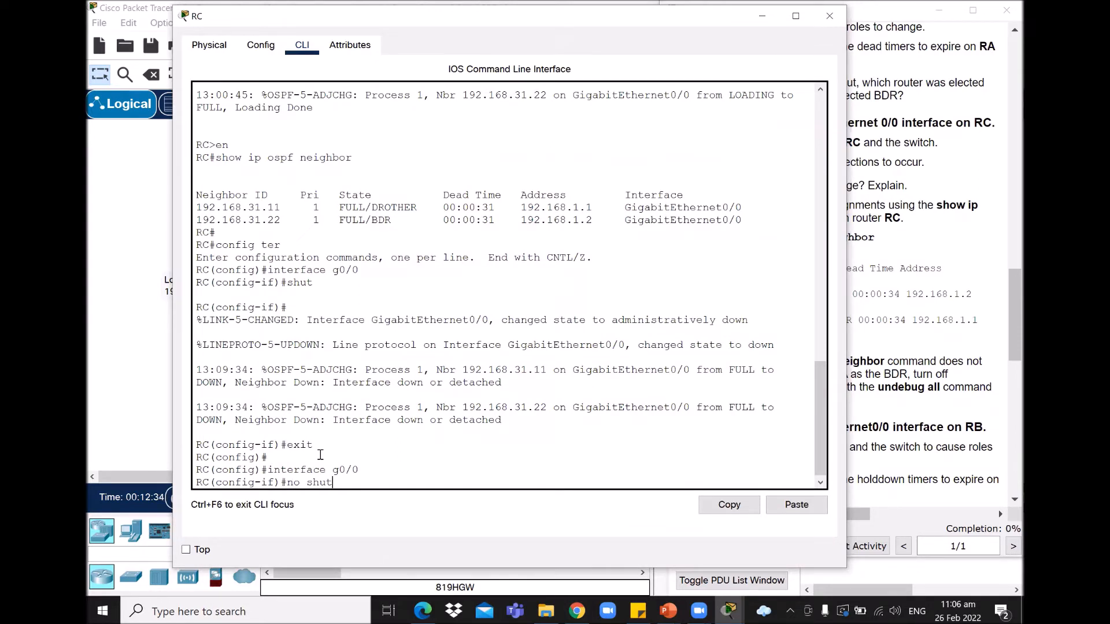
{"action": "type", "text": "no shut"}
{"action": "key", "text": "Return"}
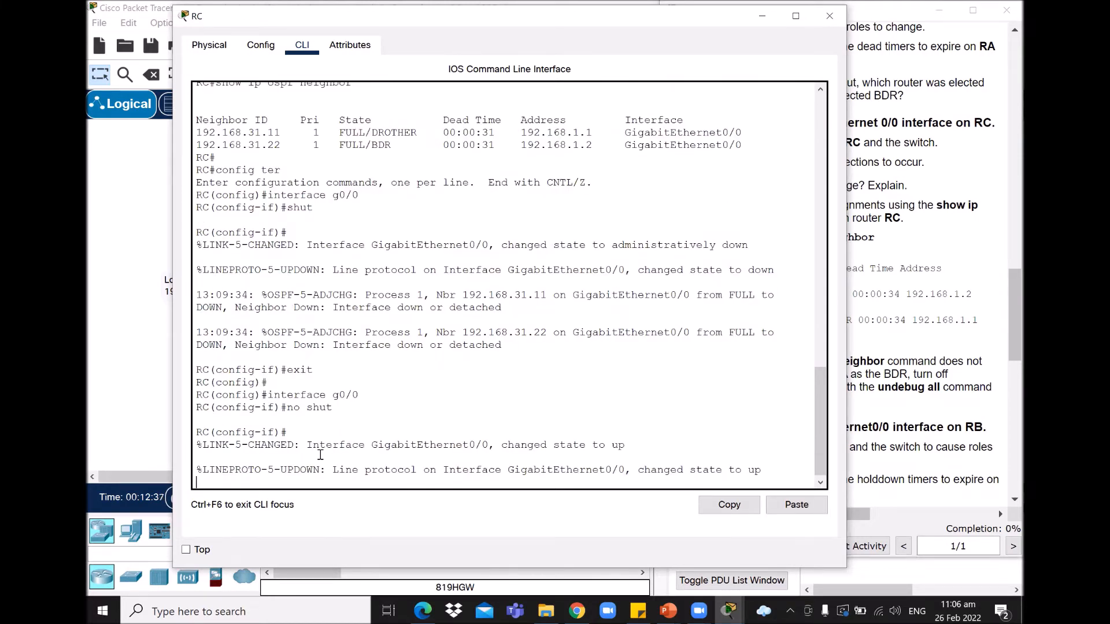
{"action": "key", "text": "Return"}
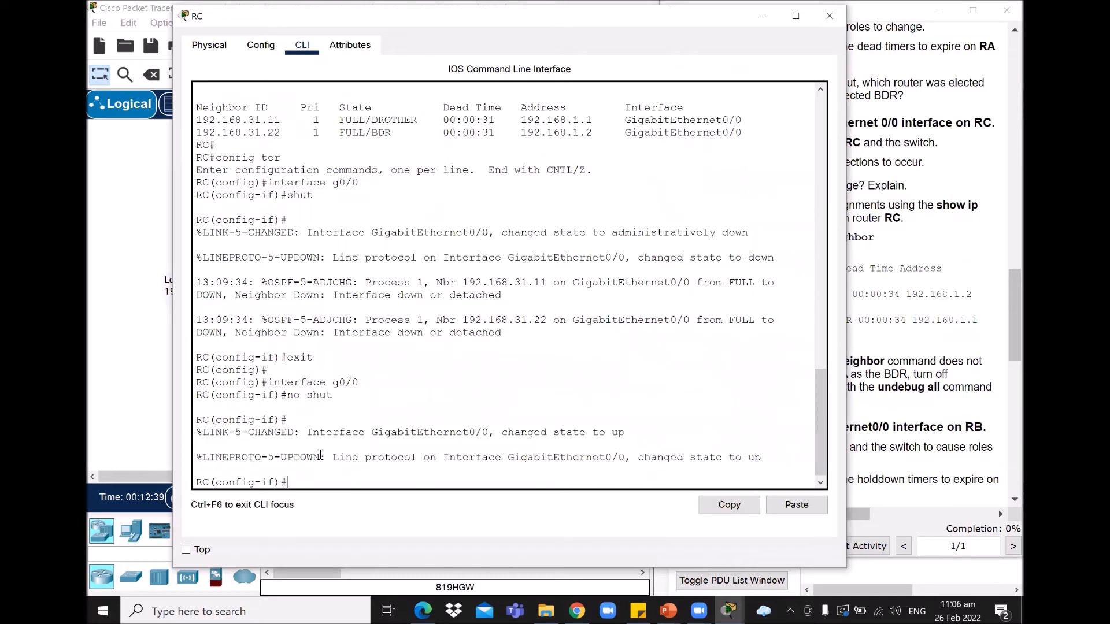
{"action": "left_click", "coordinate": [93, 388]}
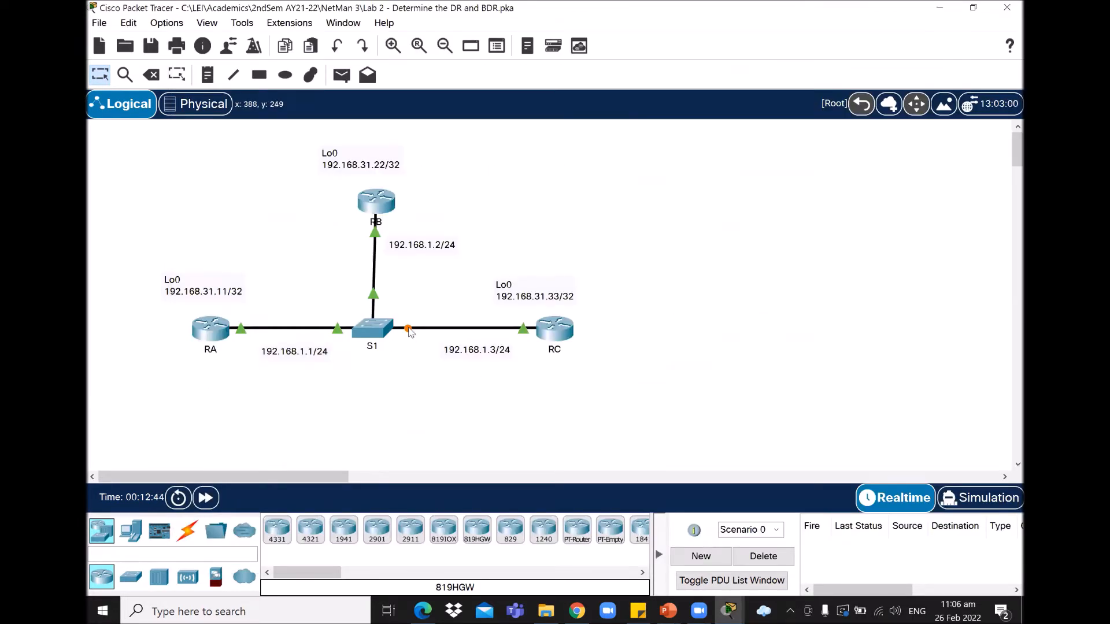
Step: Exit RC's interface configuration mode, with the RC–S1 link now up on the topology
{"action": "mouse_move", "coordinate": [409, 330]}
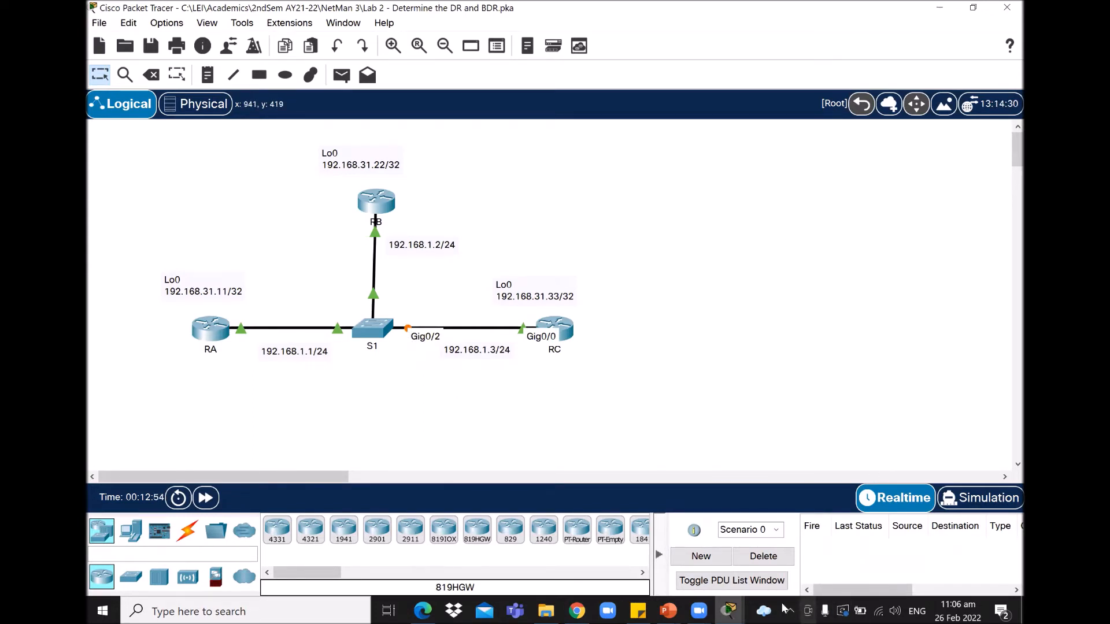
{"action": "left_click", "coordinate": [727, 611]}
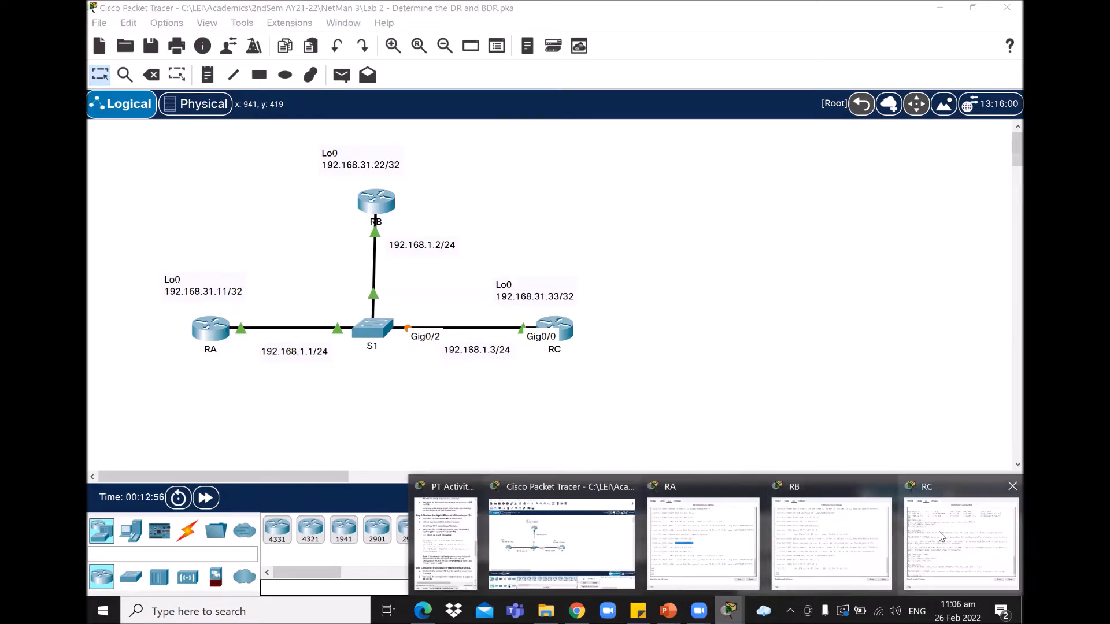
{"action": "left_click", "coordinate": [960, 558]}
{"action": "left_click", "coordinate": [354, 470]}
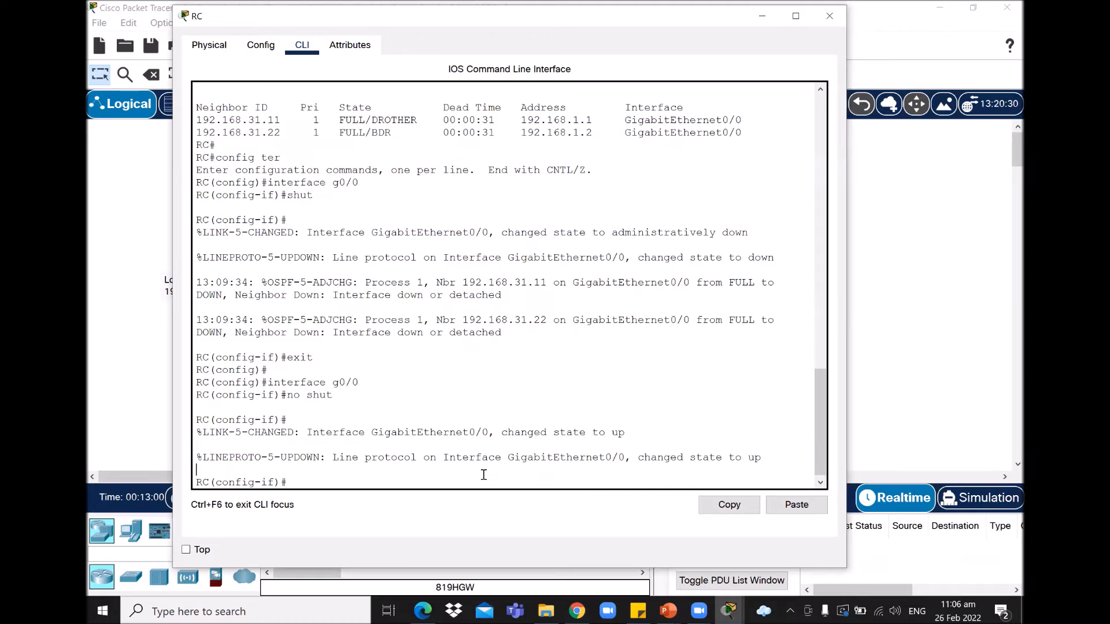
{"action": "key", "text": "Return"}
{"action": "type", "text": "exit"}
{"action": "key", "text": "Return"}
{"action": "left_click", "coordinate": [126, 353]}
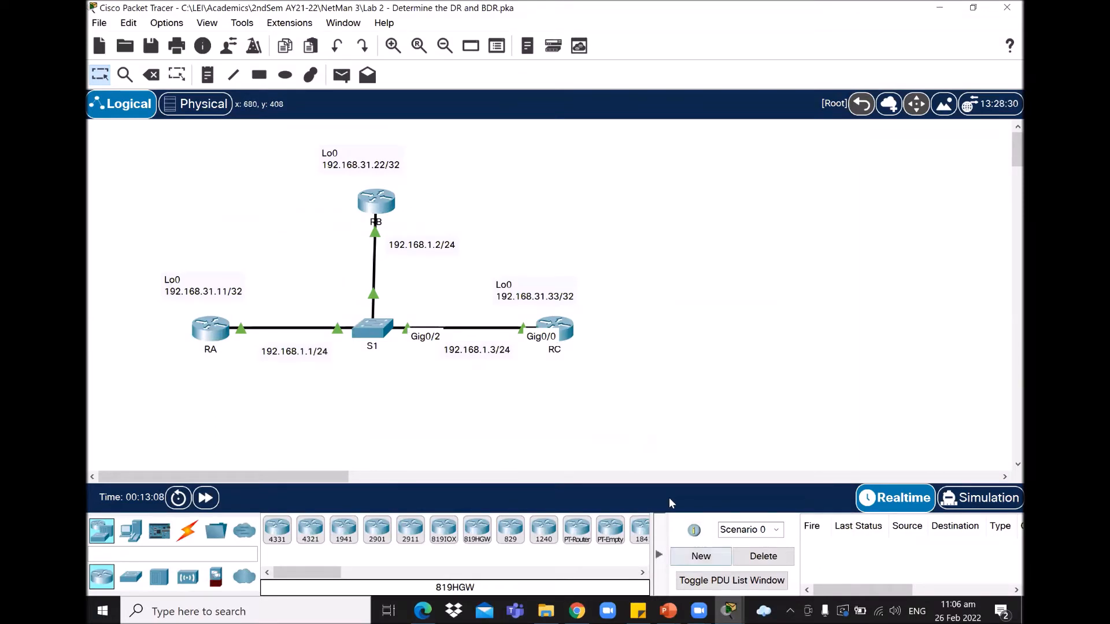
Step: Highlight the Step 5 question asking whether the DR and BDR roles changed
{"action": "left_click", "coordinate": [728, 611]}
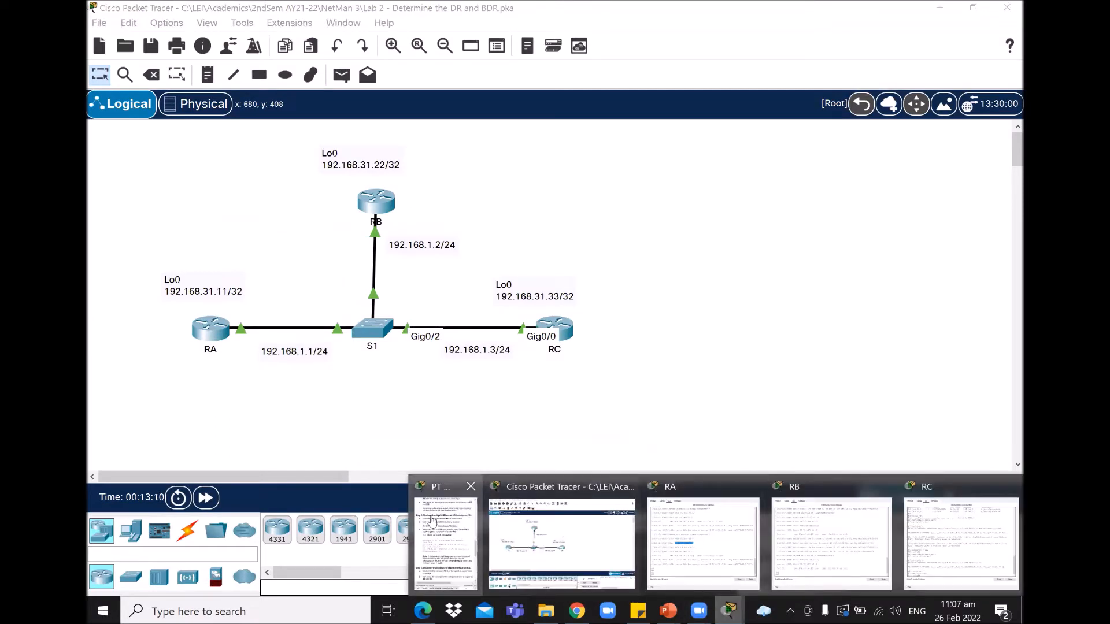
{"action": "left_click", "coordinate": [448, 543]}
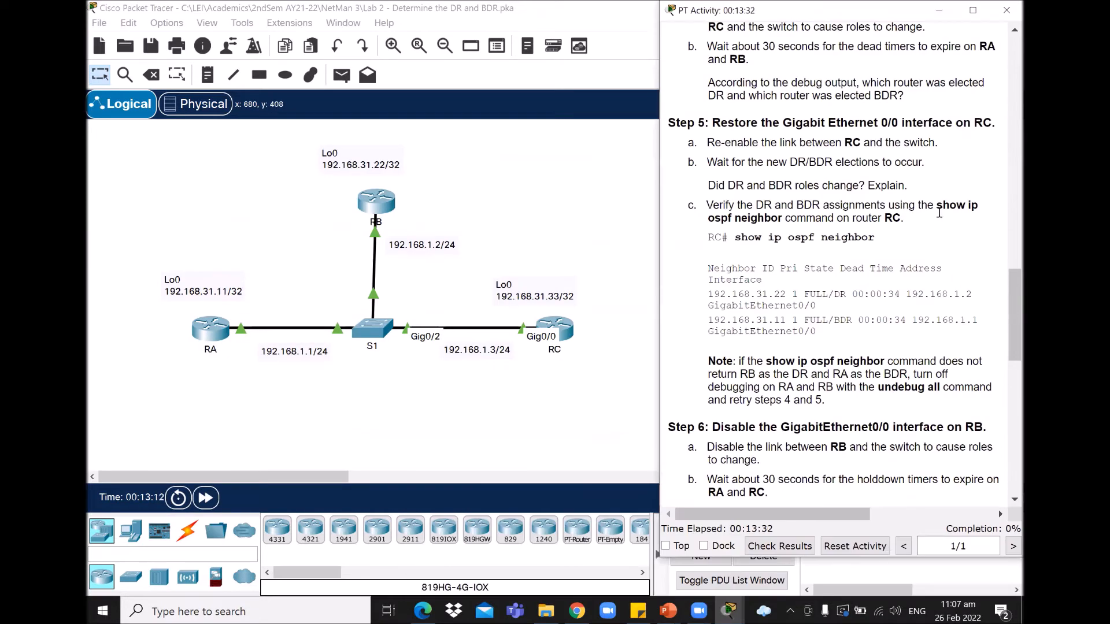
{"action": "left_click_drag", "start_coordinate": [1007, 296], "coordinate": [1007, 292]}
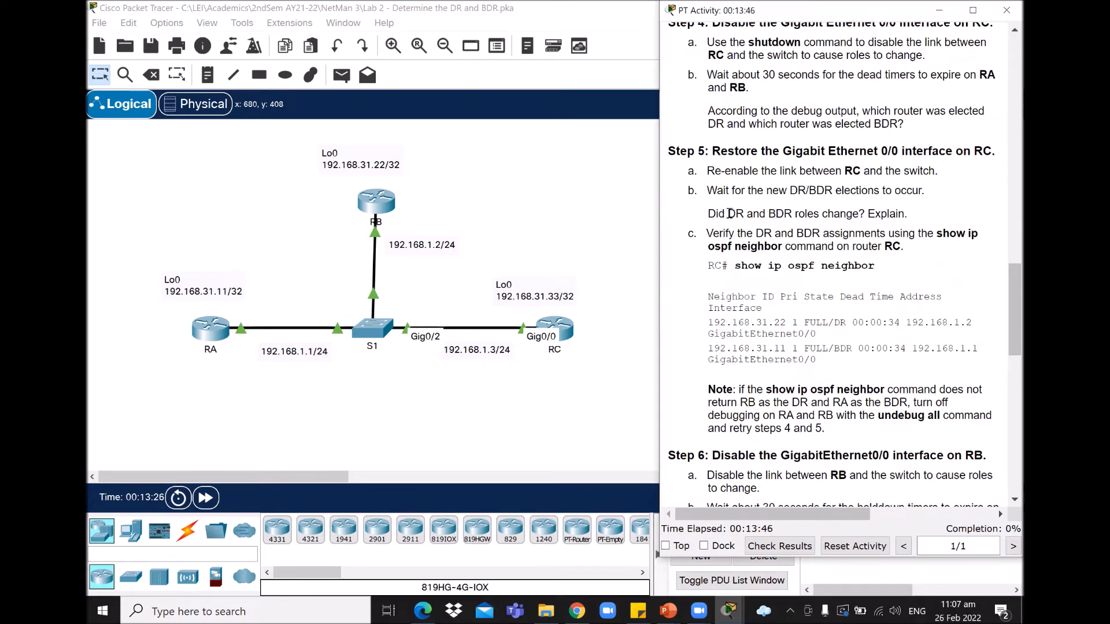
{"action": "left_click_drag", "start_coordinate": [914, 217], "coordinate": [699, 220]}
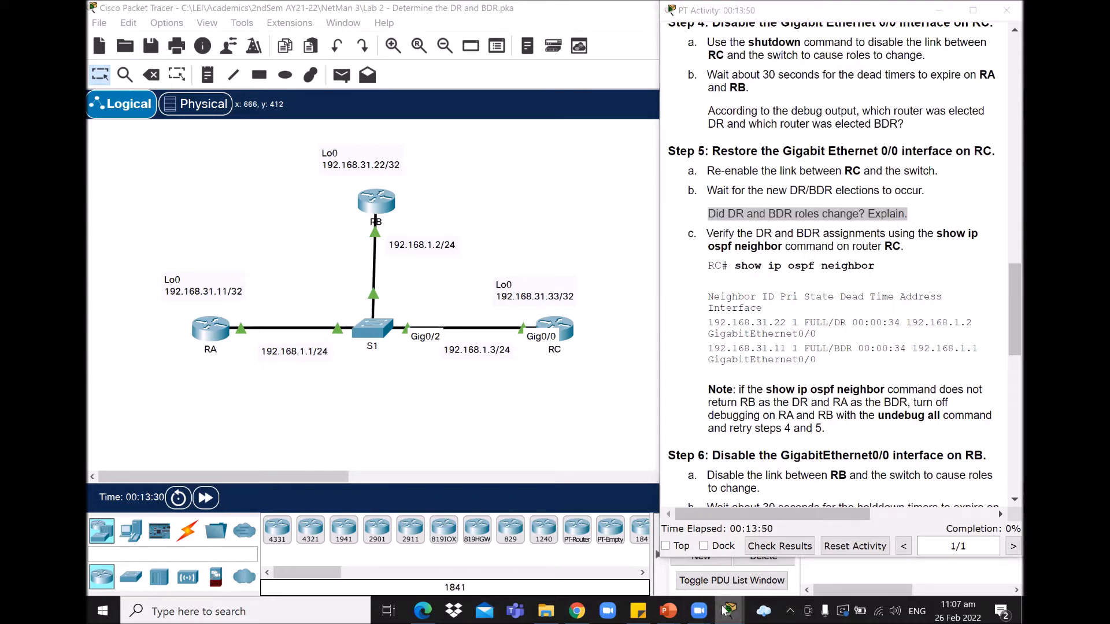
{"action": "left_click", "coordinate": [729, 611]}
Step: Scroll RA's debug output and highlight the 13:13:04 DR/BDR election line
{"action": "left_click", "coordinate": [715, 564]}
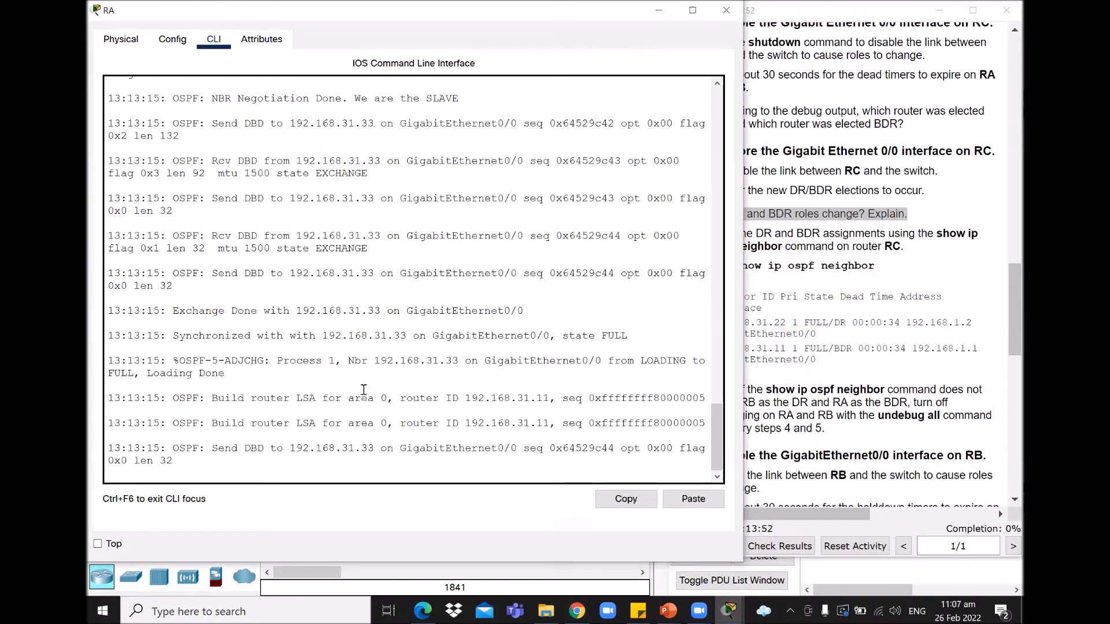
{"action": "key", "text": "Return"}
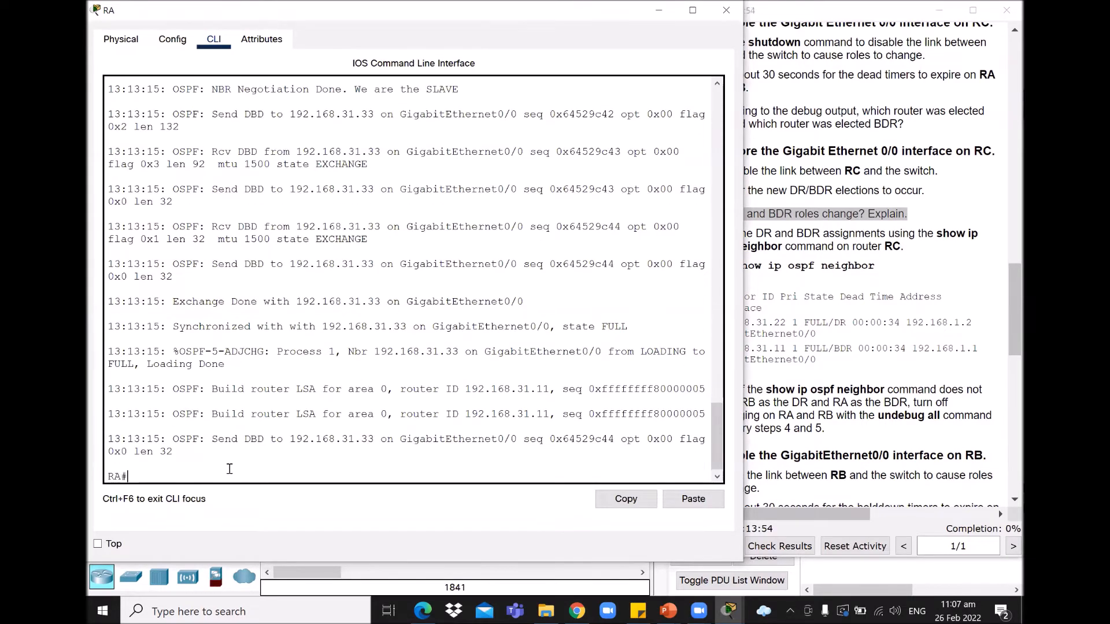
{"action": "left_click_drag", "start_coordinate": [712, 429], "coordinate": [732, 369]}
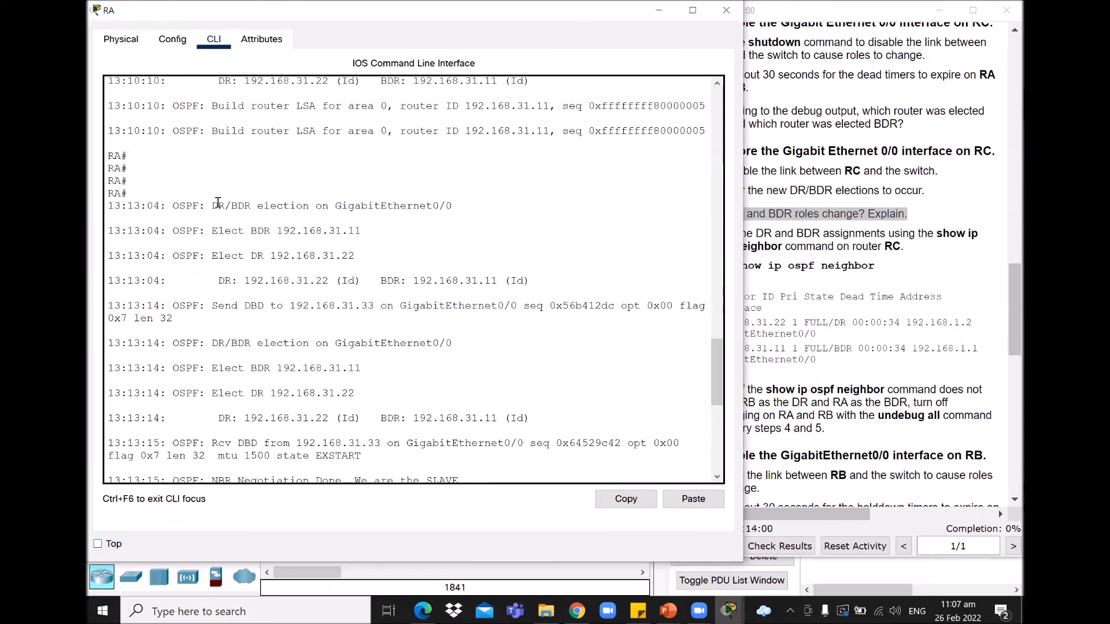
{"action": "left_click_drag", "start_coordinate": [139, 206], "coordinate": [326, 308]}
{"action": "left_click", "coordinate": [434, 248]}
Step: Highlight RA's Elect BDR 192.168.31.11 and Elect DR 192.168.31.22 results, including at 13:13:14
{"action": "mouse_move", "coordinate": [718, 369]}
{"action": "left_mouse_down"}
{"action": "mouse_move", "coordinate": [726, 434]}
{"action": "mouse_move", "coordinate": [726, 379]}
{"action": "left_mouse_up"}
{"action": "left_click", "coordinate": [295, 171]}
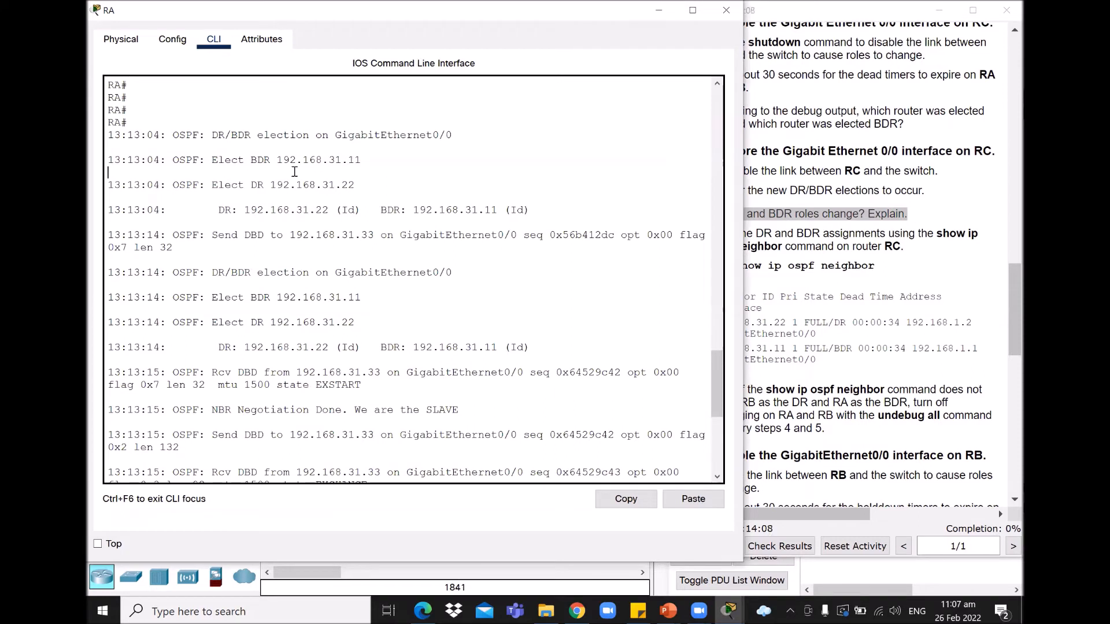
{"action": "left_click_drag", "start_coordinate": [216, 161], "coordinate": [372, 160]}
{"action": "left_click_drag", "start_coordinate": [219, 185], "coordinate": [355, 185]}
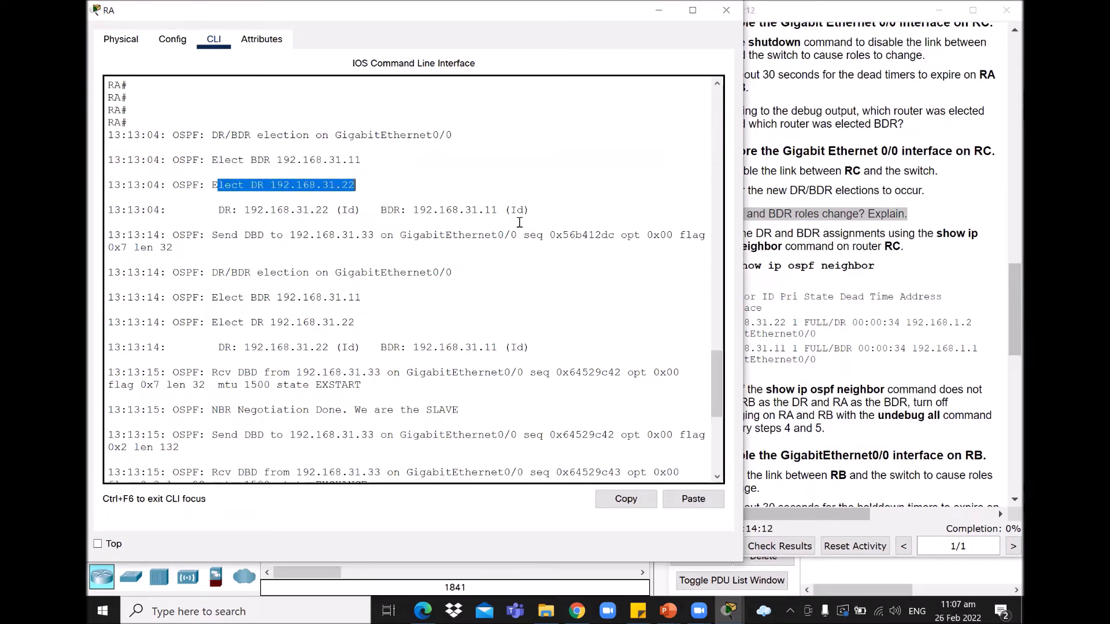
{"action": "mouse_move", "coordinate": [720, 362]}
{"action": "left_mouse_down"}
{"action": "mouse_move", "coordinate": [720, 425]}
{"action": "mouse_move", "coordinate": [724, 368]}
{"action": "left_mouse_up"}
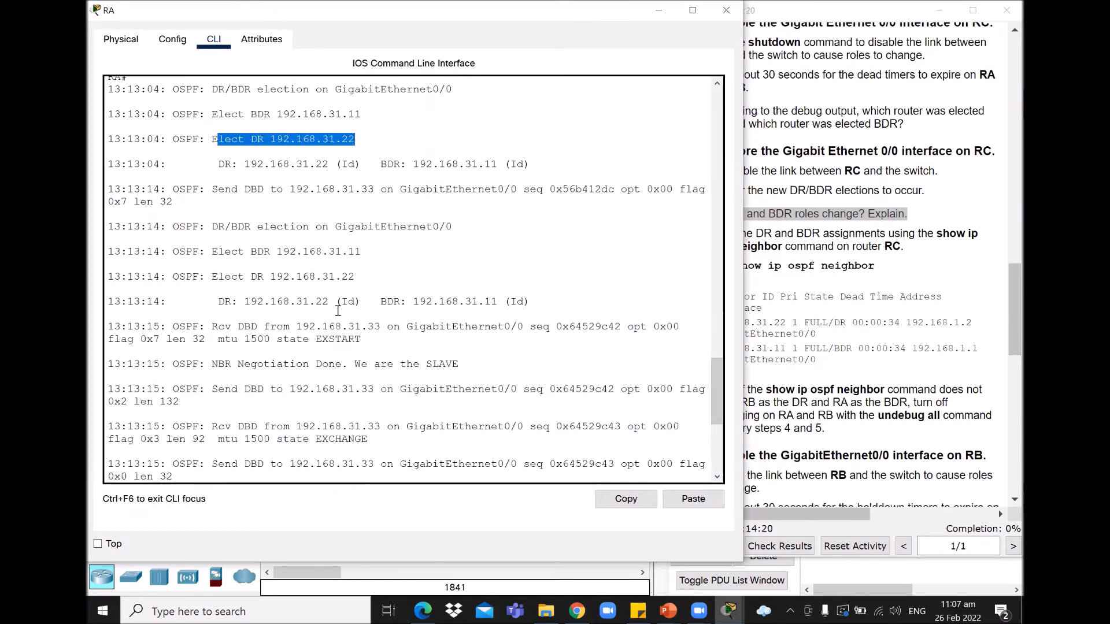
{"action": "left_click_drag", "start_coordinate": [214, 253], "coordinate": [369, 255]}
{"action": "left_click_drag", "start_coordinate": [212, 277], "coordinate": [368, 278]}
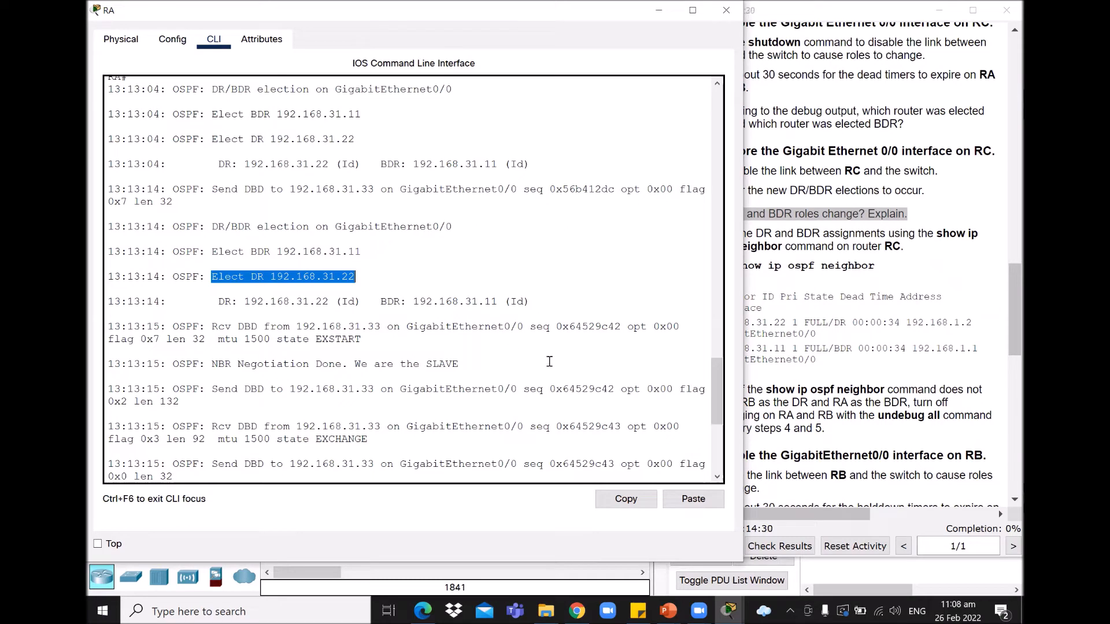
{"action": "left_click_drag", "start_coordinate": [717, 390], "coordinate": [724, 430]}
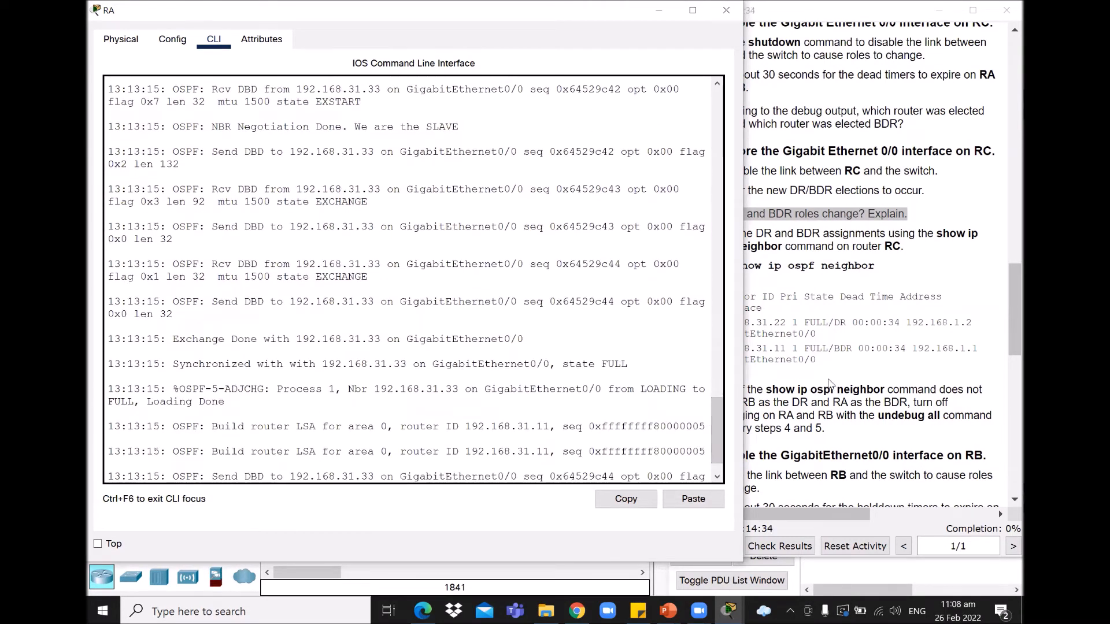
{"action": "left_click", "coordinate": [876, 294]}
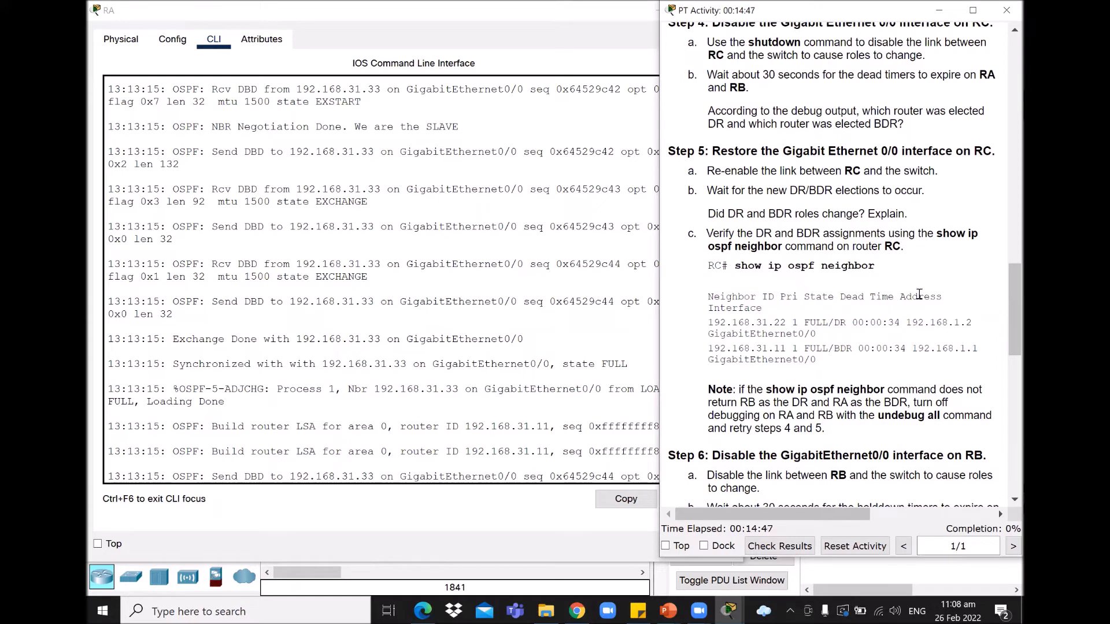
{"action": "left_click", "coordinate": [729, 611]}
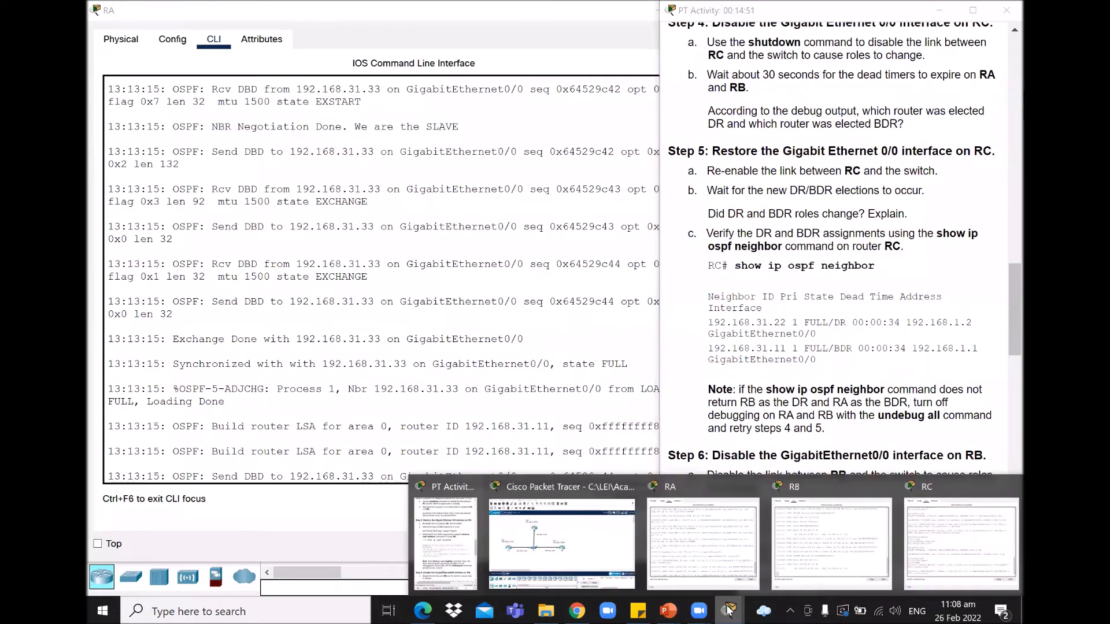
Step: Exit RC's config mode and run show ip ospf neighbor, confirming DR 192.168.31.22, BDR 192.168.31.11
{"action": "left_click", "coordinate": [940, 549]}
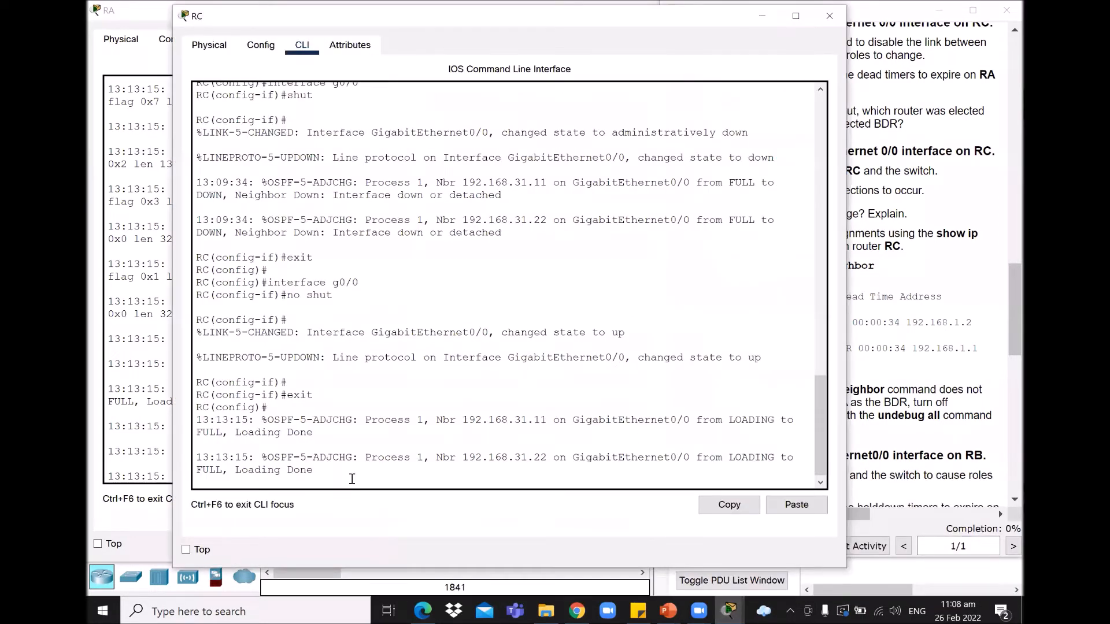
{"action": "key", "text": "Return"}
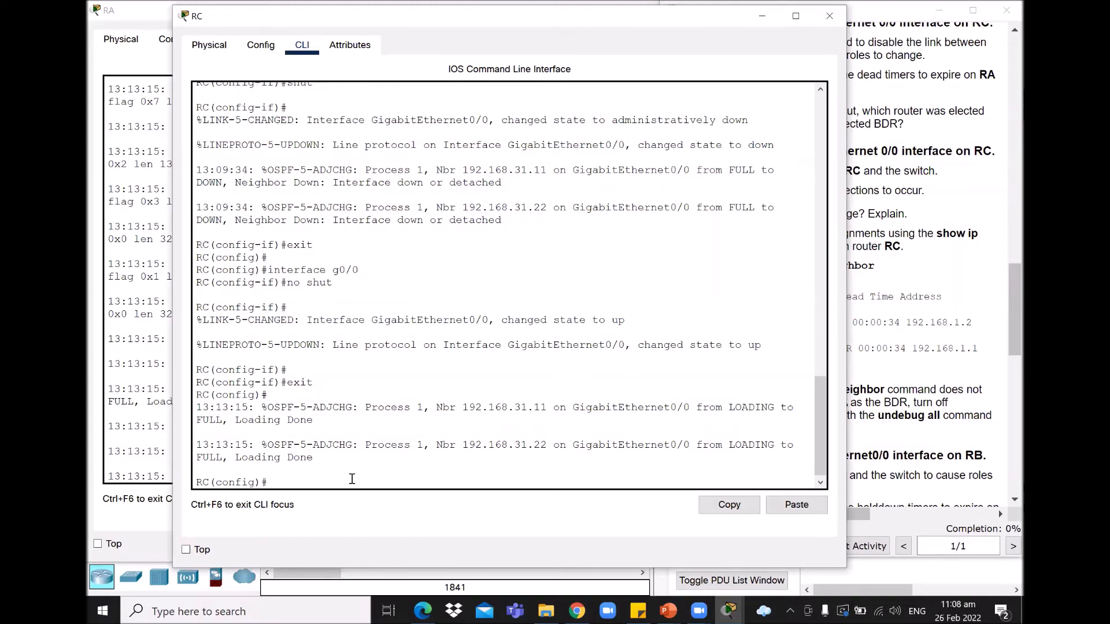
{"action": "type", "text": "exit"}
{"action": "key", "text": "Return"}
{"action": "key", "text": "Return"}
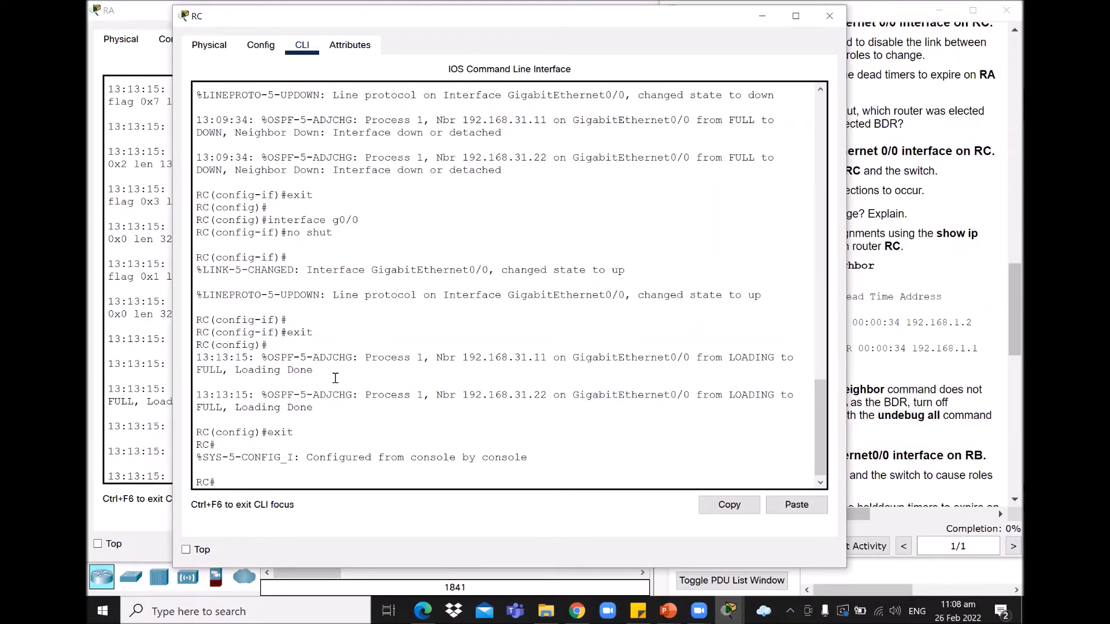
{"action": "type", "text": "show ip ospf neighbor"}
{"action": "key", "text": "Return"}
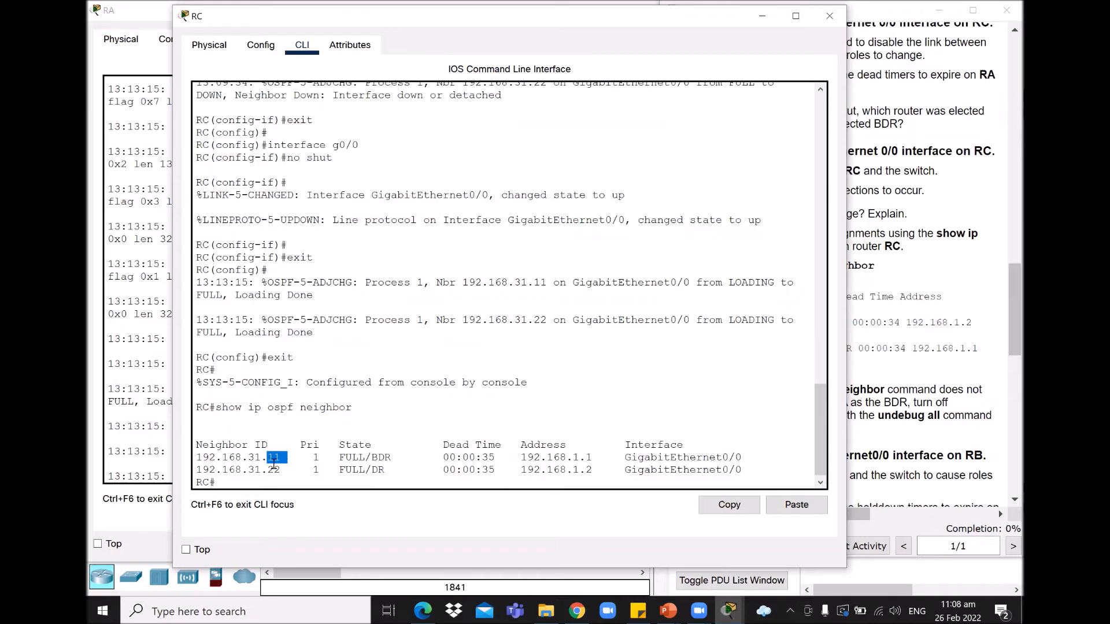
{"action": "left_click_drag", "start_coordinate": [268, 470], "coordinate": [282, 470]}
{"action": "left_click", "coordinate": [402, 472]}
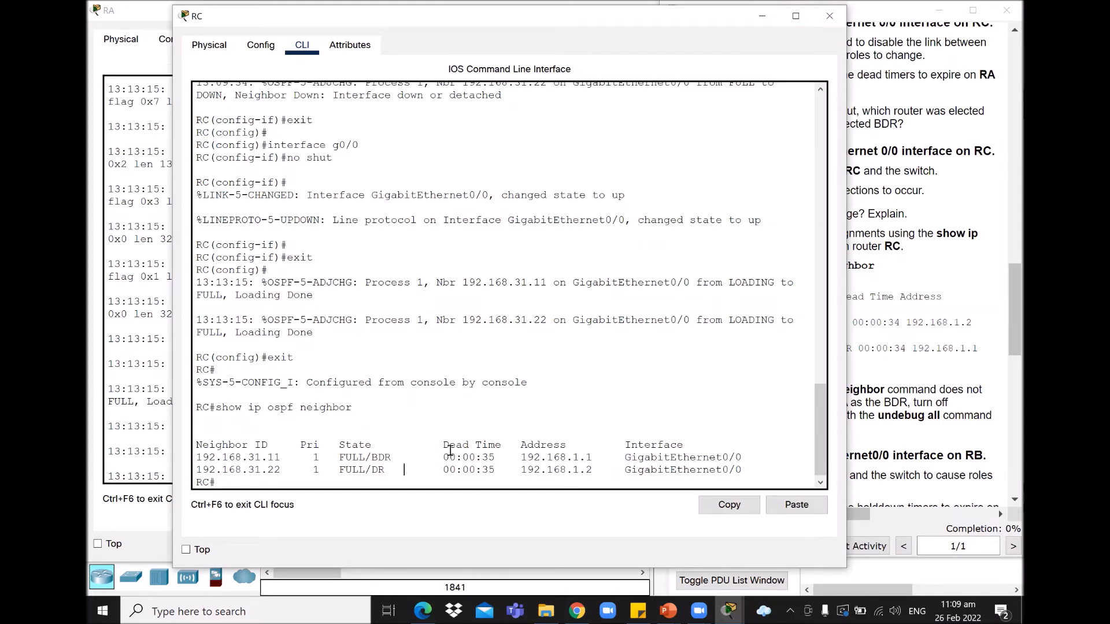
{"action": "left_click", "coordinate": [763, 17]}
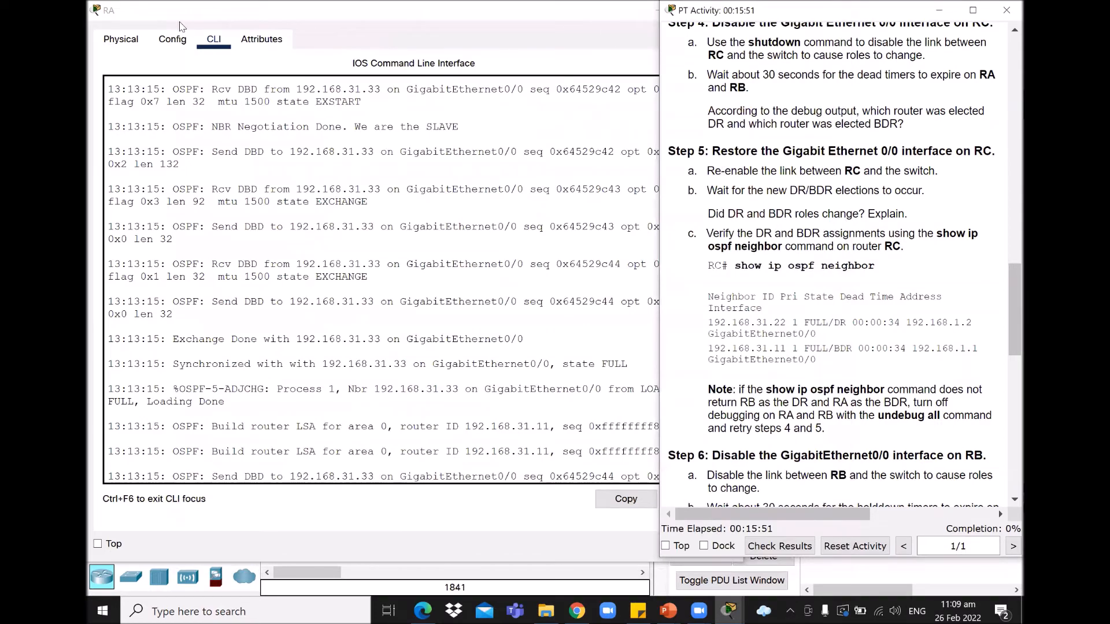
Step: Highlight the Step 5 question about whether the DR and BDR roles changed
{"action": "left_click", "coordinate": [181, 26]}
{"action": "left_click", "coordinate": [1000, 278]}
{"action": "left_click_drag", "start_coordinate": [710, 214], "coordinate": [927, 221]}
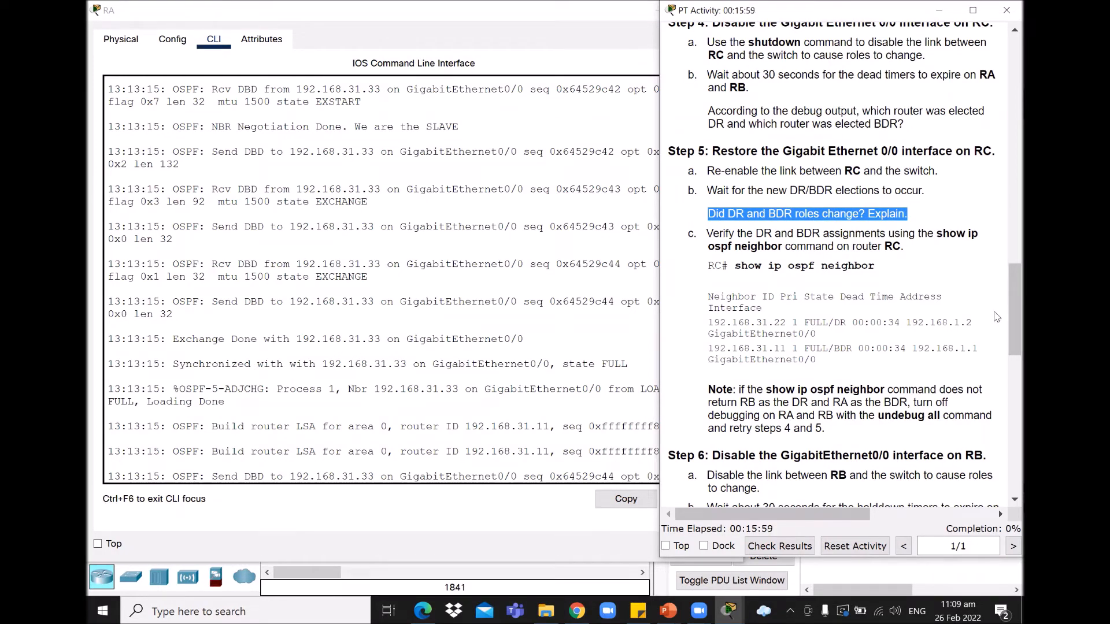
{"action": "scroll", "coordinate": [1006, 321], "scroll_direction": "down", "scroll_amount": 1}
{"action": "scroll", "coordinate": [1007, 324], "scroll_direction": "down", "scroll_amount": 1}
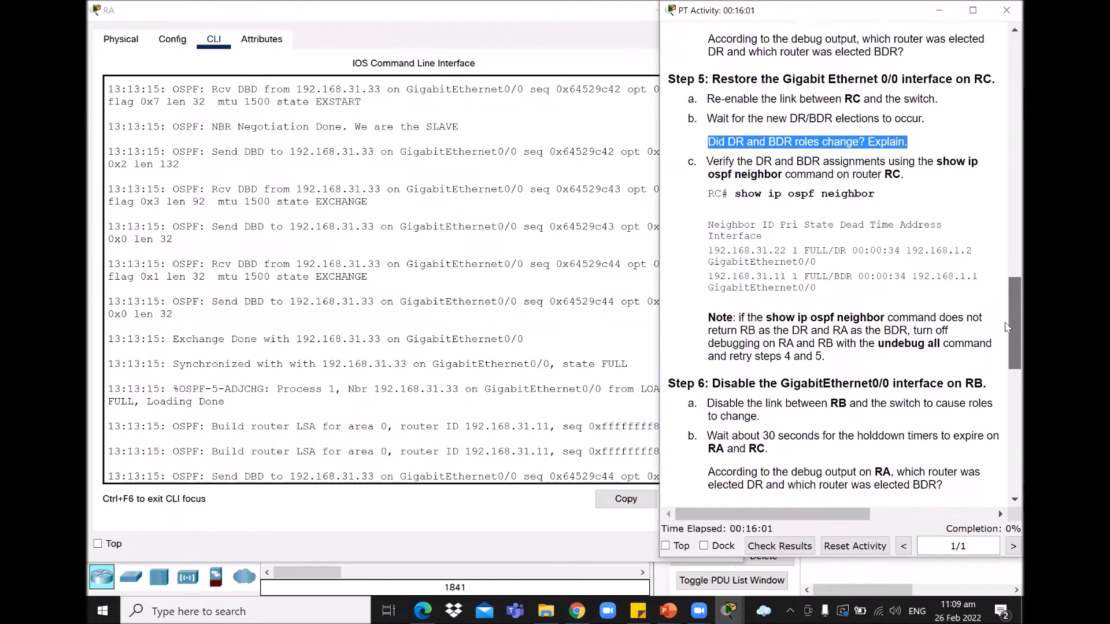
Step: Highlight the Note on turning off debugging and the expected DR row, then scroll to Step 8
{"action": "left_click_drag", "start_coordinate": [740, 319], "coordinate": [841, 358]}
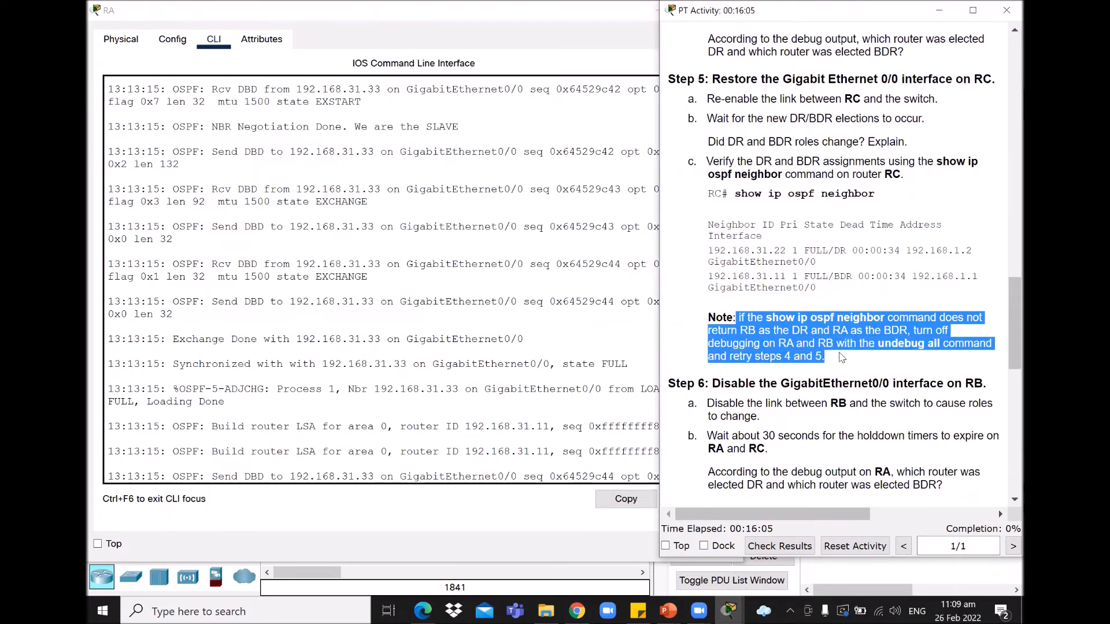
{"action": "left_click", "coordinate": [810, 342]}
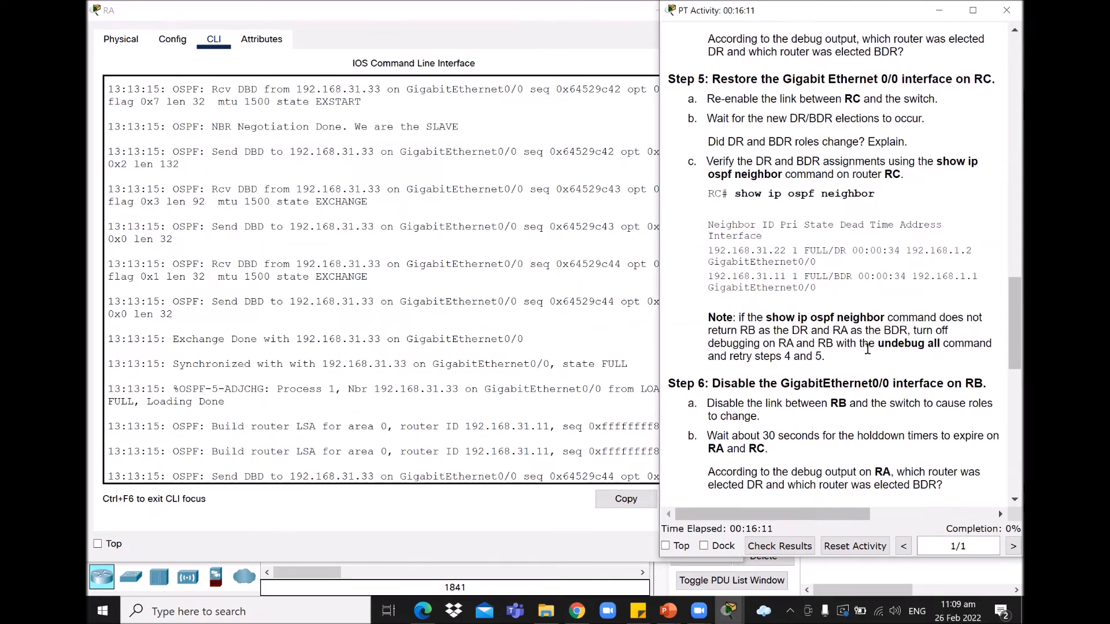
{"action": "left_click_drag", "start_coordinate": [850, 358], "coordinate": [706, 320]}
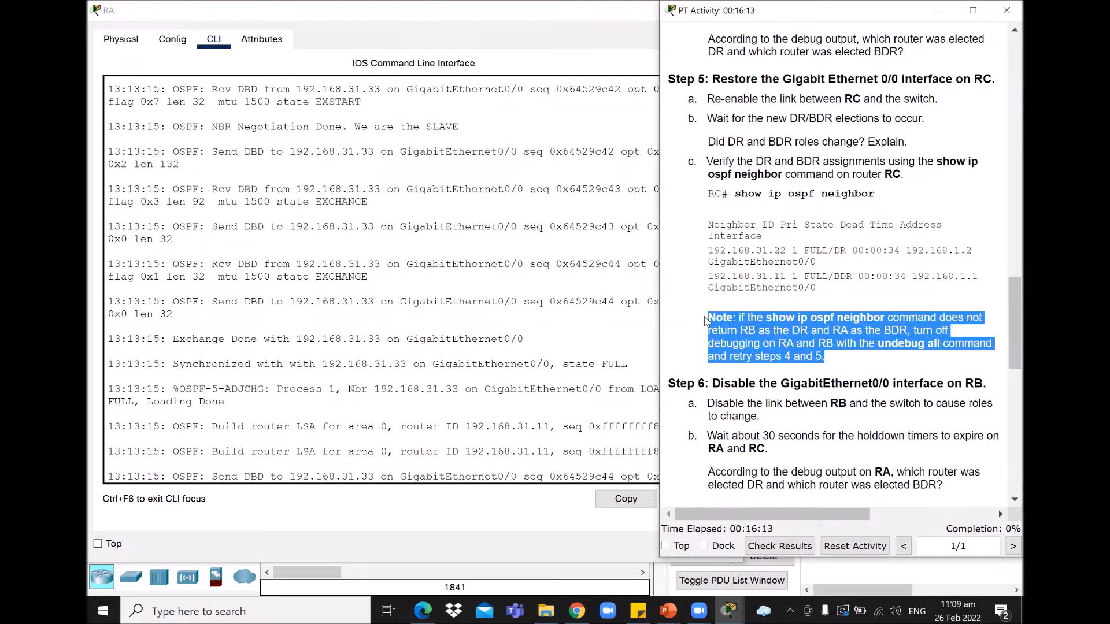
{"action": "left_click", "coordinate": [830, 283]}
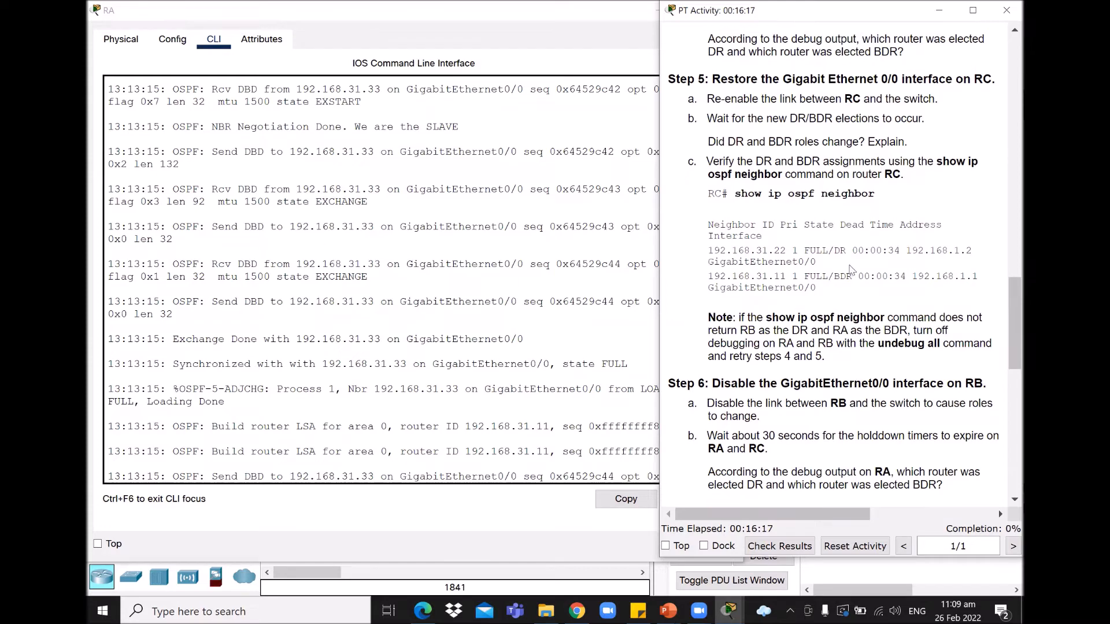
{"action": "left_click_drag", "start_coordinate": [840, 267], "coordinate": [820, 292]}
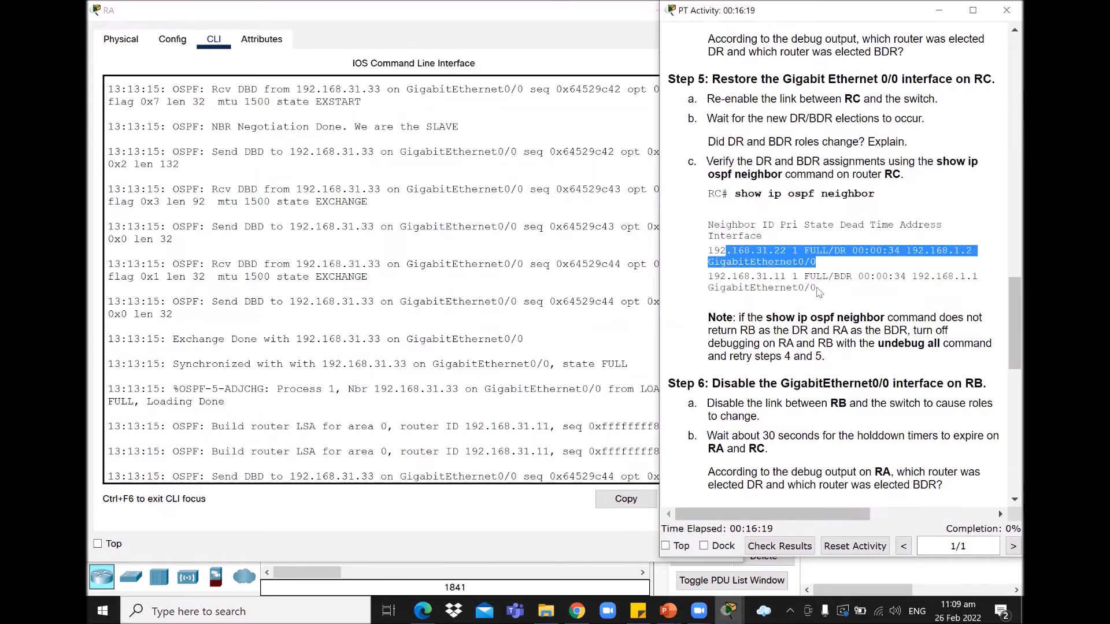
{"action": "left_click_drag", "start_coordinate": [1008, 324], "coordinate": [1007, 366]}
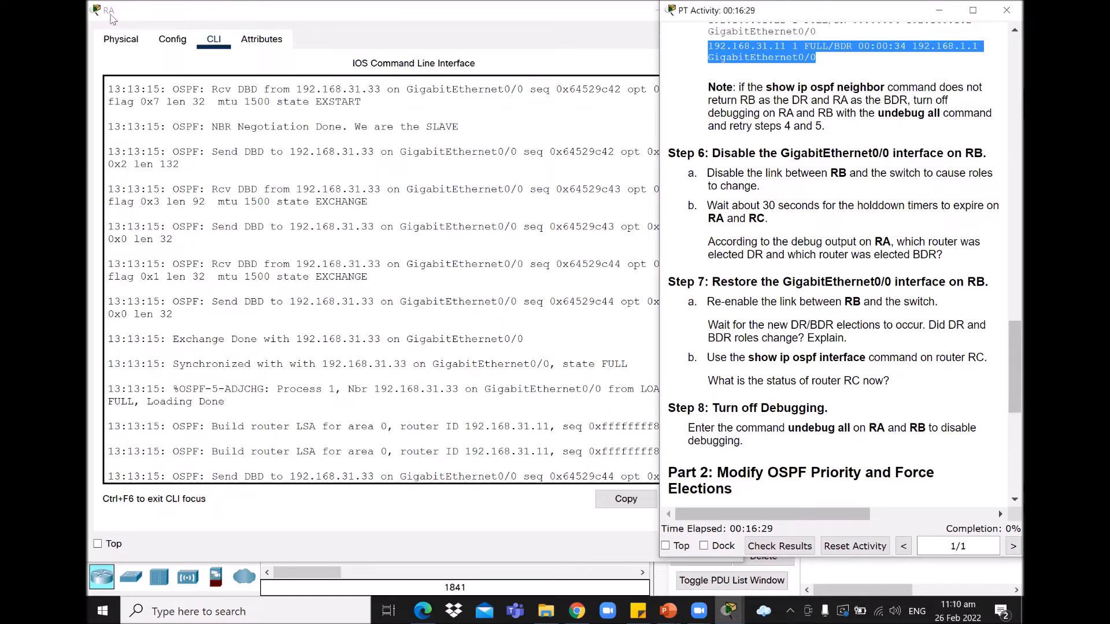
{"action": "left_click", "coordinate": [126, 11]}
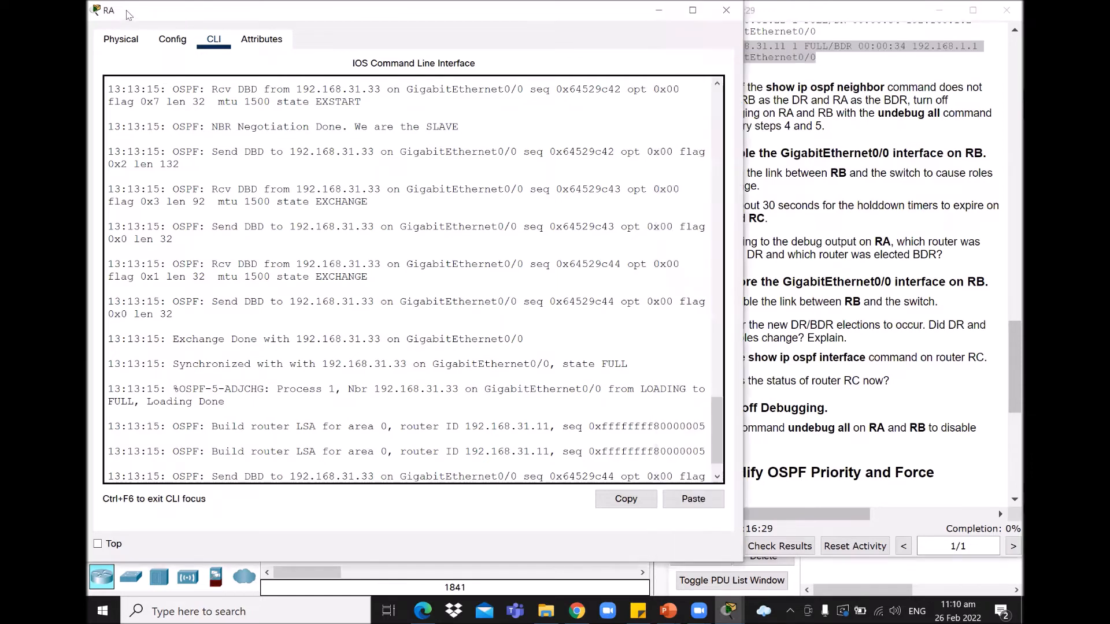
{"action": "left_click", "coordinate": [730, 610]}
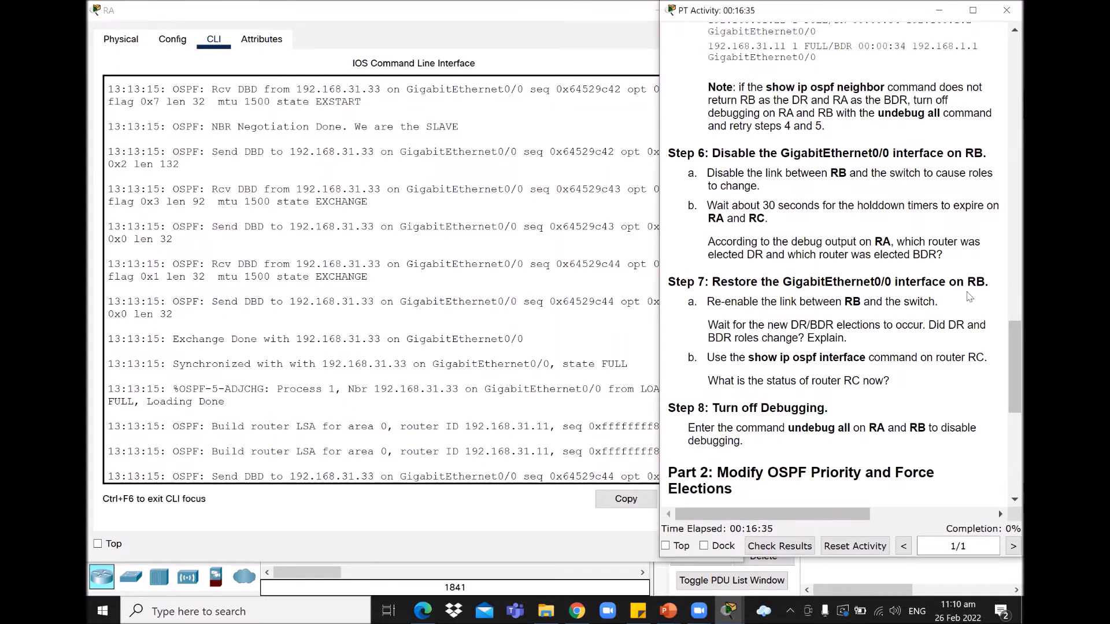
{"action": "left_click", "coordinate": [730, 609]}
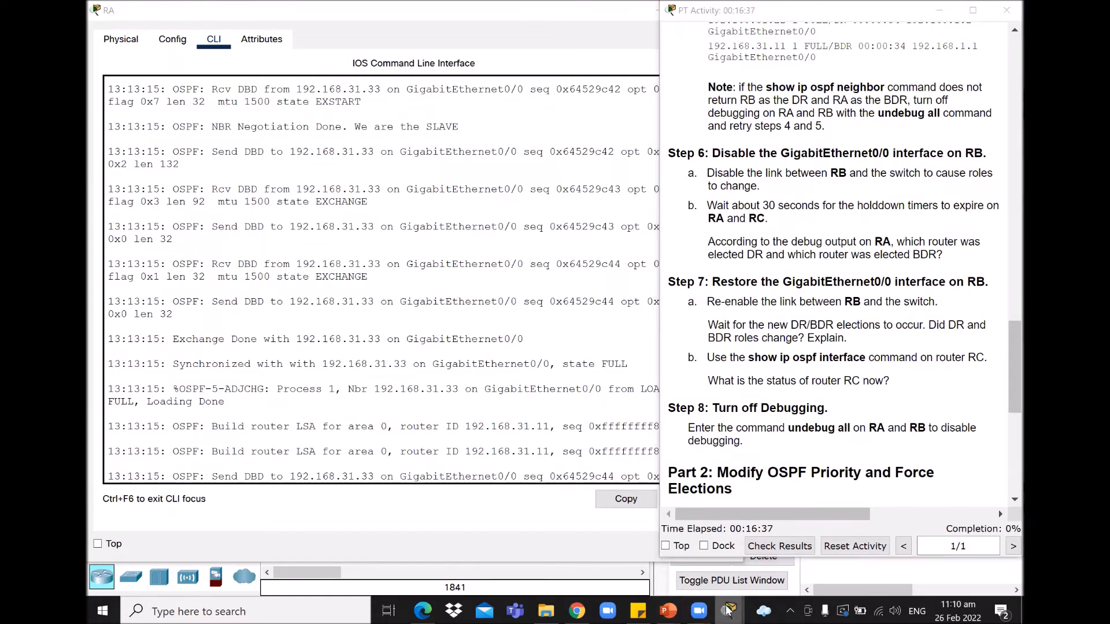
Step: On RB, enter conf ter, select the interface and shut down GigabitEthernet0/0
{"action": "left_click", "coordinate": [803, 514]}
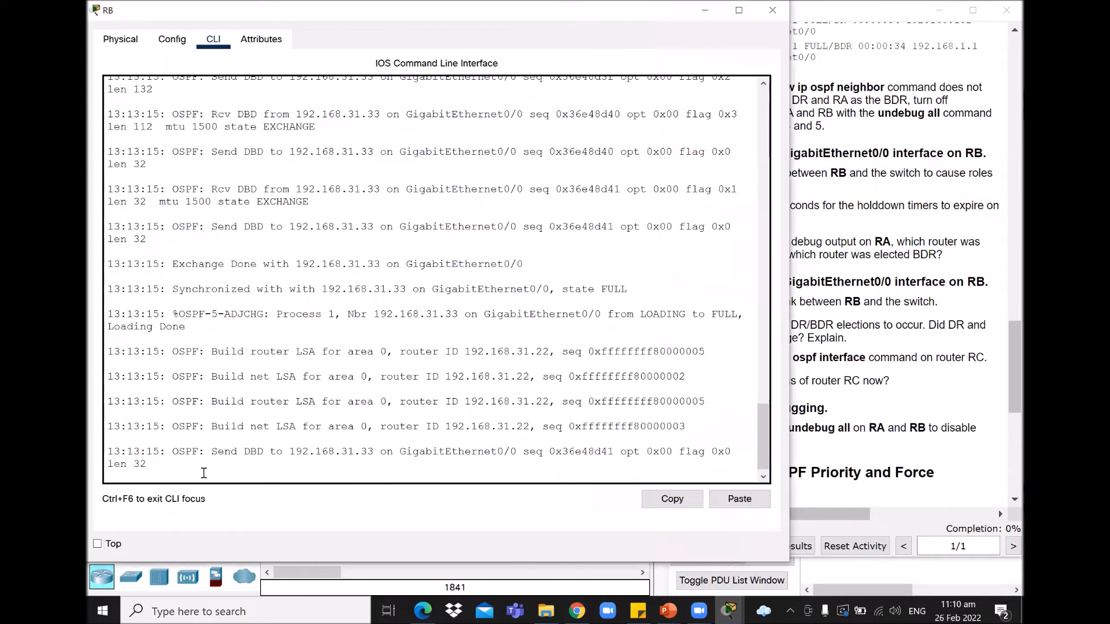
{"action": "key", "text": "Return"}
{"action": "key", "text": "Return"}
{"action": "key", "text": "Return"}
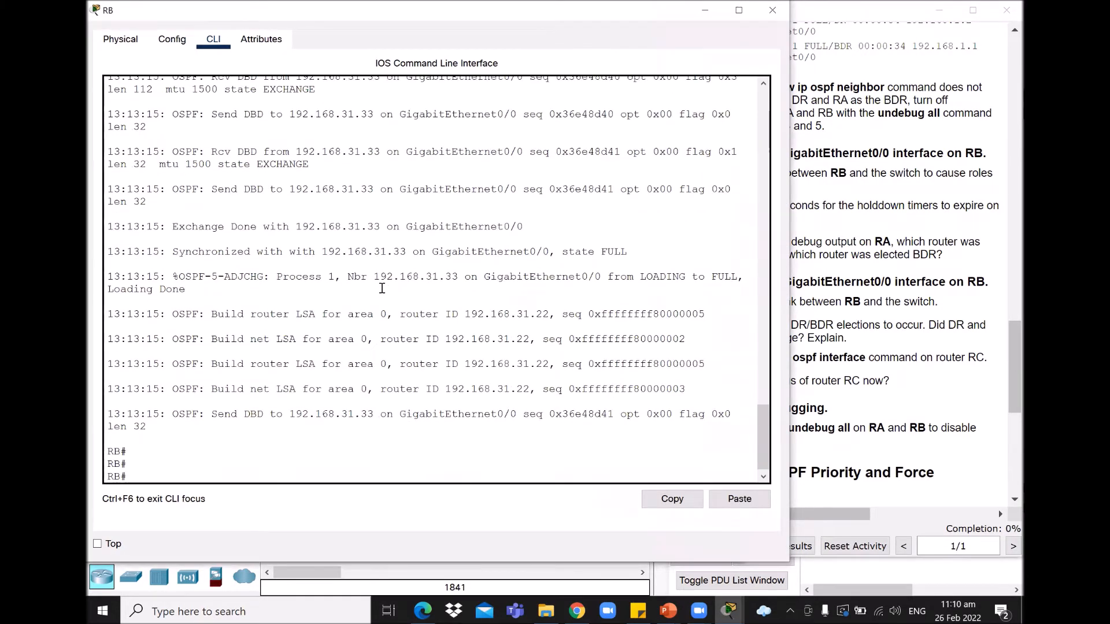
{"action": "type", "text": "ci"}
{"action": "key", "text": "BackSpace"}
{"action": "key", "text": "BackSpace"}
{"action": "key", "text": "BackSpace"}
{"action": "key", "text": "BackSpace"}
{"action": "type", "text": "onf ter"}
{"action": "key", "text": "Return"}
{"action": "key", "text": "Return"}
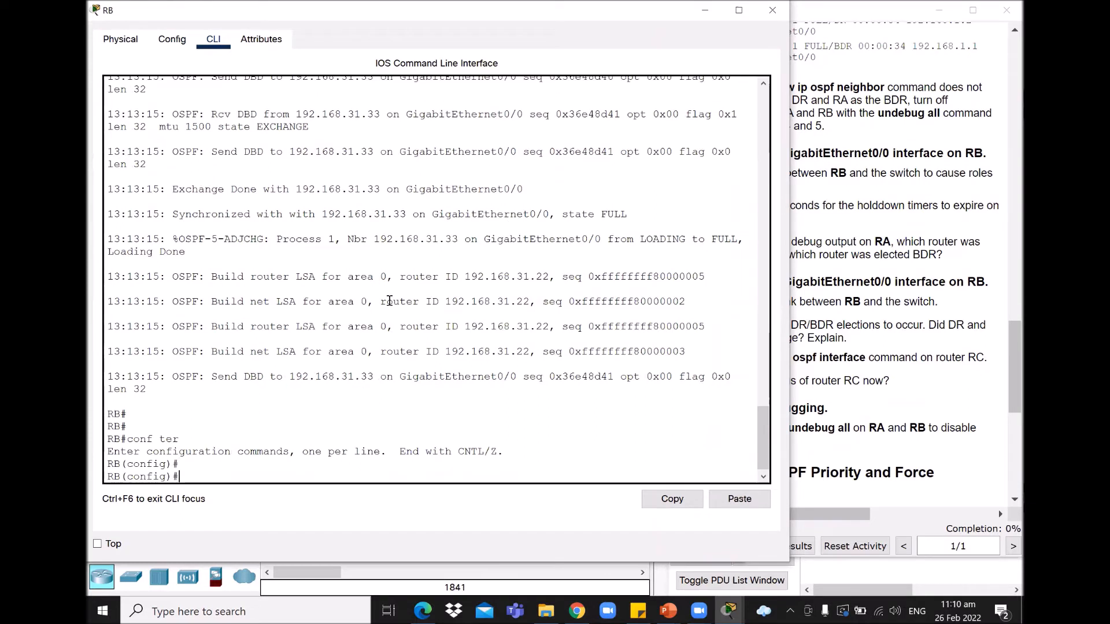
{"action": "type", "text": "int"}
{"action": "type", "text": " f"}
{"action": "type", "text": "0/0"}
{"action": "key", "text": "Return"}
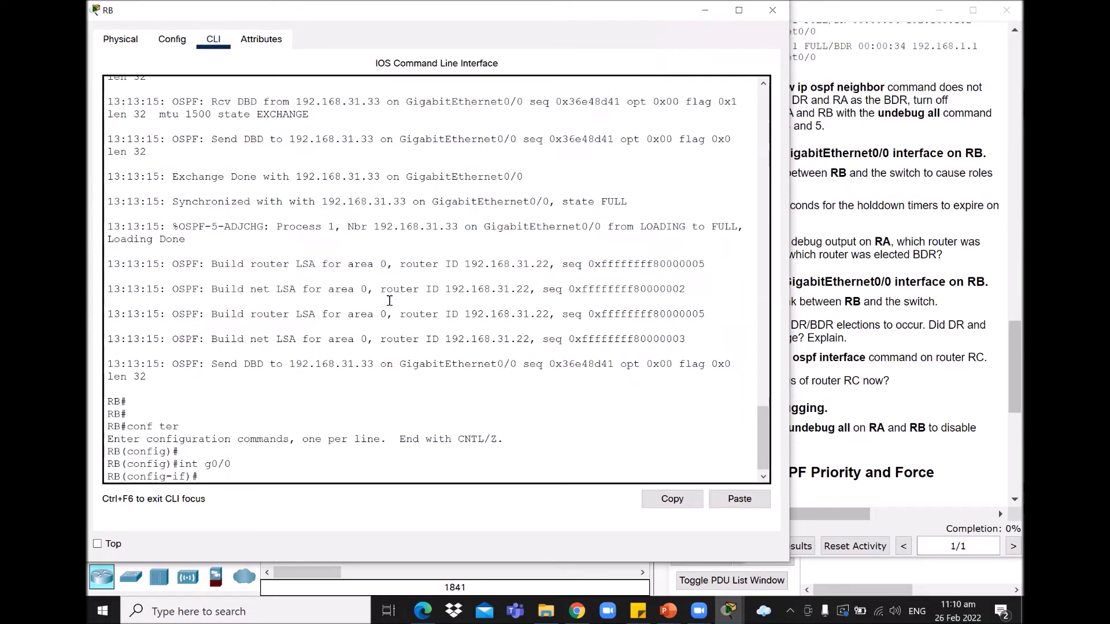
{"action": "type", "text": "shut"}
{"action": "key", "text": "Return"}
Step: Exit RB's interface mode and highlight the election results showing DR and BDR 0.0.0.0
{"action": "type", "text": "exit"}
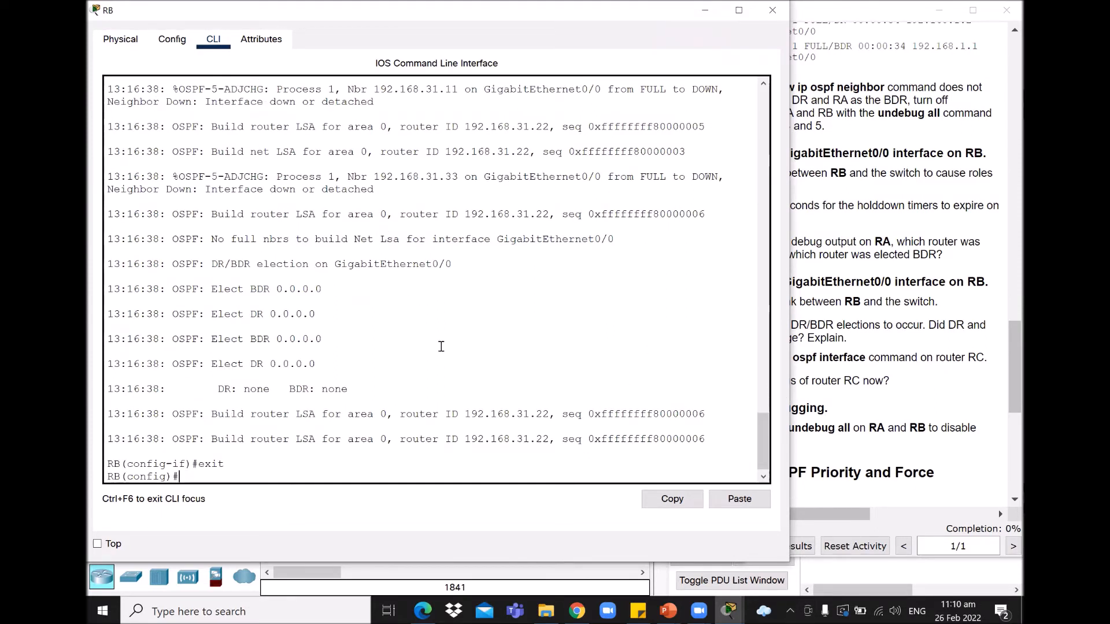
{"action": "scroll", "coordinate": [453, 344], "scroll_direction": "up", "scroll_amount": 4}
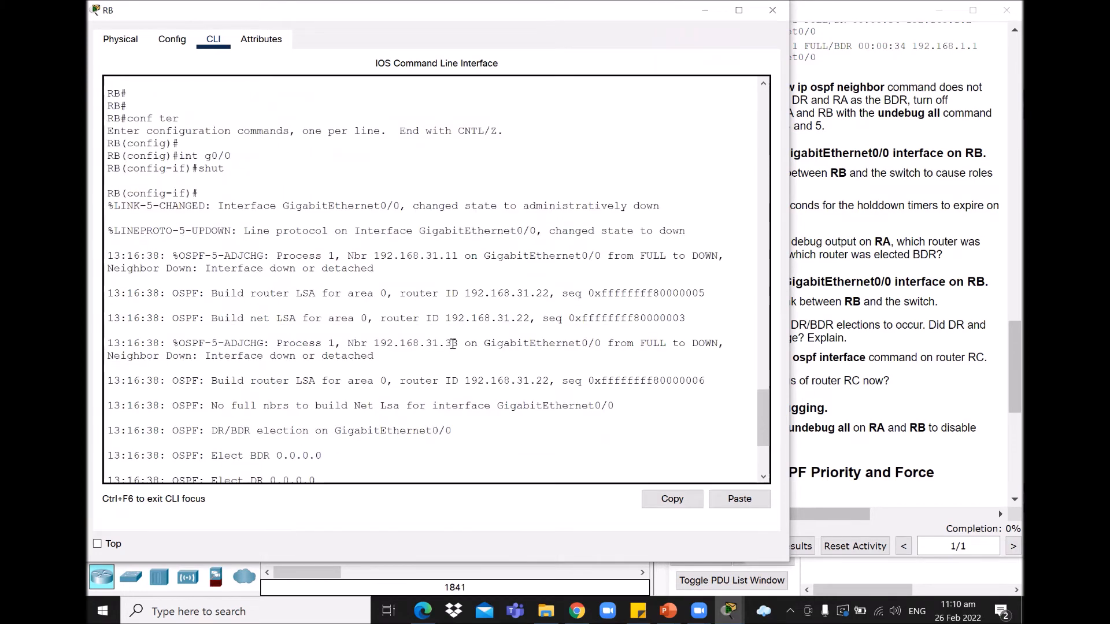
{"action": "left_click_drag", "start_coordinate": [554, 232], "coordinate": [689, 233]}
{"action": "type", "text": "exit"}
{"action": "key", "text": "Return"}
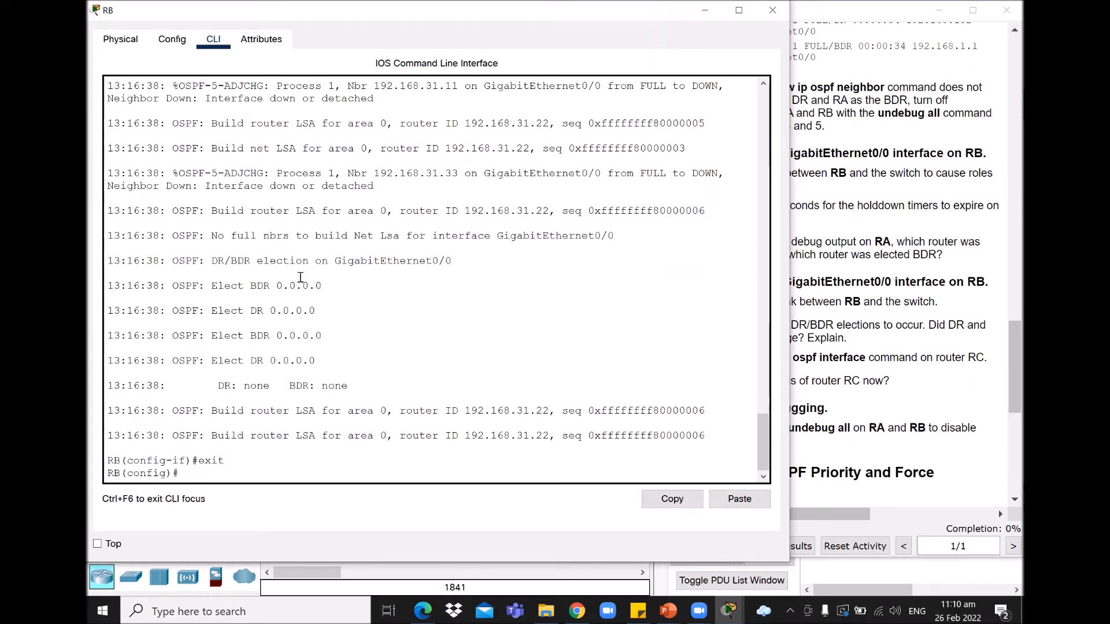
{"action": "left_click_drag", "start_coordinate": [211, 285], "coordinate": [339, 356]}
{"action": "left_click", "coordinate": [396, 355]}
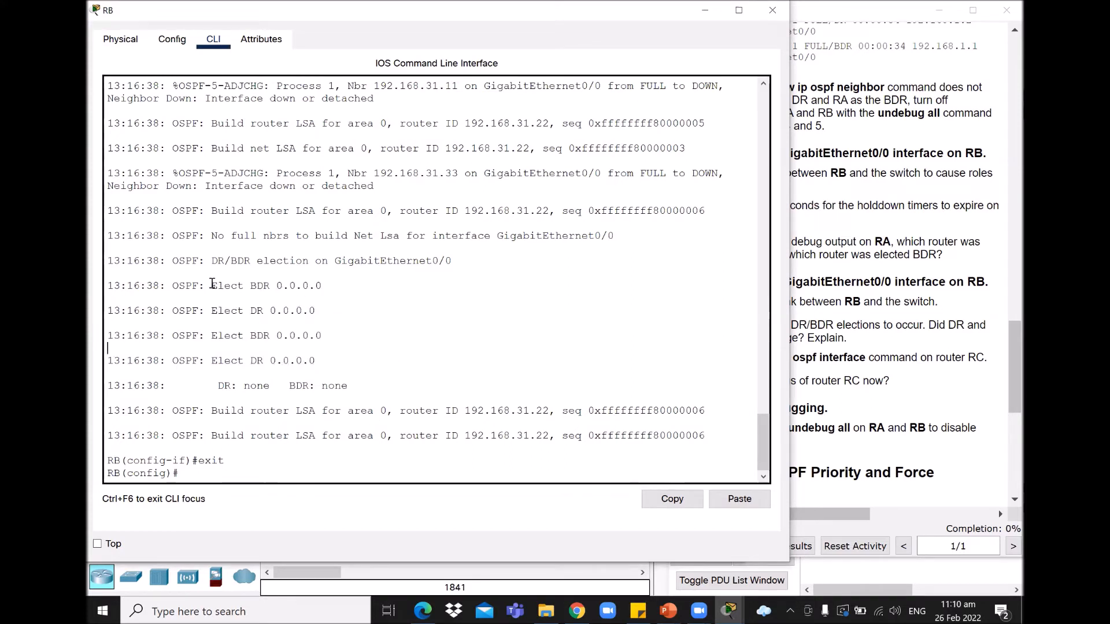
{"action": "left_click_drag", "start_coordinate": [214, 289], "coordinate": [360, 361]}
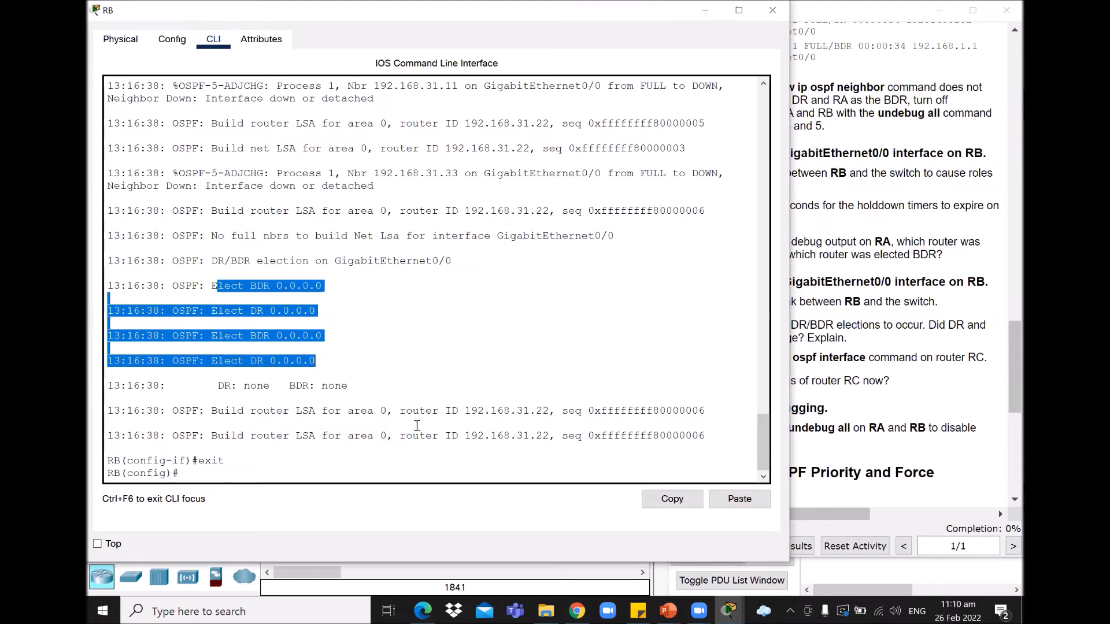
{"action": "left_click", "coordinate": [217, 471]}
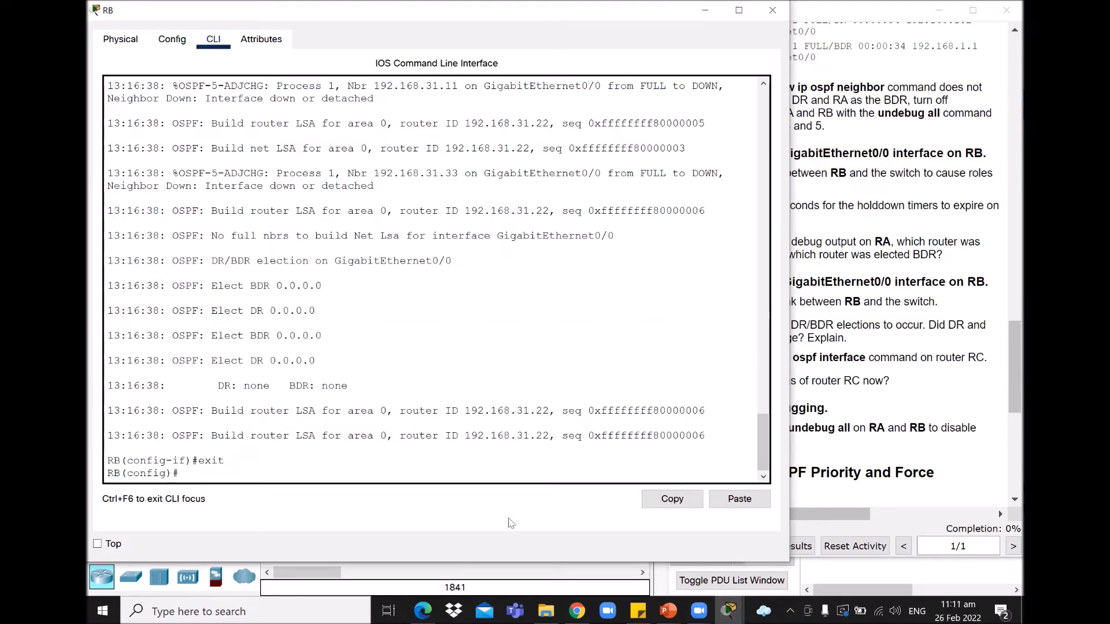
Step: Bring the network topology and the PT Activity instructions for Steps 6–8 to the front
{"action": "mouse_move", "coordinate": [730, 611]}
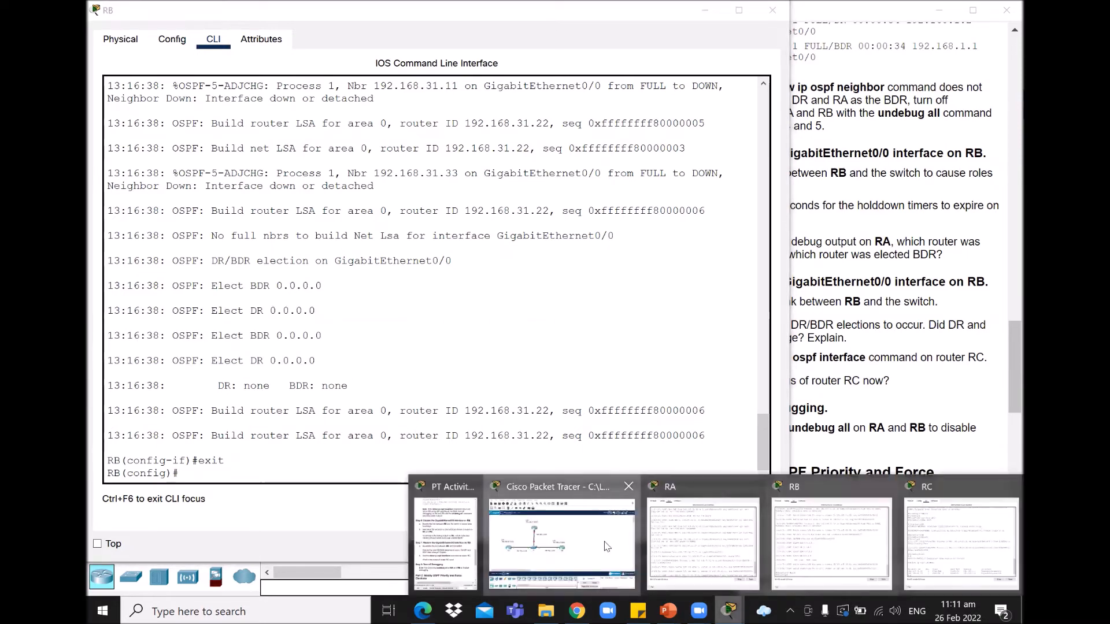
{"action": "left_click", "coordinate": [560, 544]}
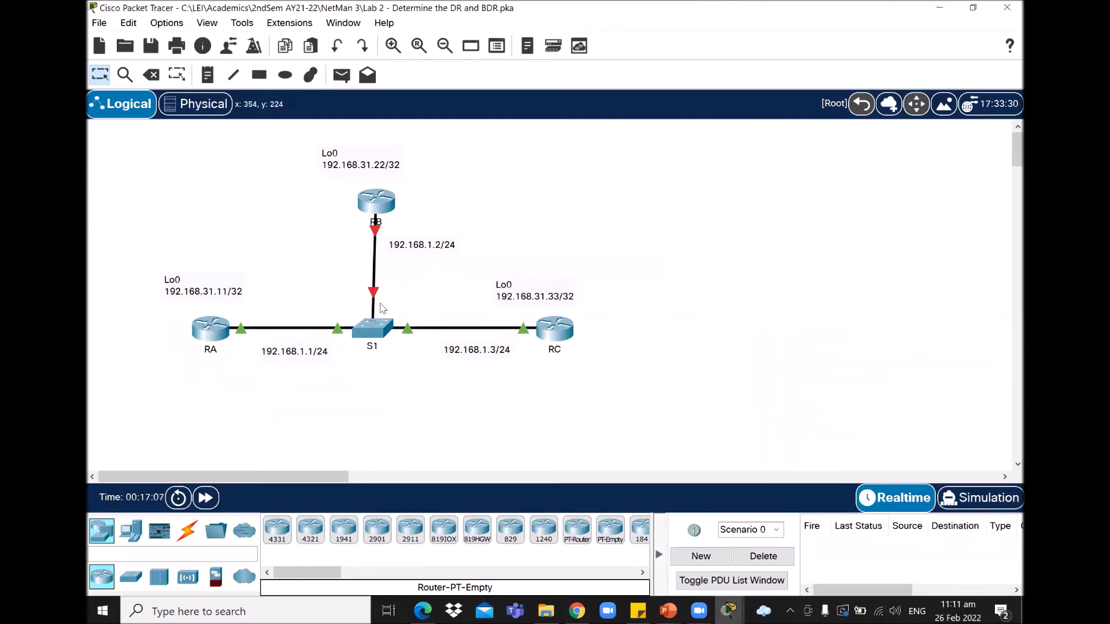
{"action": "mouse_move", "coordinate": [729, 611]}
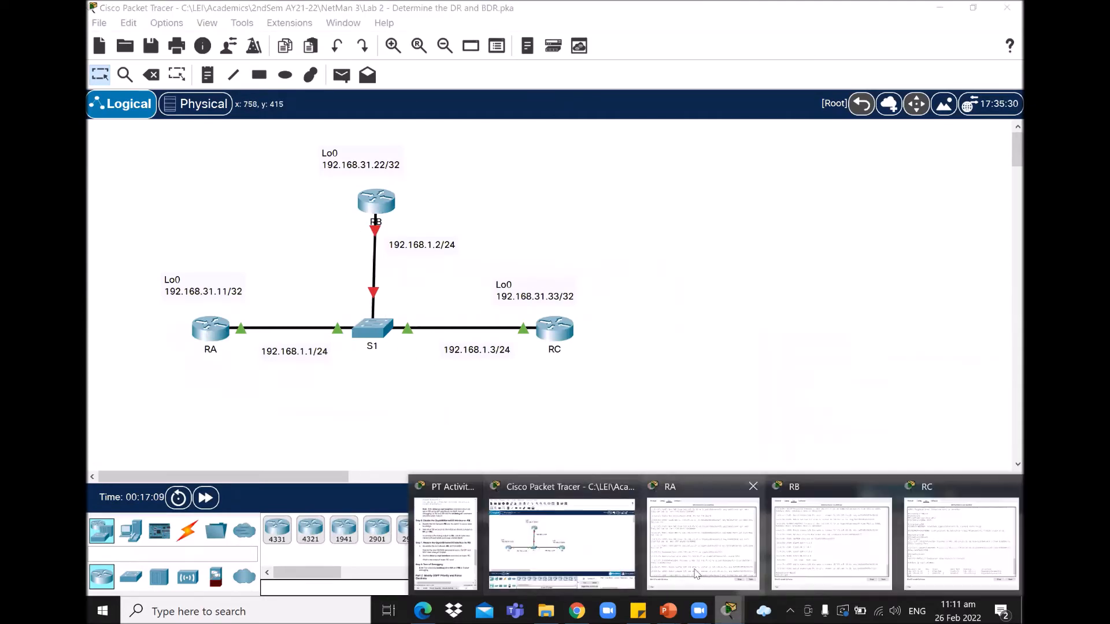
{"action": "left_click", "coordinate": [470, 508]}
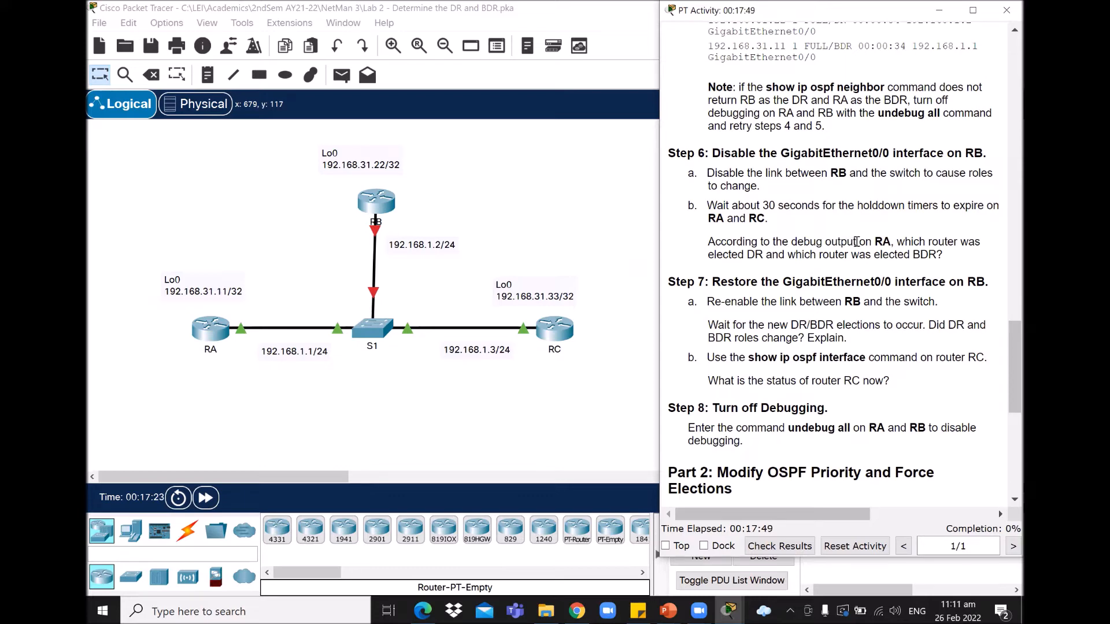
{"action": "left_click", "coordinate": [719, 610]}
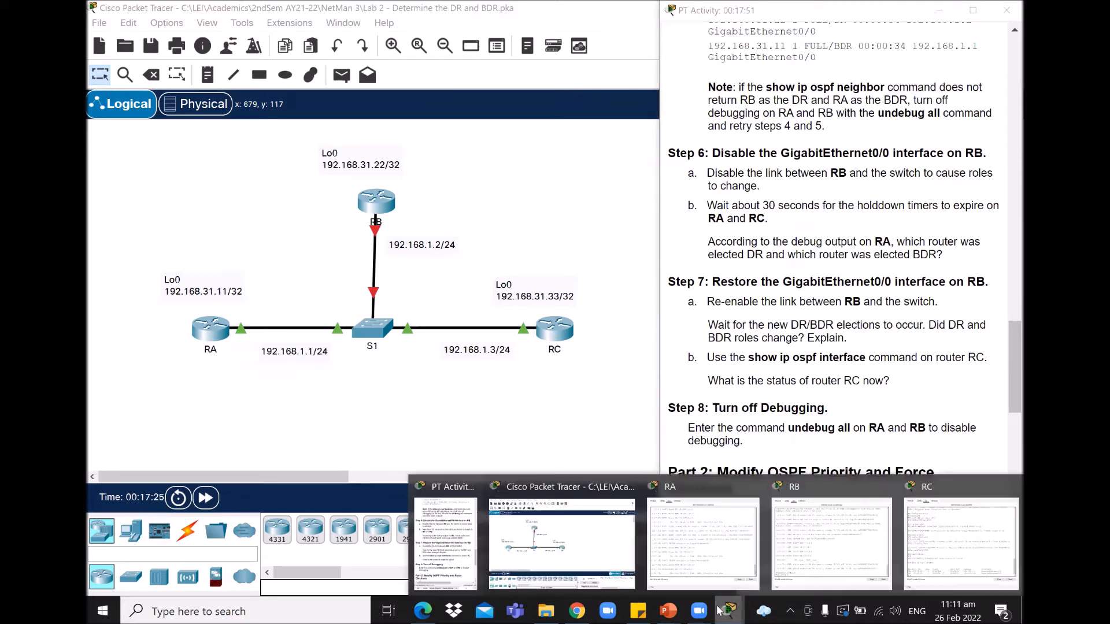
Step: Switch to RA's CLI and scroll to its latest OSPF debug output
{"action": "left_click", "coordinate": [702, 540]}
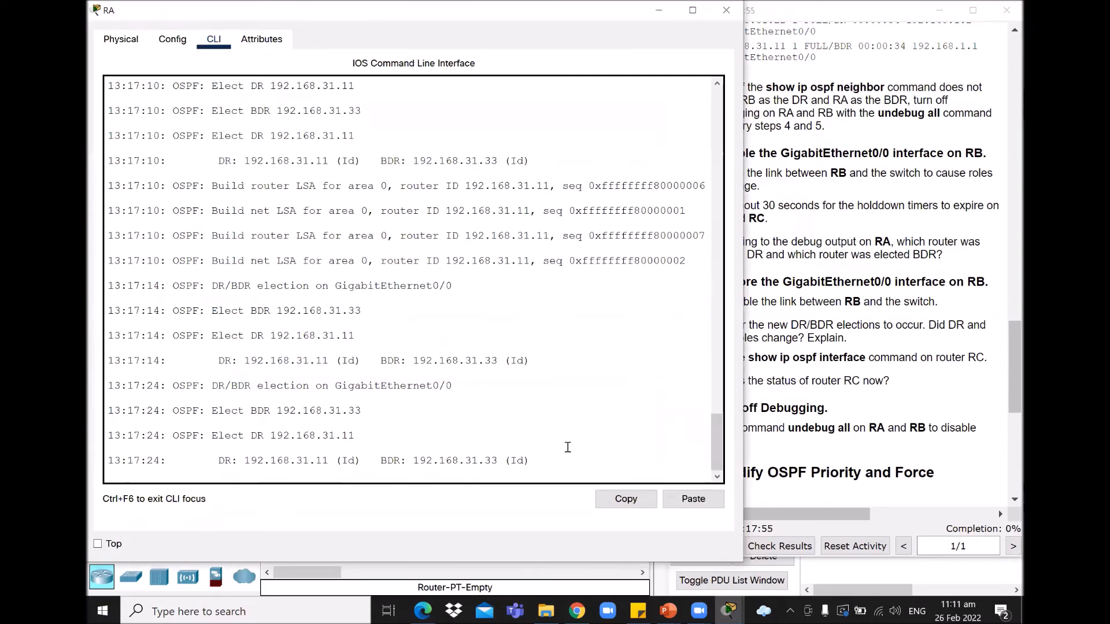
{"action": "key", "text": "Return"}
{"action": "key", "text": "Return"}
{"action": "key", "text": "Return"}
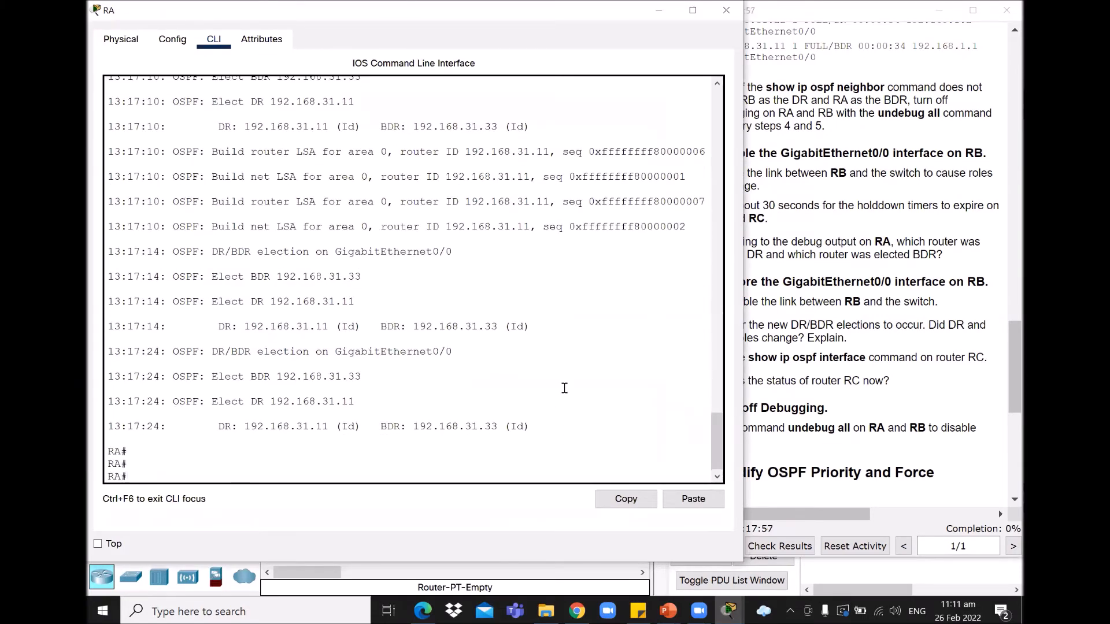
{"action": "left_click_drag", "start_coordinate": [727, 427], "coordinate": [729, 401]}
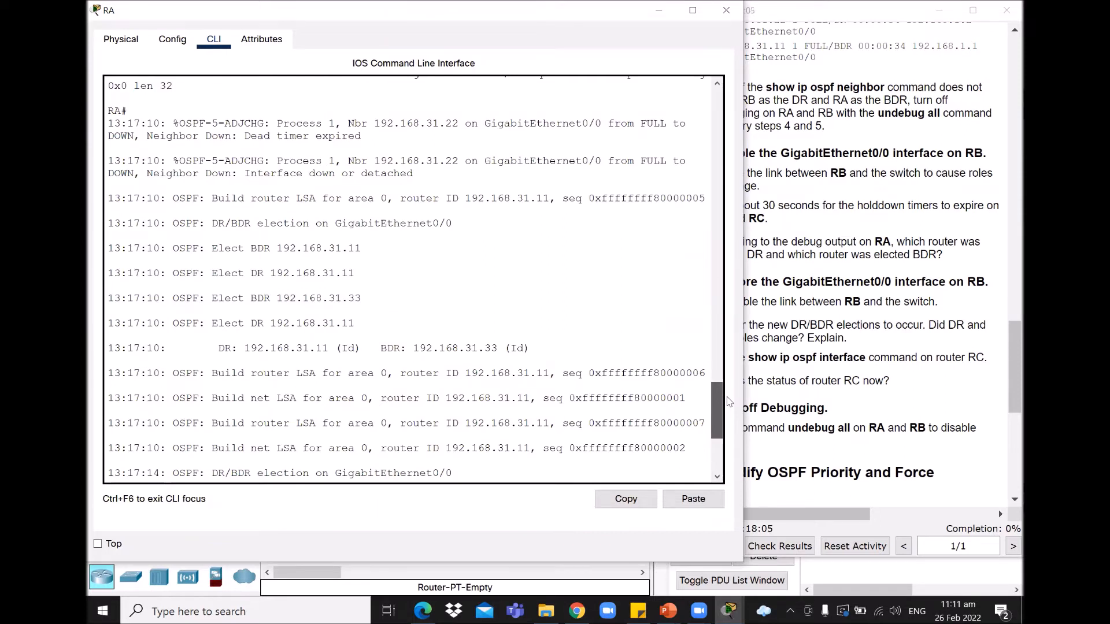
{"action": "scroll", "coordinate": [729, 402], "scroll_direction": "down", "scroll_amount": 1}
{"action": "left_click_drag", "start_coordinate": [341, 262], "coordinate": [372, 287]}
{"action": "left_click_drag", "start_coordinate": [722, 401], "coordinate": [718, 429]}
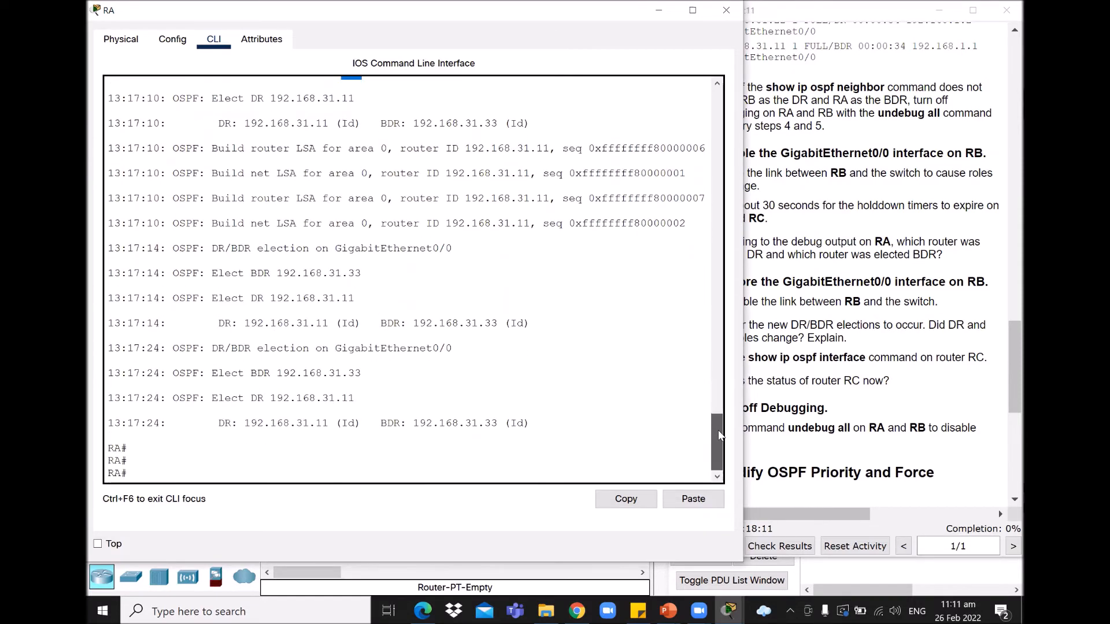
{"action": "key", "text": "Return"}
Step: Highlight the debug lines electing 192.168.31.11 as DR and 192.168.31.33 as BDR
{"action": "left_click_drag", "start_coordinate": [216, 399], "coordinate": [357, 401]}
{"action": "left_click", "coordinate": [358, 401]}
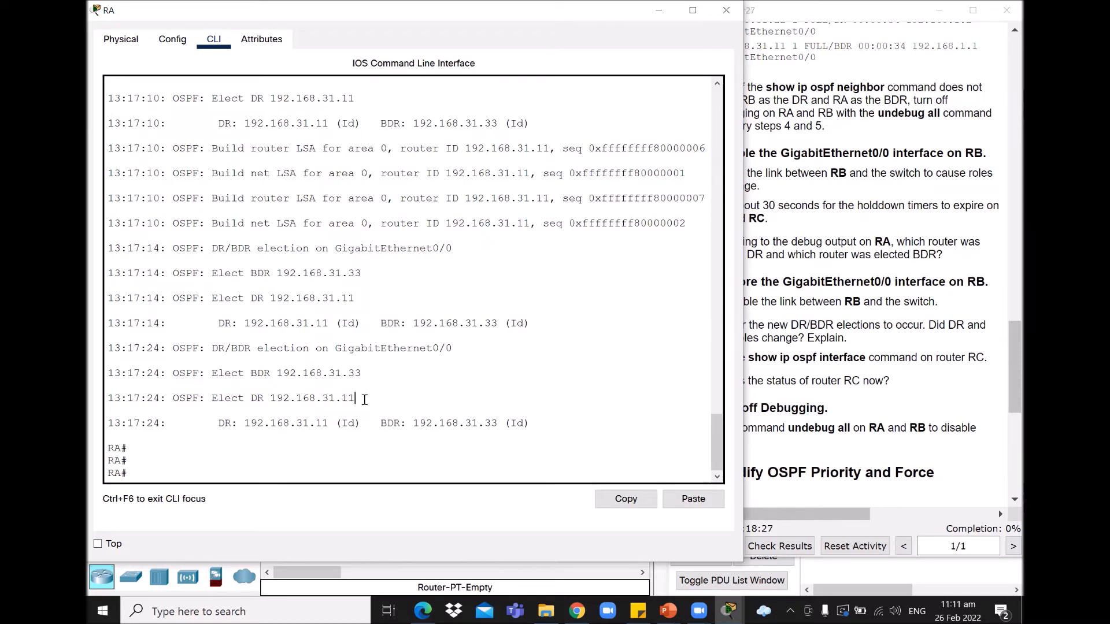
{"action": "left_click_drag", "start_coordinate": [357, 398], "coordinate": [214, 399]}
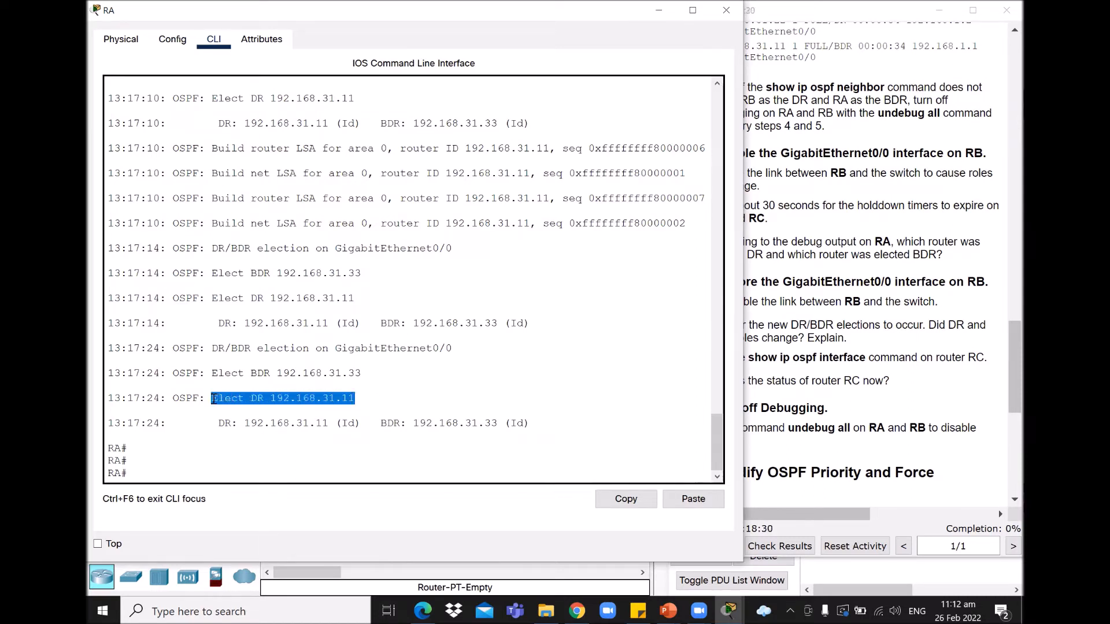
{"action": "left_click", "coordinate": [306, 399]}
{"action": "double_click", "coordinate": [255, 399]}
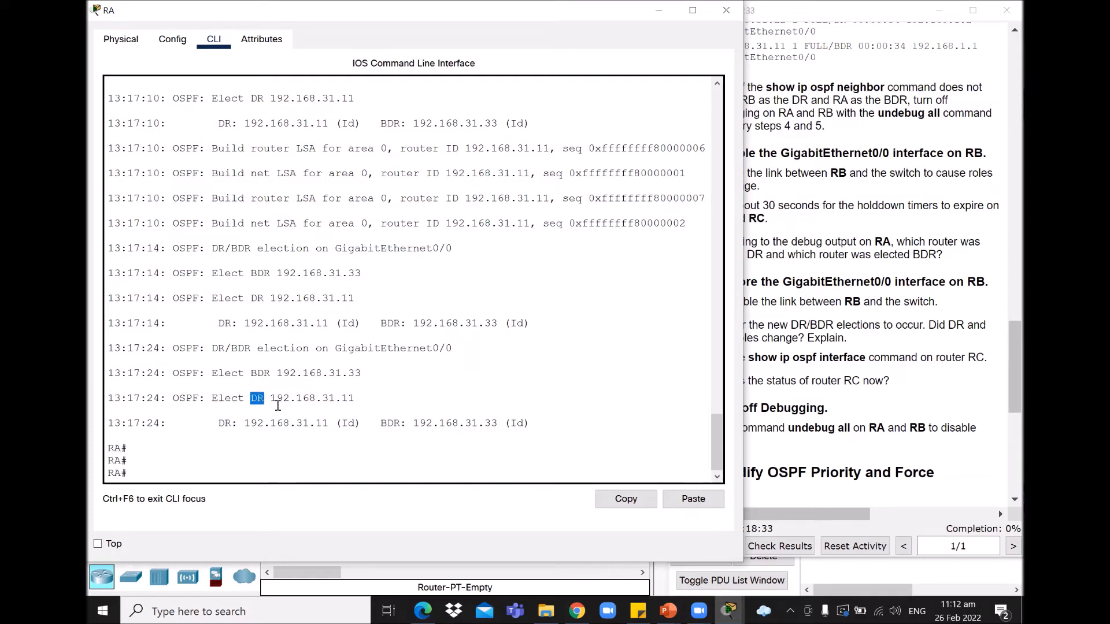
{"action": "left_click_drag", "start_coordinate": [377, 375], "coordinate": [214, 374]}
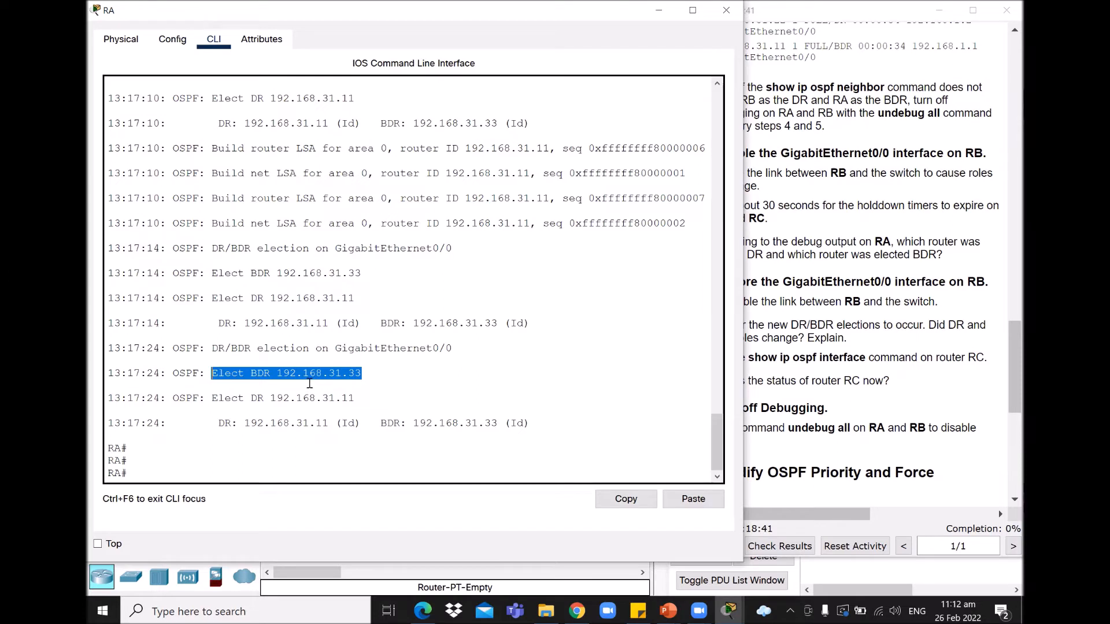
{"action": "left_click_drag", "start_coordinate": [362, 373], "coordinate": [350, 371]}
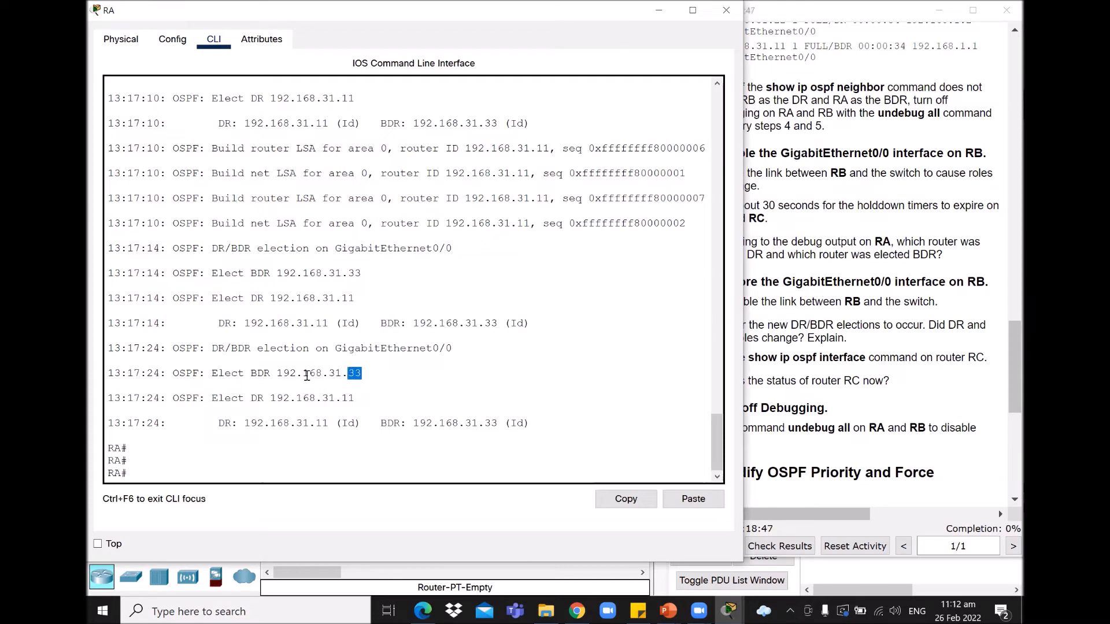
{"action": "left_click_drag", "start_coordinate": [270, 373], "coordinate": [250, 373]}
{"action": "left_click", "coordinate": [359, 396]}
{"action": "left_click_drag", "start_coordinate": [359, 396], "coordinate": [248, 395]}
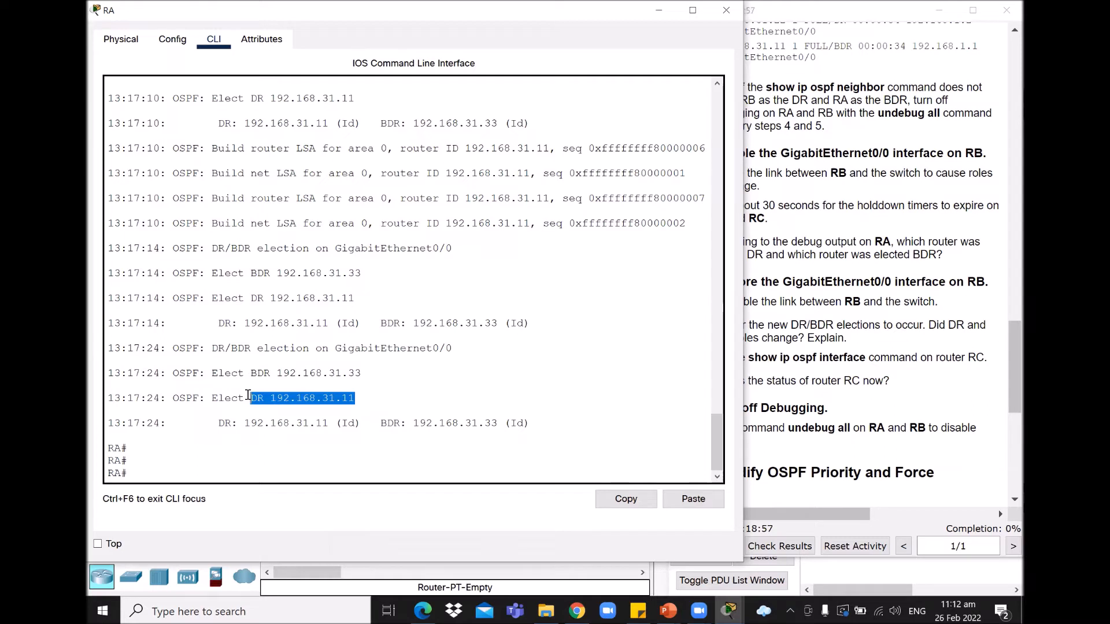
{"action": "left_click_drag", "start_coordinate": [363, 374], "coordinate": [248, 377]}
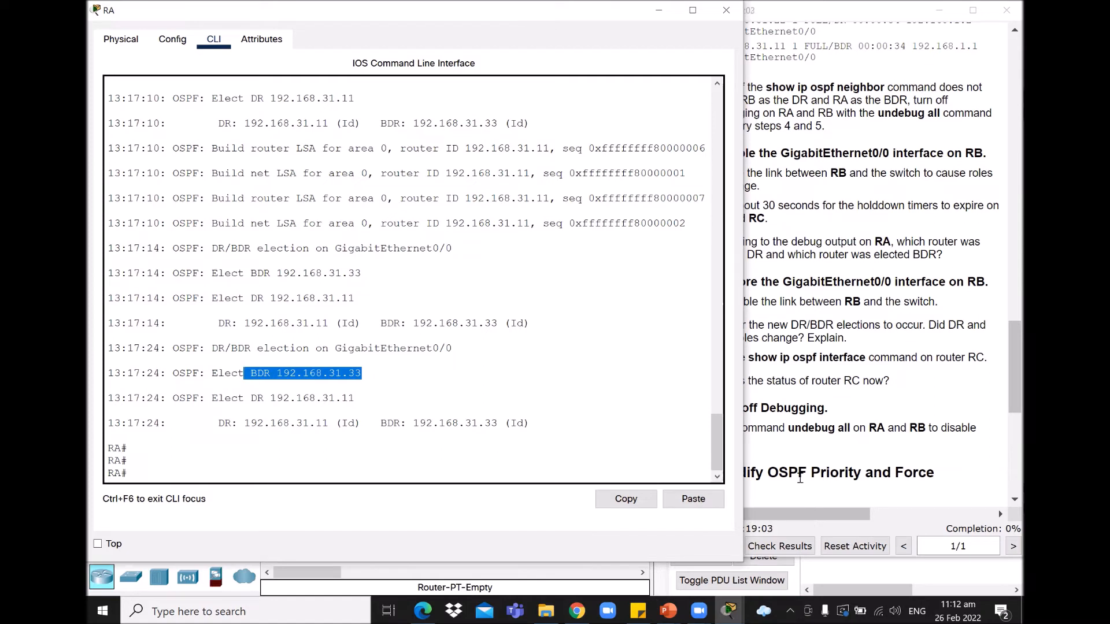
{"action": "left_click", "coordinate": [901, 413]}
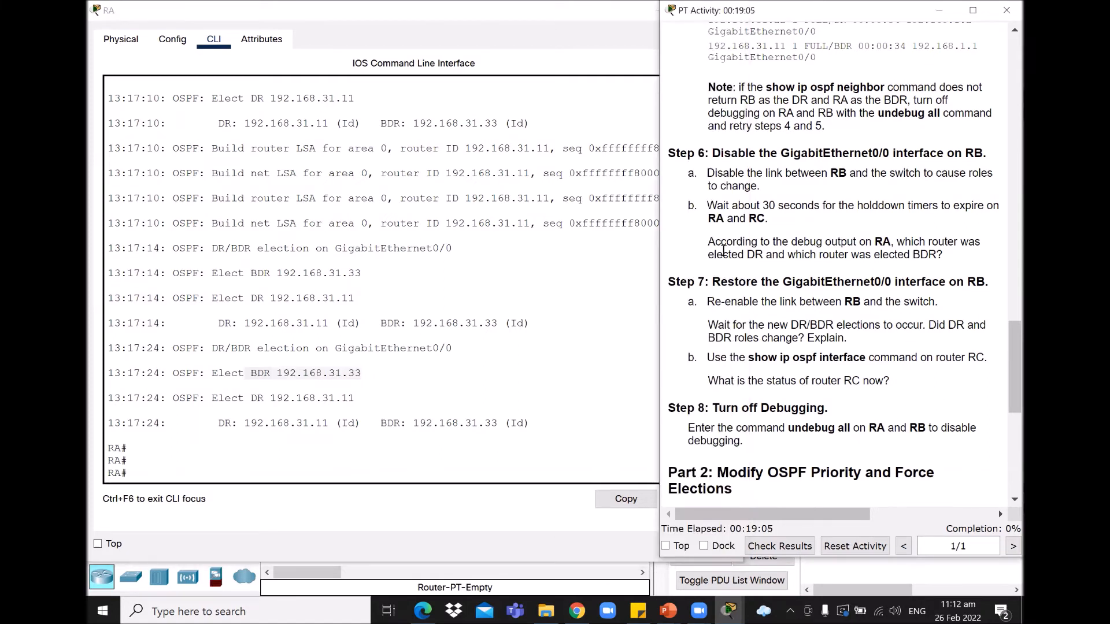
Step: Read the DR/BDR election question and Step 7a on re-enabling RB's link, then return to the topology
{"action": "left_click_drag", "start_coordinate": [708, 243], "coordinate": [953, 259]}
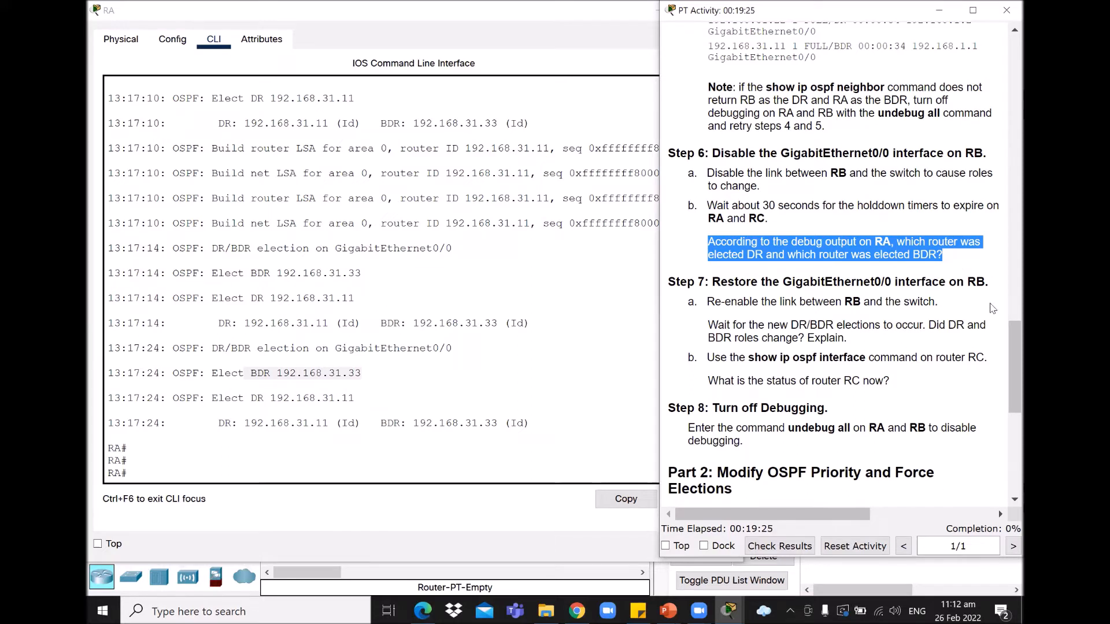
{"action": "left_click_drag", "start_coordinate": [1009, 327], "coordinate": [1007, 337]}
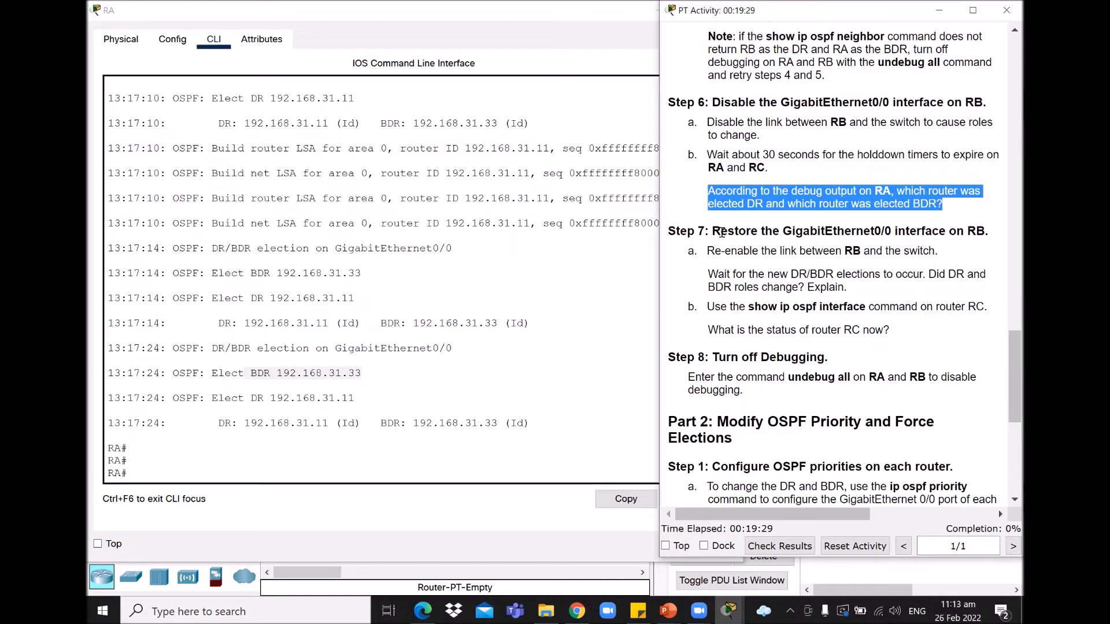
{"action": "left_click_drag", "start_coordinate": [676, 231], "coordinate": [990, 232]}
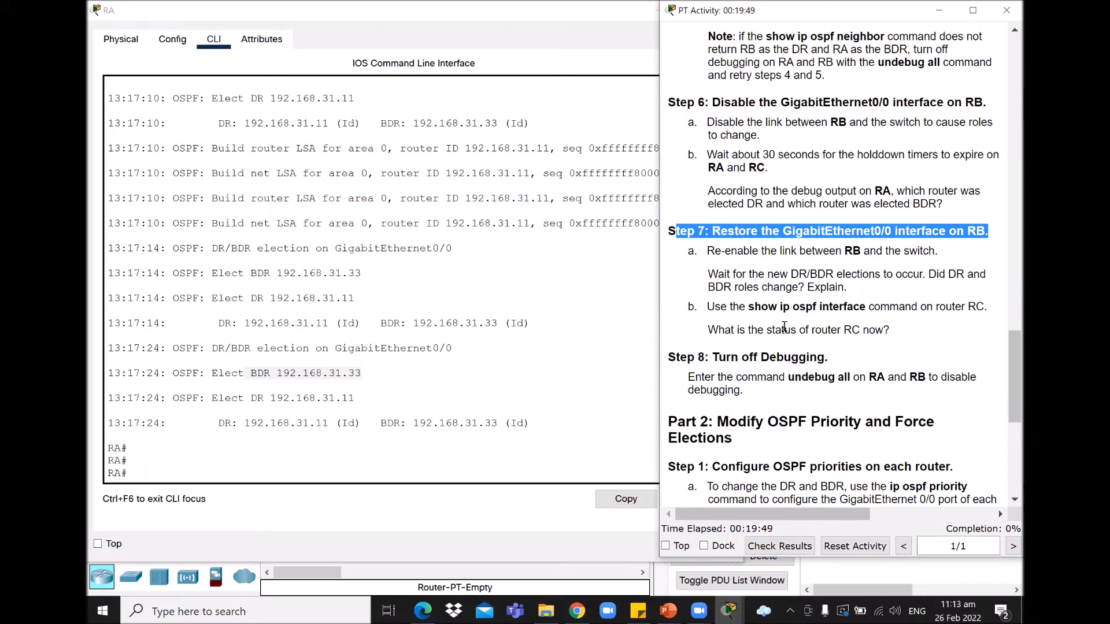
{"action": "left_click", "coordinate": [690, 253]}
{"action": "left_click_drag", "start_coordinate": [691, 253], "coordinate": [939, 254]}
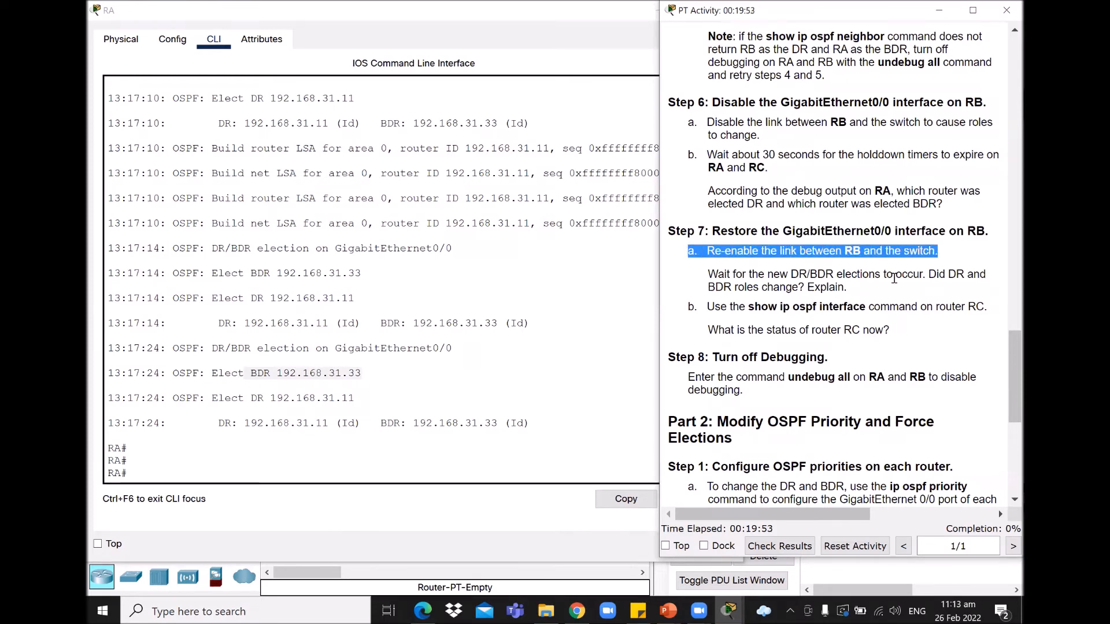
{"action": "left_click", "coordinate": [729, 612]}
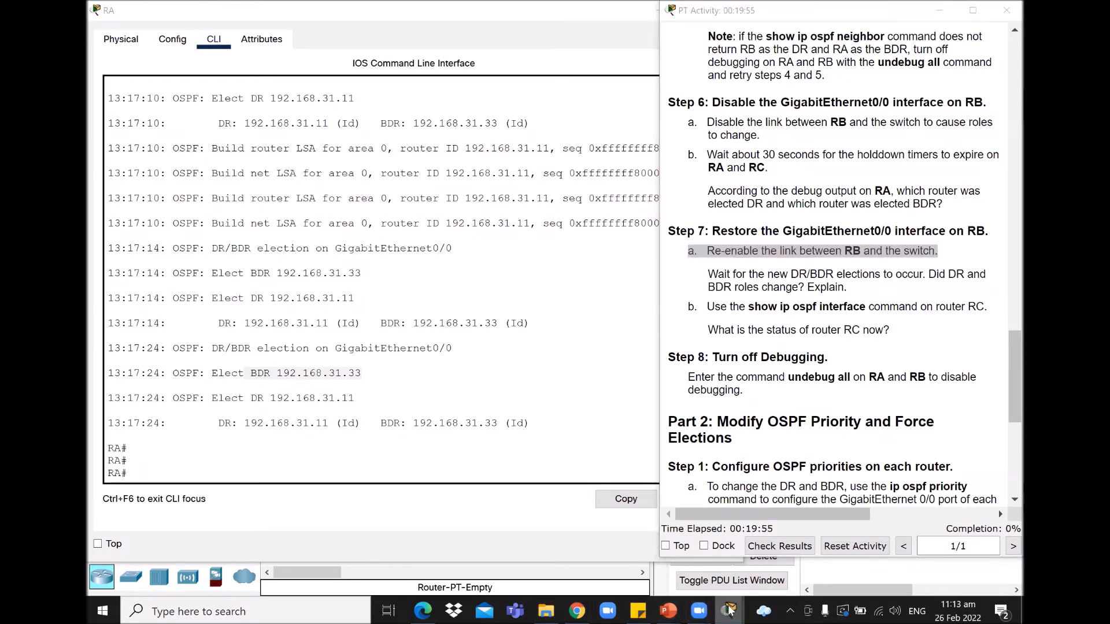
{"action": "left_click", "coordinate": [572, 529]}
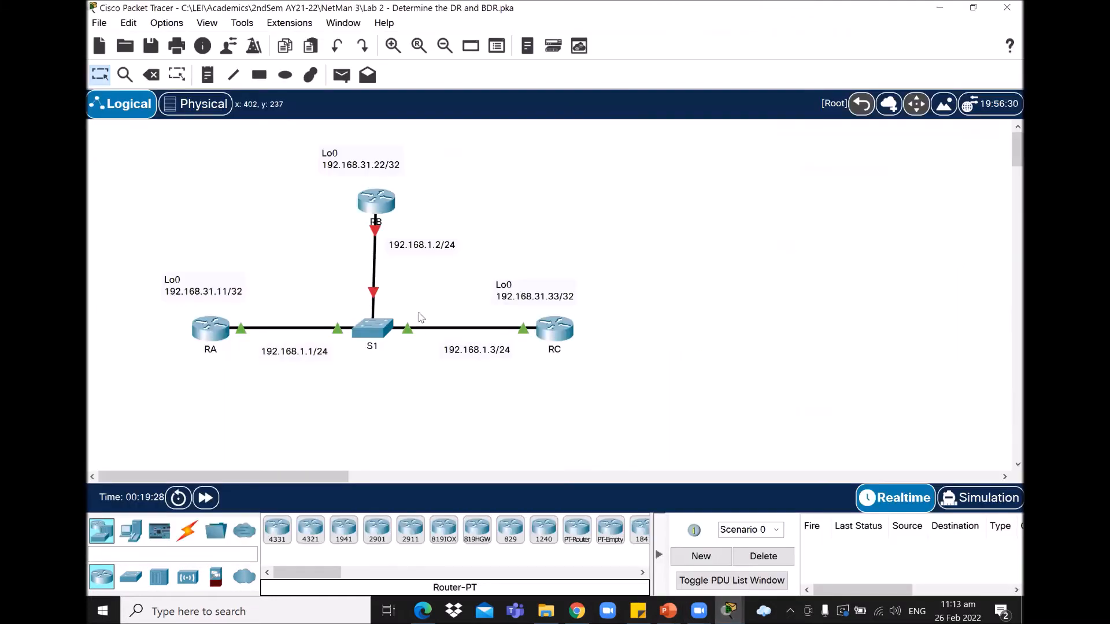
Step: On RB, run 'int g0/0' and 'no shut' to re-enable G0/0, then exit interface configuration
{"action": "left_click", "coordinate": [378, 206]}
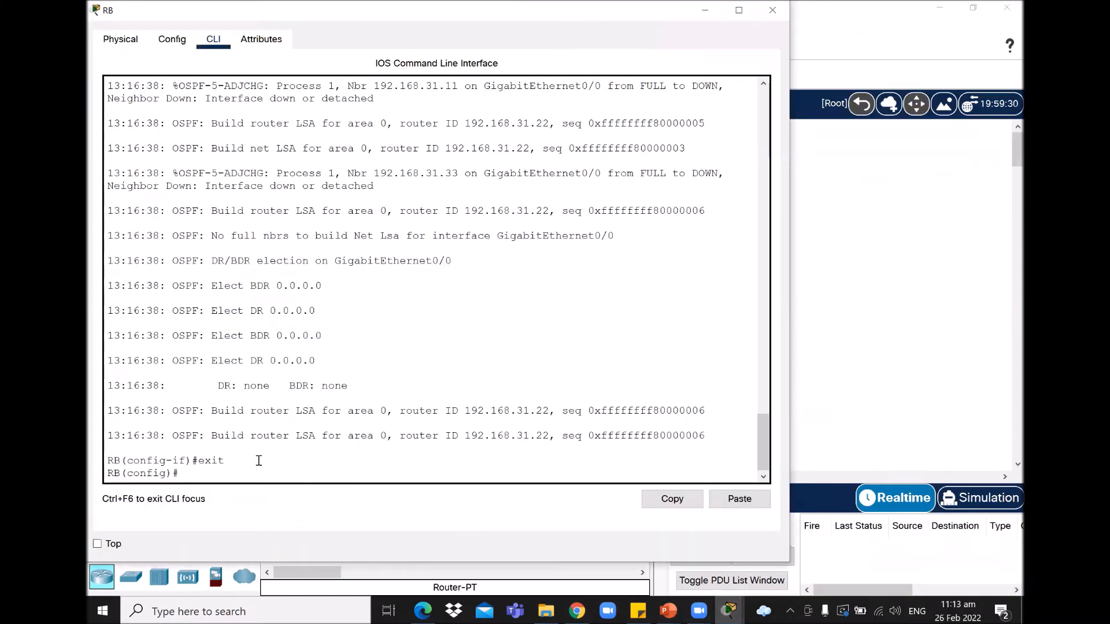
{"action": "type", "text": "i"}
{"action": "key", "text": "BackSpace"}
{"action": "key", "text": "BackSpace"}
{"action": "key", "text": "BackSpace"}
{"action": "key", "text": "BackSpace"}
{"action": "type", "text": "int g0/0"}
{"action": "key", "text": "Return"}
{"action": "type", "text": "no shut"}
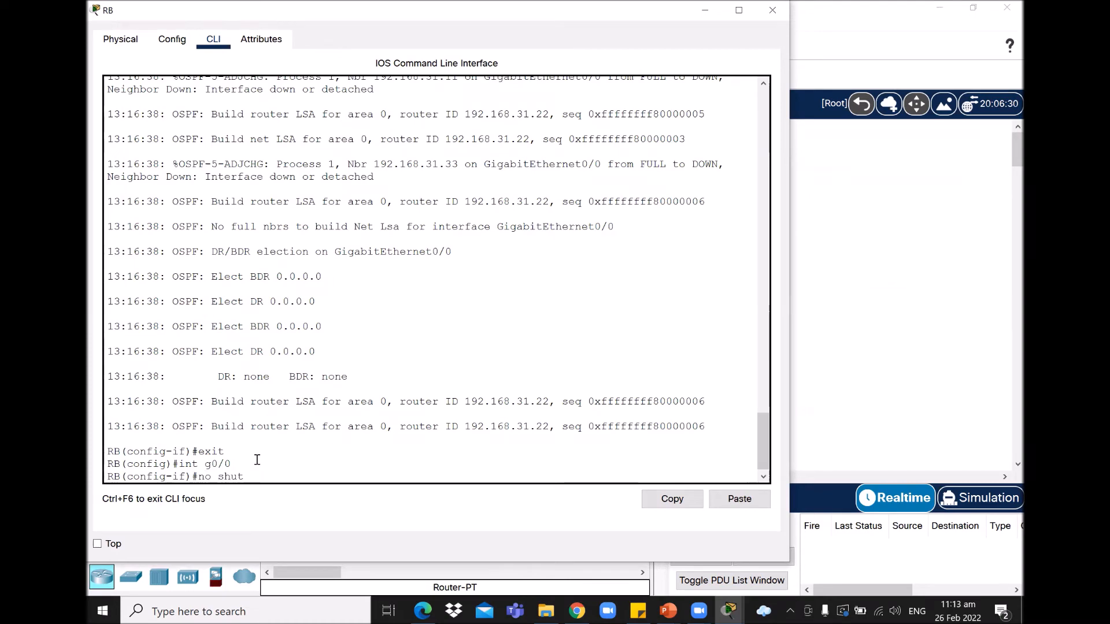
{"action": "key", "text": "Return"}
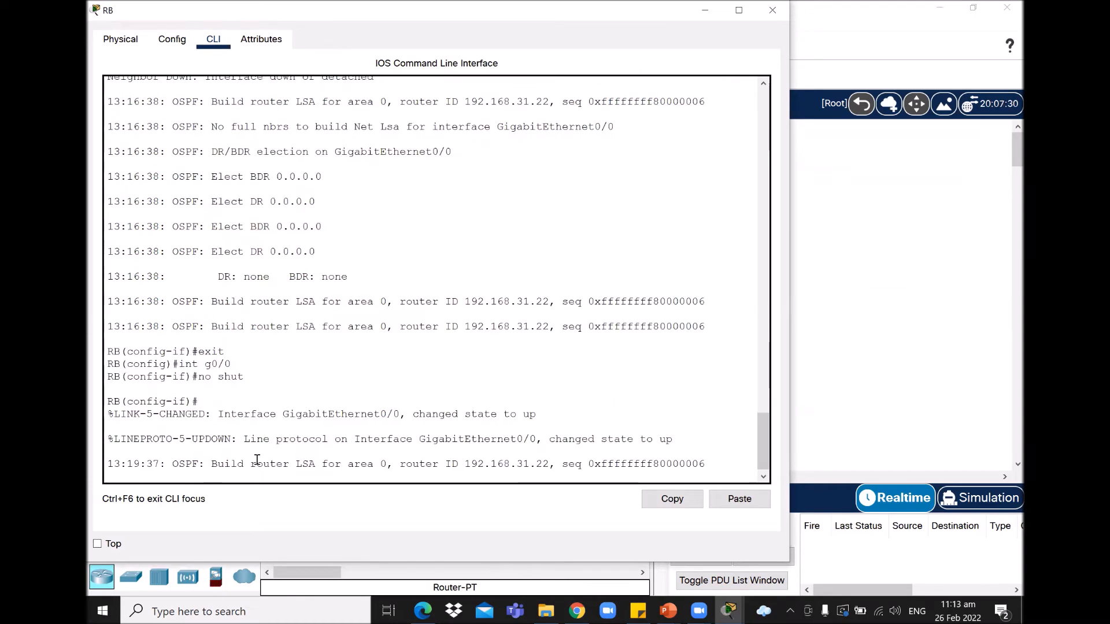
{"action": "key", "text": "Return"}
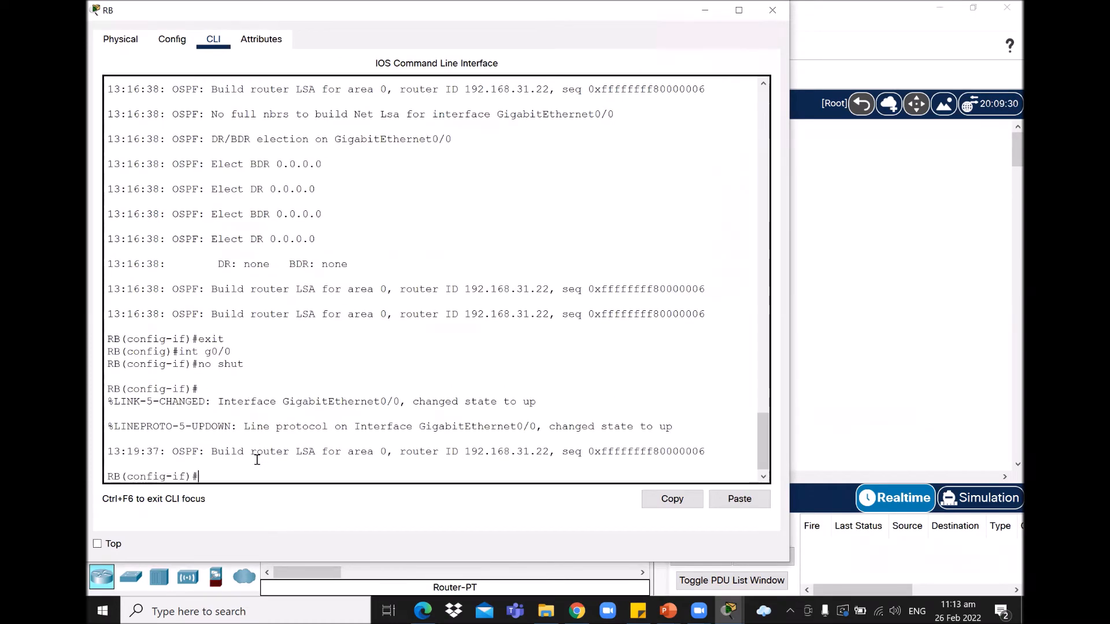
{"action": "type", "text": "exit"}
{"action": "key", "text": "Return"}
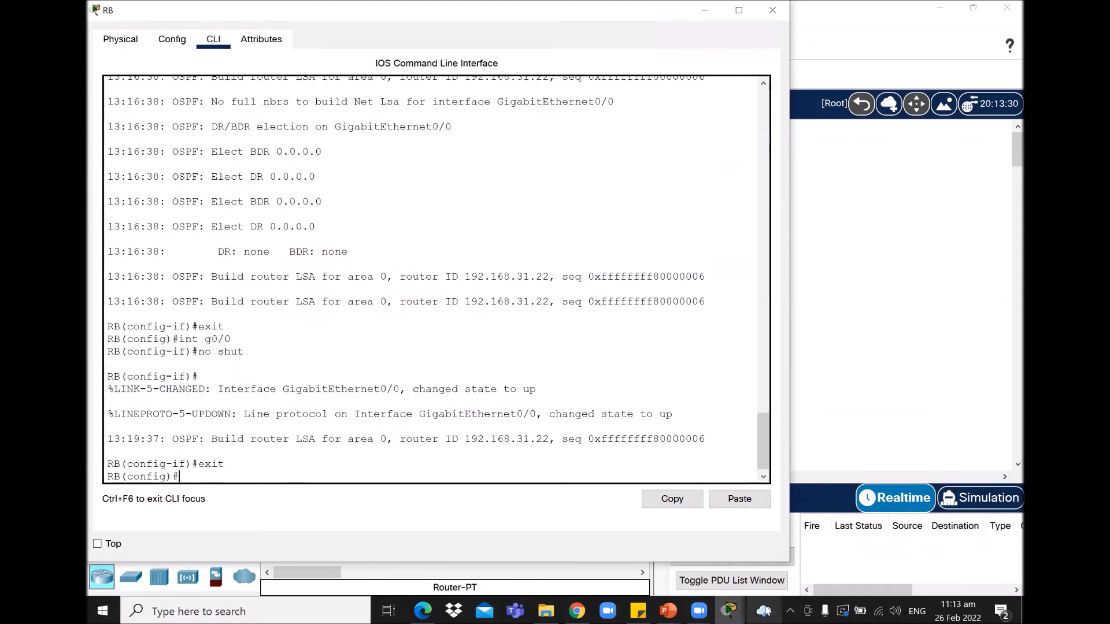
{"action": "left_click", "coordinate": [886, 433]}
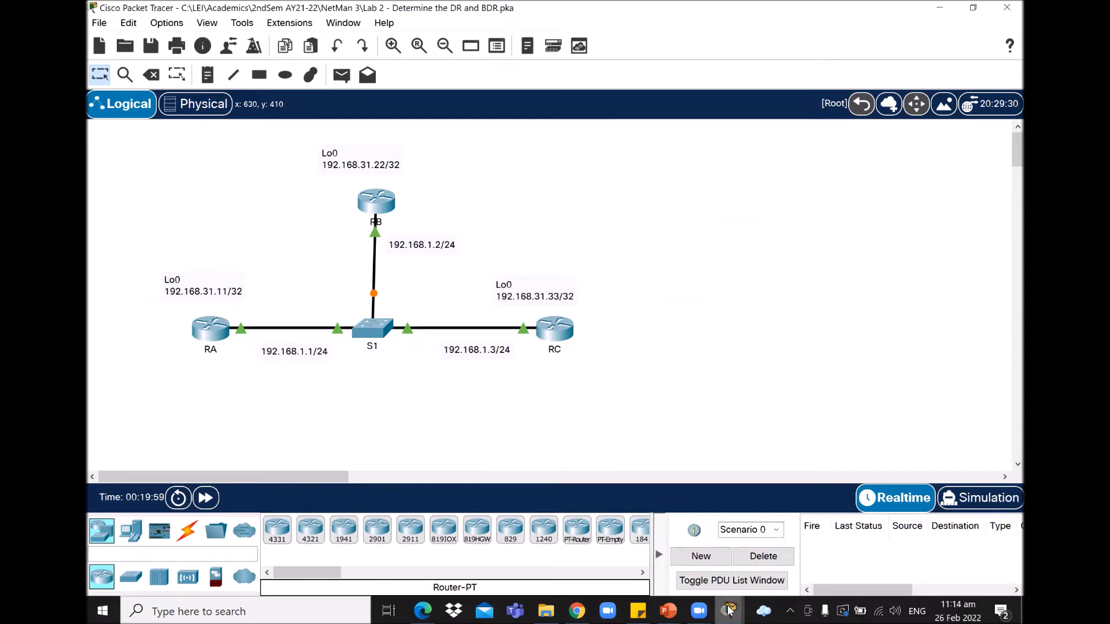
Step: Show the PT Activity instructions for Step 7 beside the topology
{"action": "mouse_move", "coordinate": [710, 604]}
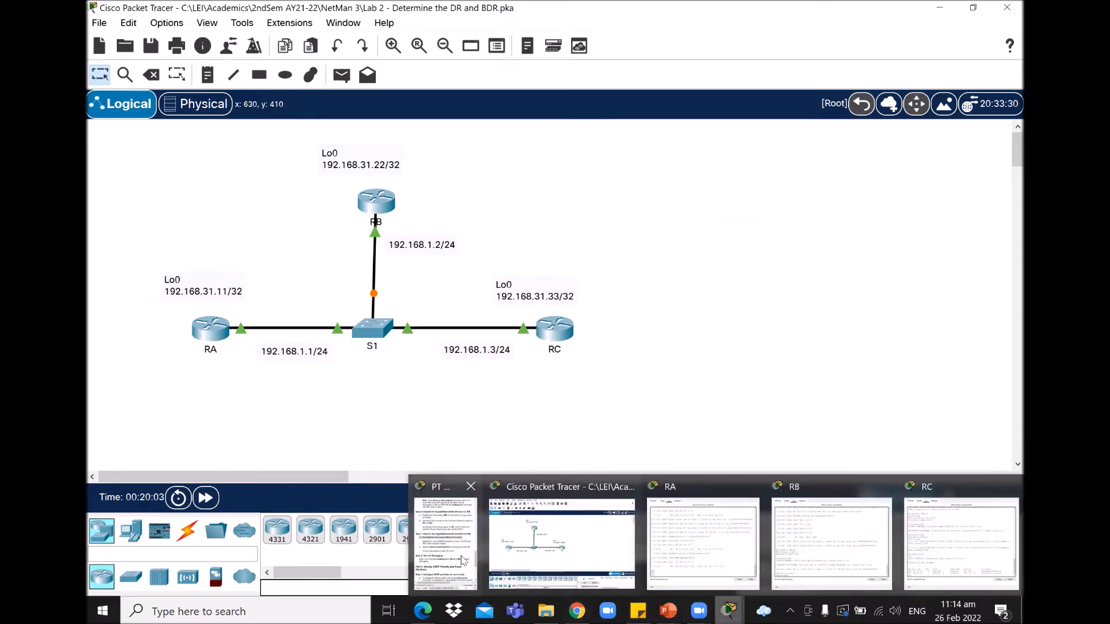
{"action": "left_click", "coordinate": [454, 541]}
{"action": "left_click", "coordinate": [812, 285]}
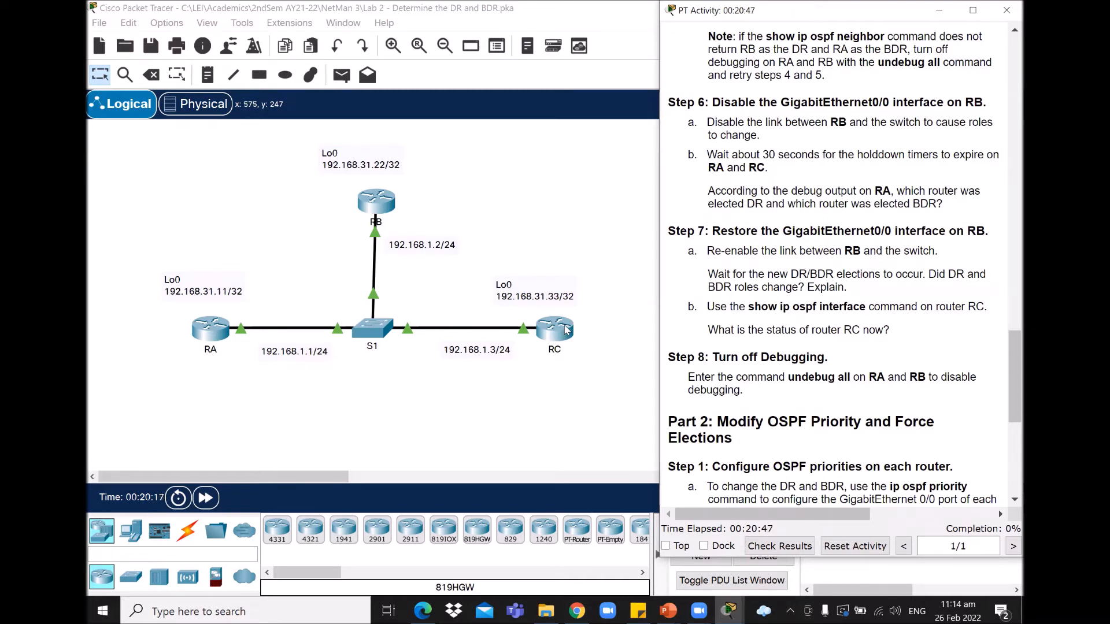
Step: Run 'show ip ospf interface' on router RC
{"action": "left_click", "coordinate": [552, 342]}
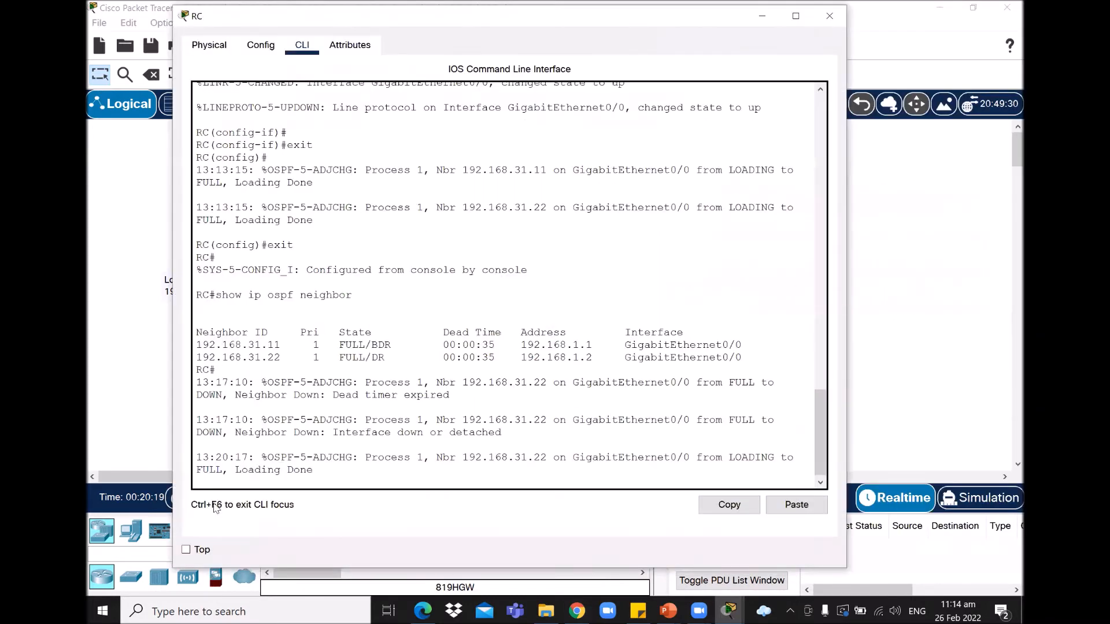
{"action": "key", "text": "Return"}
{"action": "key", "text": "Return"}
{"action": "key", "text": "Return"}
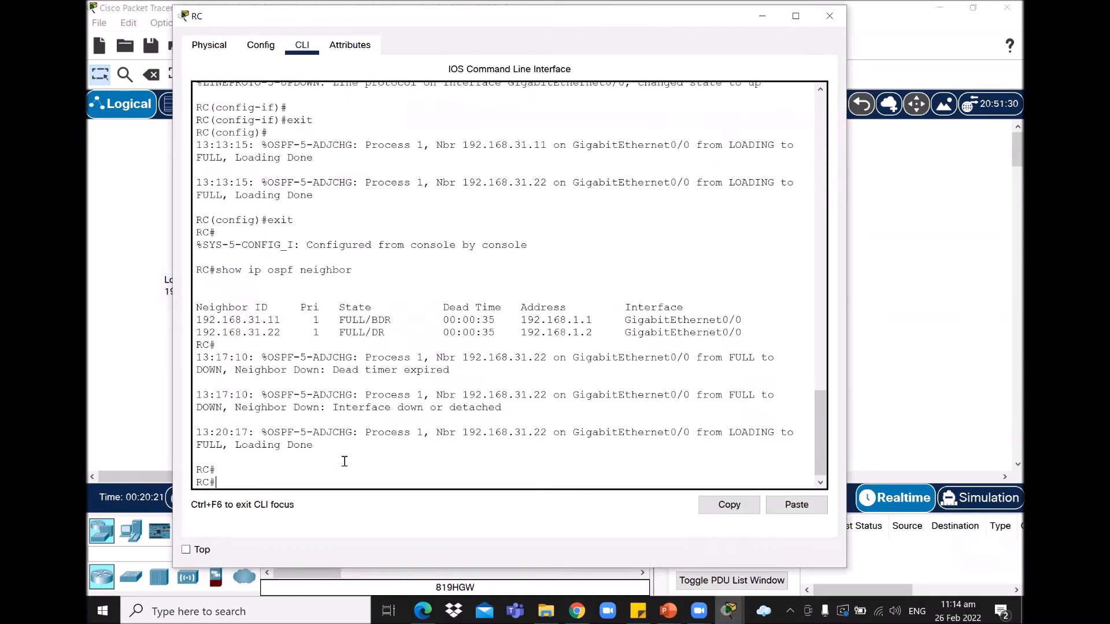
{"action": "type", "text": "show i"}
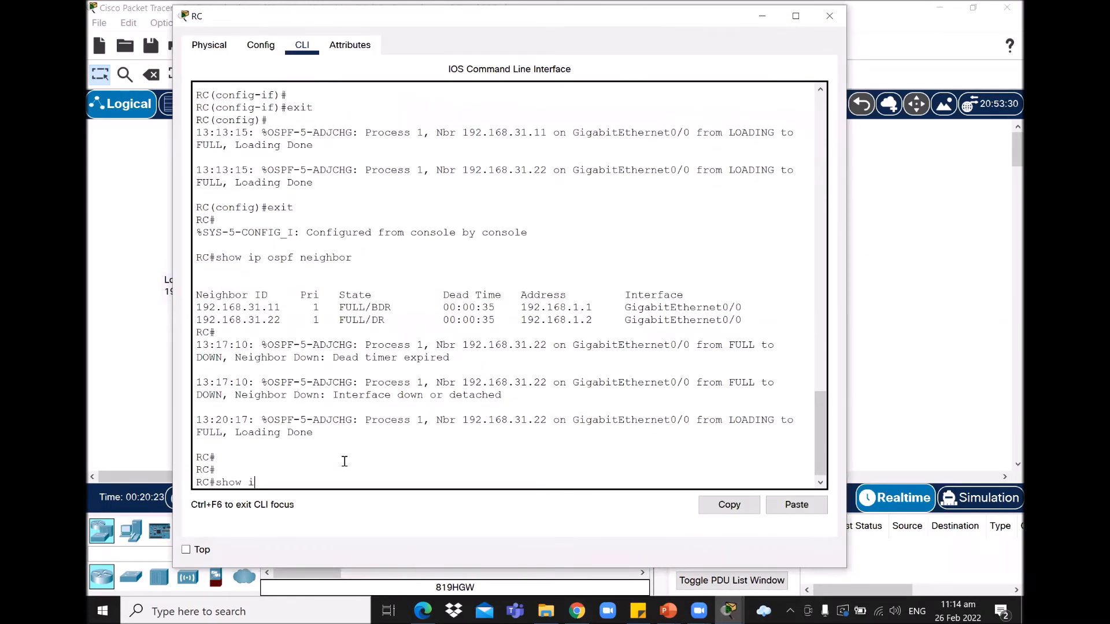
{"action": "type", "text": "p ospf interface"}
{"action": "key", "text": "Return"}
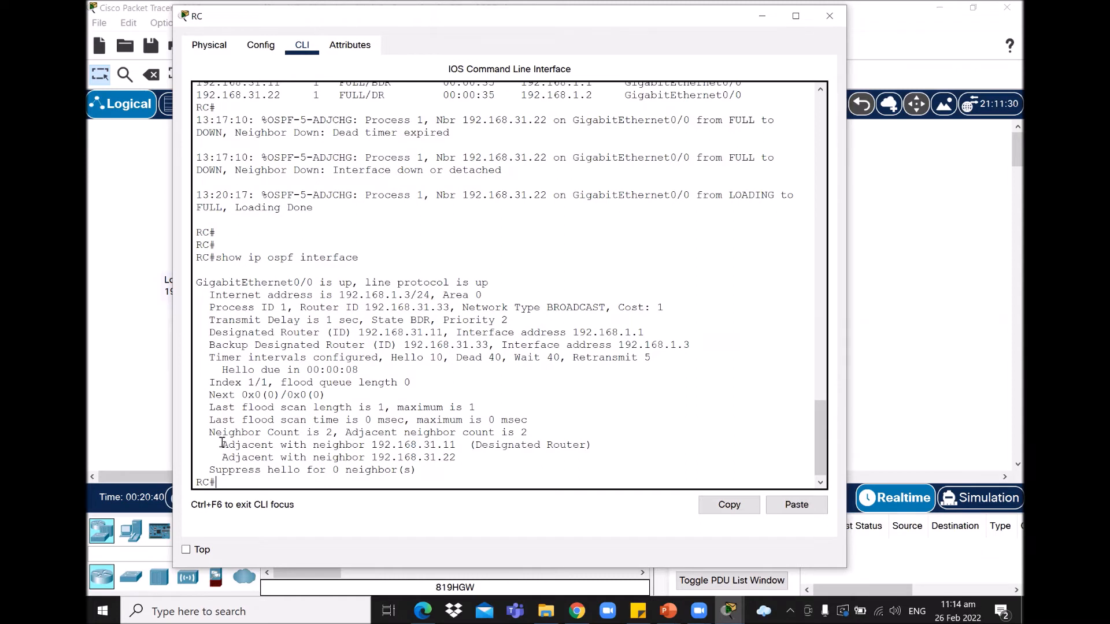
Step: Highlight RC's adjacencies, DR 192.168.31.11, and RC's BDR state with priority 2
{"action": "left_click_drag", "start_coordinate": [223, 444], "coordinate": [458, 445]}
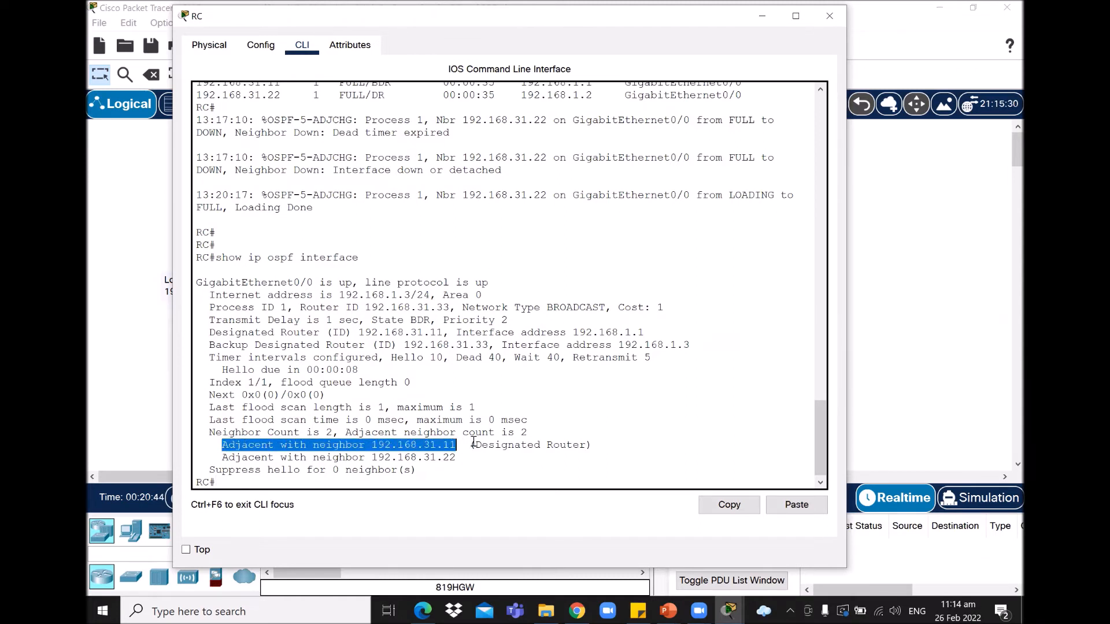
{"action": "left_click_drag", "start_coordinate": [473, 445], "coordinate": [589, 446]}
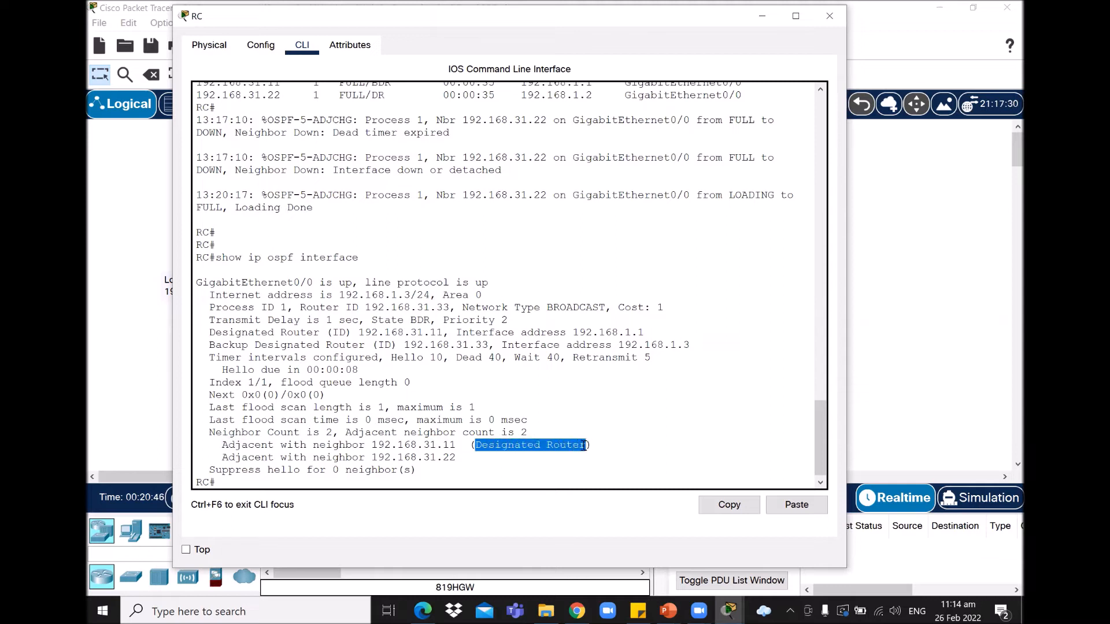
{"action": "left_click_drag", "start_coordinate": [215, 457], "coordinate": [457, 459]}
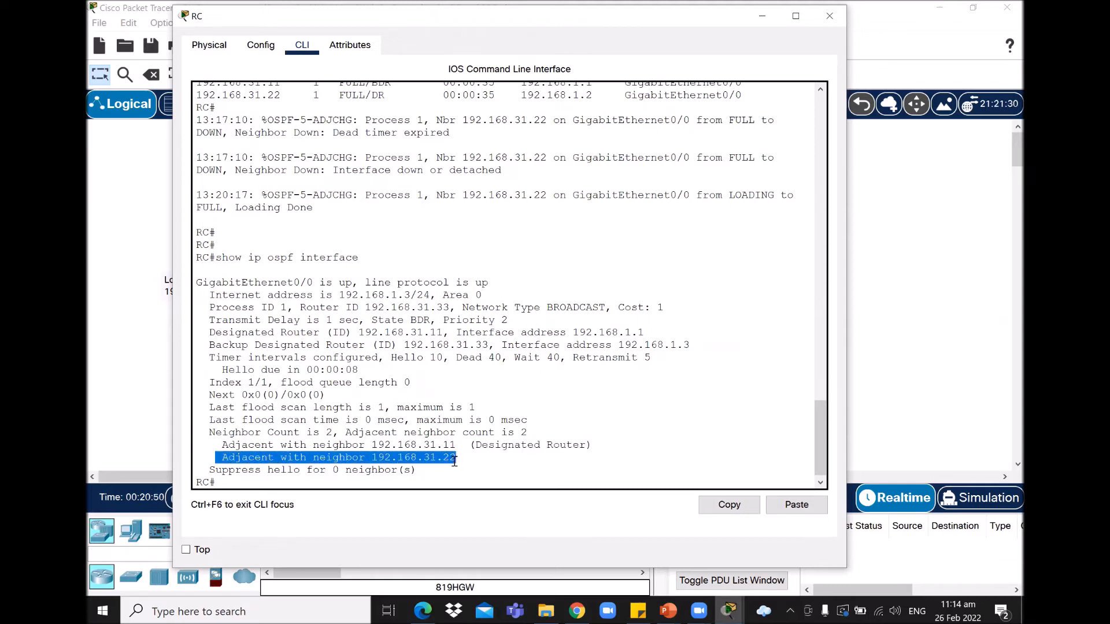
{"action": "left_click", "coordinate": [456, 459]}
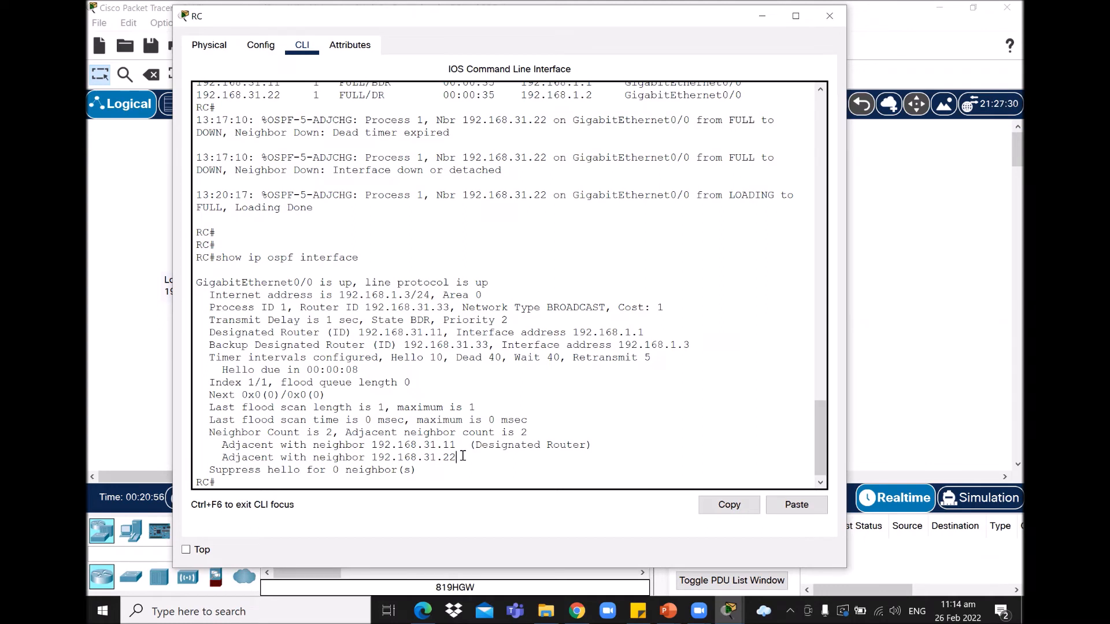
{"action": "left_click_drag", "start_coordinate": [196, 257], "coordinate": [211, 256]}
{"action": "left_click_drag", "start_coordinate": [409, 319], "coordinate": [430, 318]}
{"action": "left_click_drag", "start_coordinate": [210, 321], "coordinate": [508, 321]}
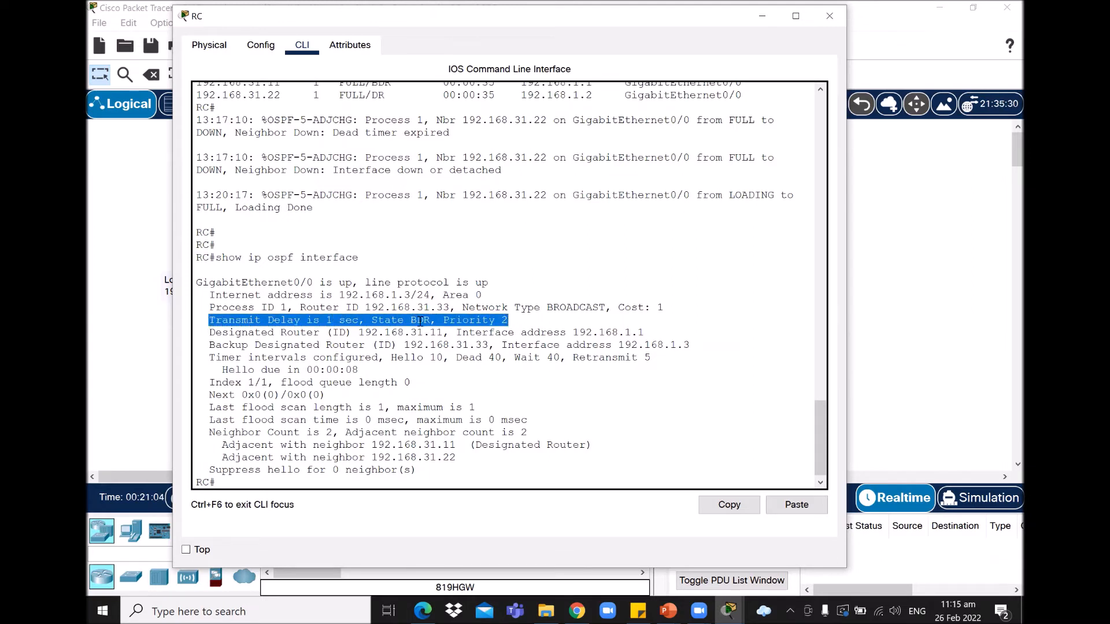
{"action": "left_click", "coordinate": [267, 284]}
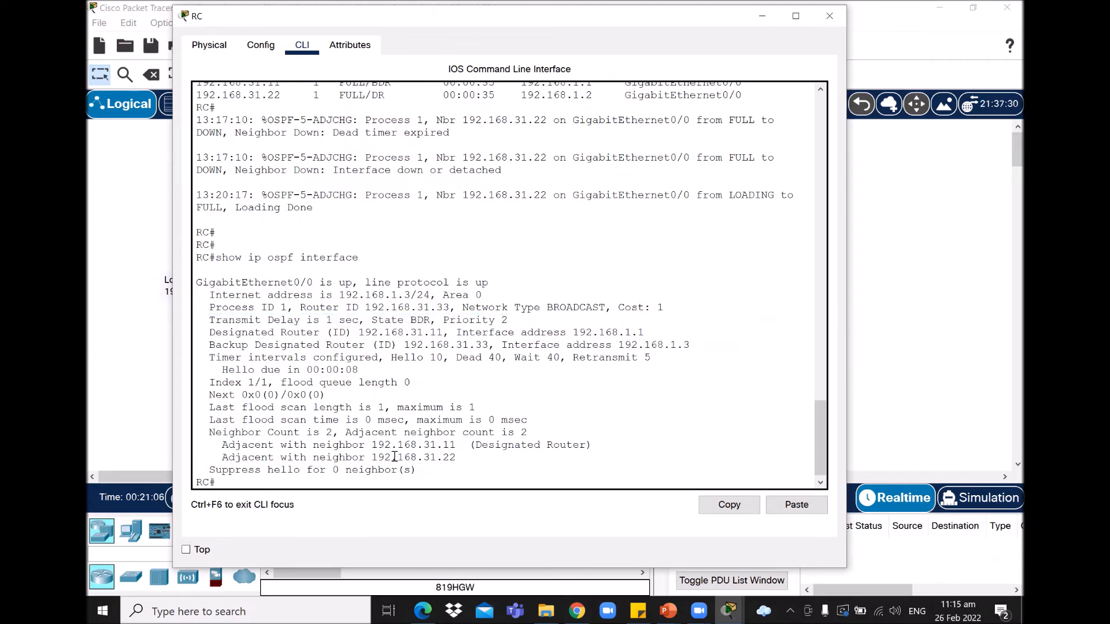
{"action": "left_click", "coordinate": [727, 611]}
Step: Read the RC status question and Step 8 on turning off debugging, then switch to RA's console
{"action": "left_click", "coordinate": [769, 535]}
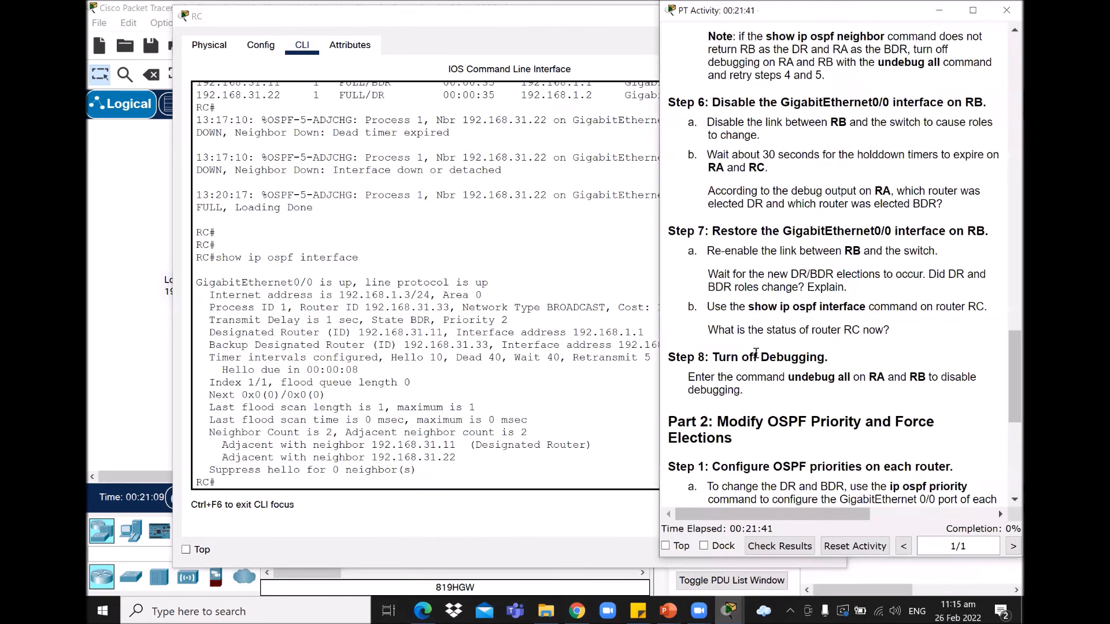
{"action": "left_click_drag", "start_coordinate": [708, 330], "coordinate": [897, 331]}
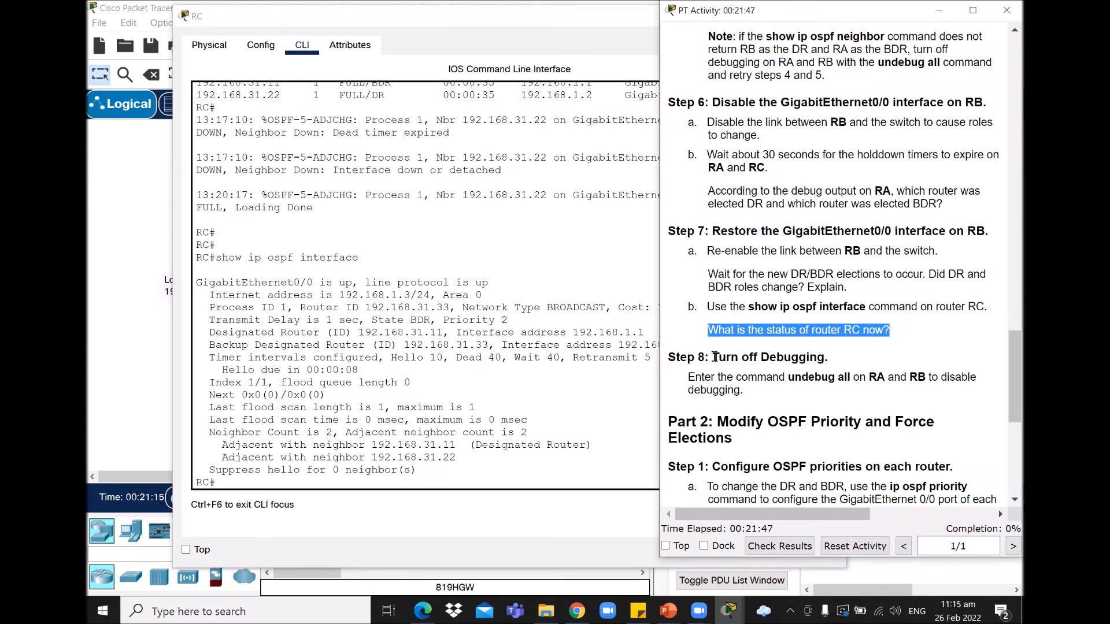
{"action": "left_click_drag", "start_coordinate": [711, 357], "coordinate": [858, 361]}
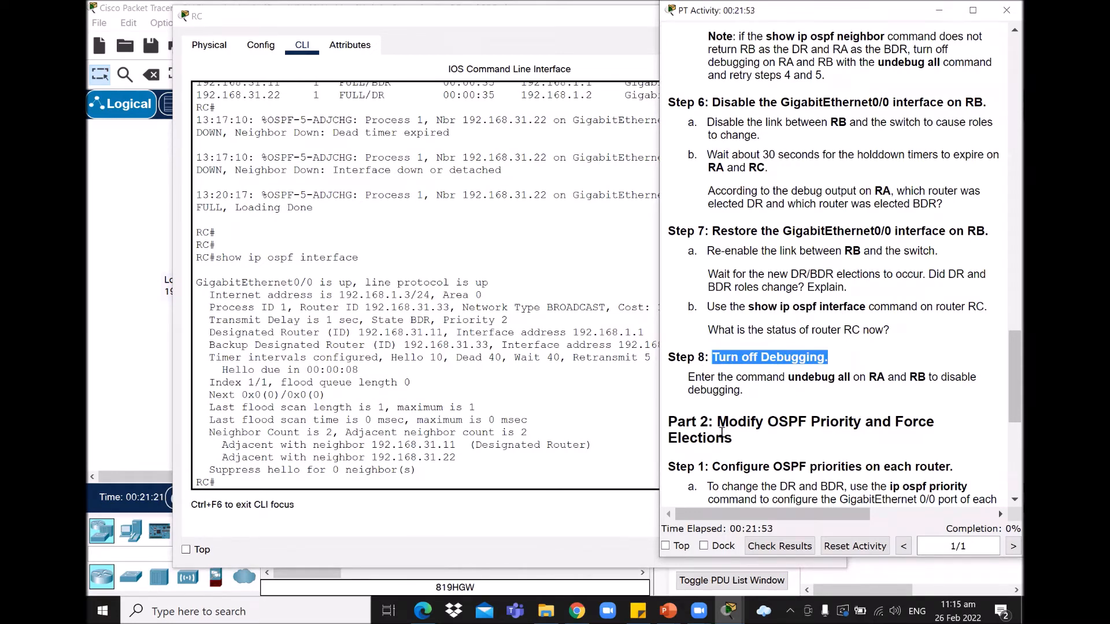
{"action": "left_click", "coordinate": [730, 610]}
{"action": "left_click", "coordinate": [340, 479]}
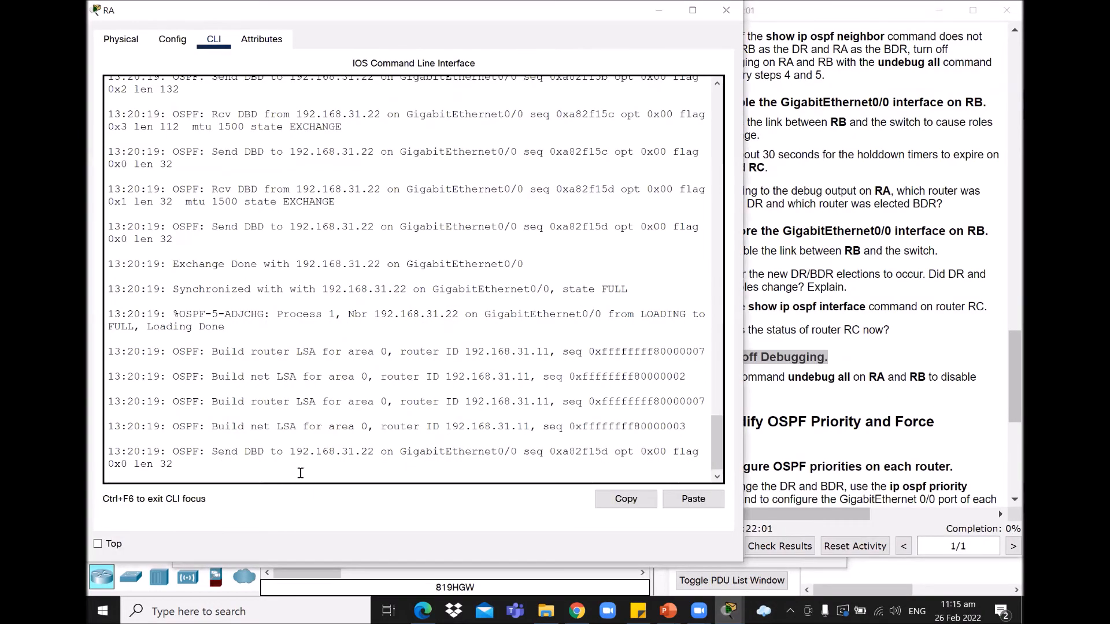
Step: Turn off all debugging on RA with 'undebug all'
{"action": "key", "text": "Return"}
{"action": "type", "text": "undebi"}
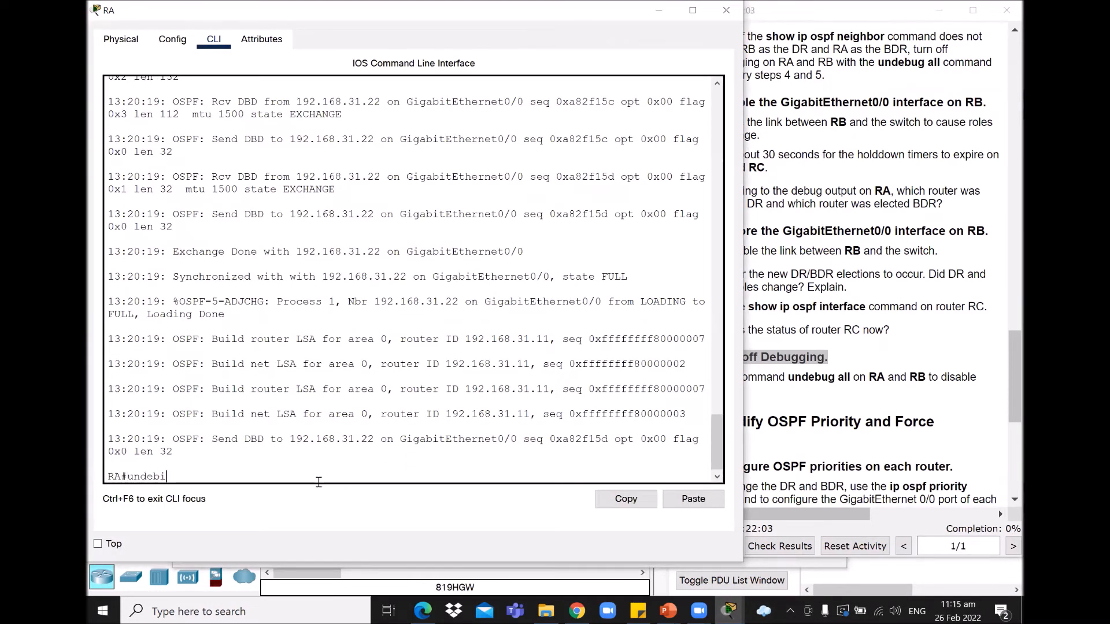
{"action": "key", "text": "BackSpace"}
{"action": "type", "text": "ug all"}
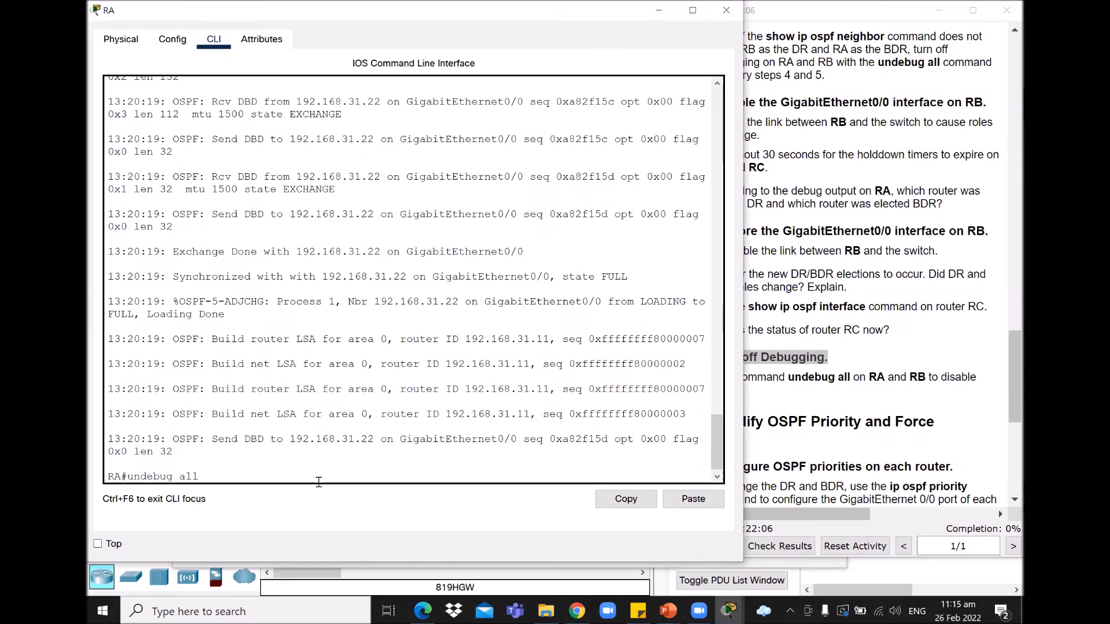
{"action": "key", "text": "Return"}
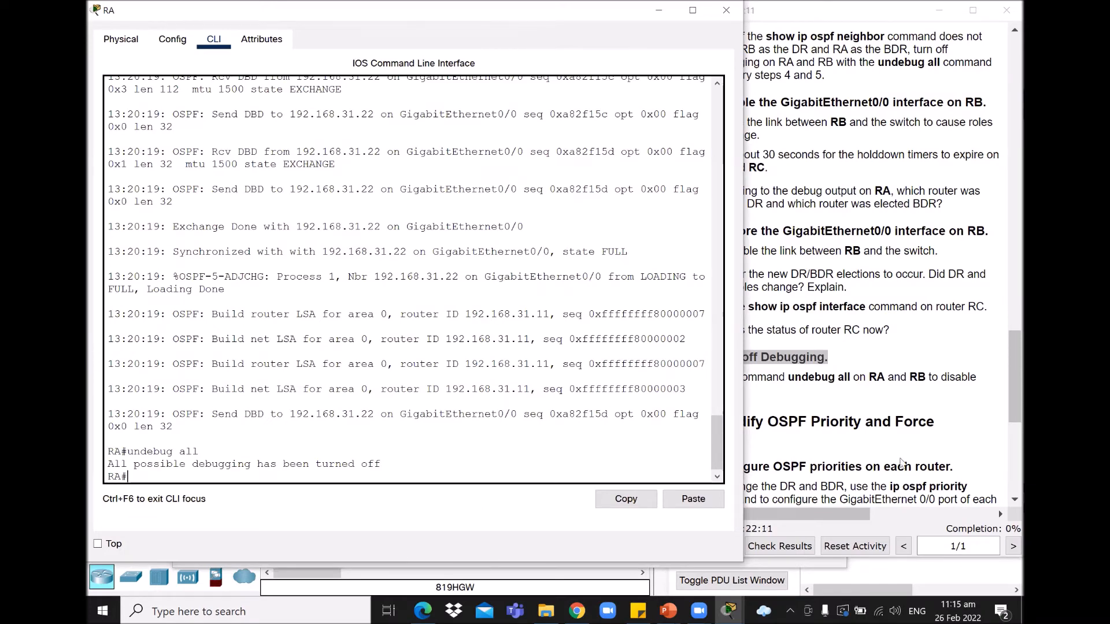
Step: Turn off all debugging on RB with 'do undebug all' from config mode
{"action": "left_click", "coordinate": [729, 611]}
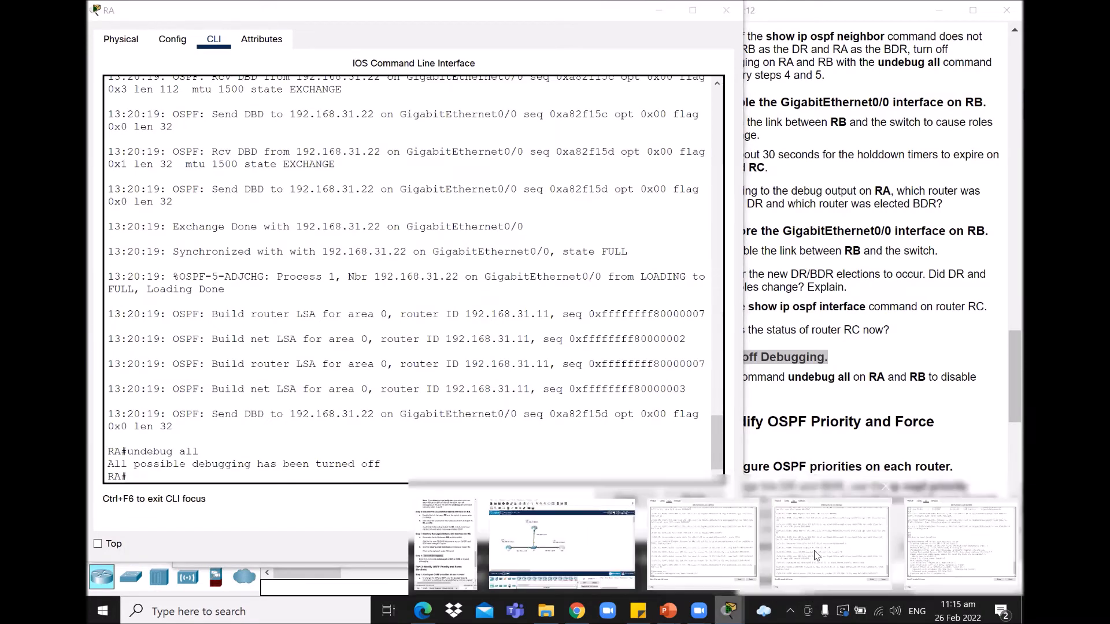
{"action": "left_click", "coordinate": [817, 555]}
{"action": "scroll", "coordinate": [260, 467], "scroll_direction": "down", "scroll_amount": 1}
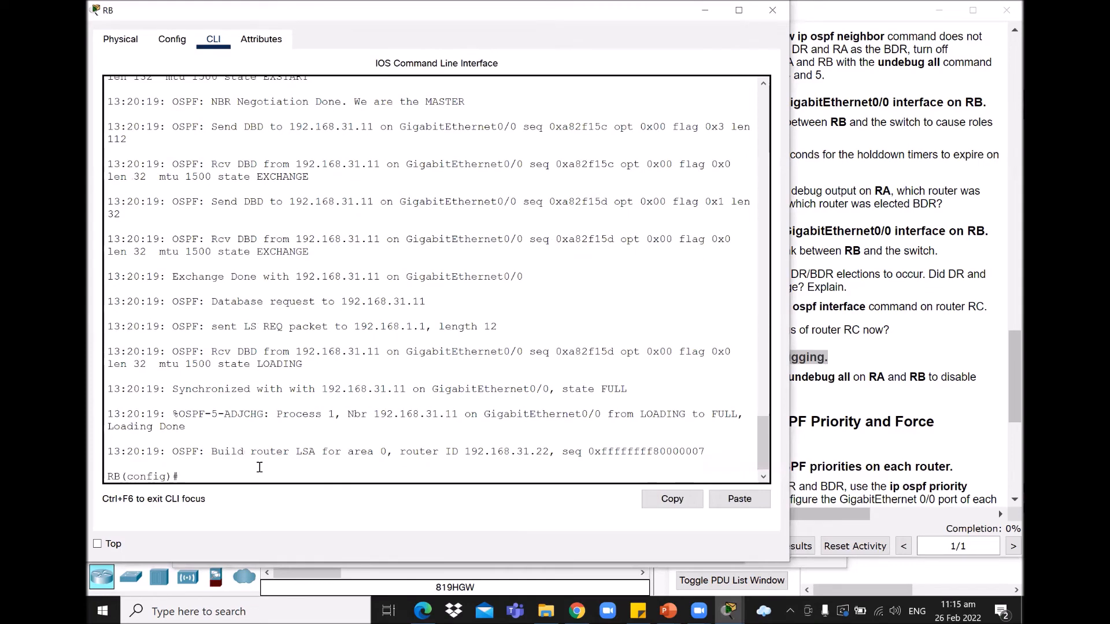
{"action": "type", "text": "do undebug all"}
{"action": "key", "text": "Return"}
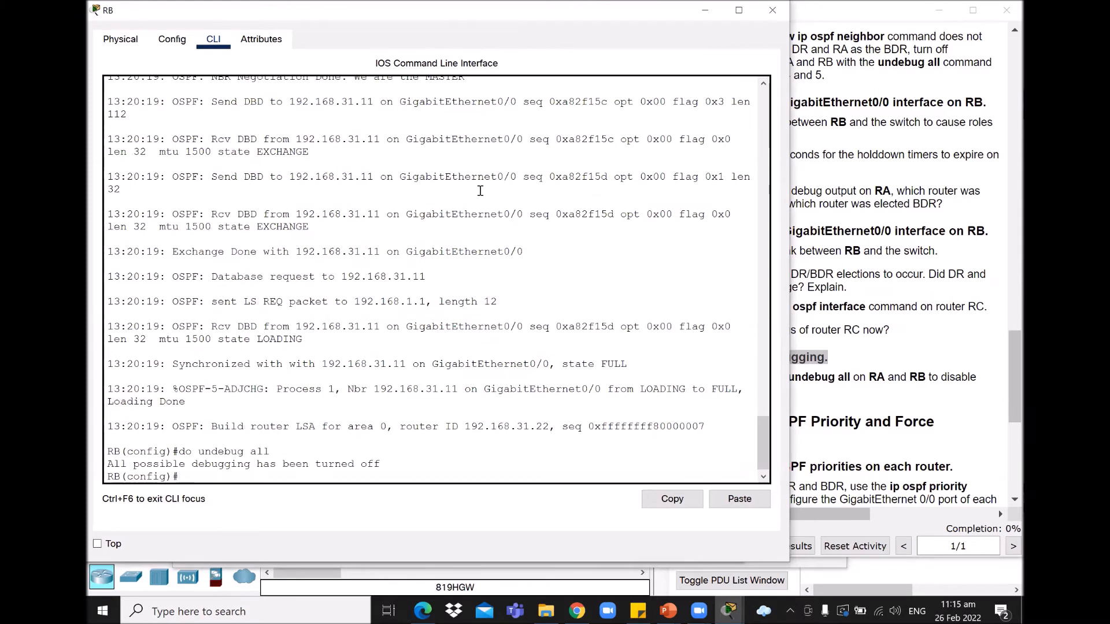
{"action": "left_click", "coordinate": [947, 370]}
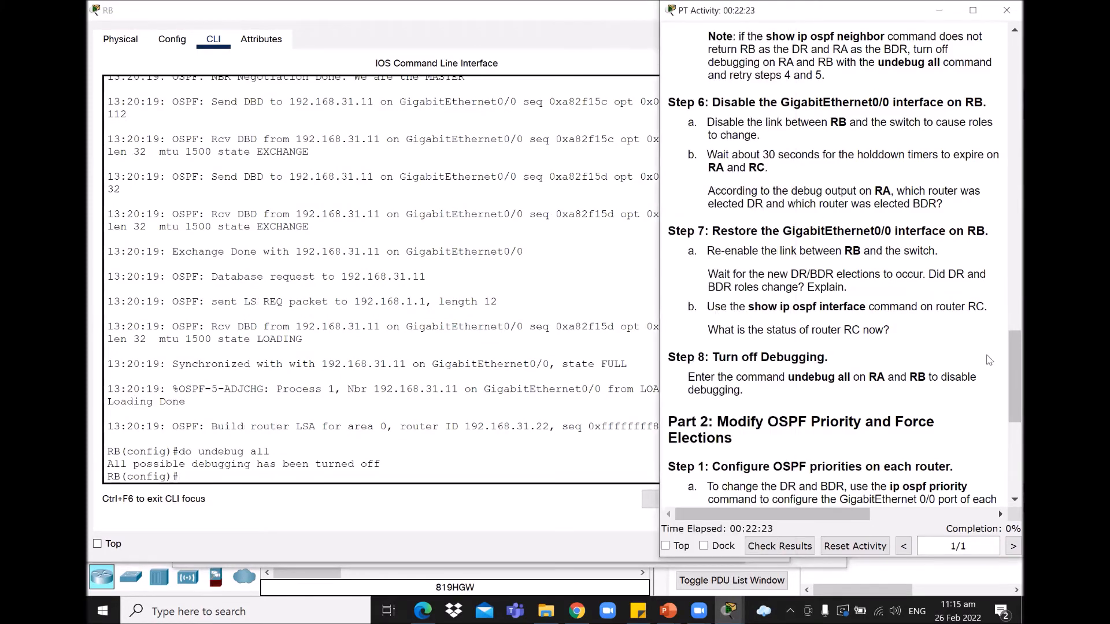
Step: Scroll the instructions to Part 2's priorities (RA 200, RB 100, RC 1) and return to RB's console
{"action": "left_click_drag", "start_coordinate": [1009, 360], "coordinate": [1006, 415]}
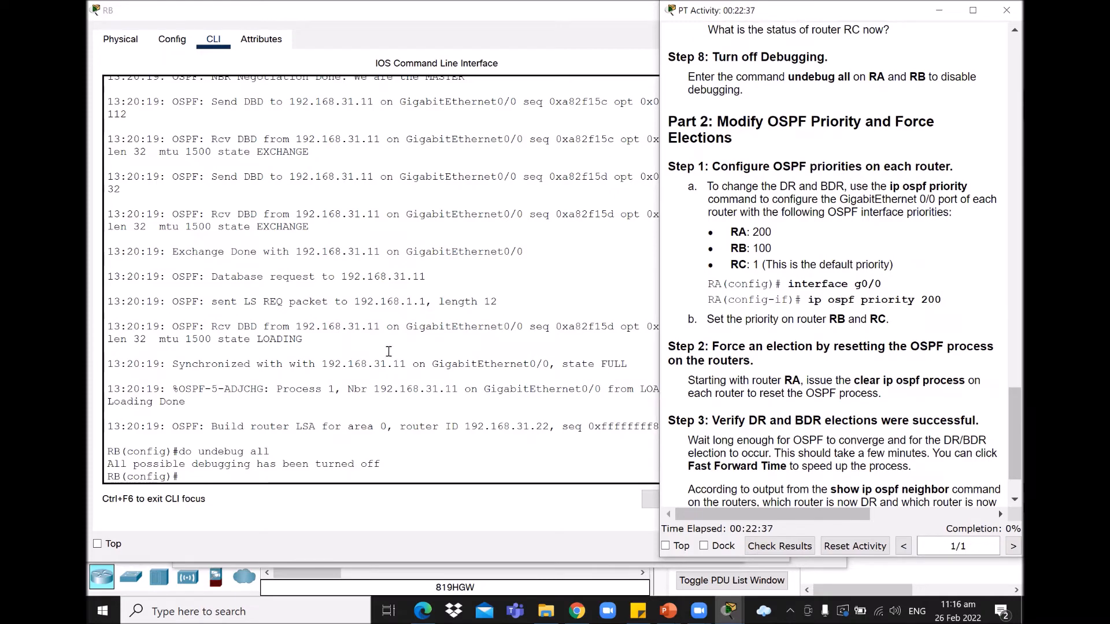
{"action": "scroll", "coordinate": [389, 352], "scroll_direction": "up", "scroll_amount": 15}
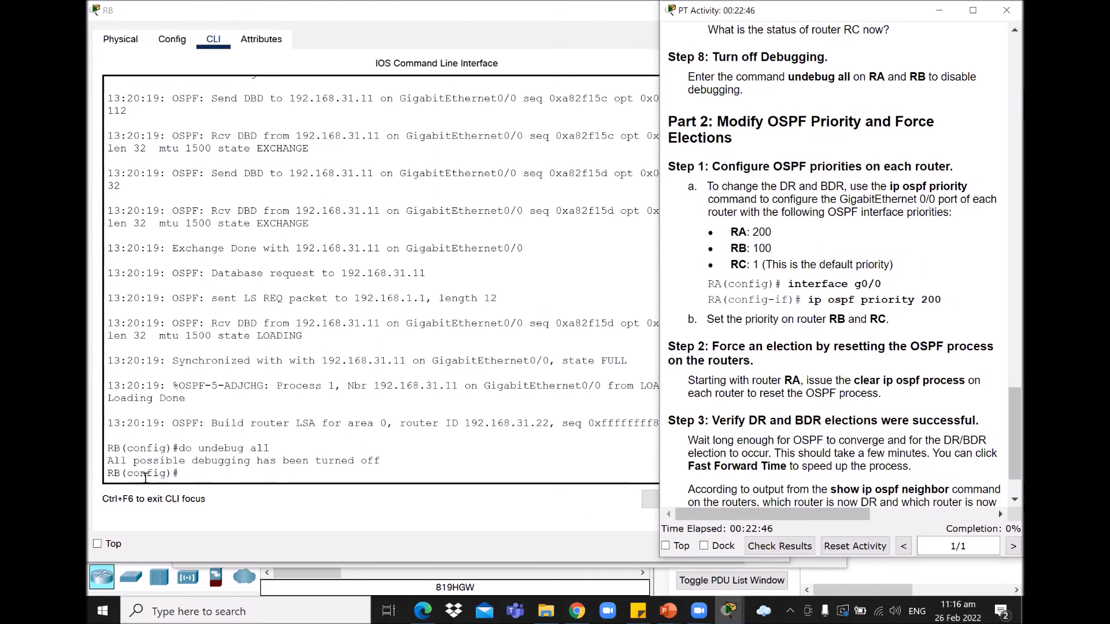
{"action": "left_click", "coordinate": [201, 474]}
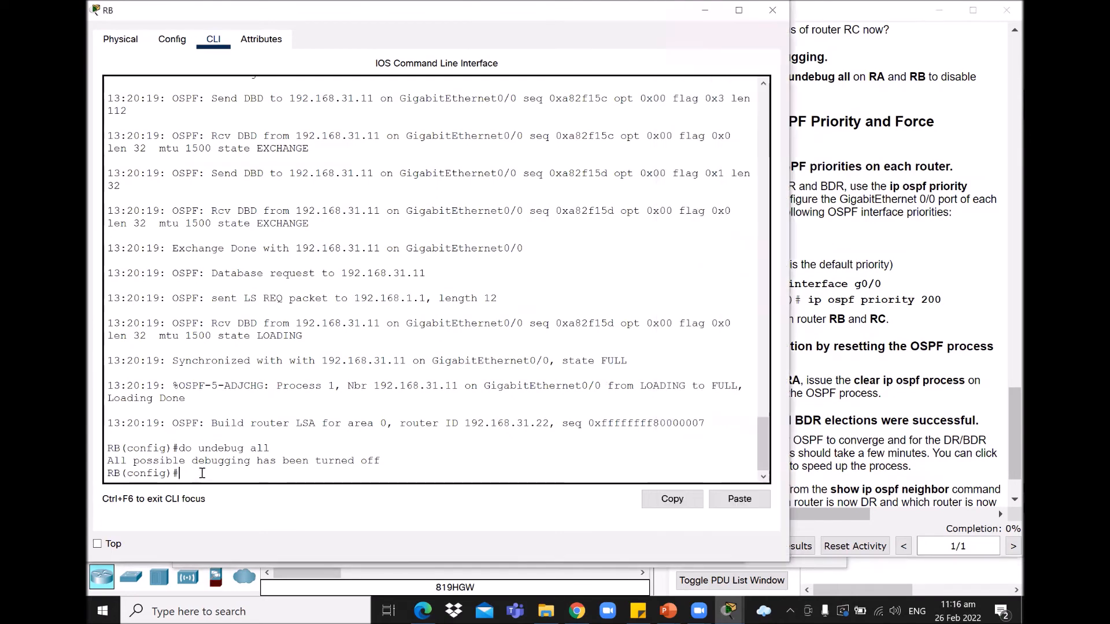
Step: Run 'do show ip ospf neighbor' on RB, noting DR 192.168.31.11 (priority 1) and BDR 192.168.31.33 (priority 2)
{"action": "type", "text": "do show ip ospf neighbor"}
{"action": "key", "text": "Return"}
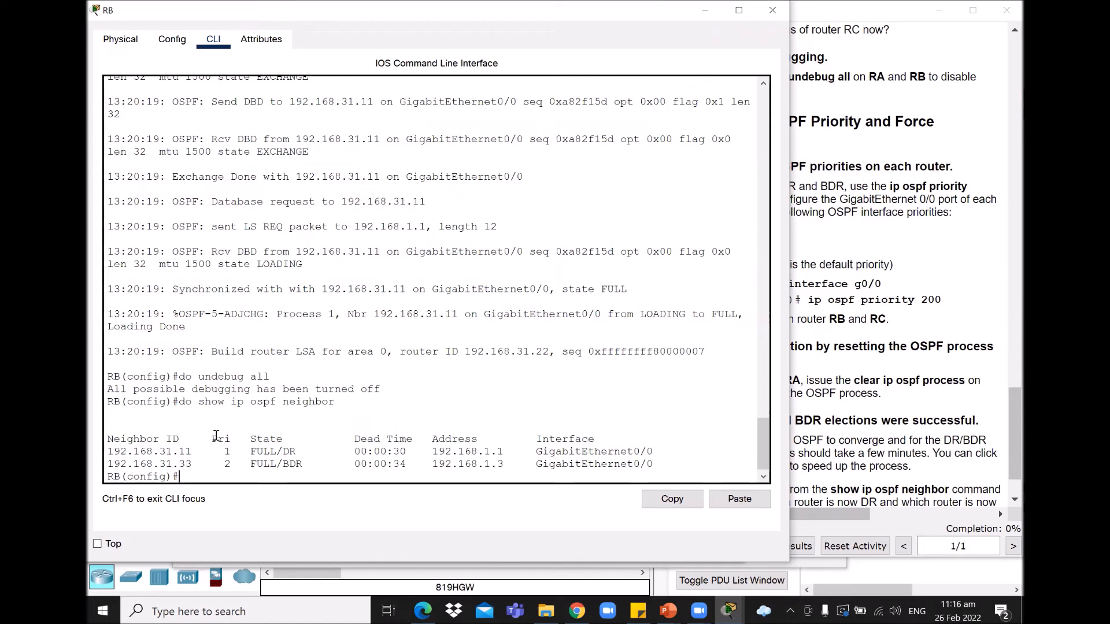
{"action": "double_click", "coordinate": [185, 452]}
{"action": "double_click", "coordinate": [227, 453]}
{"action": "left_click_drag", "start_coordinate": [192, 464], "coordinate": [178, 464]}
{"action": "left_click", "coordinate": [226, 464]}
{"action": "double_click", "coordinate": [227, 464]}
Step: Switch to router RA's command line
{"action": "left_click_drag", "start_coordinate": [764, 426], "coordinate": [769, 390]}
{"action": "mouse_move", "coordinate": [730, 611]}
{"action": "left_click", "coordinate": [720, 564]}
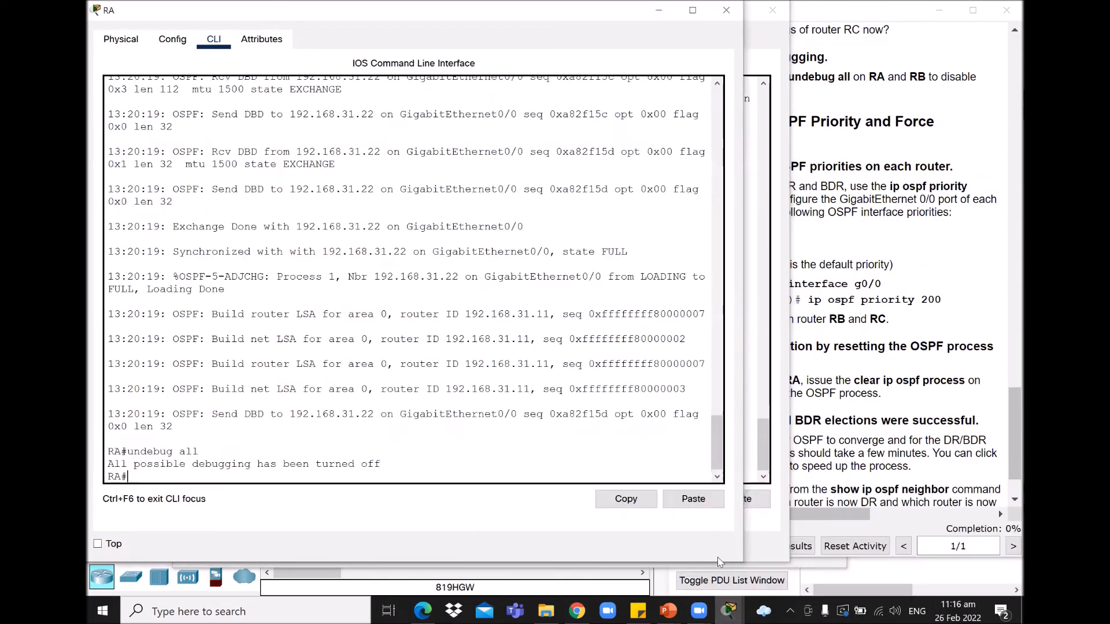
Step: List RA's OSPF neighbors, noting 192.168.31.22's priority, and bring up Part 2's priority instructions
{"action": "type", "text": "s"}
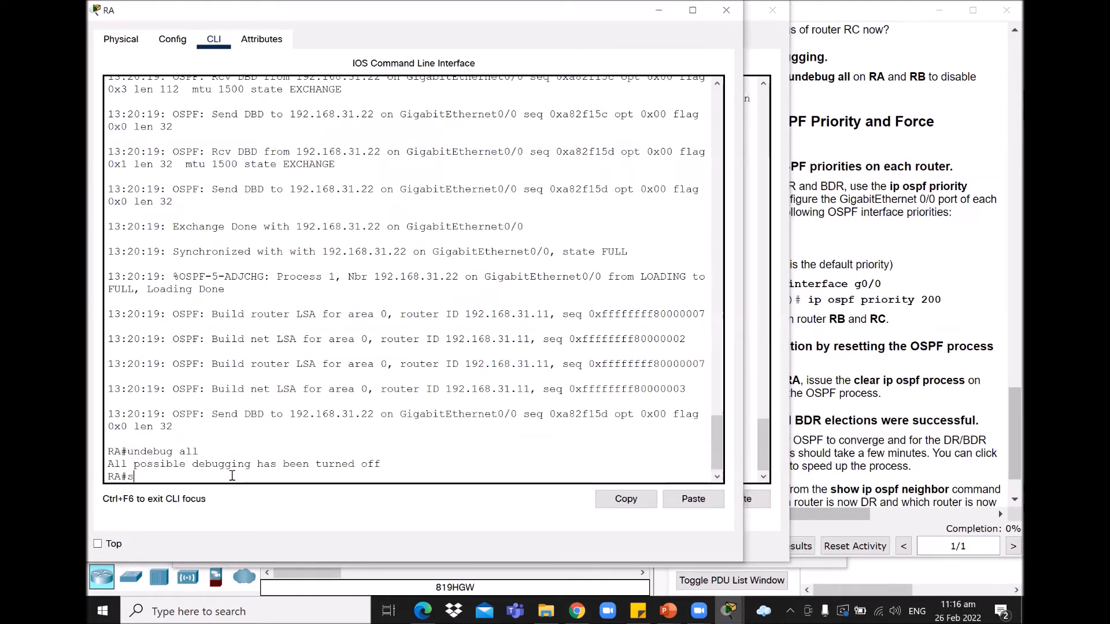
{"action": "type", "text": "how ip ospf "}
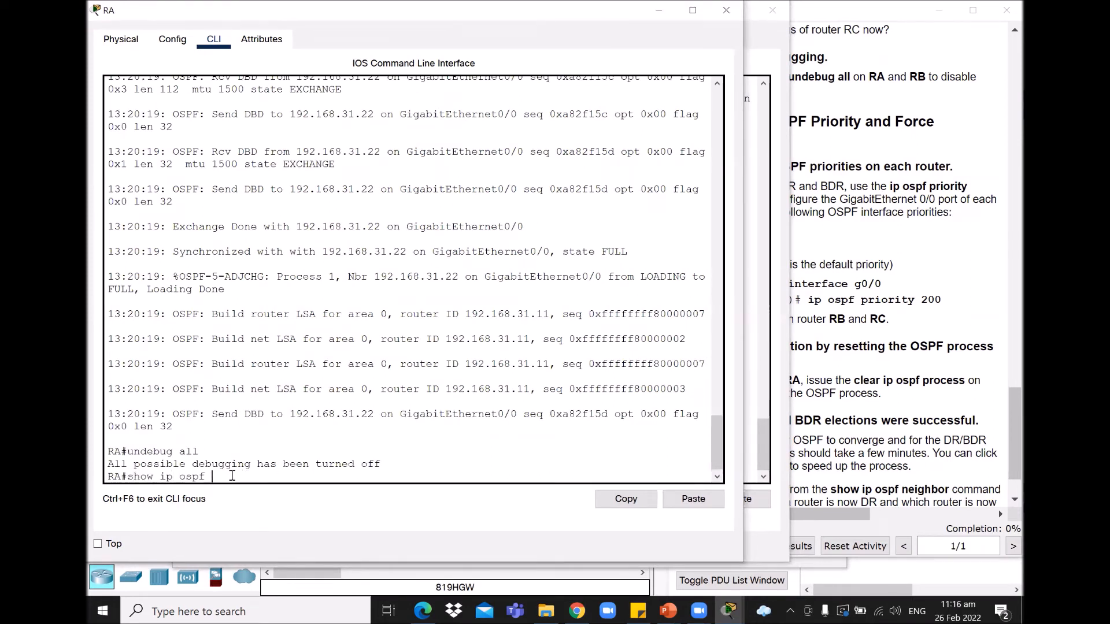
{"action": "type", "text": "neighbor"}
{"action": "key", "text": "Return"}
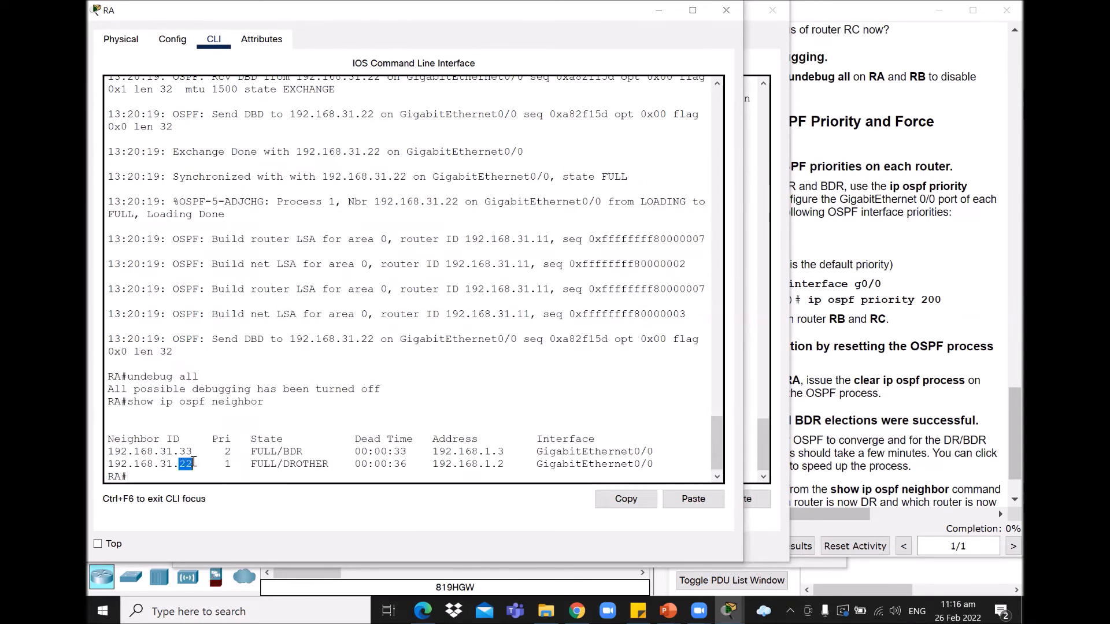
{"action": "left_click_drag", "start_coordinate": [224, 464], "coordinate": [234, 463]}
{"action": "left_click", "coordinate": [984, 323]}
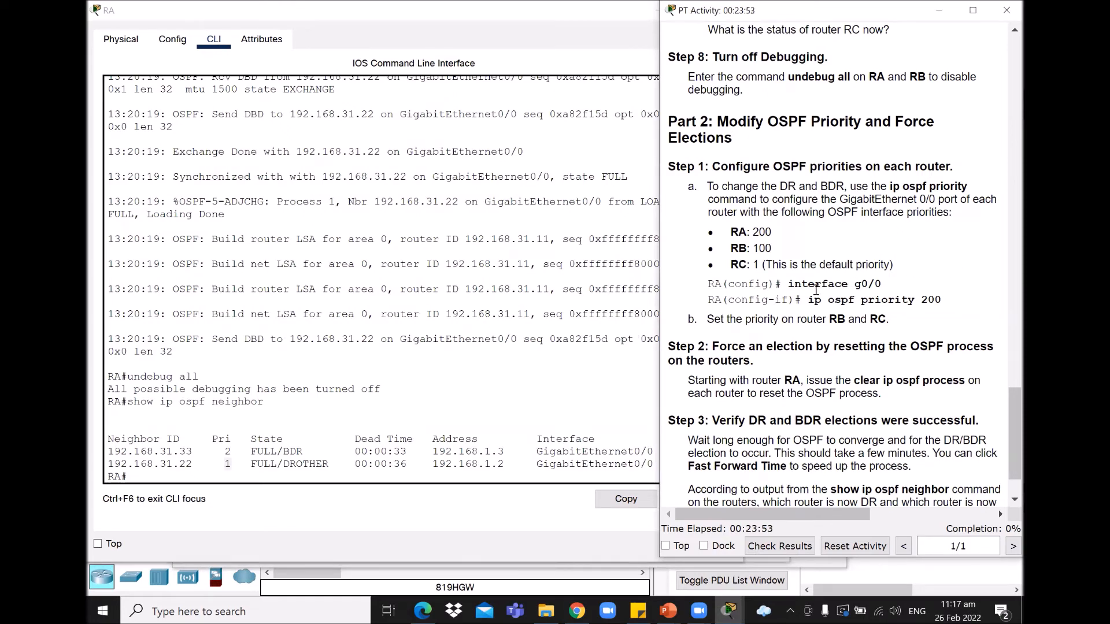
{"action": "left_click_drag", "start_coordinate": [788, 283], "coordinate": [948, 303]}
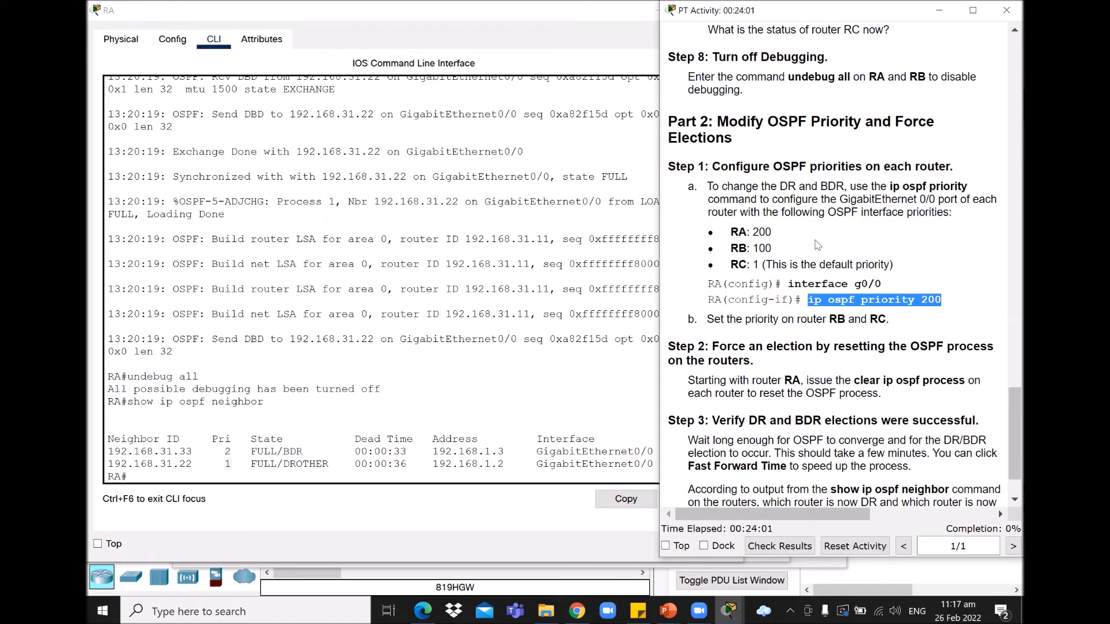
{"action": "left_click_drag", "start_coordinate": [752, 232], "coordinate": [762, 264]}
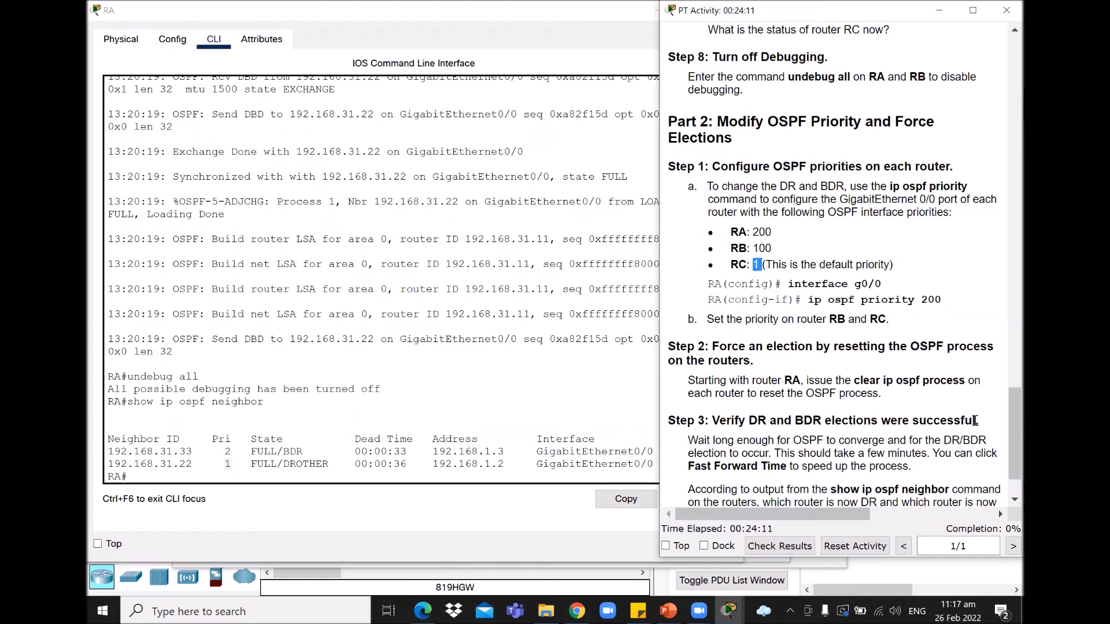
{"action": "left_click", "coordinate": [768, 268]}
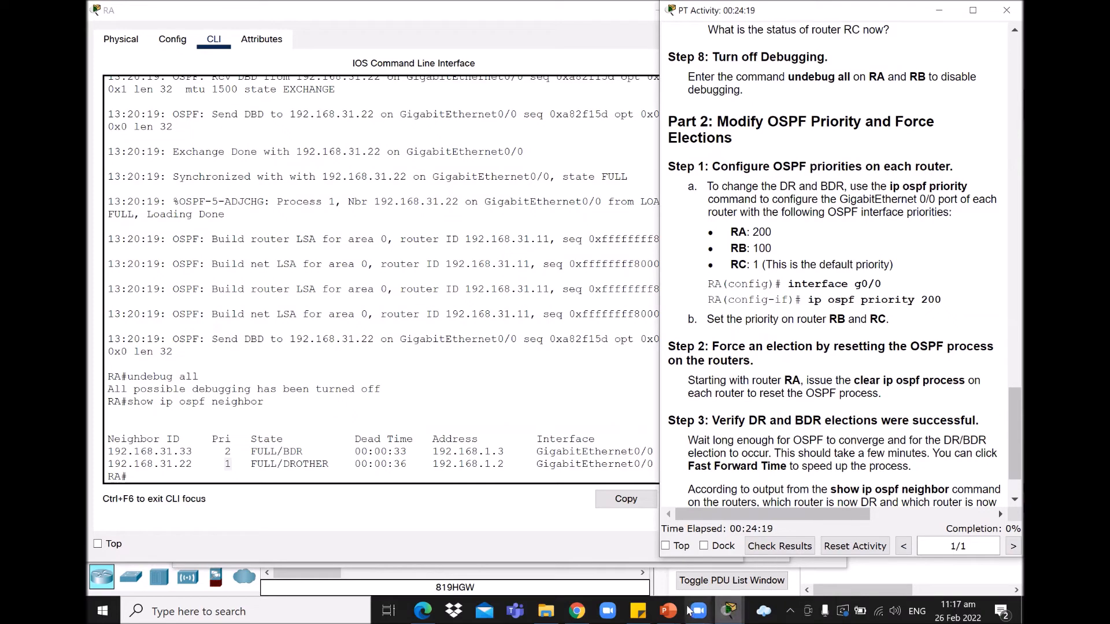
{"action": "mouse_move", "coordinate": [728, 611]}
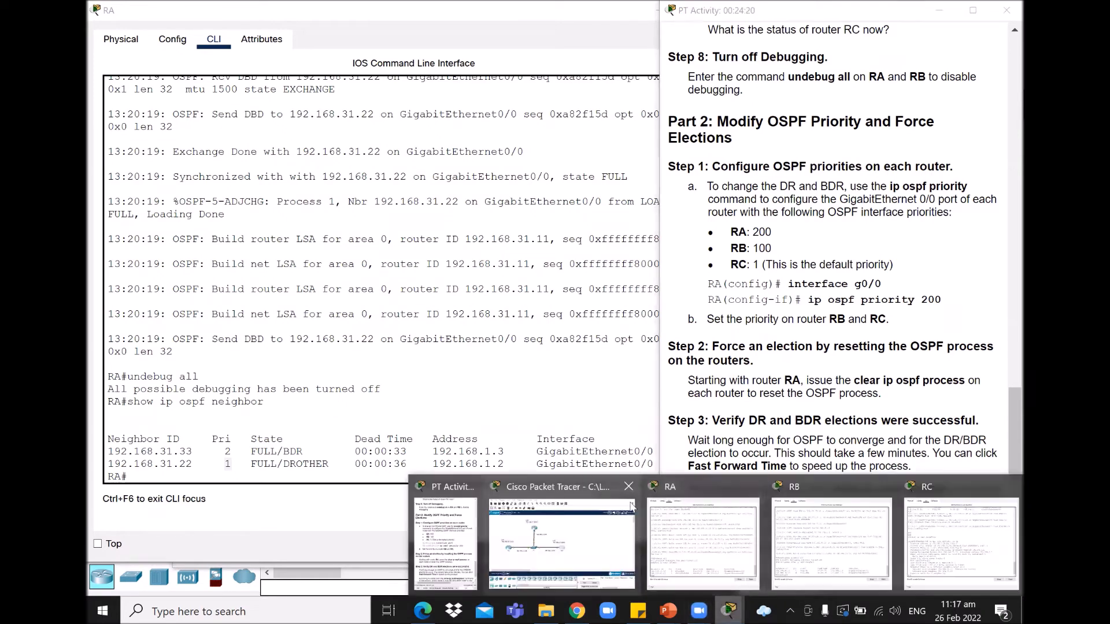
Step: On RA, set interface GigabitEthernet0/0 to OSPF priority 200 with 'ip ospf priority 200'
{"action": "left_click", "coordinate": [723, 542]}
{"action": "left_click", "coordinate": [207, 474]}
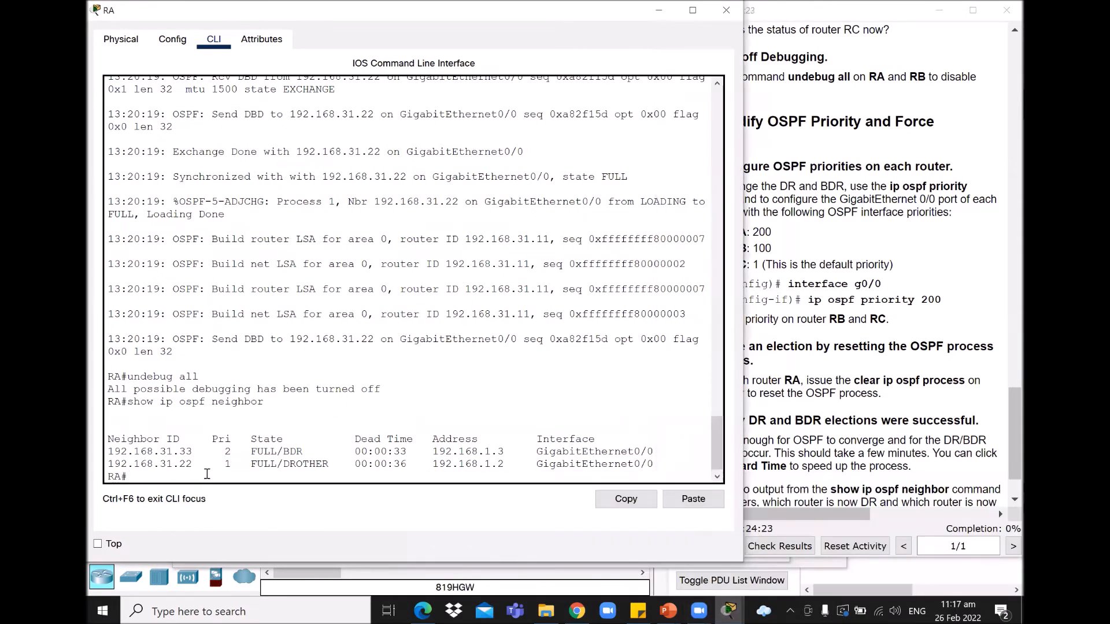
{"action": "type", "text": "conf ter"}
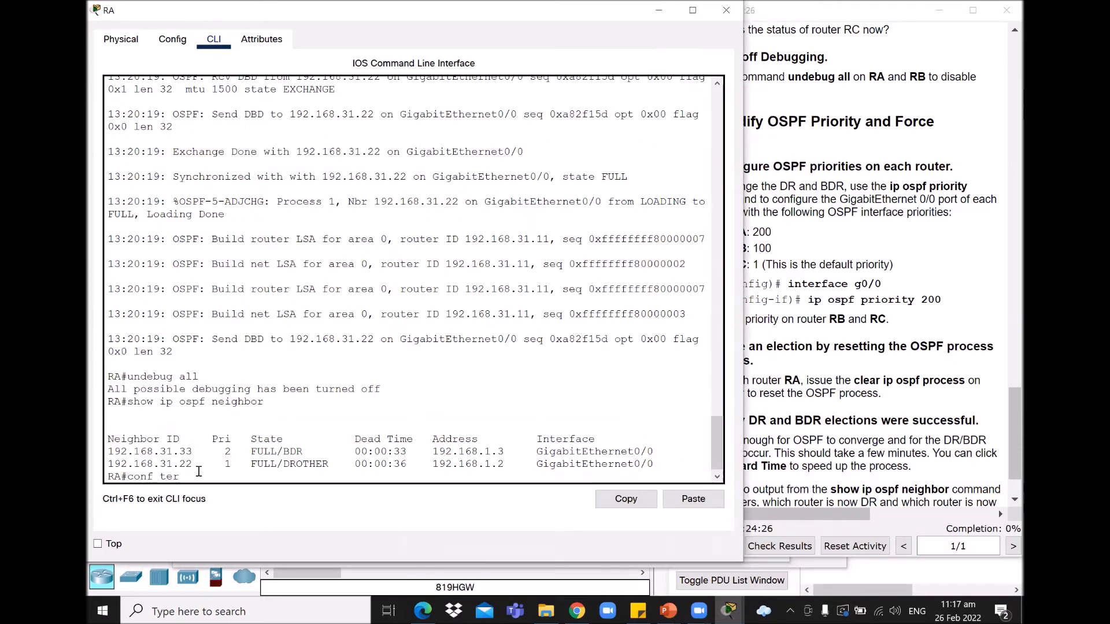
{"action": "key", "text": "Return"}
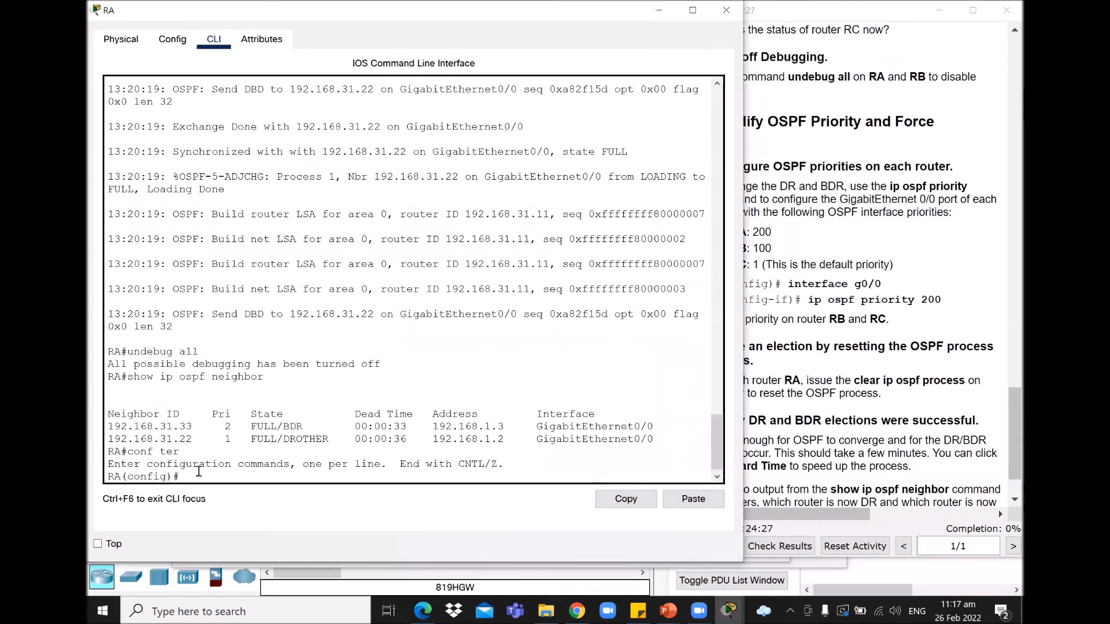
{"action": "type", "text": "int g0/0"}
{"action": "key", "text": "Return"}
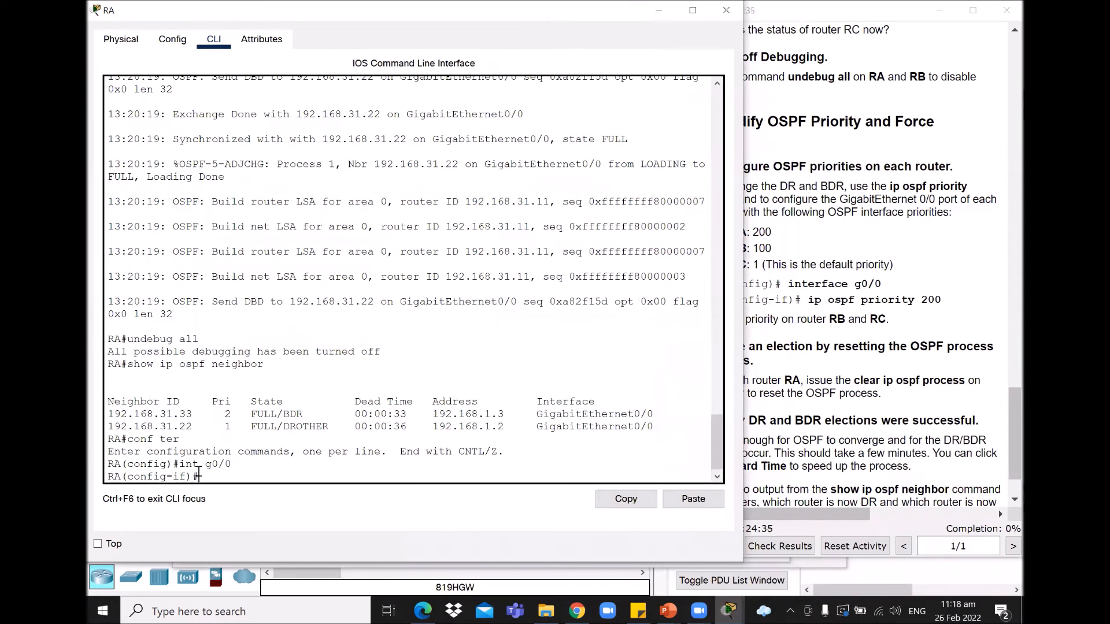
{"action": "type", "text": "ip ospf "}
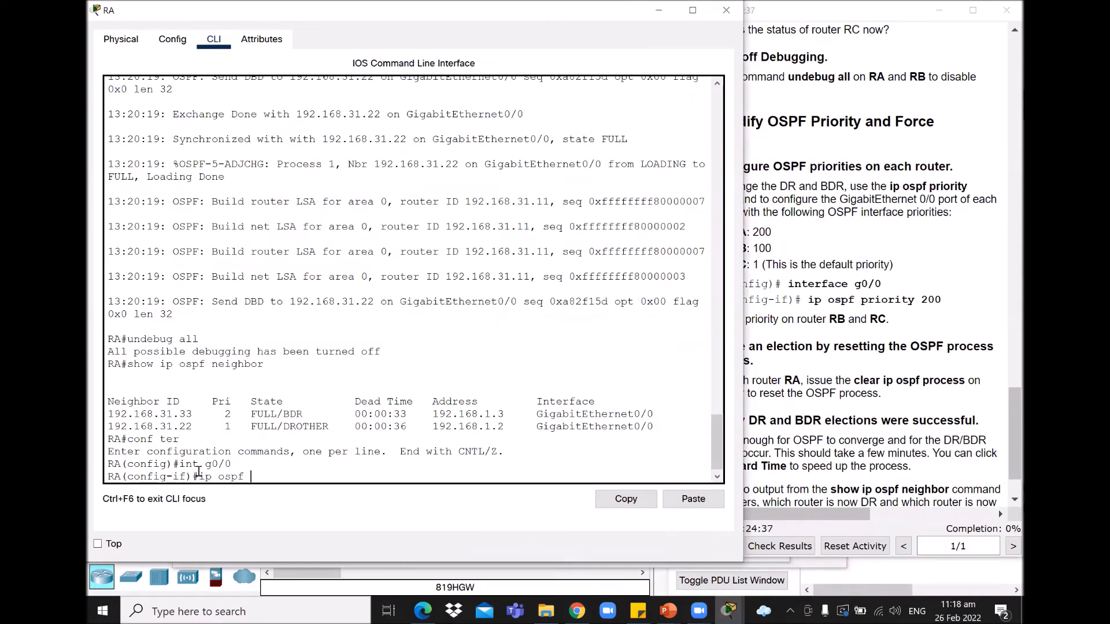
{"action": "type", "text": "priority 200"}
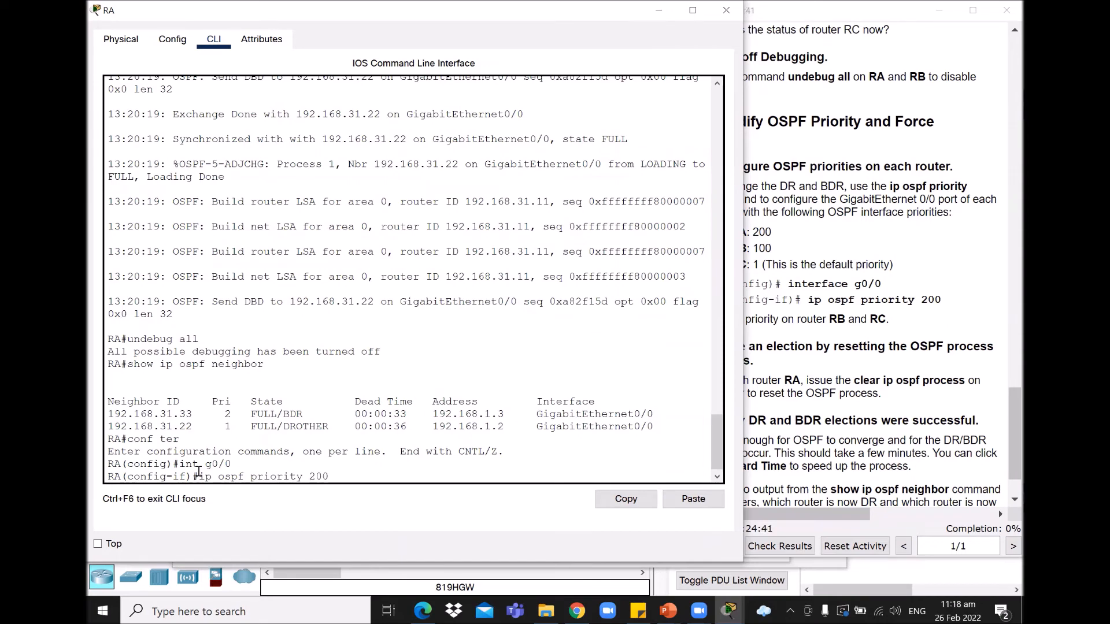
{"action": "key", "text": "Return"}
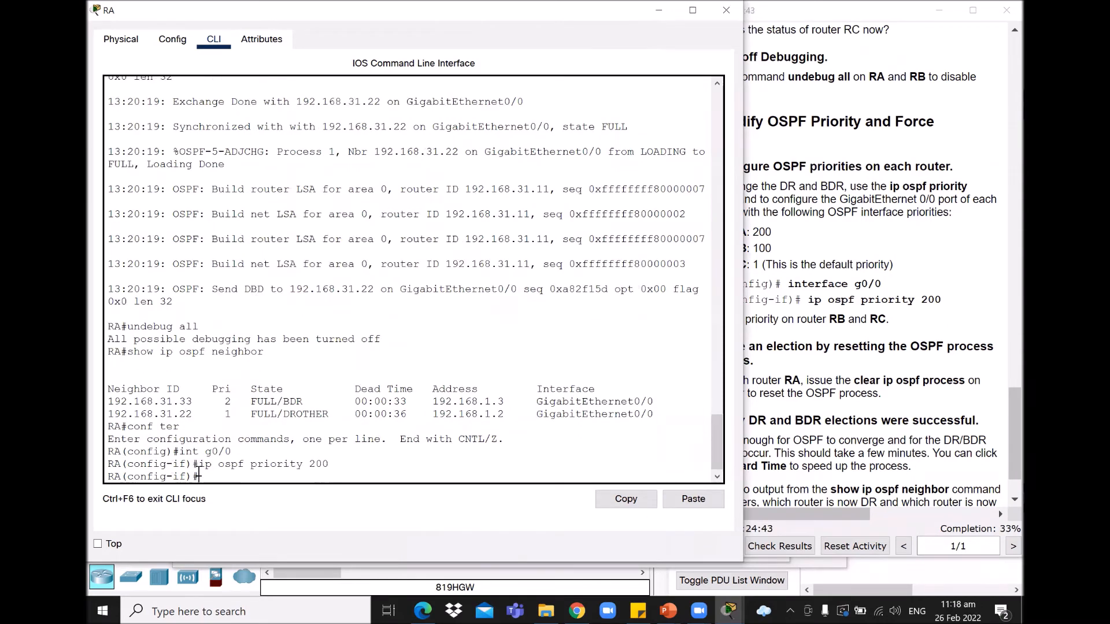
{"action": "type", "text": "exit"}
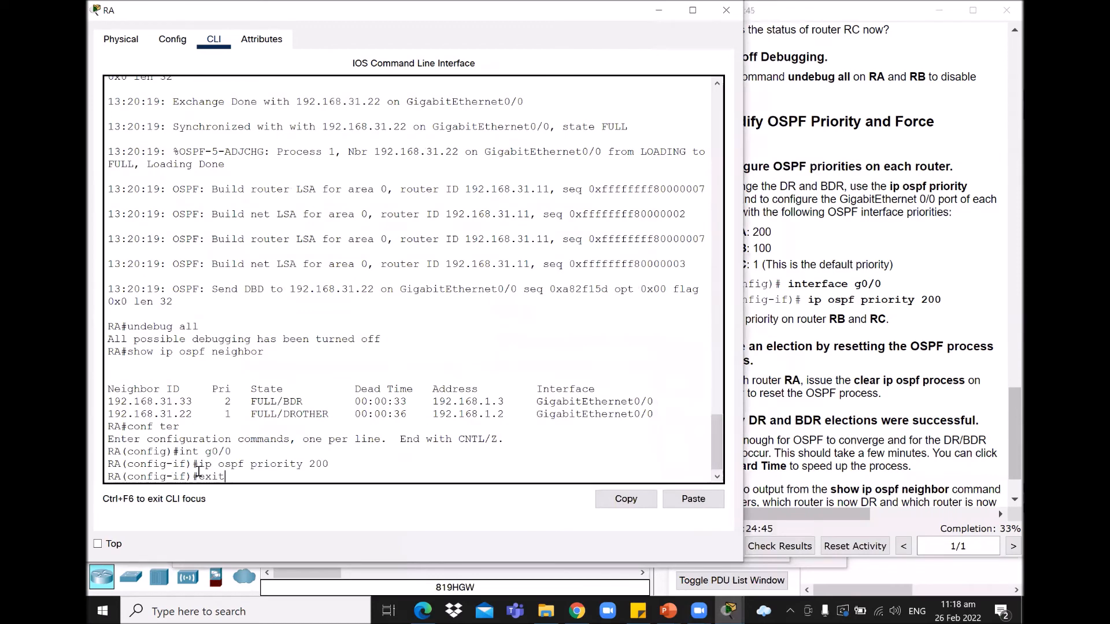
{"action": "key", "text": "Return"}
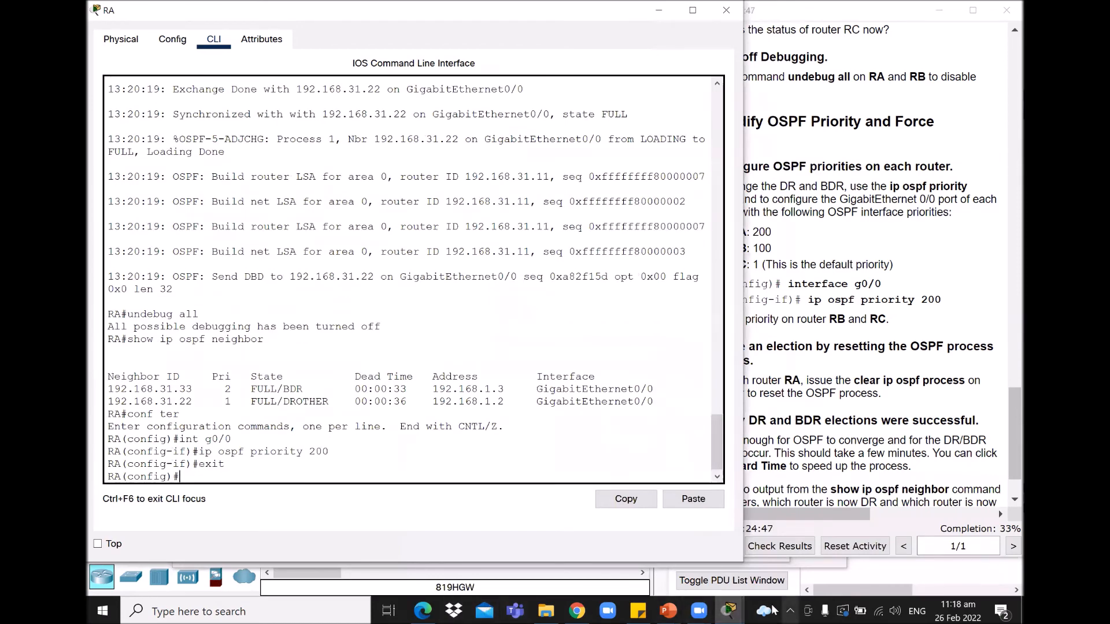
{"action": "left_click", "coordinate": [729, 611]}
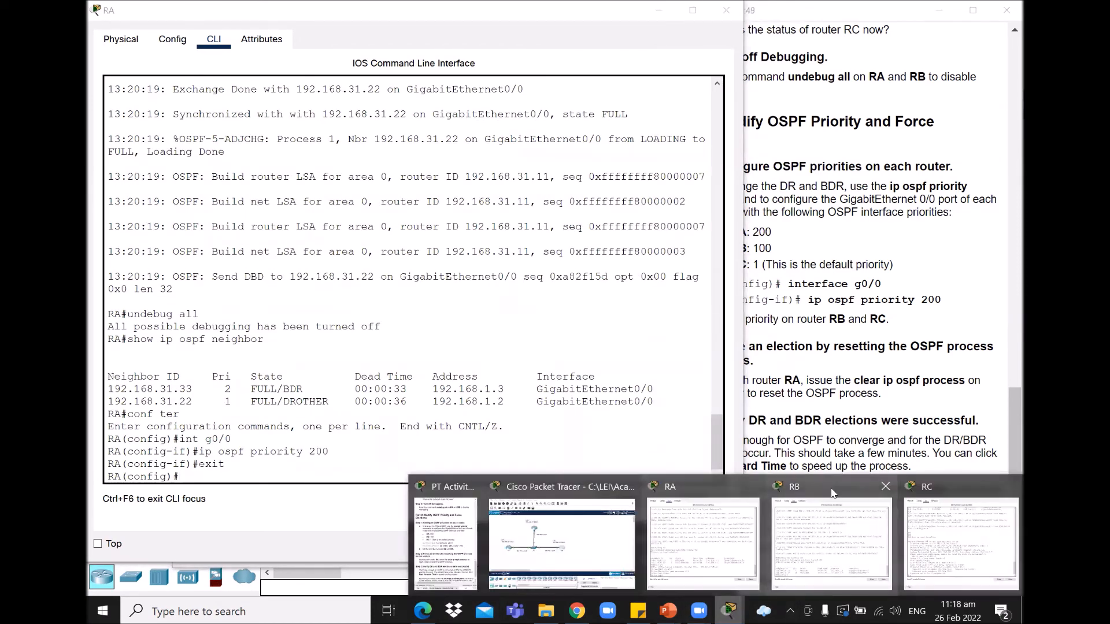
Step: On RB, give interface G0/0 OSPF priority 100, checking the required value in the instructions
{"action": "left_click", "coordinate": [834, 490]}
{"action": "left_click", "coordinate": [213, 475]}
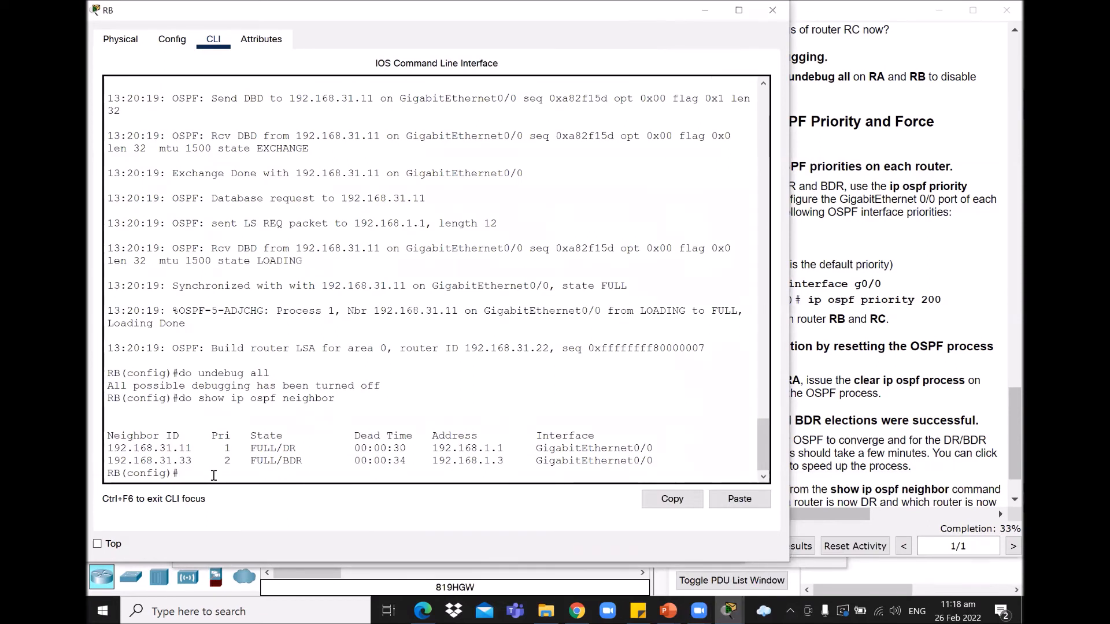
{"action": "key", "text": "Return"}
{"action": "type", "text": "int g"}
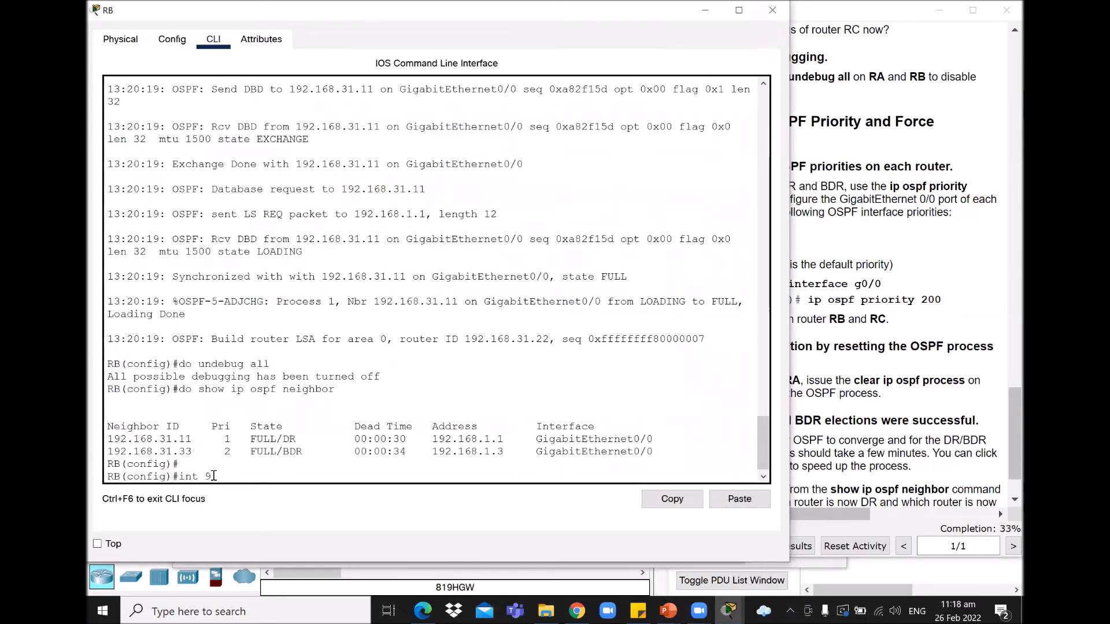
{"action": "type", "text": "0/0"}
{"action": "key", "text": "Return"}
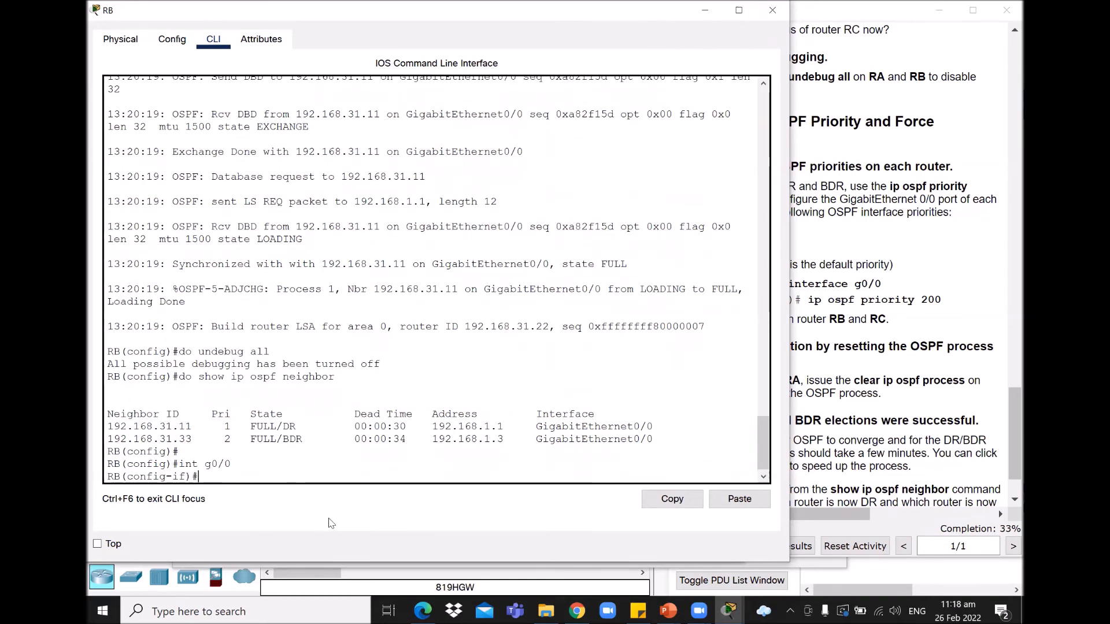
{"action": "type", "text": "ip ospf priority"}
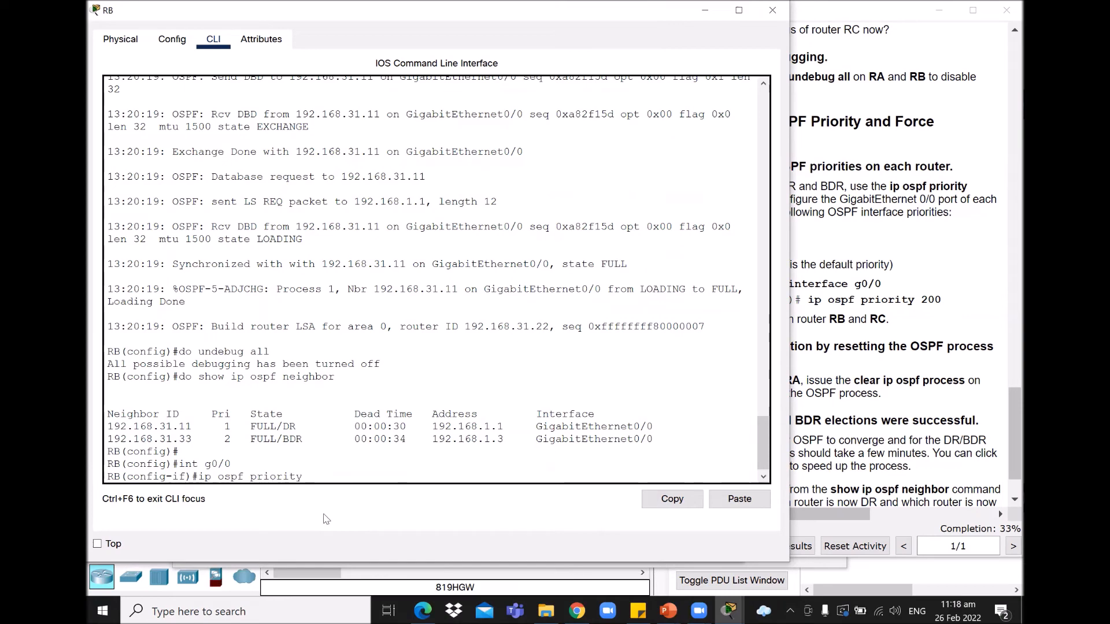
{"action": "left_click", "coordinate": [860, 250]}
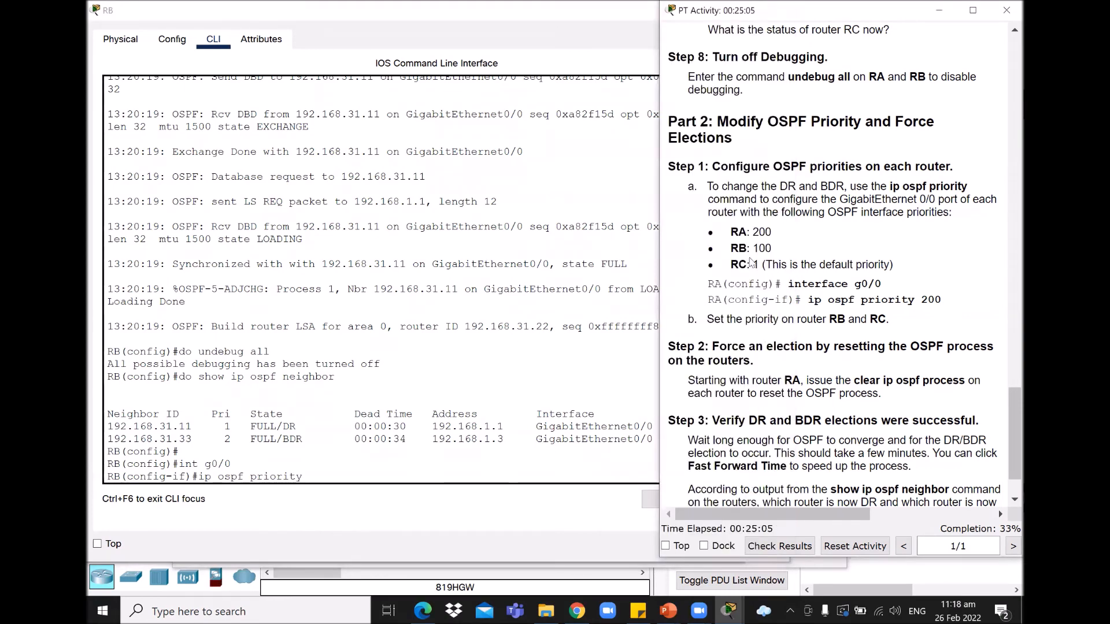
{"action": "left_click", "coordinate": [336, 491]}
{"action": "type", "text": "100"}
{"action": "key", "text": "Return"}
{"action": "type", "text": "exit"}
{"action": "key", "text": "Return"}
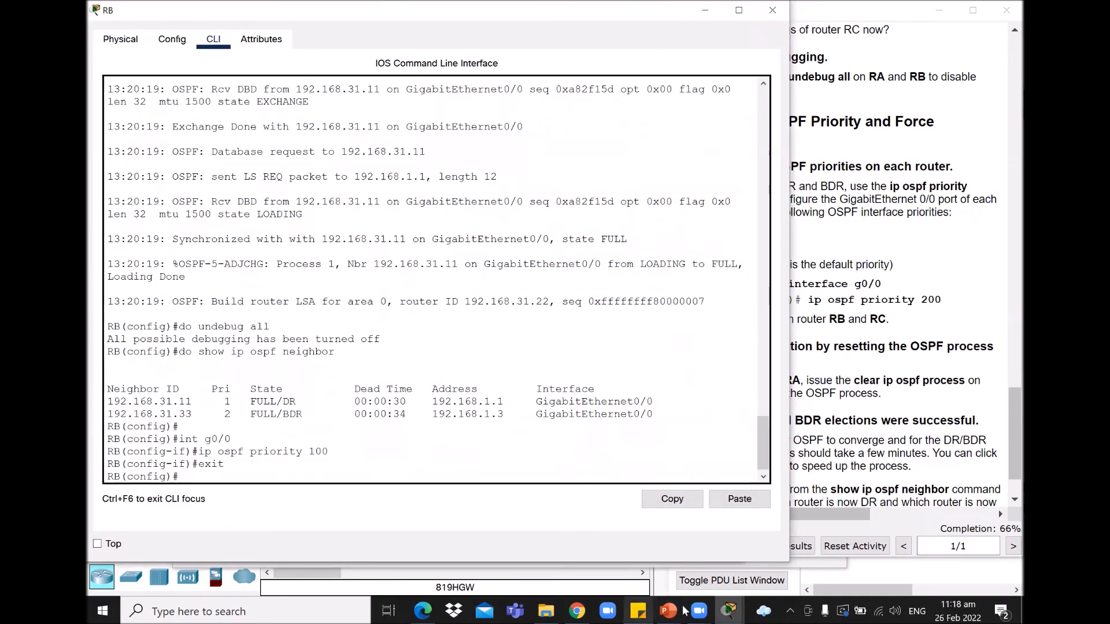
Step: In RC's console, enter global configuration and the GigabitEthernet0/0 interface configuration
{"action": "mouse_move", "coordinate": [729, 610]}
{"action": "left_click", "coordinate": [959, 537]}
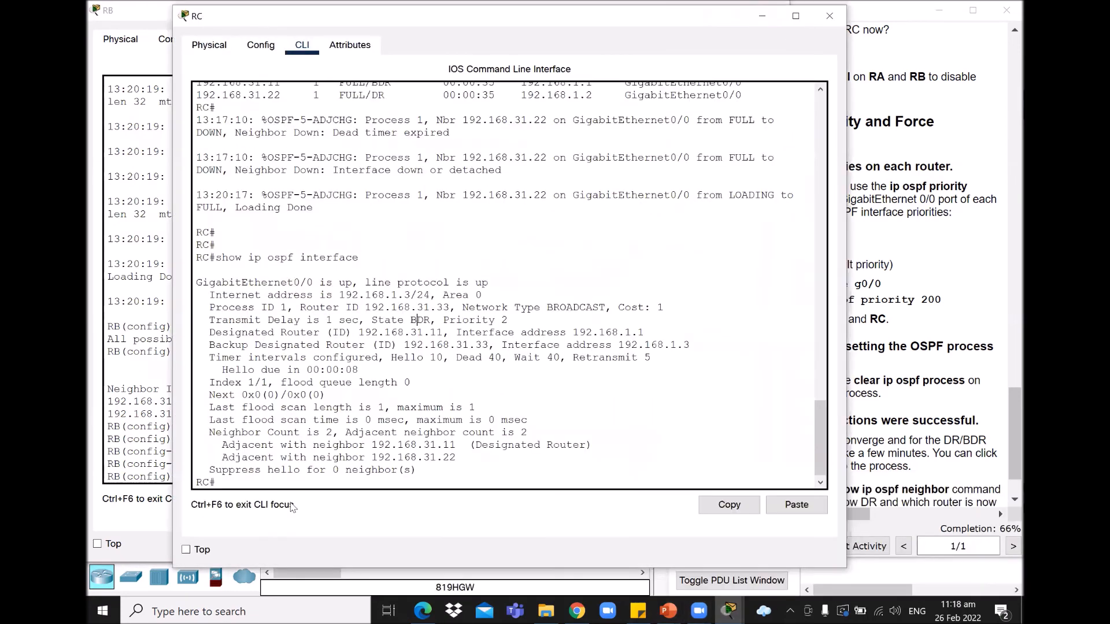
{"action": "left_click", "coordinate": [245, 478]}
{"action": "type", "text": "conf ter"}
{"action": "key", "text": "Return"}
{"action": "key", "text": "Return"}
{"action": "type", "text": "int g0/0"}
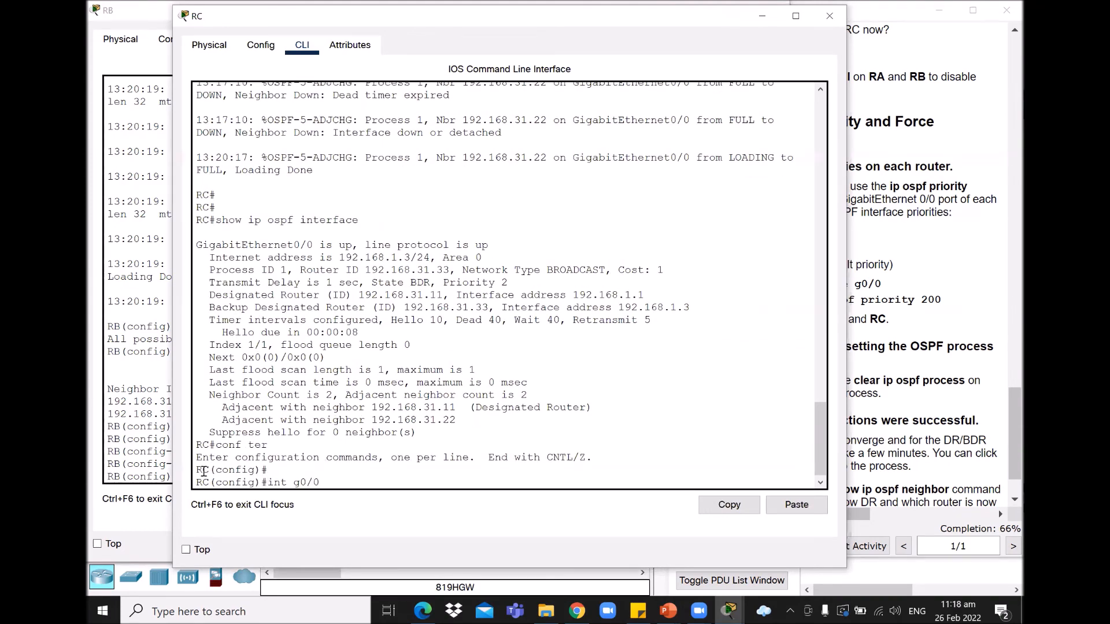
{"action": "key", "text": "Return"}
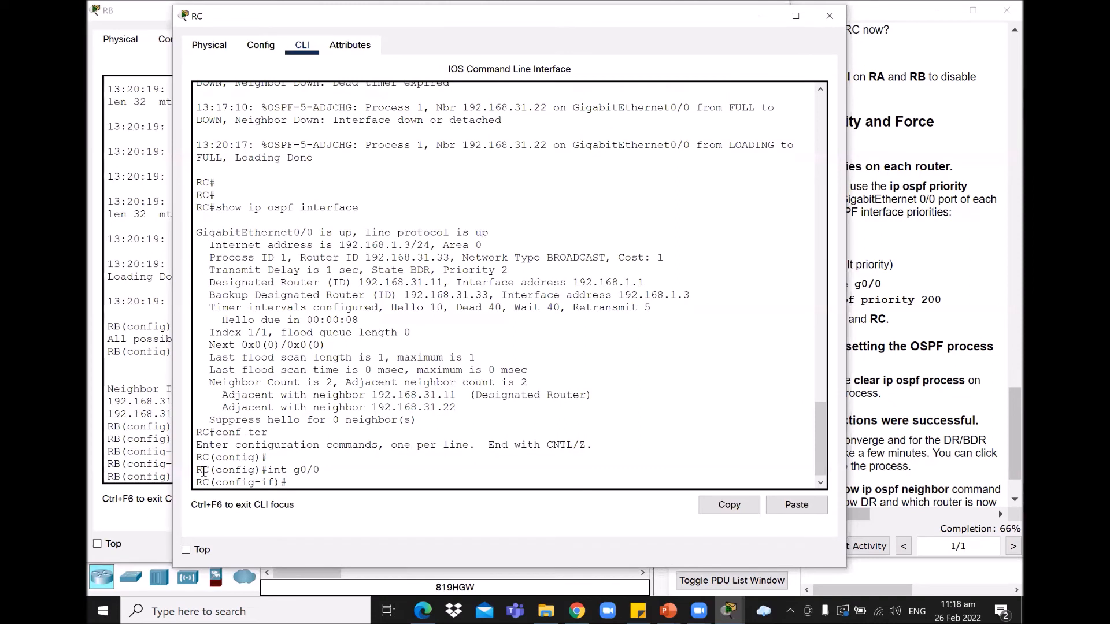
Step: Apply OSPF priority 1 to RC's G0/0 and confirm the activity shows 100% completion
{"action": "type", "text": "ip ospf priority 1"}
{"action": "key", "text": "Return"}
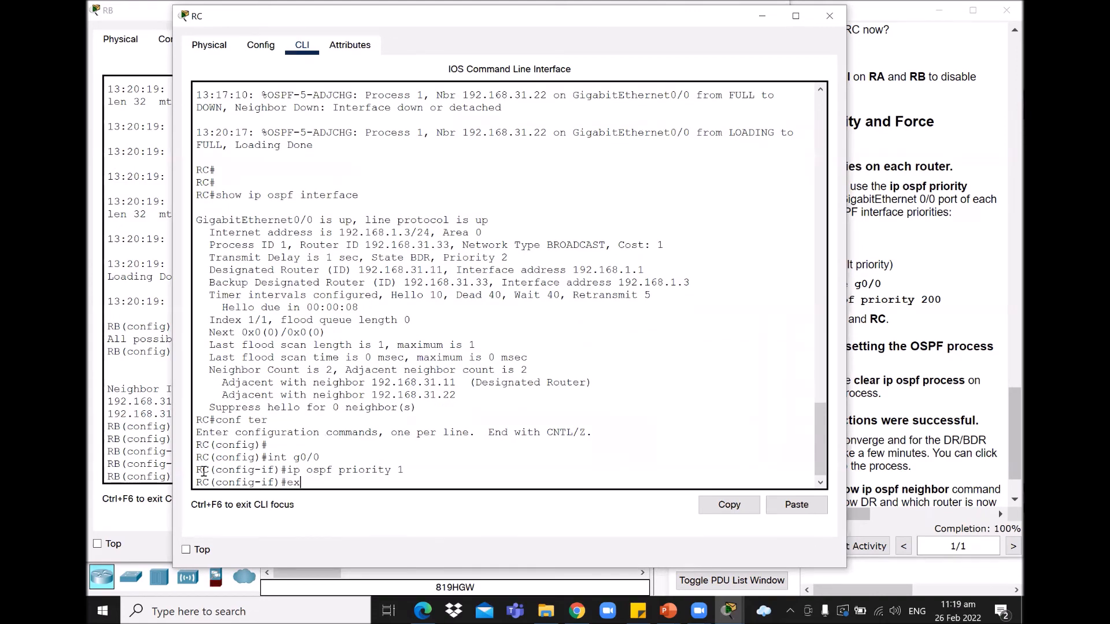
{"action": "type", "text": "exit"}
{"action": "key", "text": "Return"}
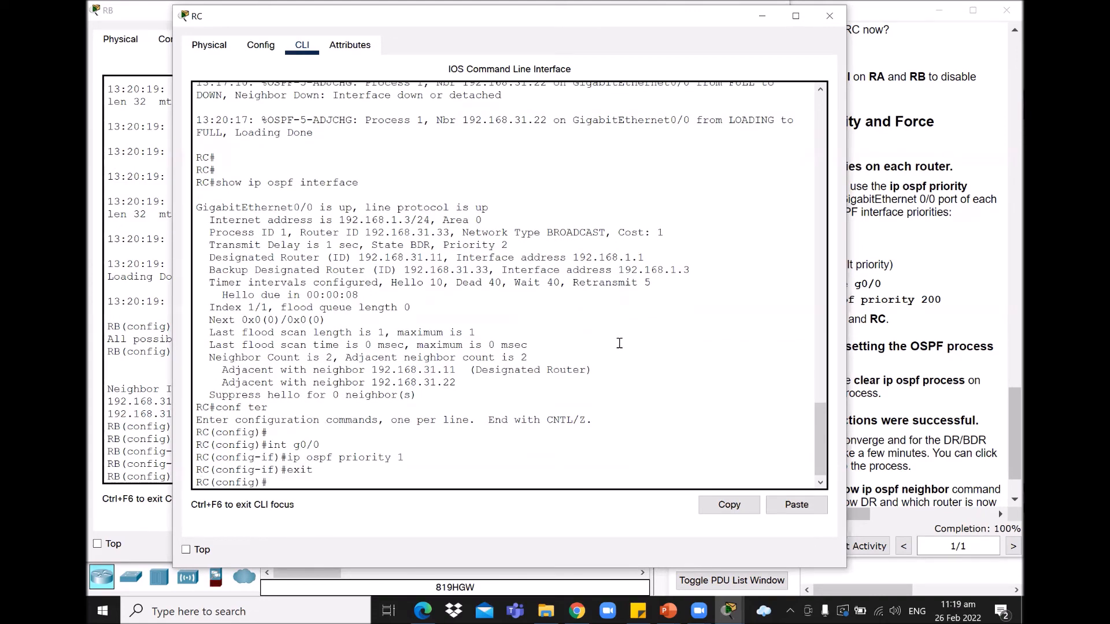
{"action": "left_click", "coordinate": [974, 325]}
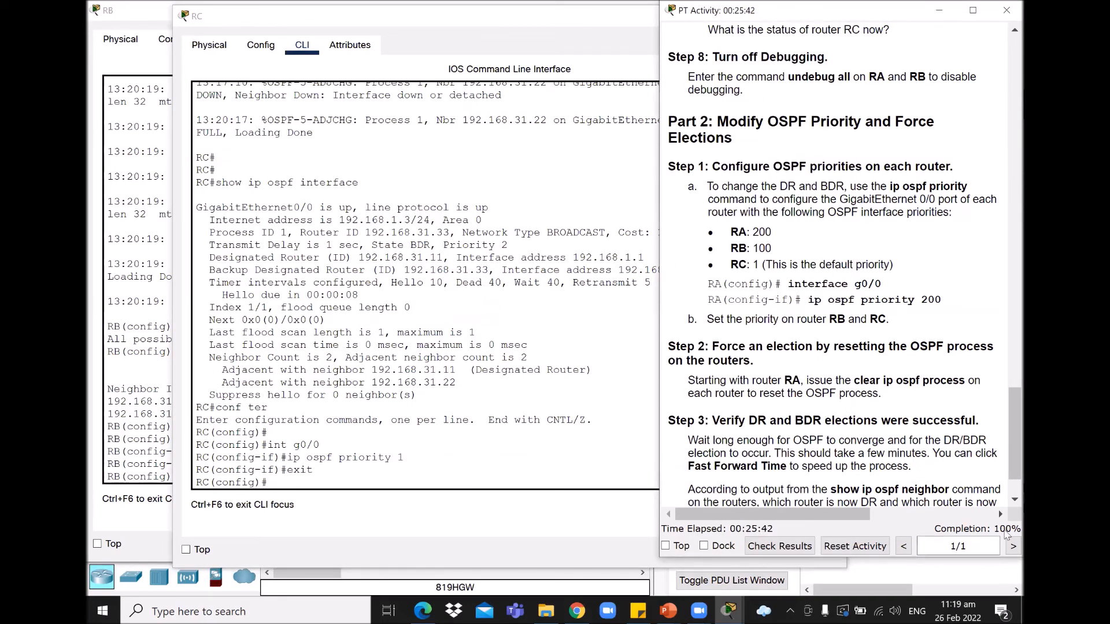
{"action": "scroll", "coordinate": [1006, 438], "scroll_direction": "down", "scroll_amount": 3}
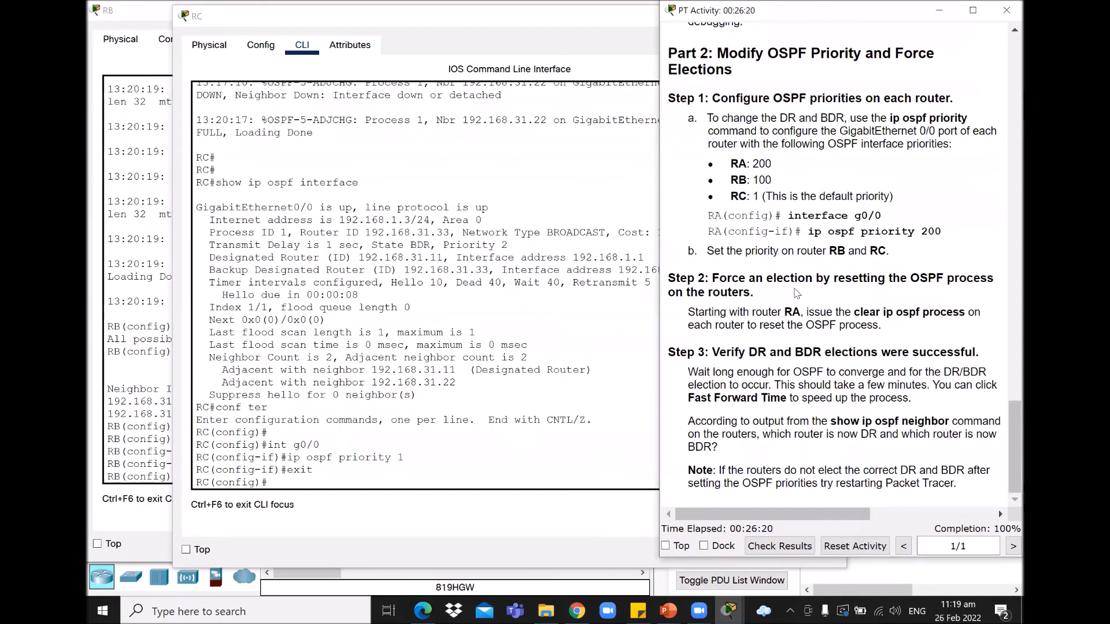
Step: Highlight the 'clear ip ospf process' instruction and switch to router RA's console
{"action": "left_click_drag", "start_coordinate": [855, 312], "coordinate": [966, 311]}
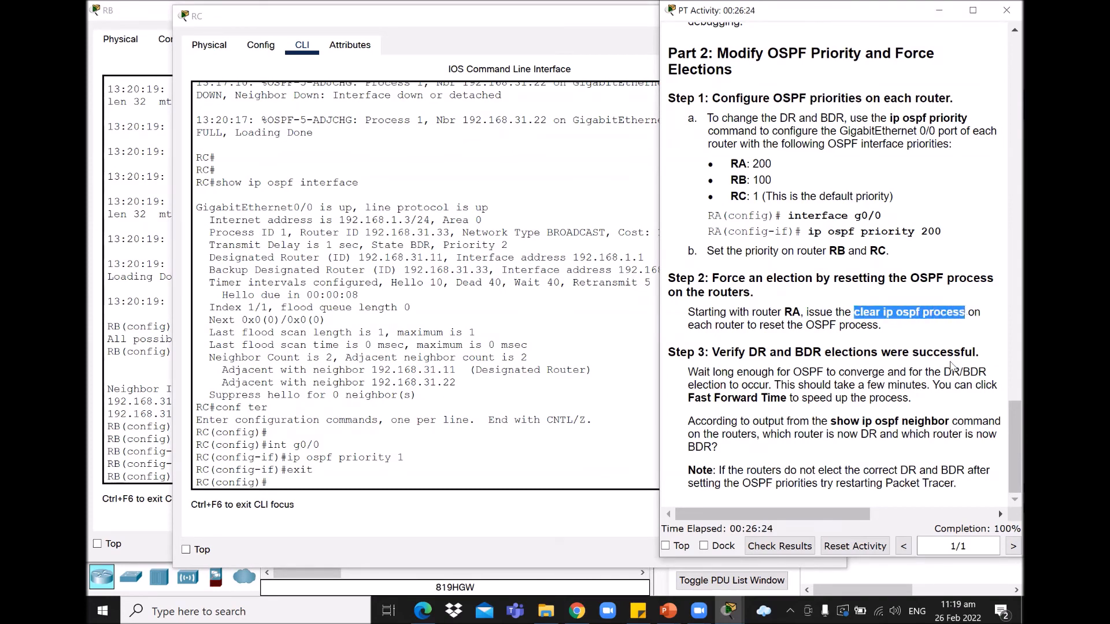
{"action": "left_click", "coordinate": [729, 611]}
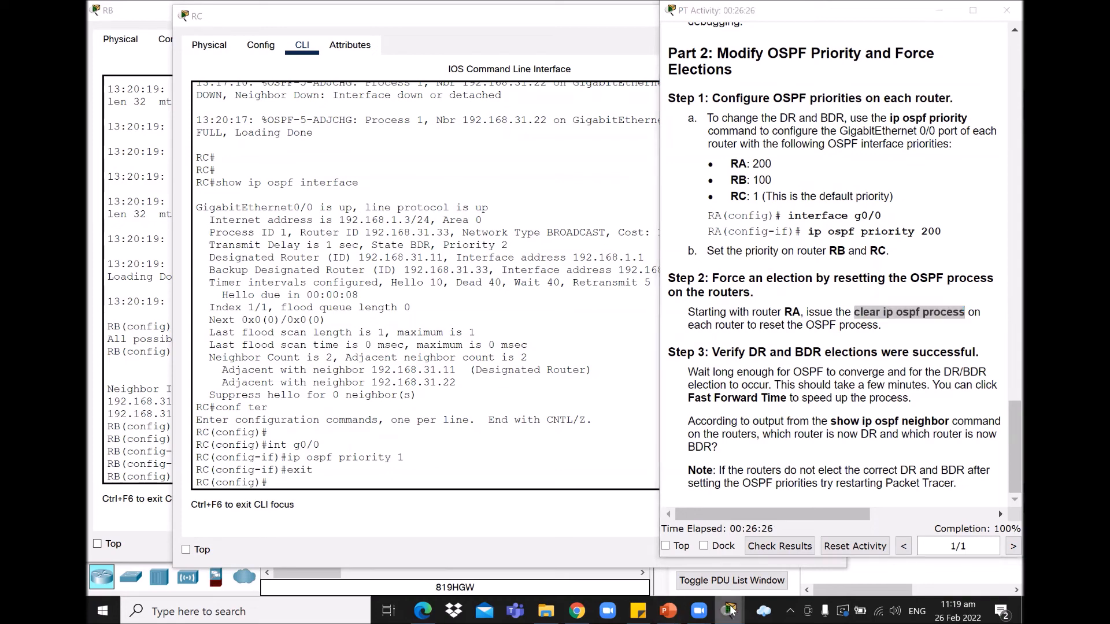
{"action": "left_click", "coordinate": [687, 488]}
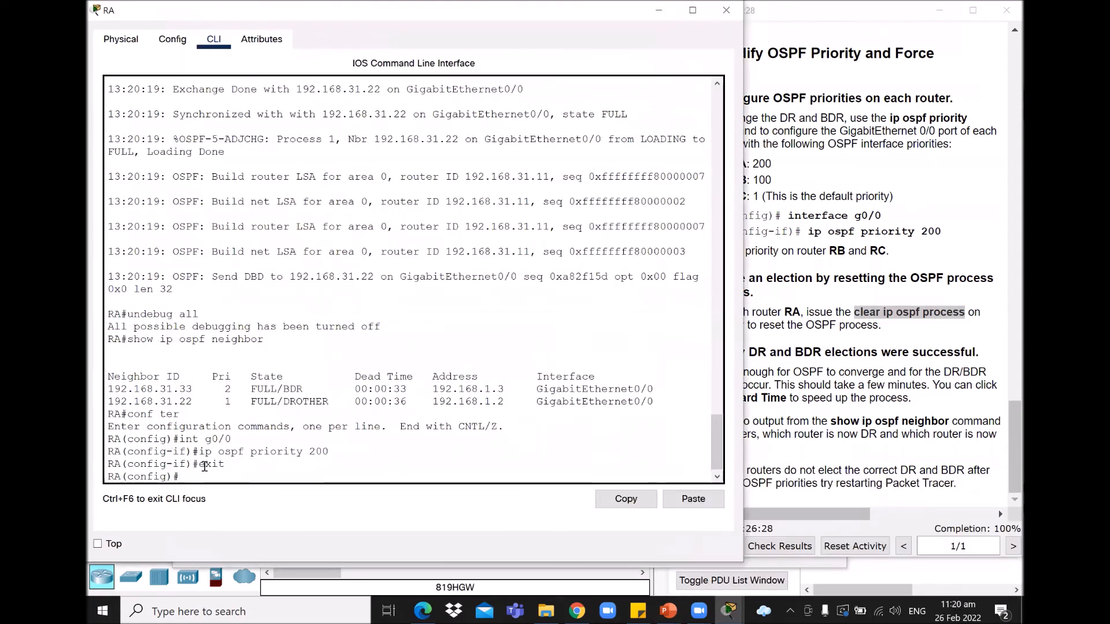
Step: Exit configuration mode on RA, run 'clear ip ospf process' and confirm, then switch to RB
{"action": "type", "text": "exit"}
{"action": "key", "text": "Return"}
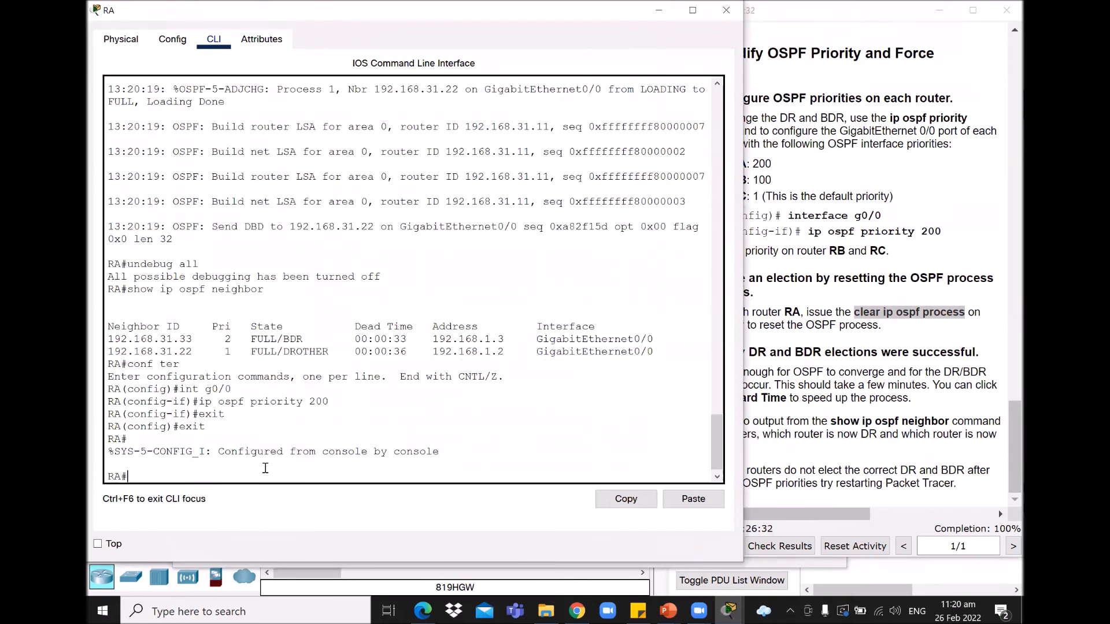
{"action": "type", "text": "clear ip ospf process"}
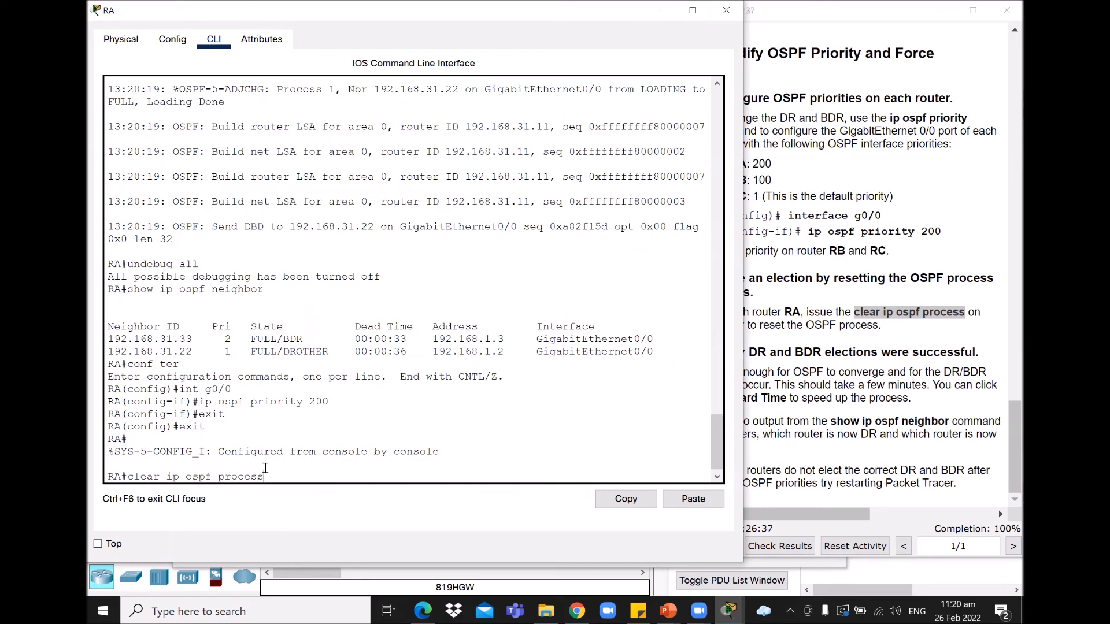
{"action": "key", "text": "Return"}
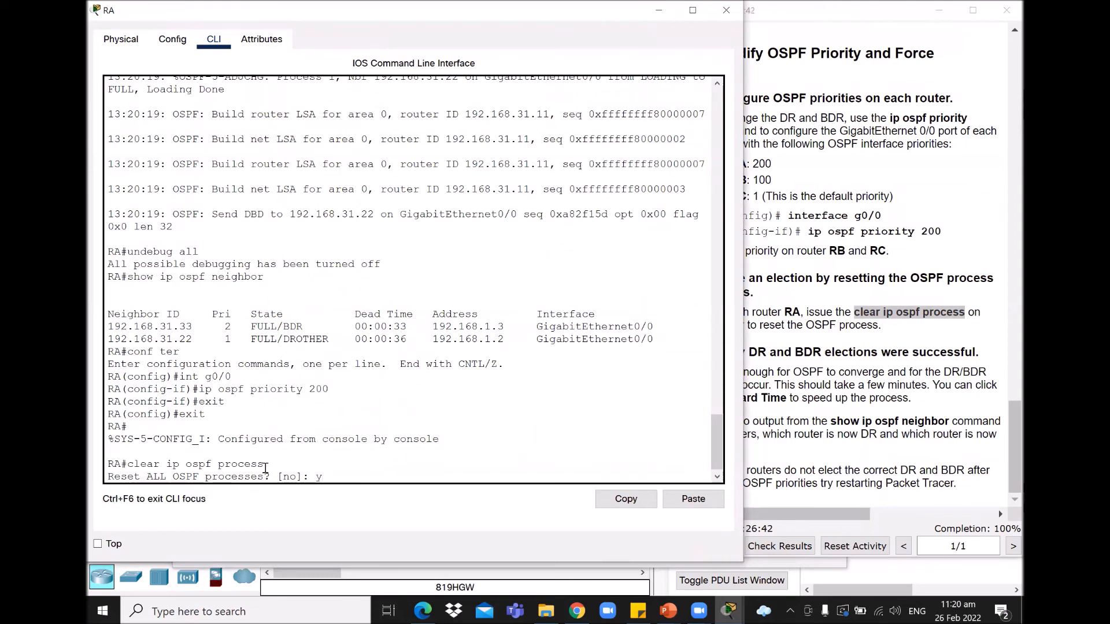
{"action": "key", "text": "Return"}
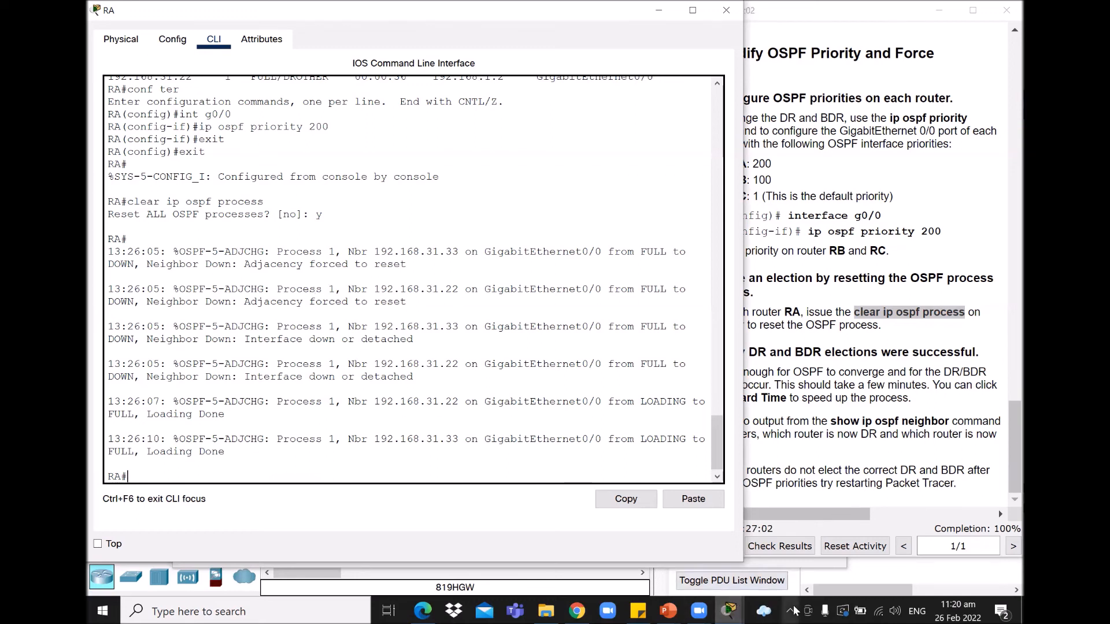
{"action": "left_click", "coordinate": [731, 608]}
{"action": "left_click", "coordinate": [827, 543]}
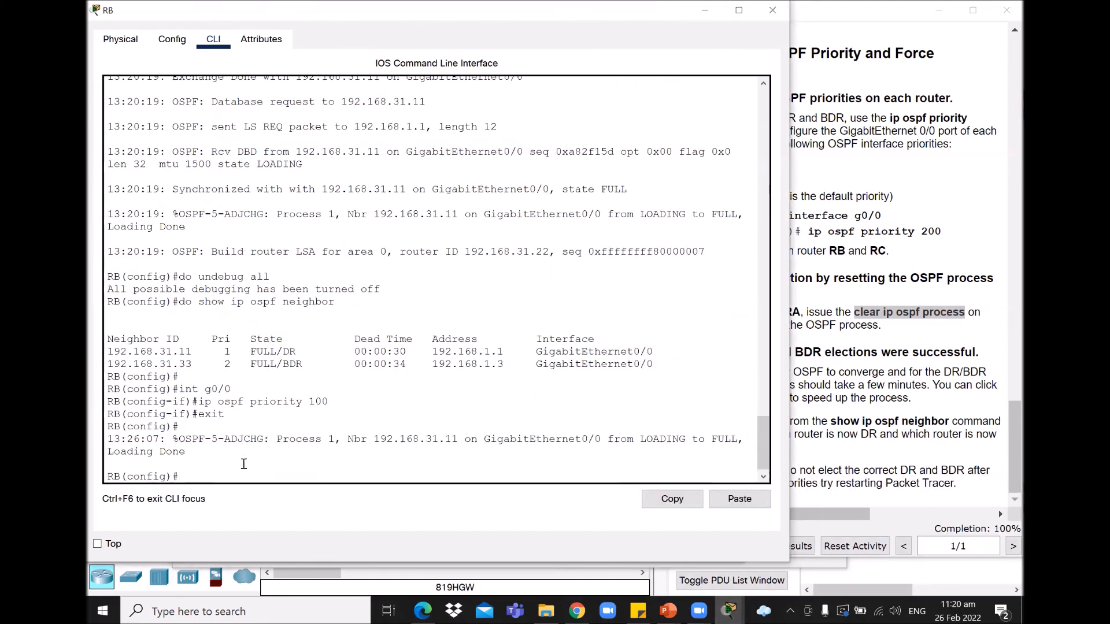
Step: Exit configuration mode on RB, clear all OSPF processes answering 'y', then switch to RC
{"action": "type", "text": "exit"}
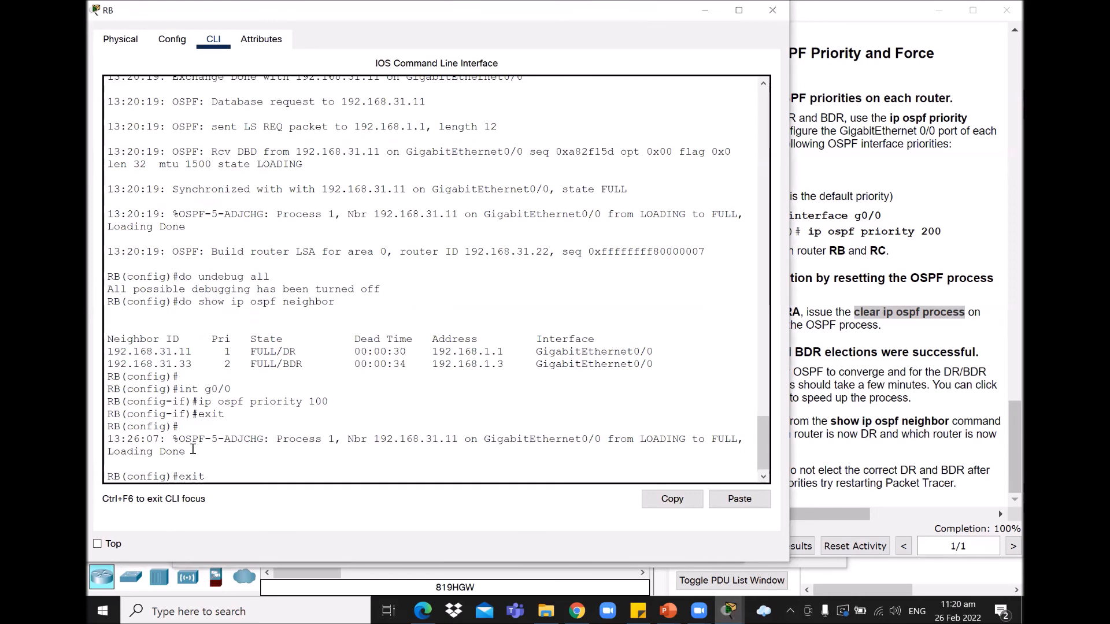
{"action": "key", "text": "Return"}
{"action": "key", "text": "Return"}
{"action": "type", "text": "clear"}
{"action": "type", "text": "ip ospf pr"}
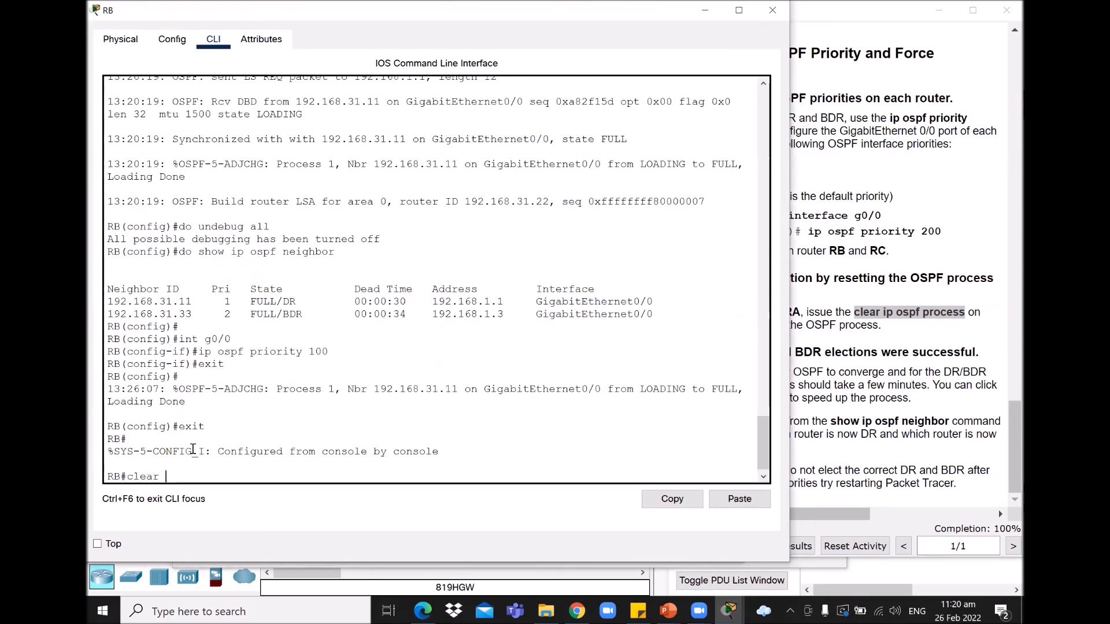
{"action": "type", "text": "ocess"}
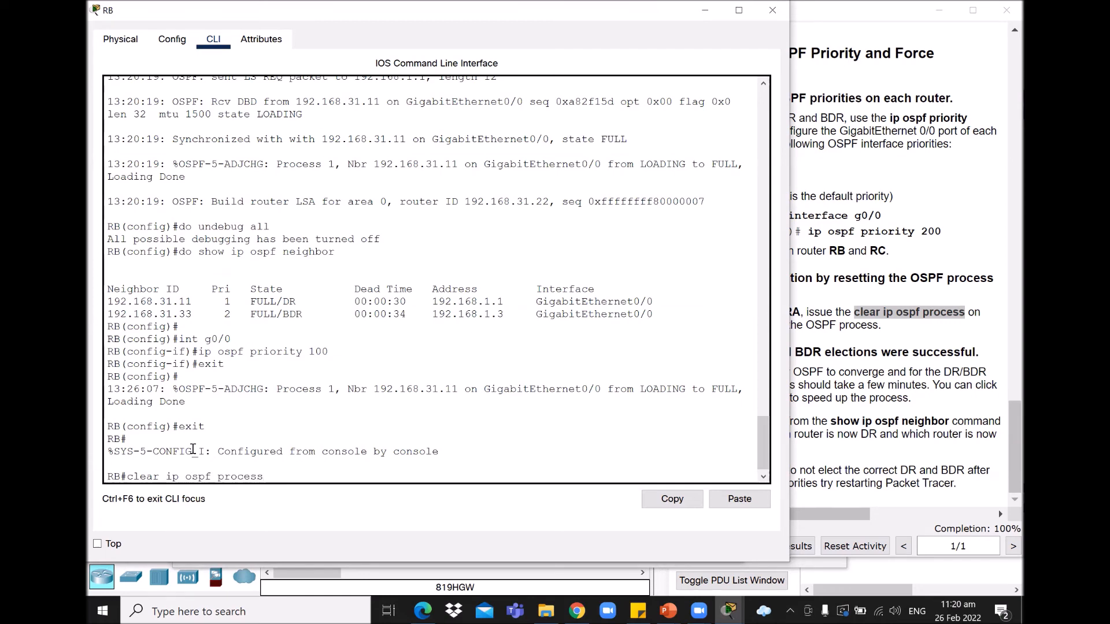
{"action": "key", "text": "Return"}
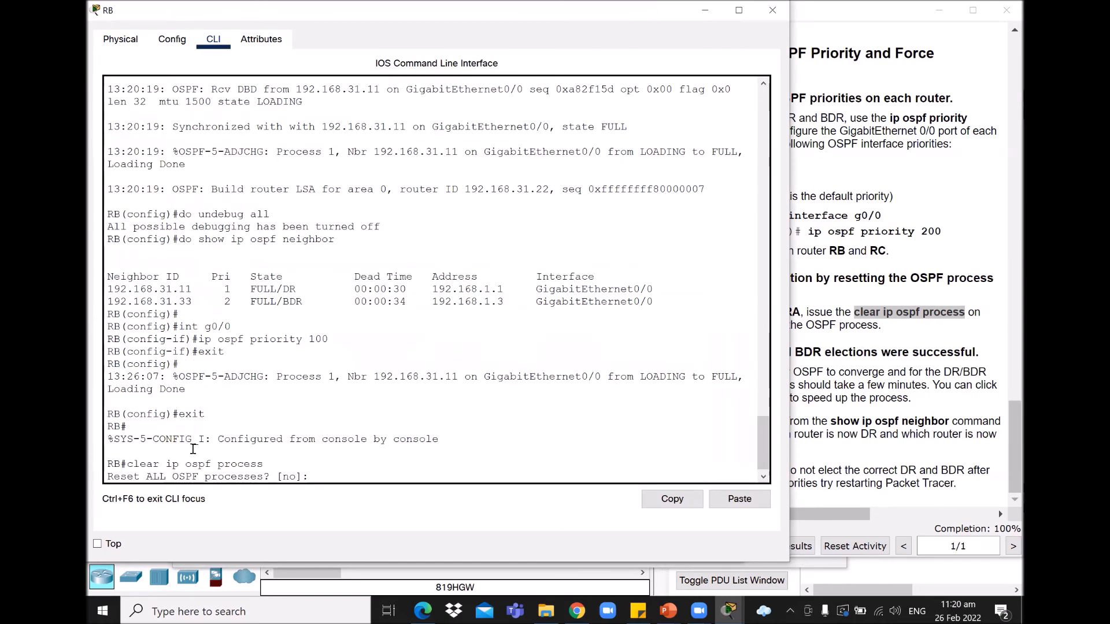
{"action": "type", "text": "y"}
{"action": "key", "text": "Return"}
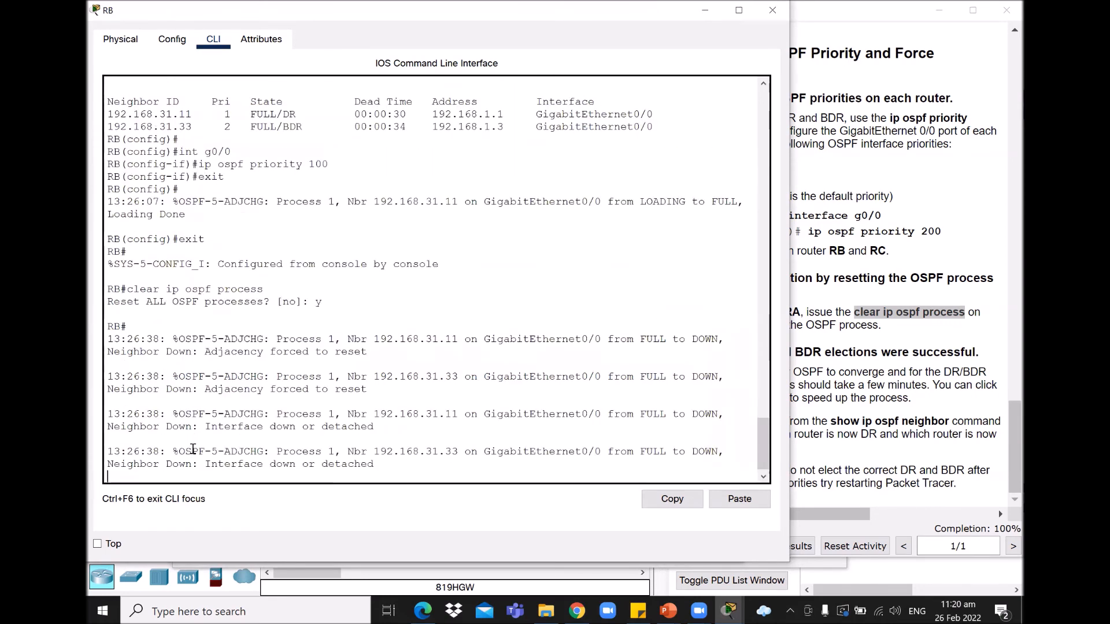
{"action": "key", "text": "Return"}
{"action": "left_click", "coordinate": [729, 610]}
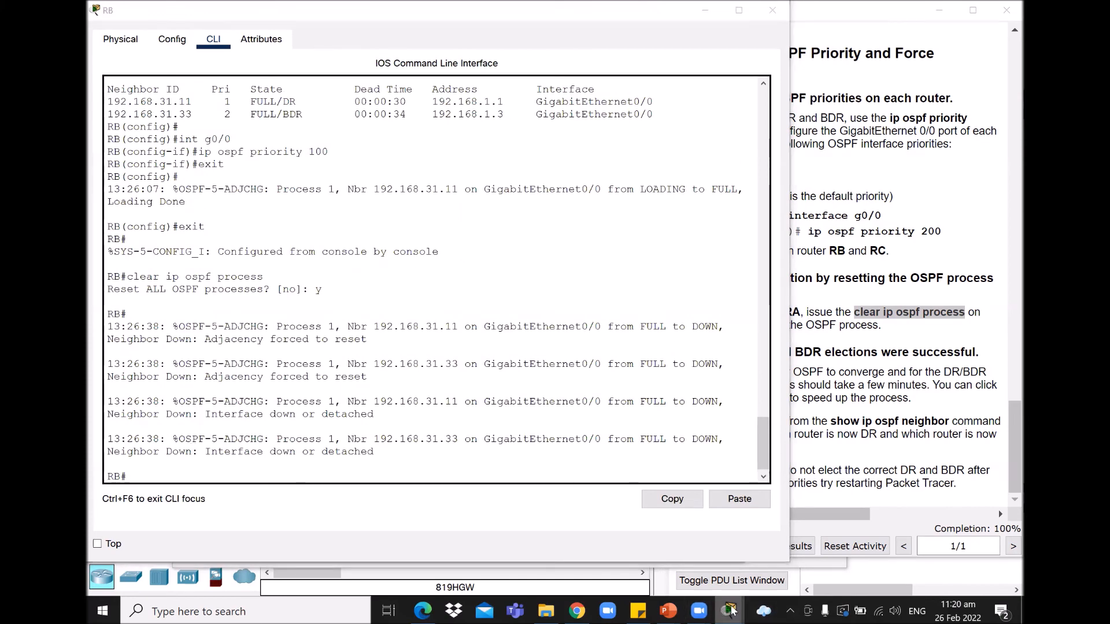
{"action": "left_click", "coordinate": [937, 541]}
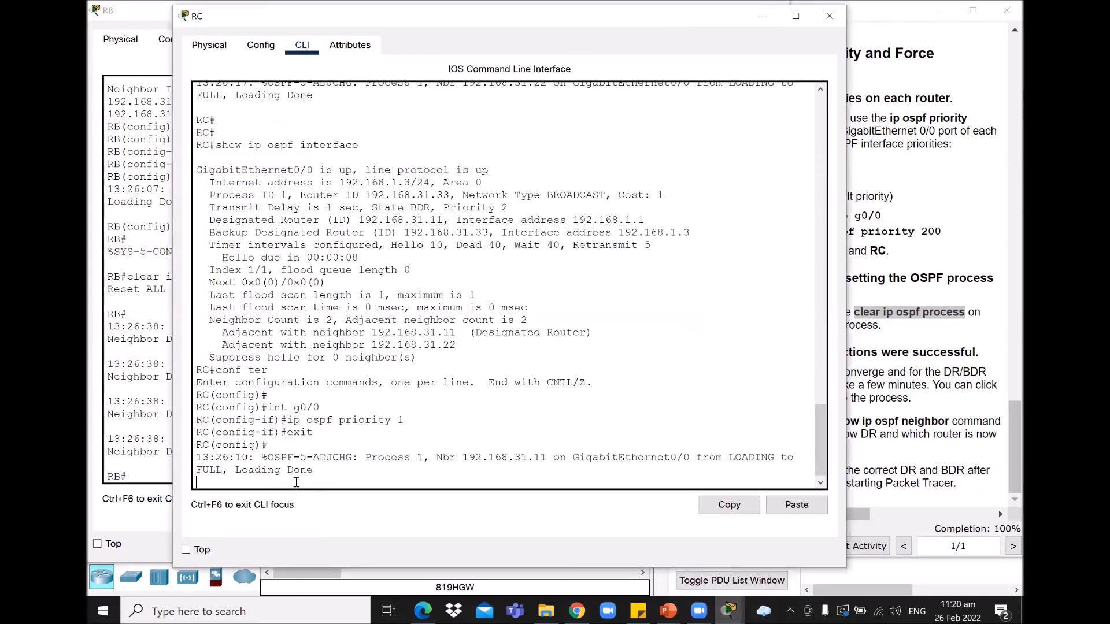
Step: Exit configuration mode on RC and run 'clear ip ospf process', confirming with 'y'
{"action": "key", "text": "Return"}
{"action": "type", "text": "exi"}
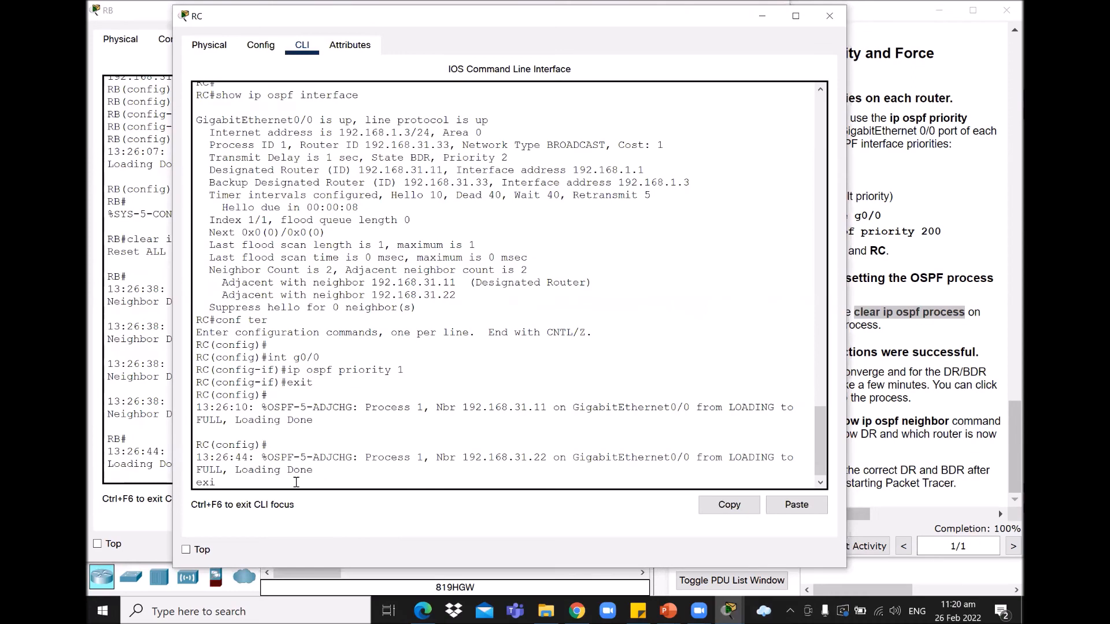
{"action": "type", "text": "t"}
{"action": "key", "text": "Return"}
{"action": "type", "text": "clear ip osp"}
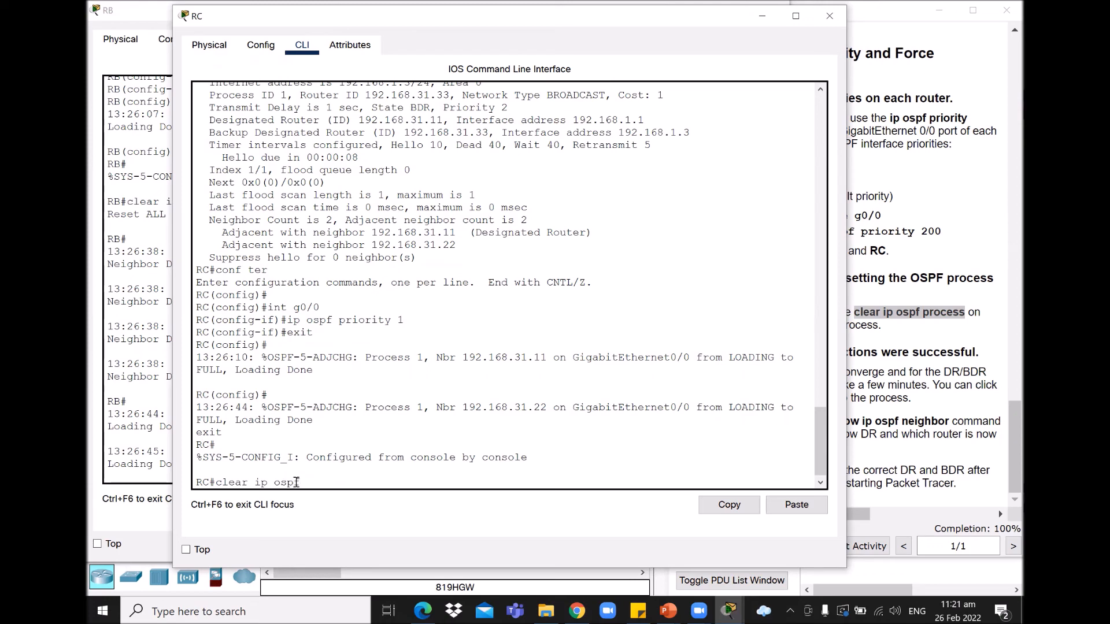
{"action": "type", "text": "f process"}
{"action": "key", "text": "Return"}
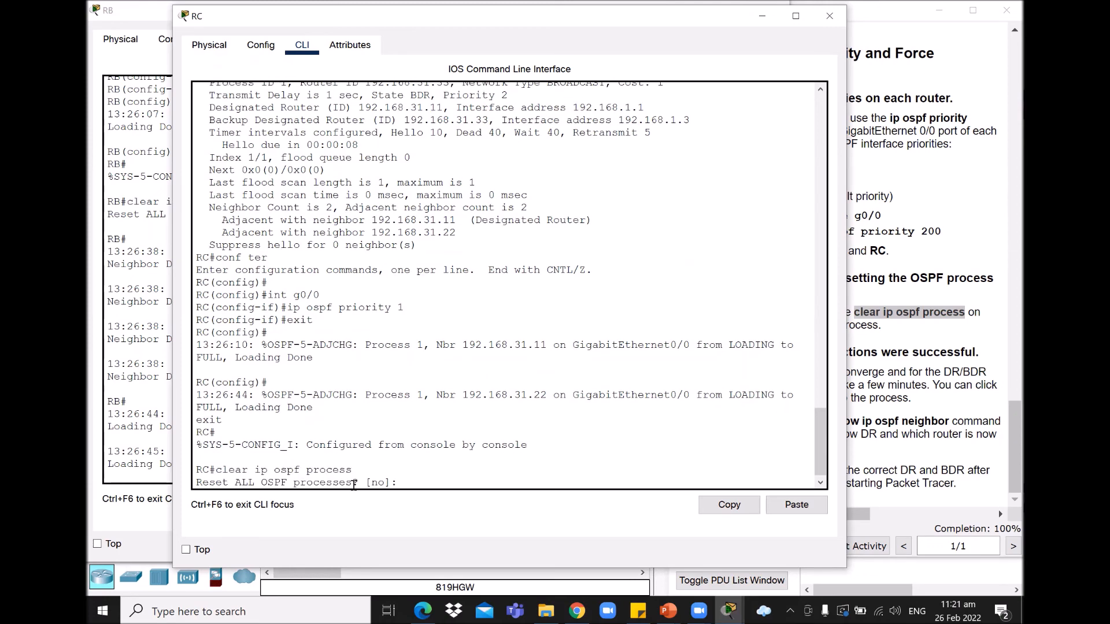
{"action": "type", "text": "y"}
{"action": "key", "text": "Return"}
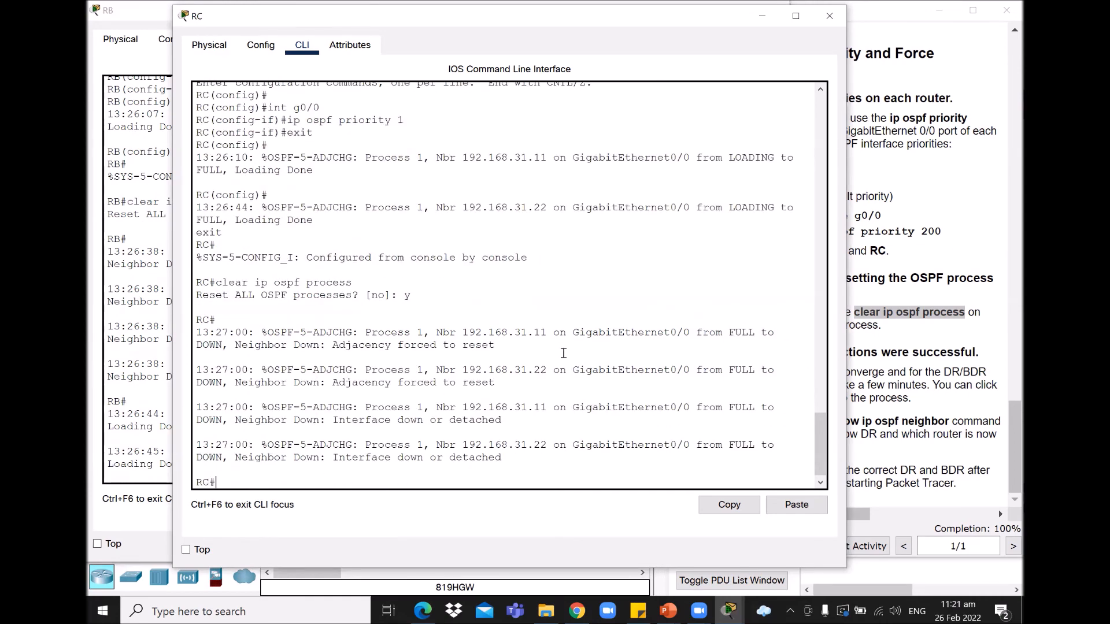
{"action": "left_click", "coordinate": [923, 338]}
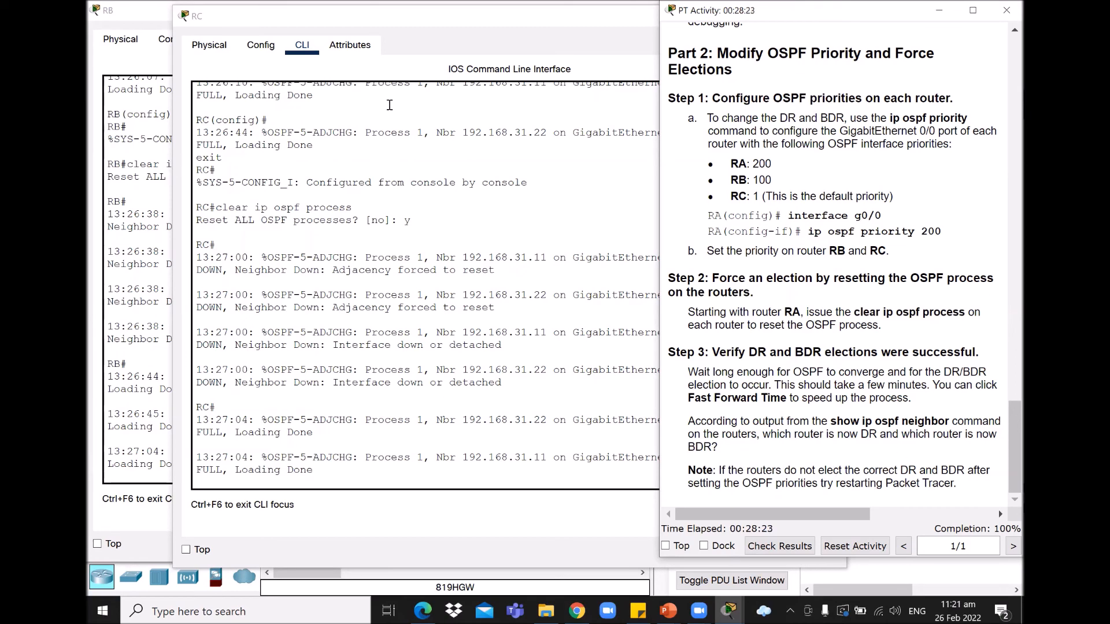
Step: Show the main topology window, then bring the PT Activity instructions at Step 3 forward
{"action": "left_click", "coordinate": [729, 611]}
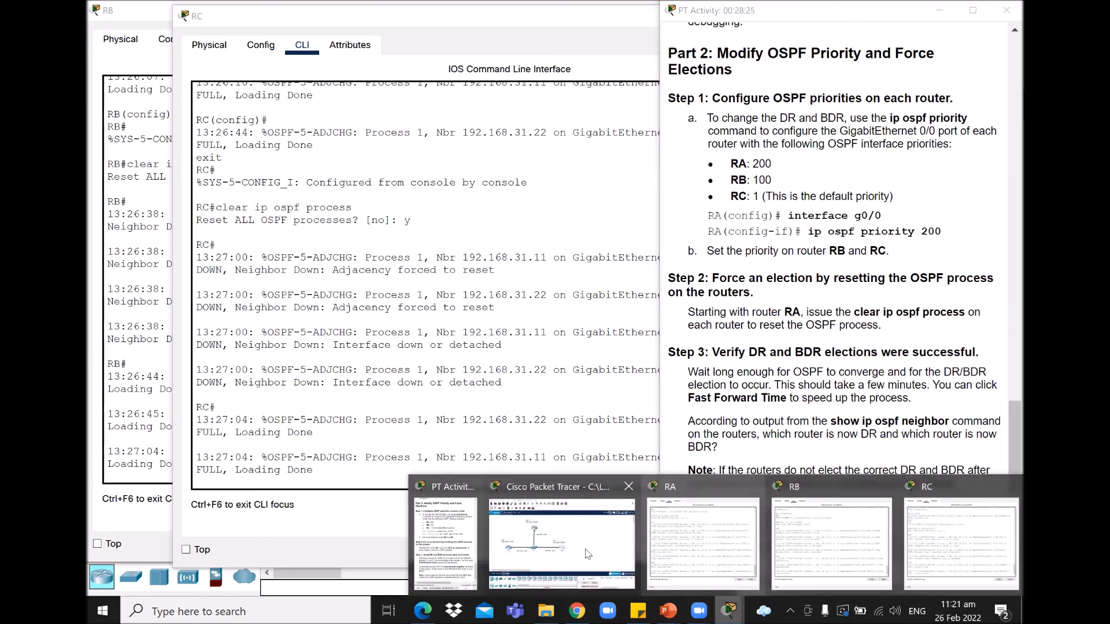
{"action": "left_click", "coordinate": [550, 543]}
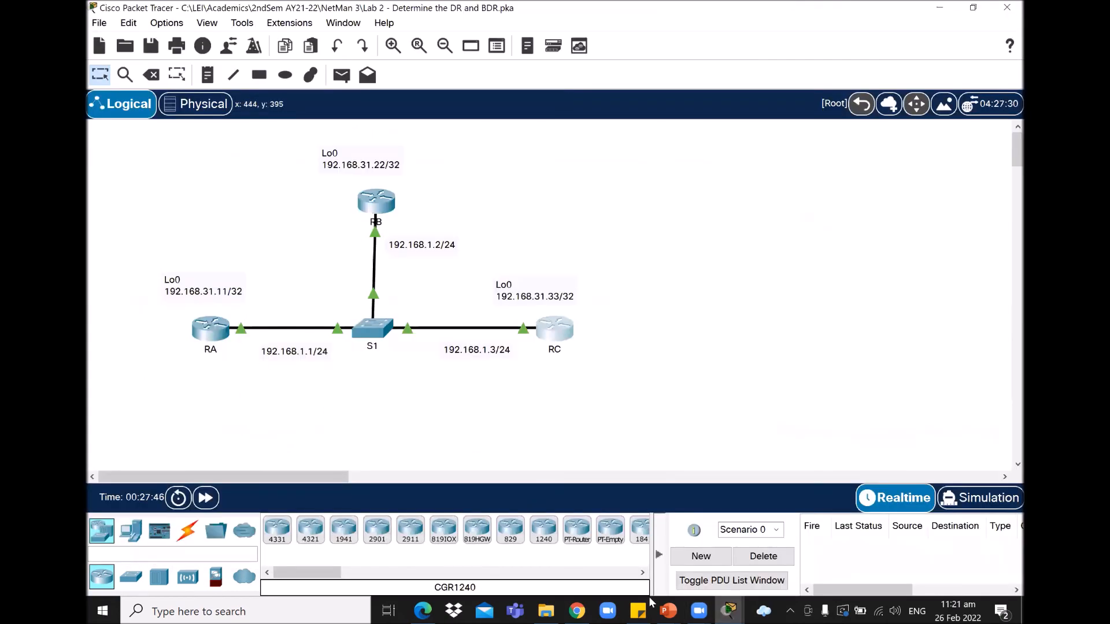
{"action": "left_click", "coordinate": [730, 611]}
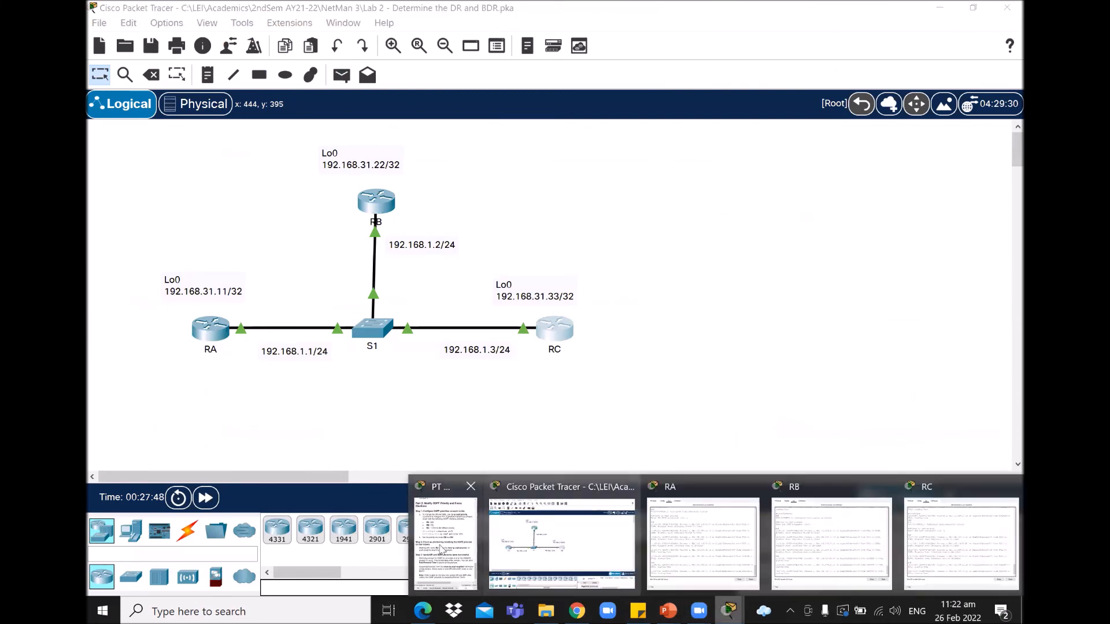
{"action": "left_click", "coordinate": [434, 543]}
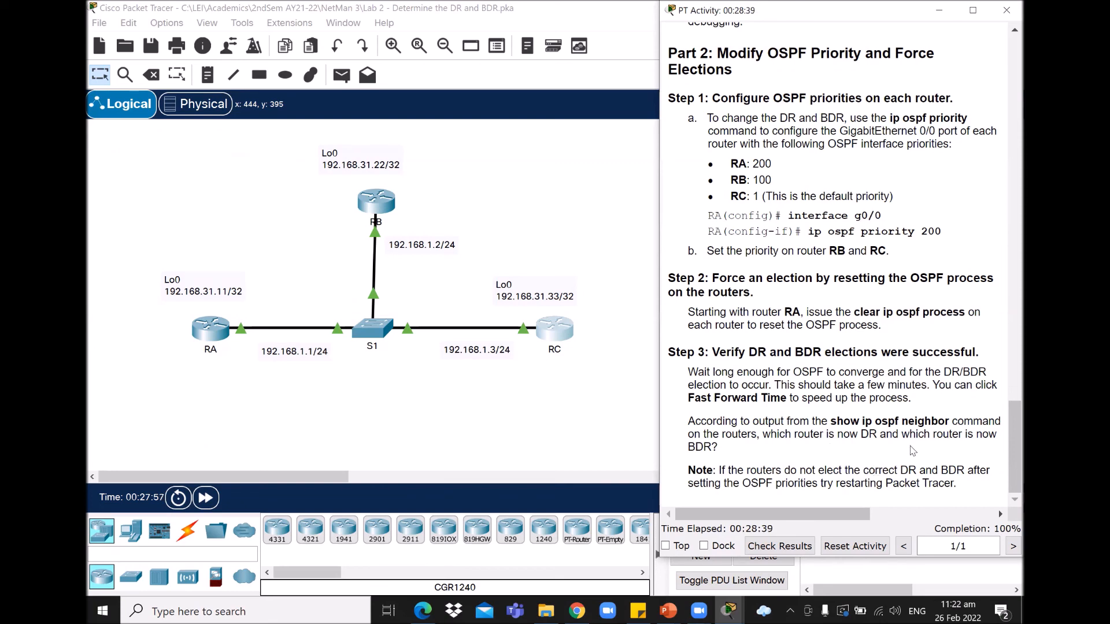
{"action": "left_click", "coordinate": [729, 611]}
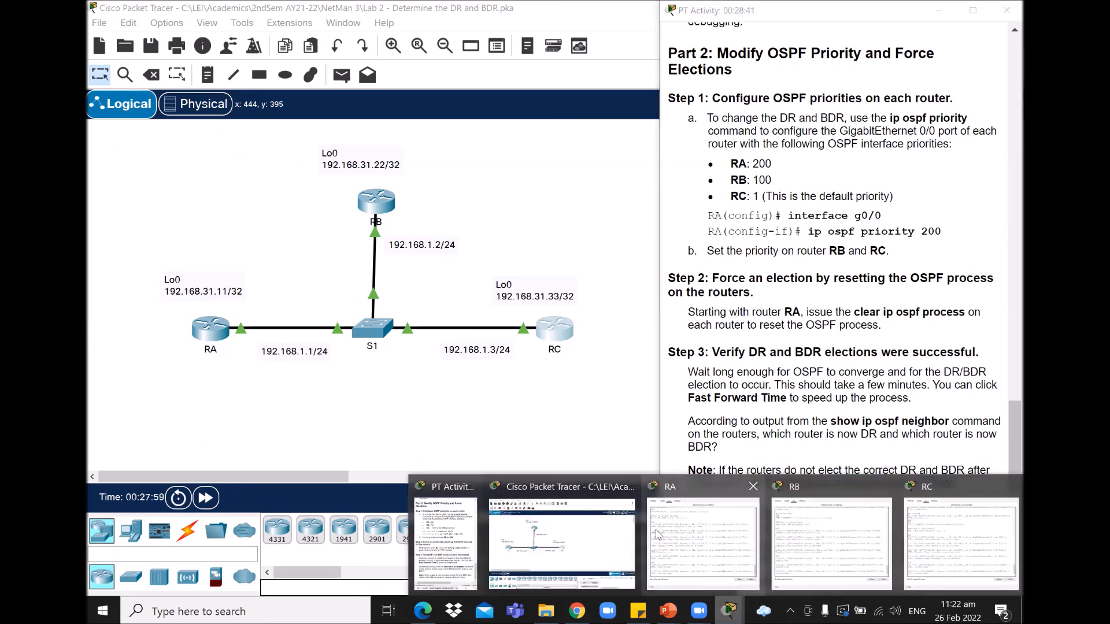
Step: Run 'show ip ospf neighbor' in router RA's console
{"action": "left_click", "coordinate": [691, 485]}
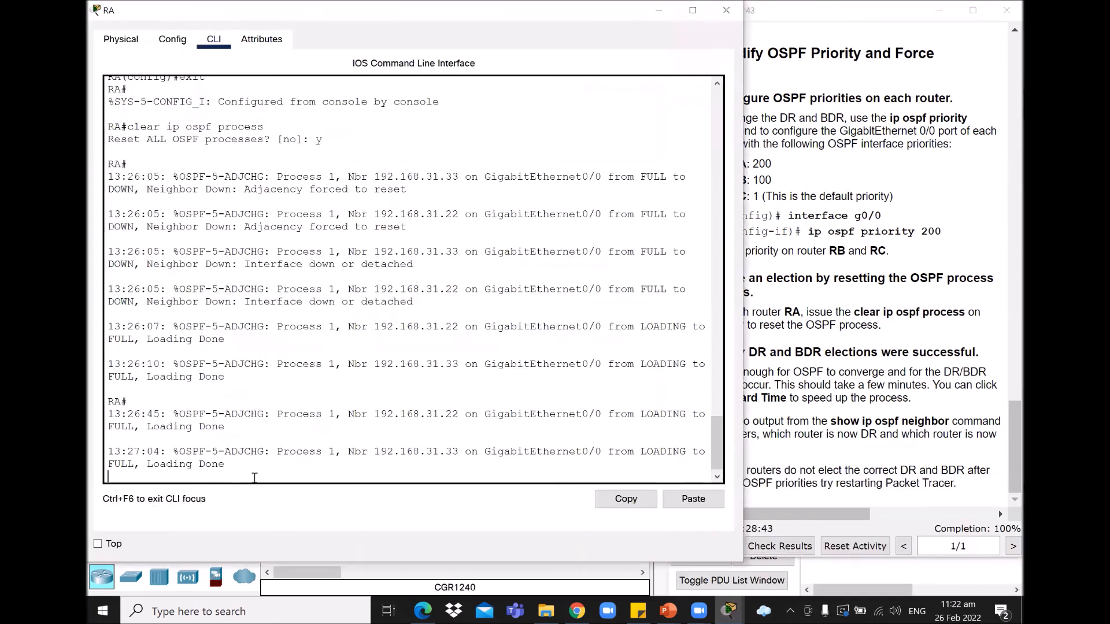
{"action": "type", "text": "show "}
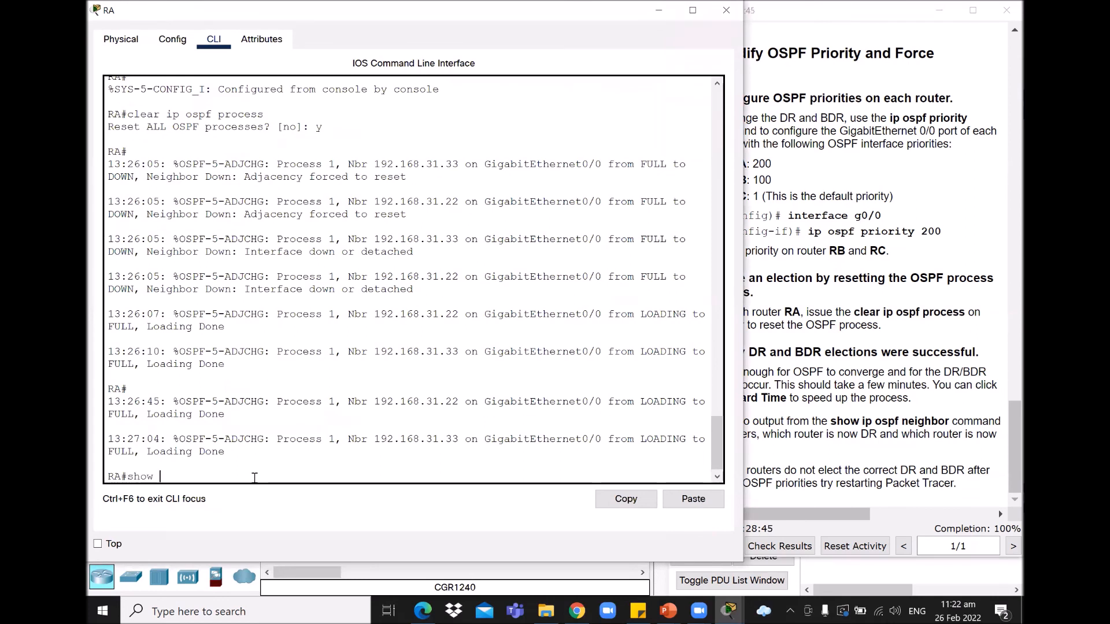
{"action": "type", "text": "ip ospf neighbor"}
{"action": "key", "text": "Return"}
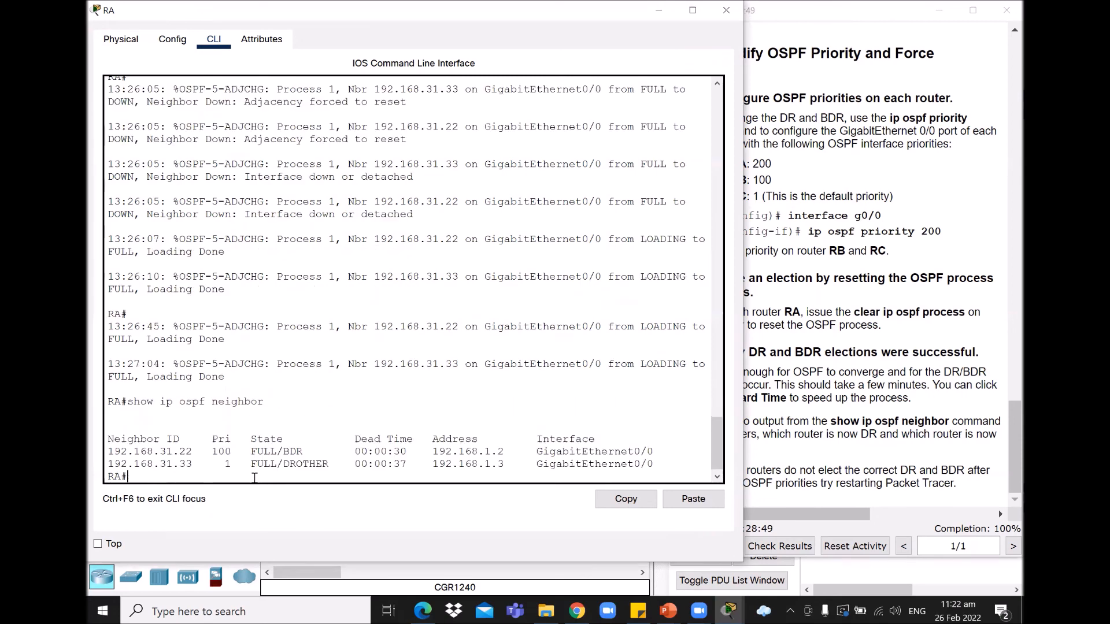
{"action": "key", "text": "Return"}
{"action": "key", "text": "Return"}
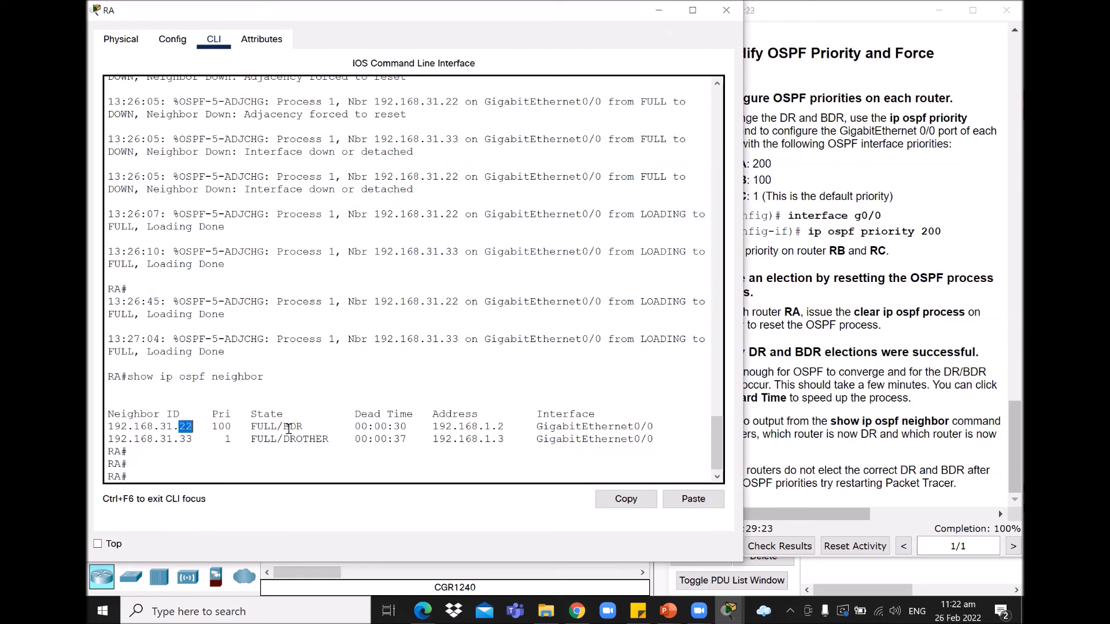
Step: Highlight 192.168.31.22 as BDR and 192.168.31.33 as DROTHER with priority 1
{"action": "left_click_drag", "start_coordinate": [286, 426], "coordinate": [308, 426]}
{"action": "left_click_drag", "start_coordinate": [179, 438], "coordinate": [193, 439]}
{"action": "left_click_drag", "start_coordinate": [284, 438], "coordinate": [336, 439]}
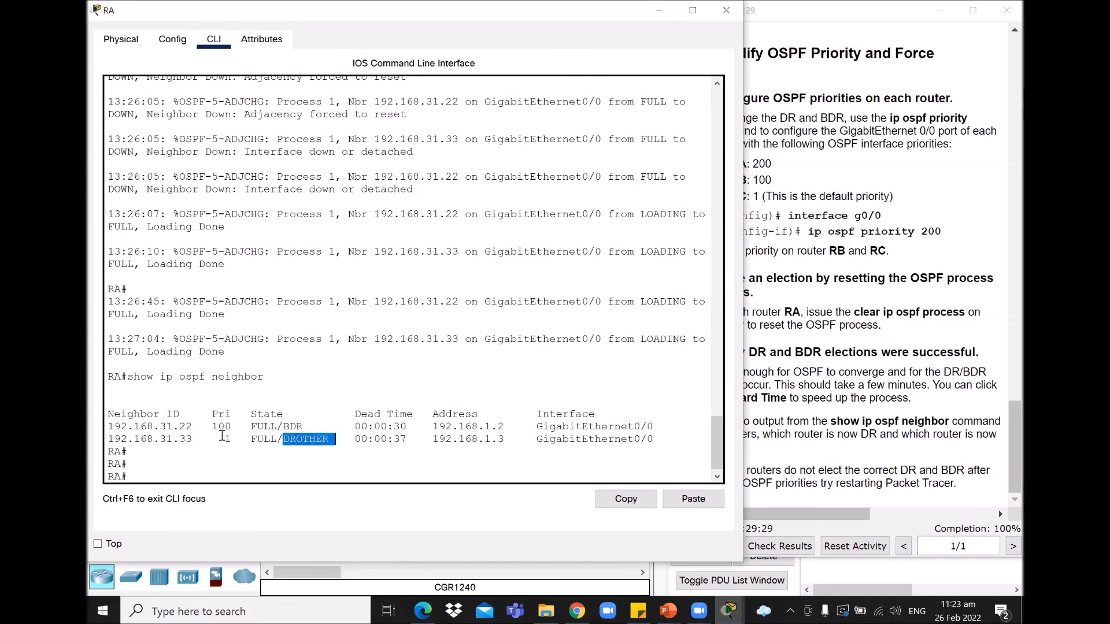
{"action": "left_click_drag", "start_coordinate": [221, 438], "coordinate": [236, 440]}
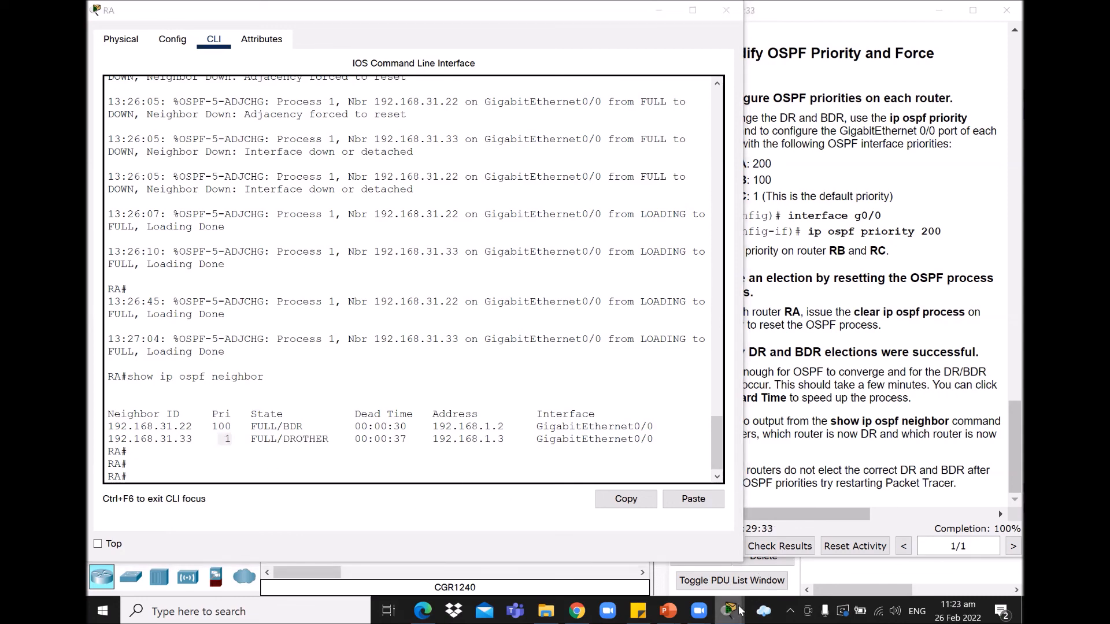
Step: Run 'show ip ospf neighbor' in router RB's console
{"action": "mouse_move", "coordinate": [730, 611]}
{"action": "left_click", "coordinate": [821, 537]}
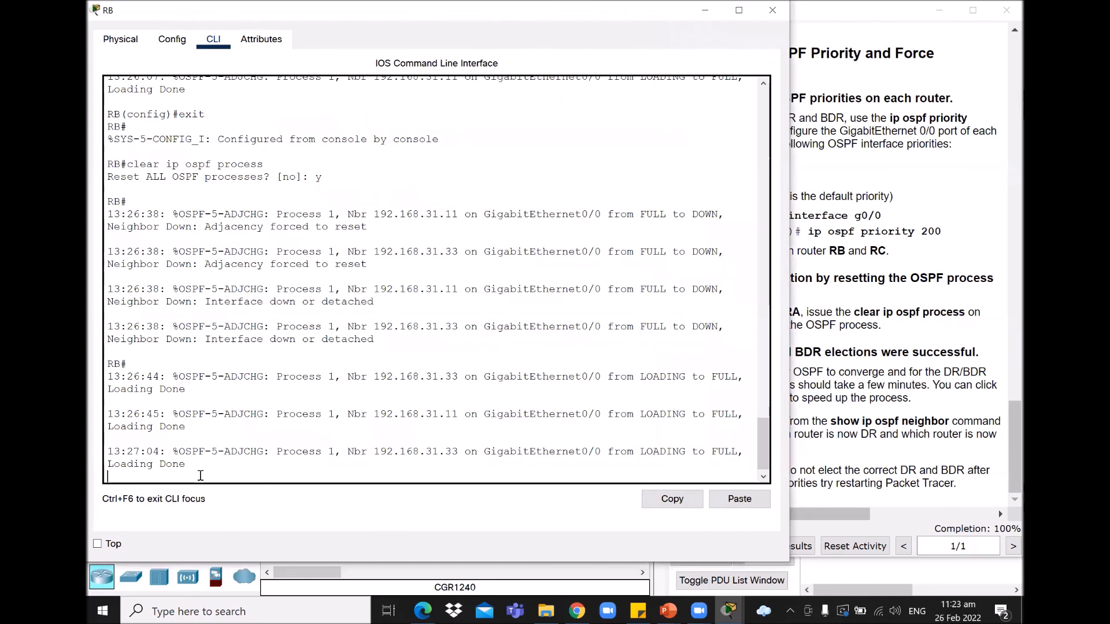
{"action": "key", "text": "Return"}
{"action": "type", "text": "show ip ospf"}
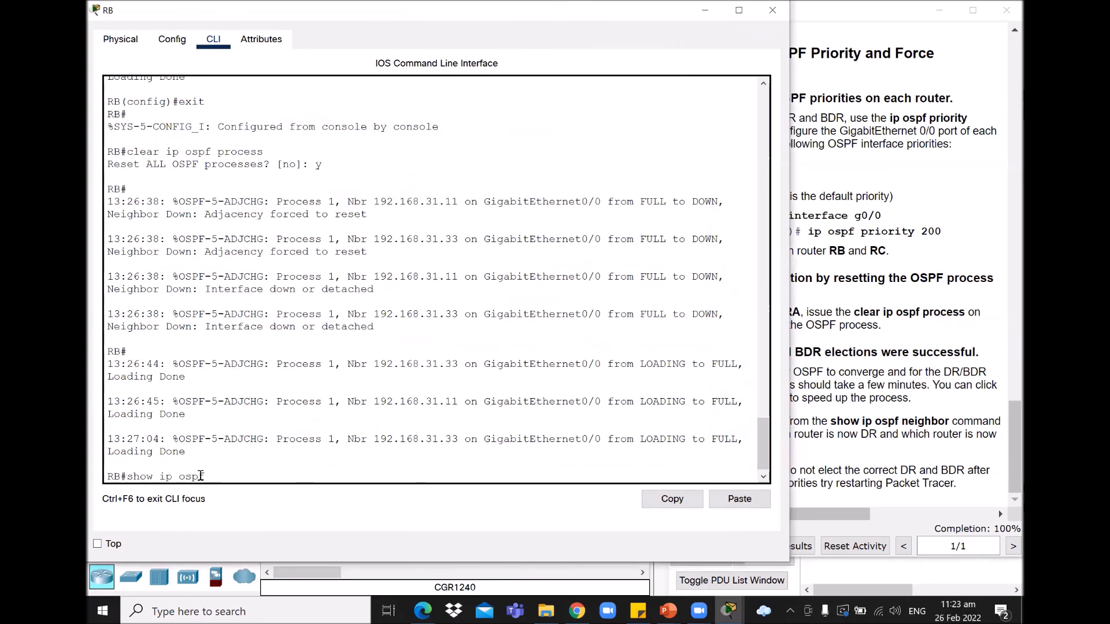
{"action": "type", "text": " neighbor"}
{"action": "key", "text": "Return"}
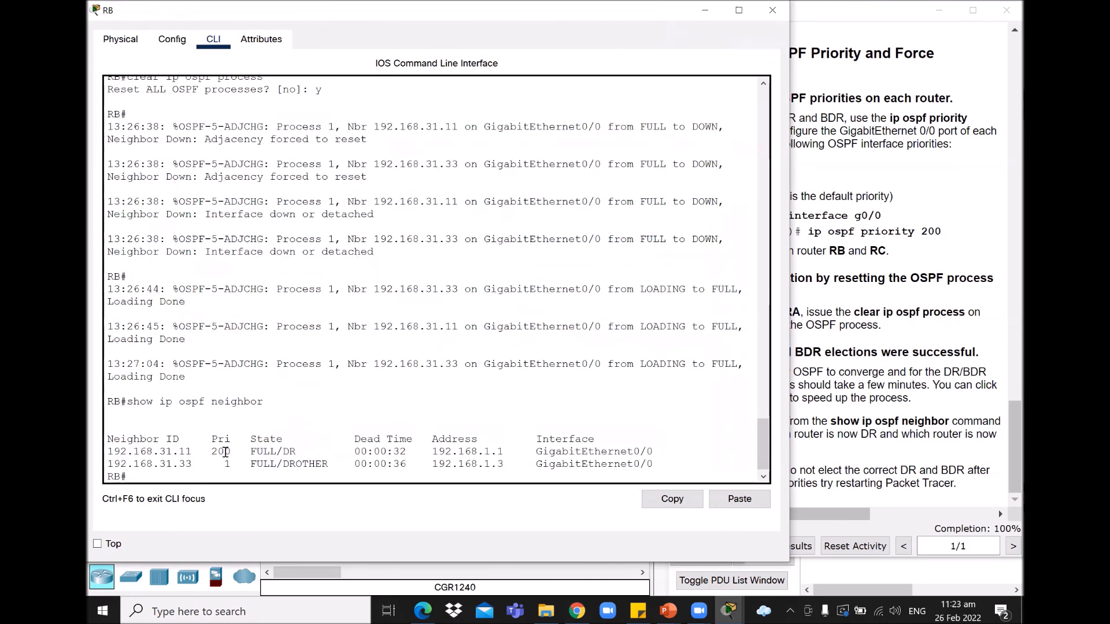
Step: Highlight RA's priority 200, neighbor ID 192.168.31.11 and its DR state
{"action": "left_click_drag", "start_coordinate": [213, 451], "coordinate": [237, 452]}
{"action": "double_click", "coordinate": [186, 452]}
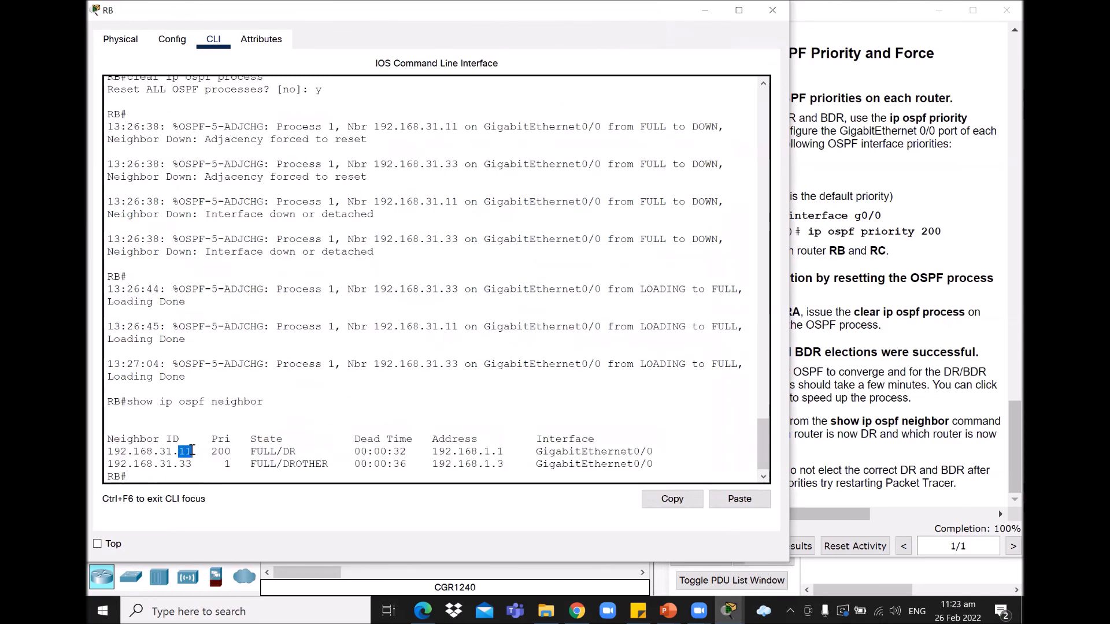
{"action": "double_click", "coordinate": [289, 451]}
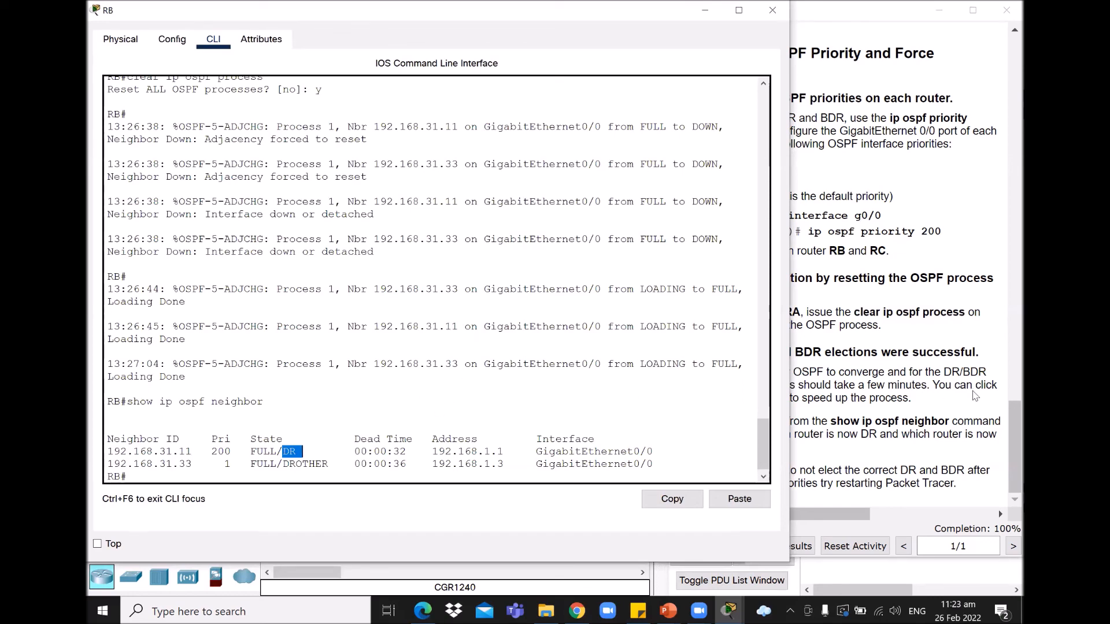
{"action": "left_click", "coordinate": [923, 386]}
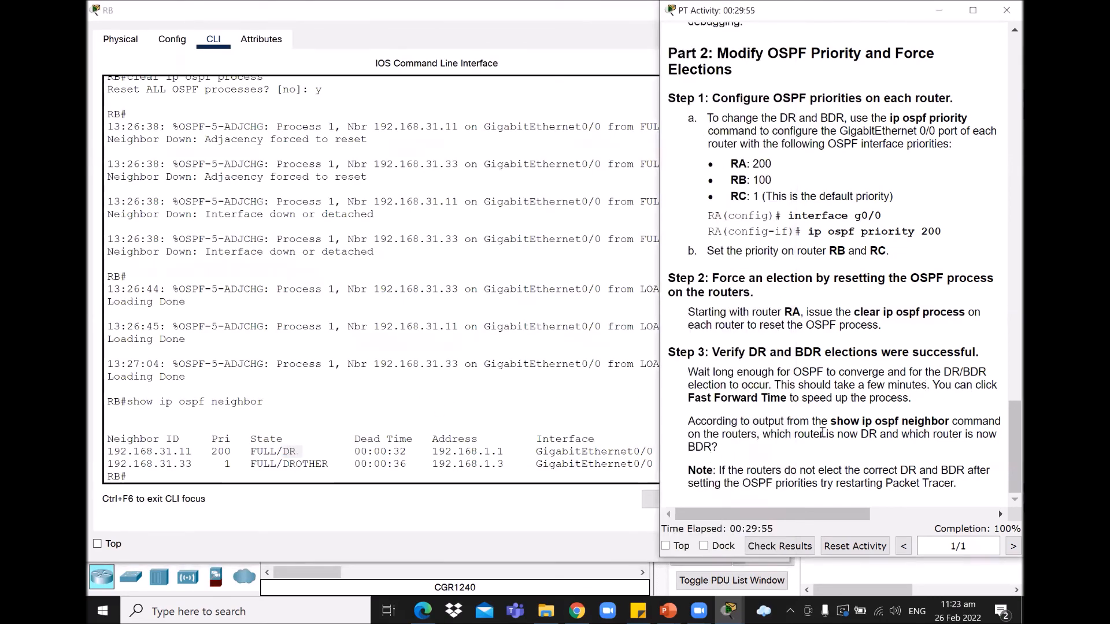
Step: Highlight the DR and BDR wording in the question, then scroll the instructions to the top
{"action": "left_click_drag", "start_coordinate": [861, 437], "coordinate": [877, 439]}
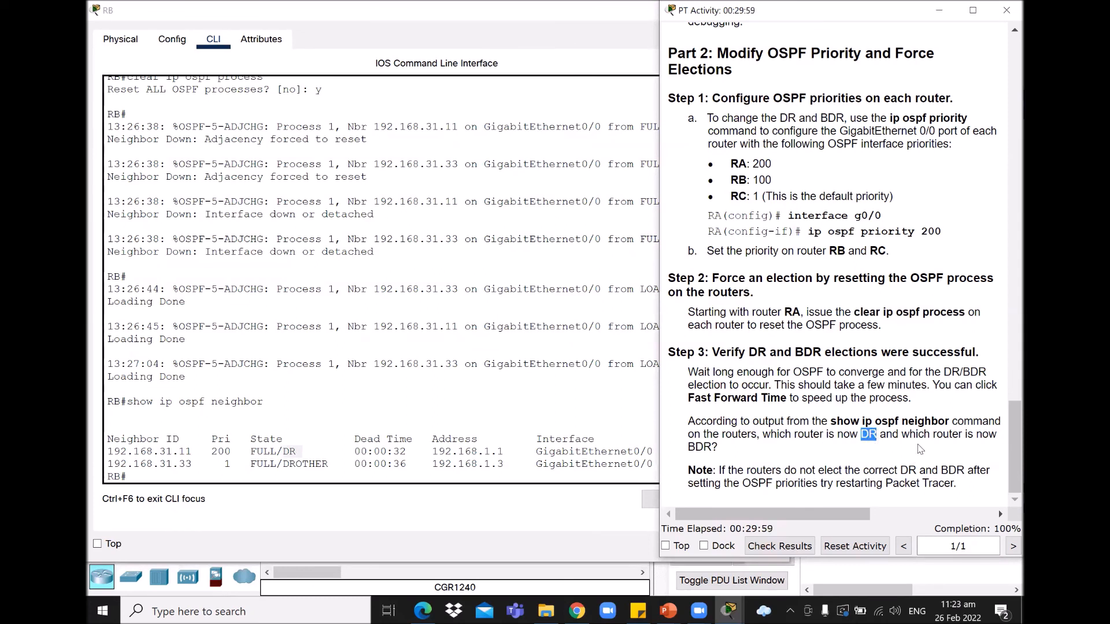
{"action": "left_click_drag", "start_coordinate": [919, 434], "coordinate": [750, 459]}
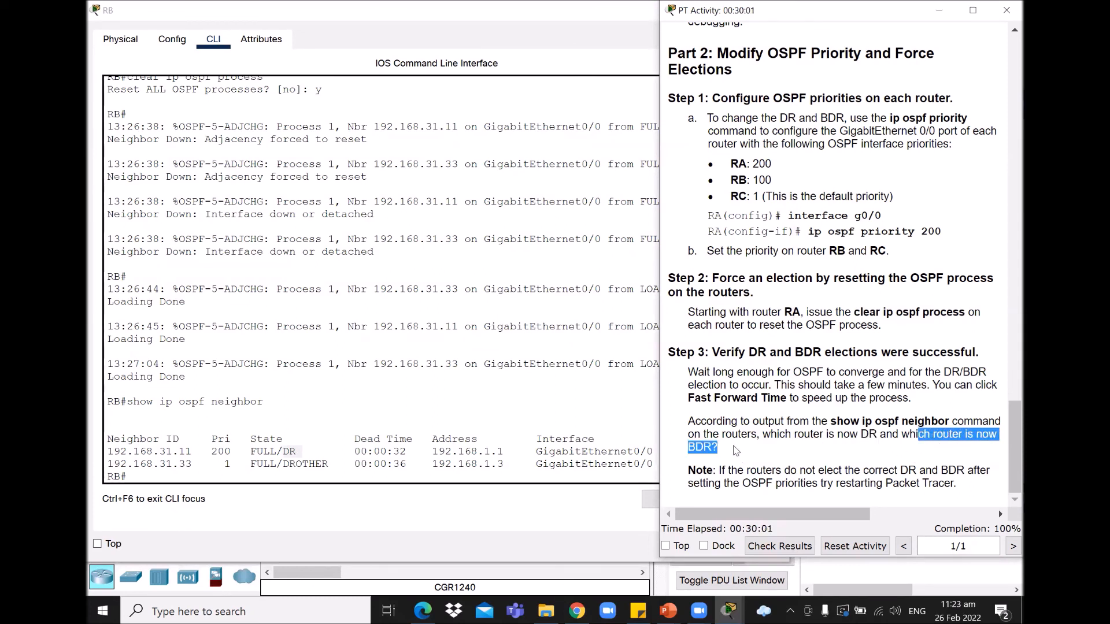
{"action": "left_click", "coordinate": [791, 438]}
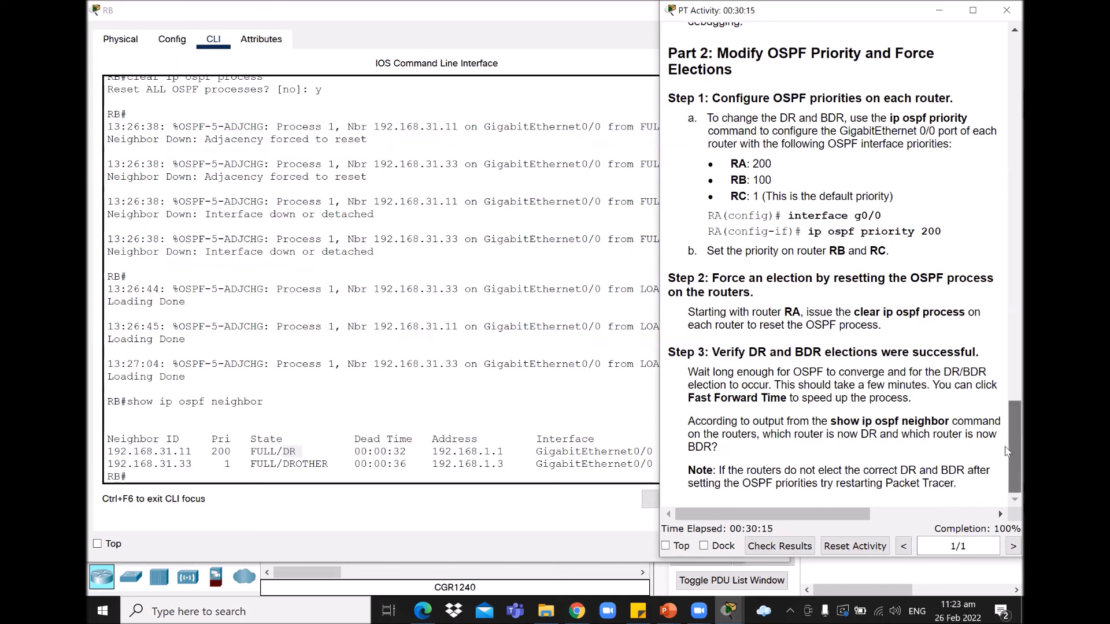
{"action": "left_click_drag", "start_coordinate": [1006, 453], "coordinate": [1005, 55]}
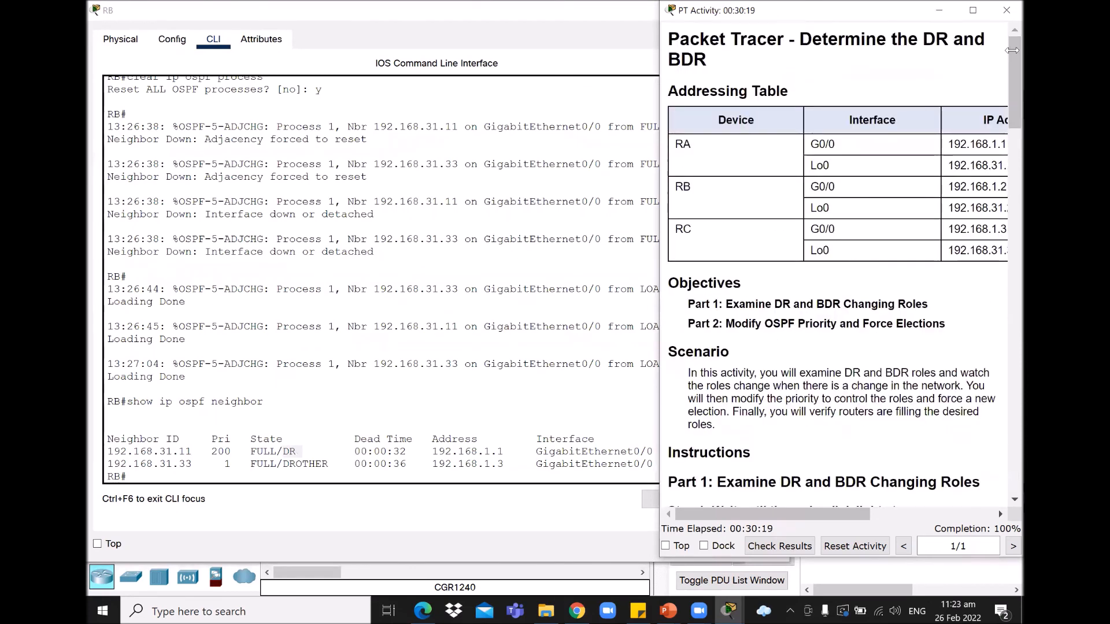